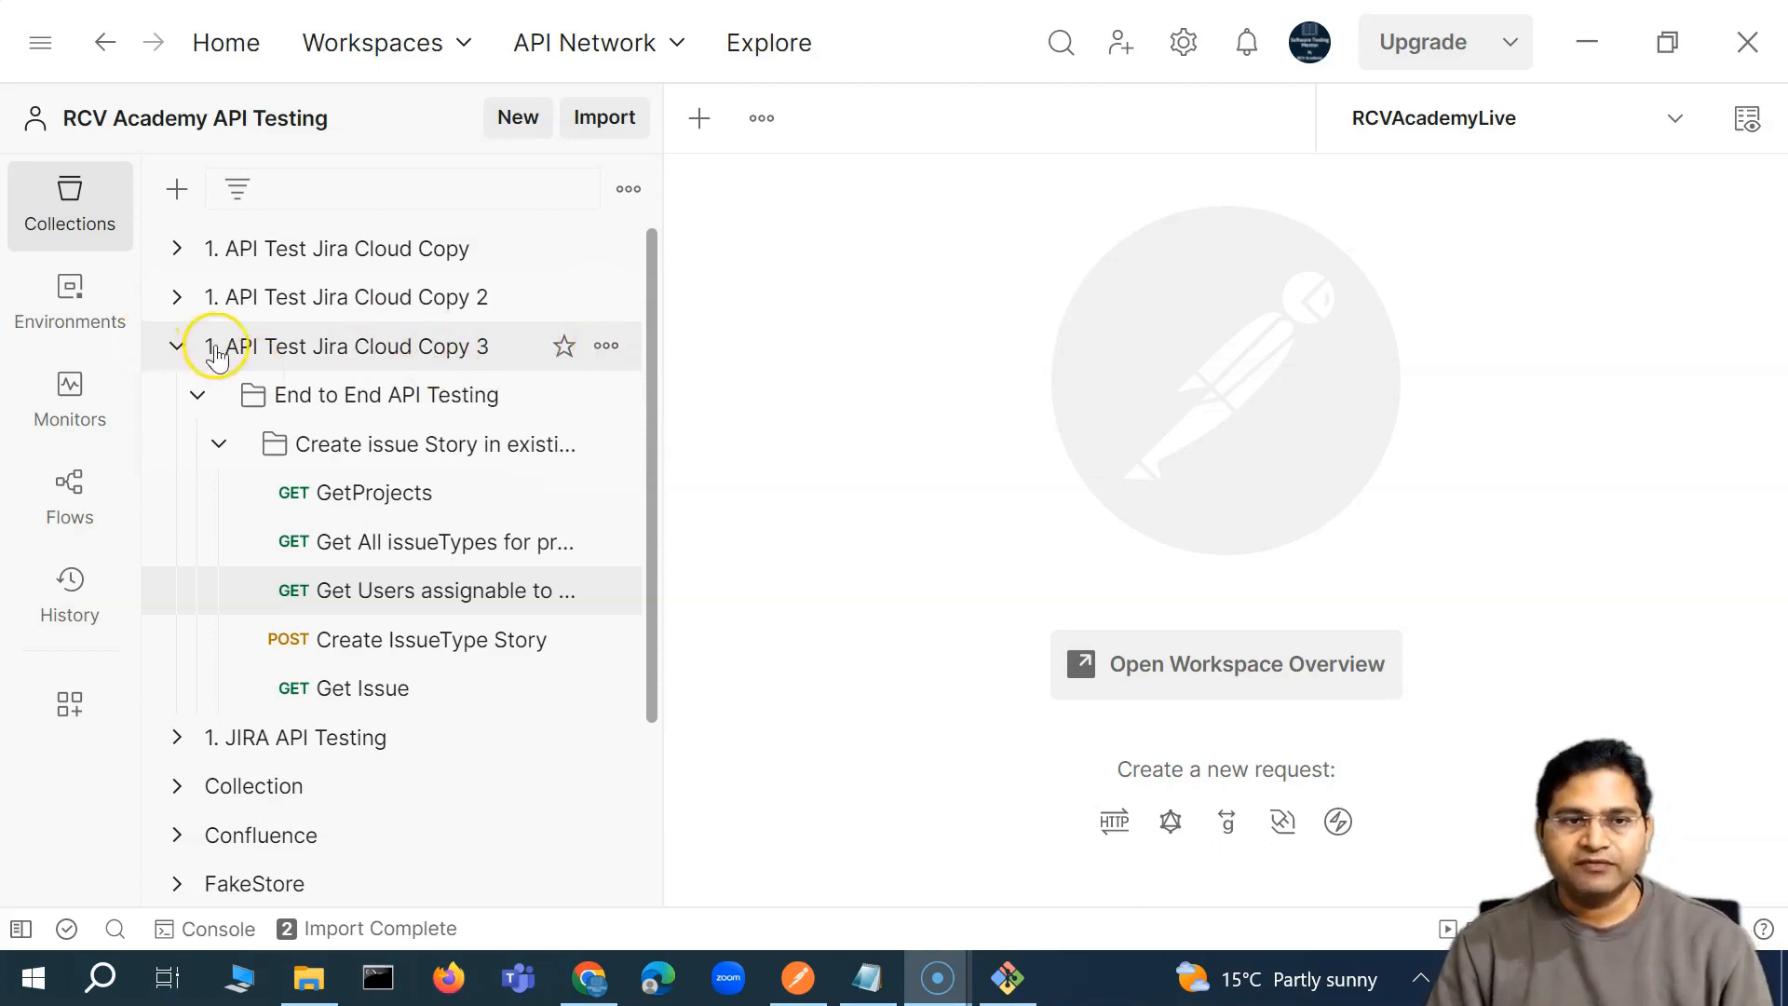
# View the overview of the 1. API Test Jira Cloud Copy 3 collection and collapse its folder tree
pyautogui.click(177, 347)
pyautogui.click(177, 348)
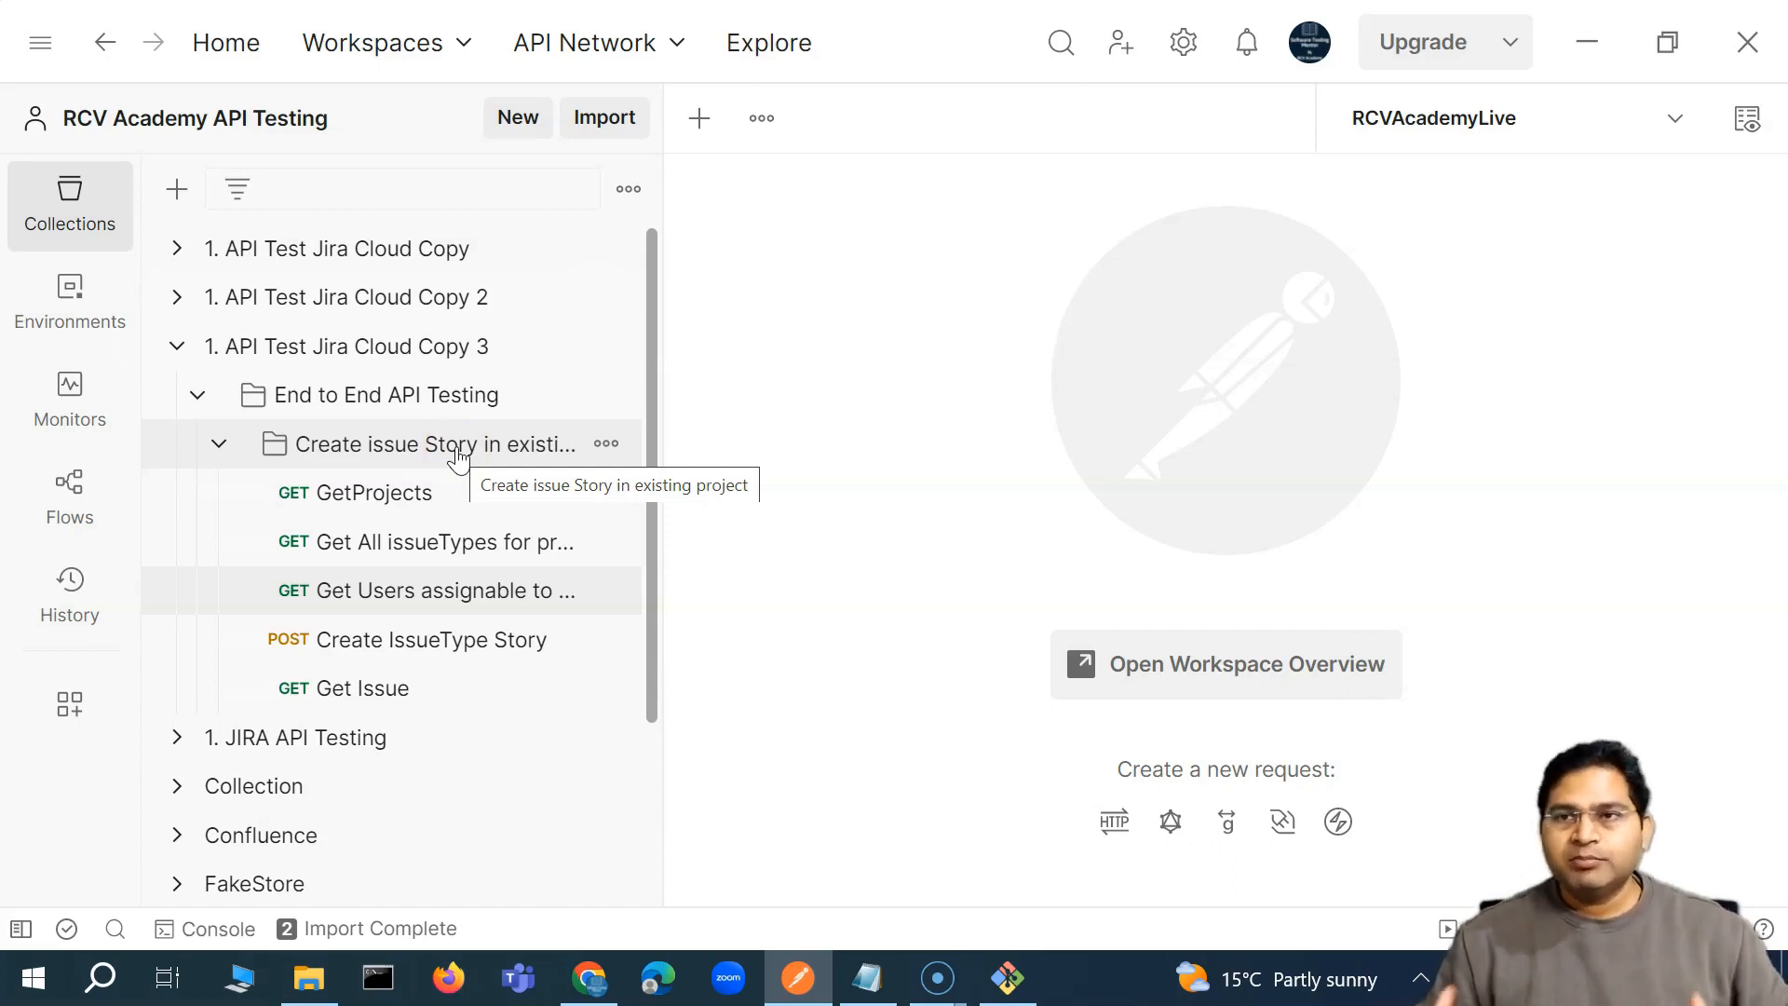
pyautogui.click(445, 352)
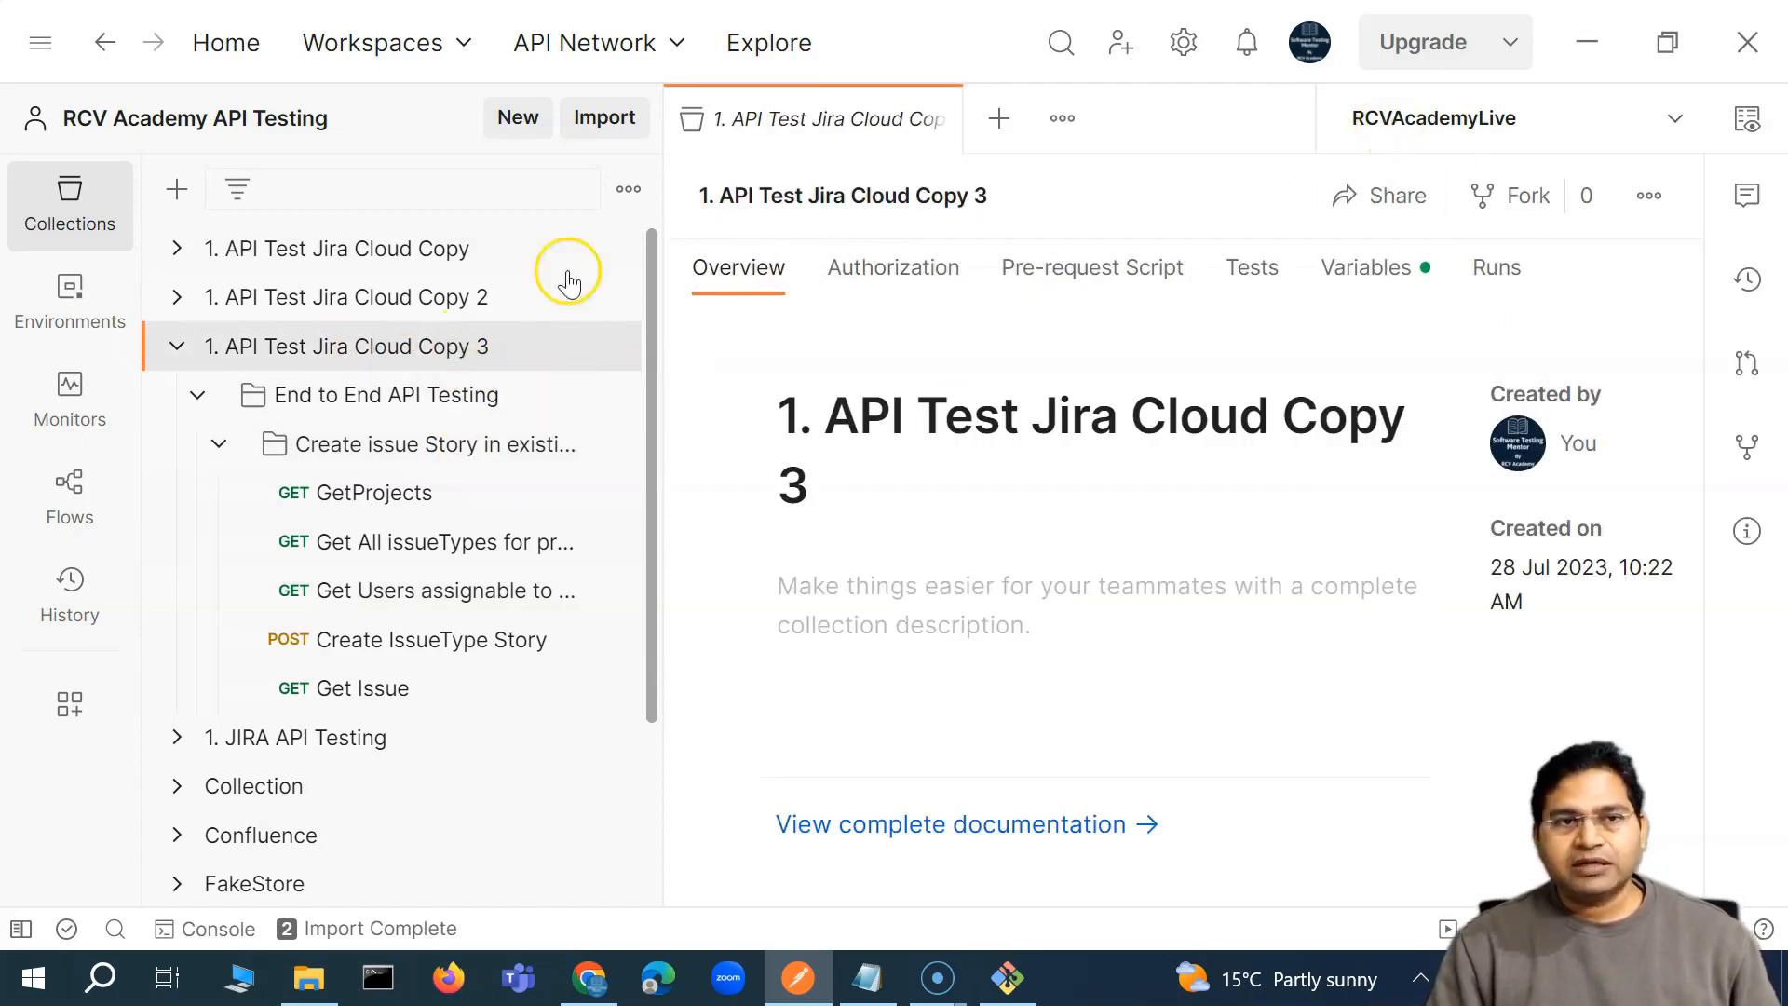
pyautogui.click(173, 348)
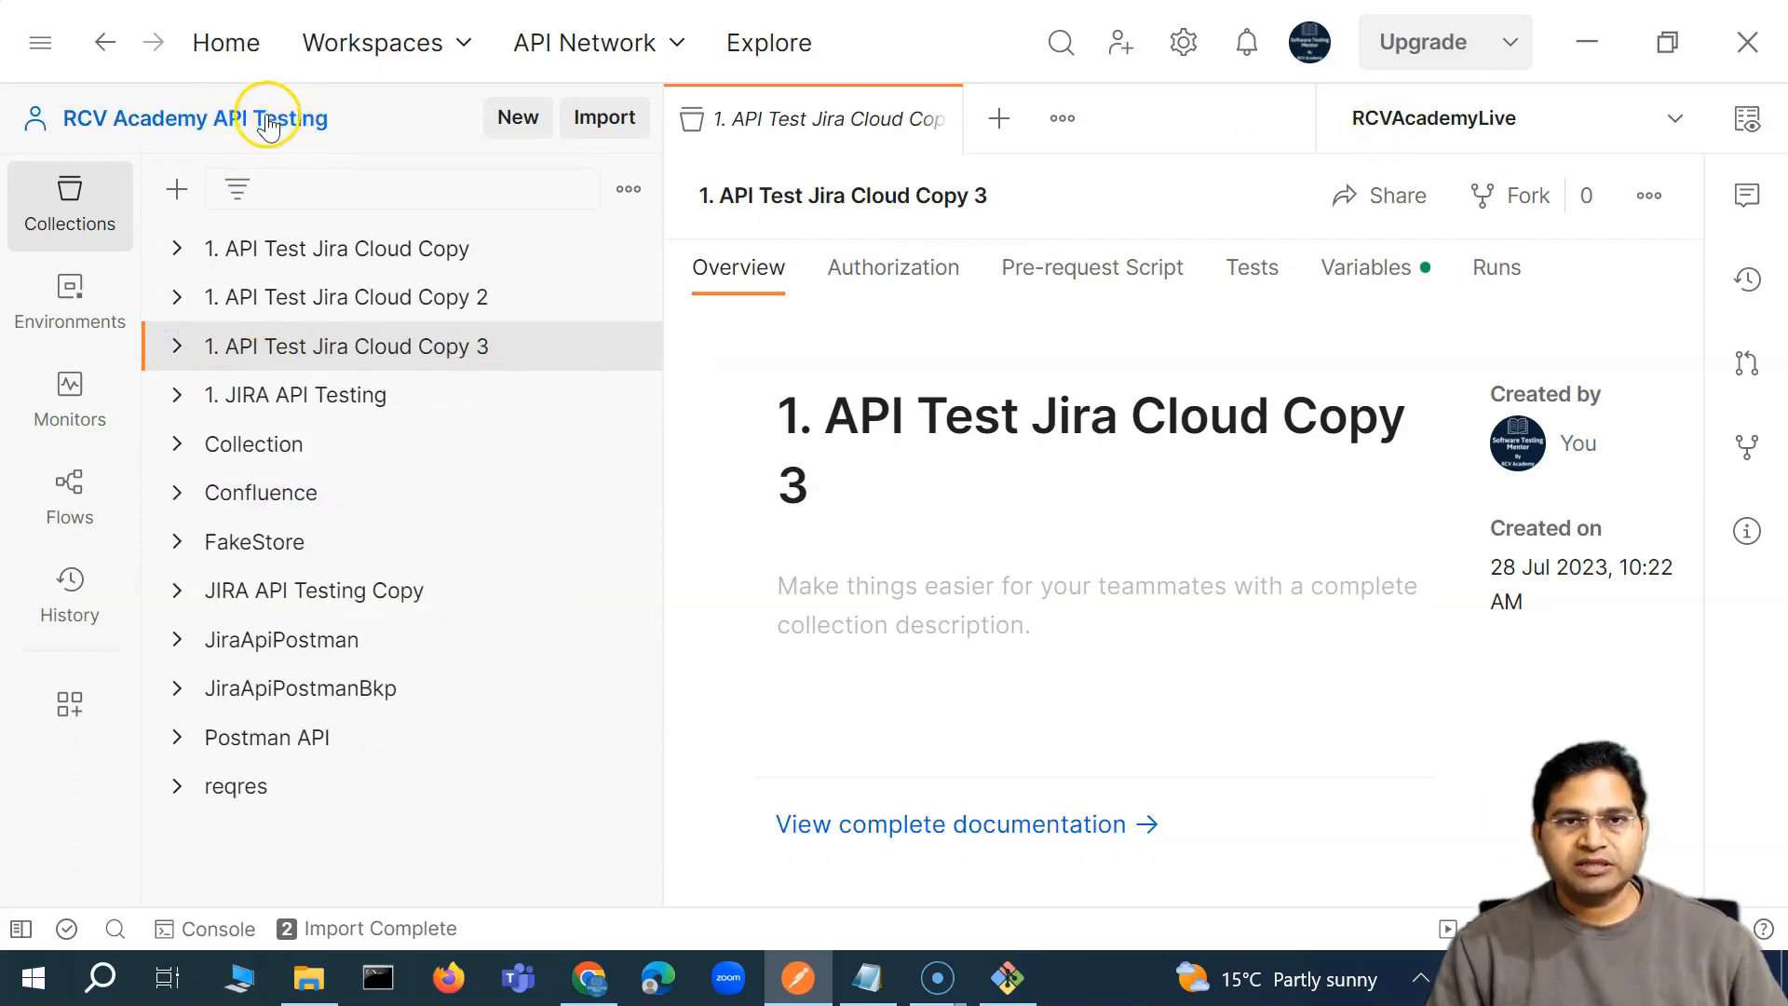
# Switch to the rcv-academy-team Workspace and view its collection's top folder and its list of members
pyautogui.click(457, 39)
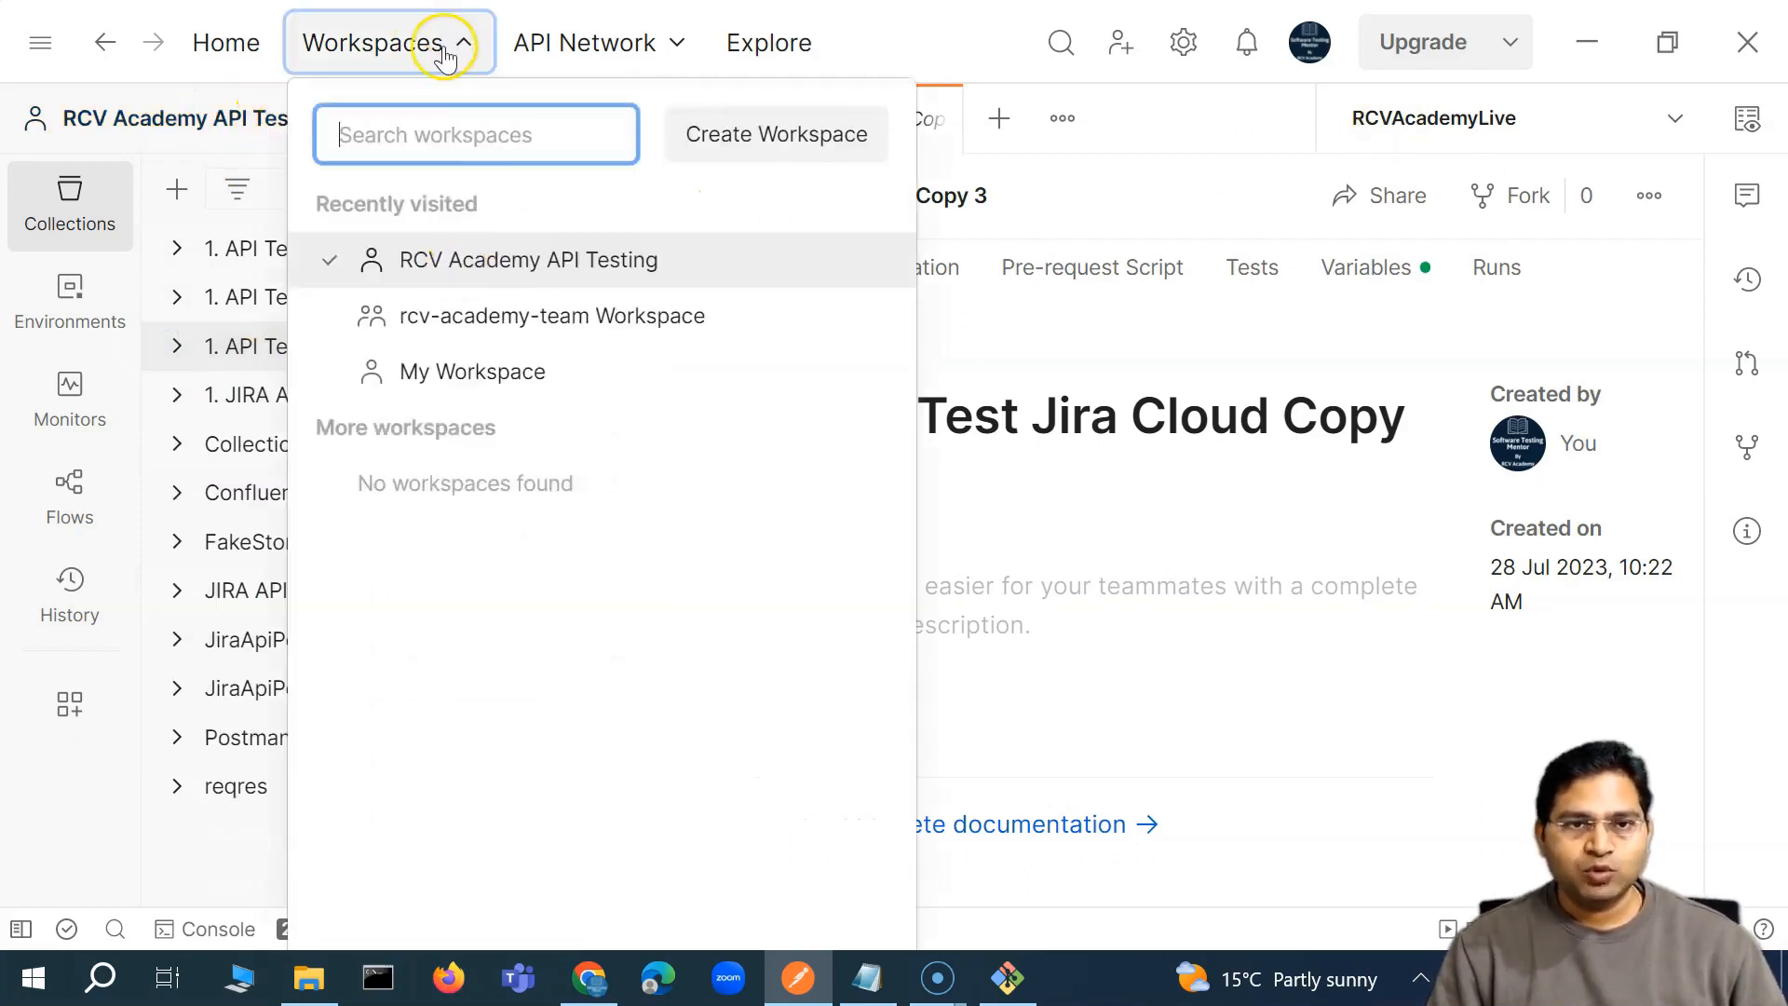
pyautogui.click(574, 324)
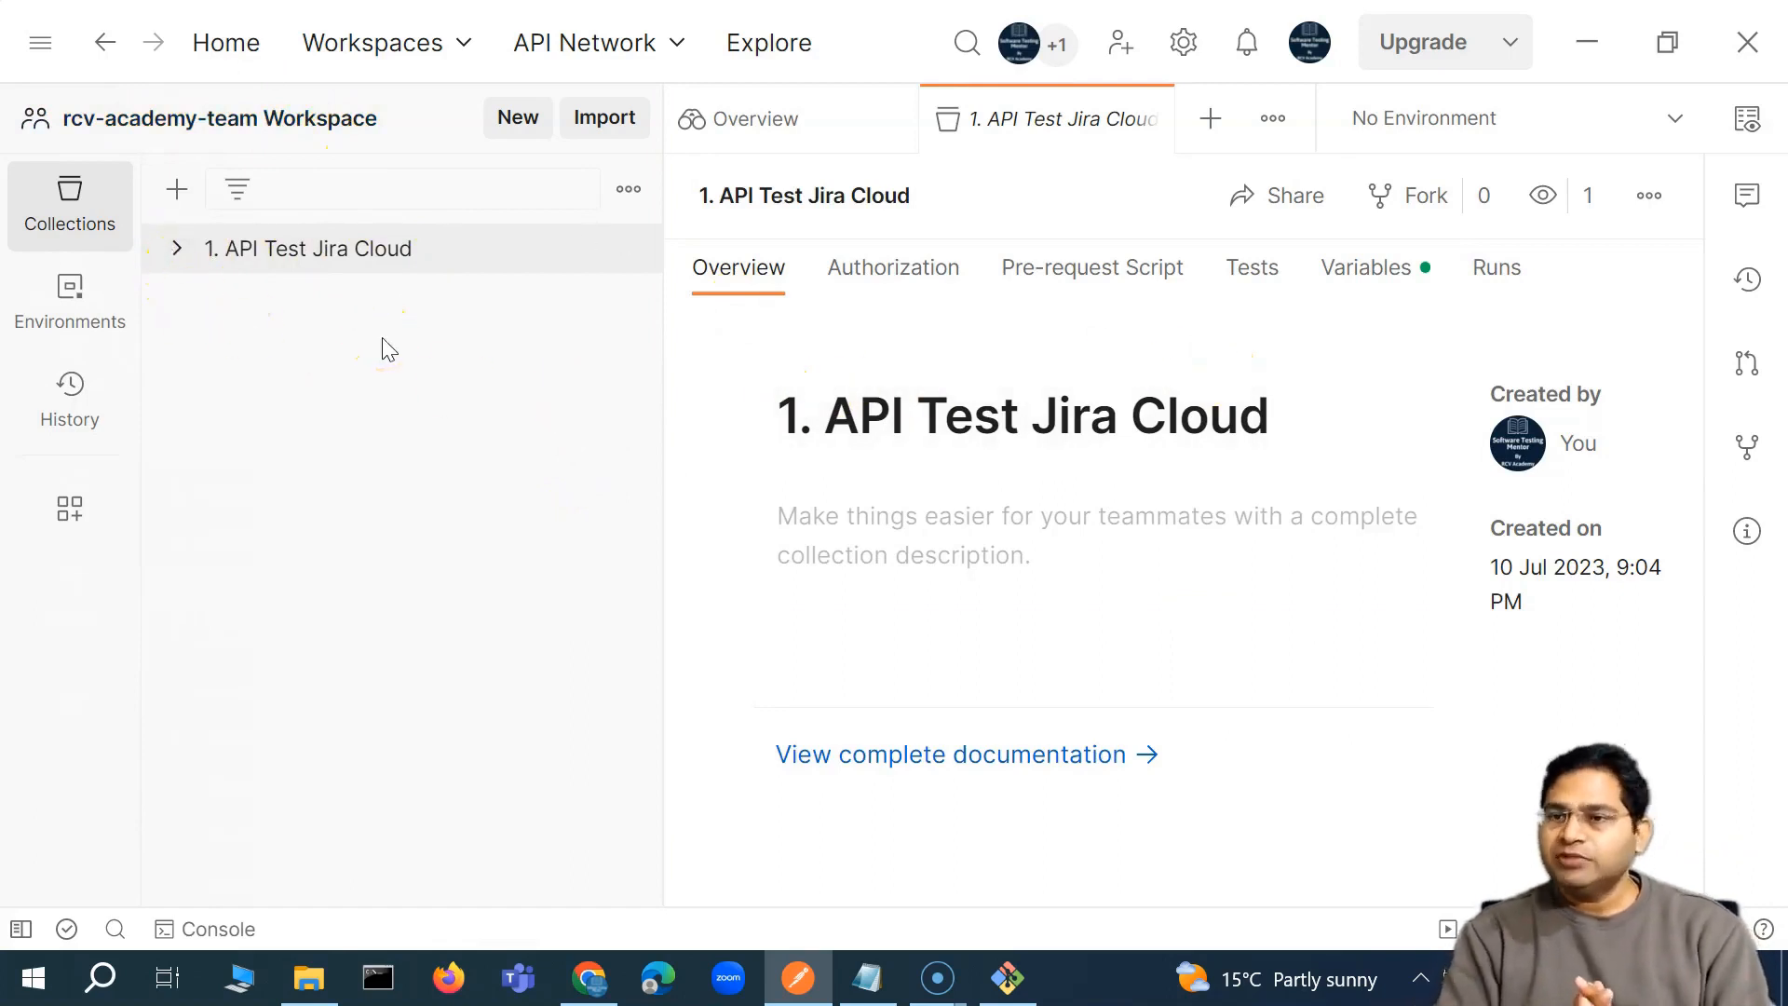
pyautogui.click(179, 251)
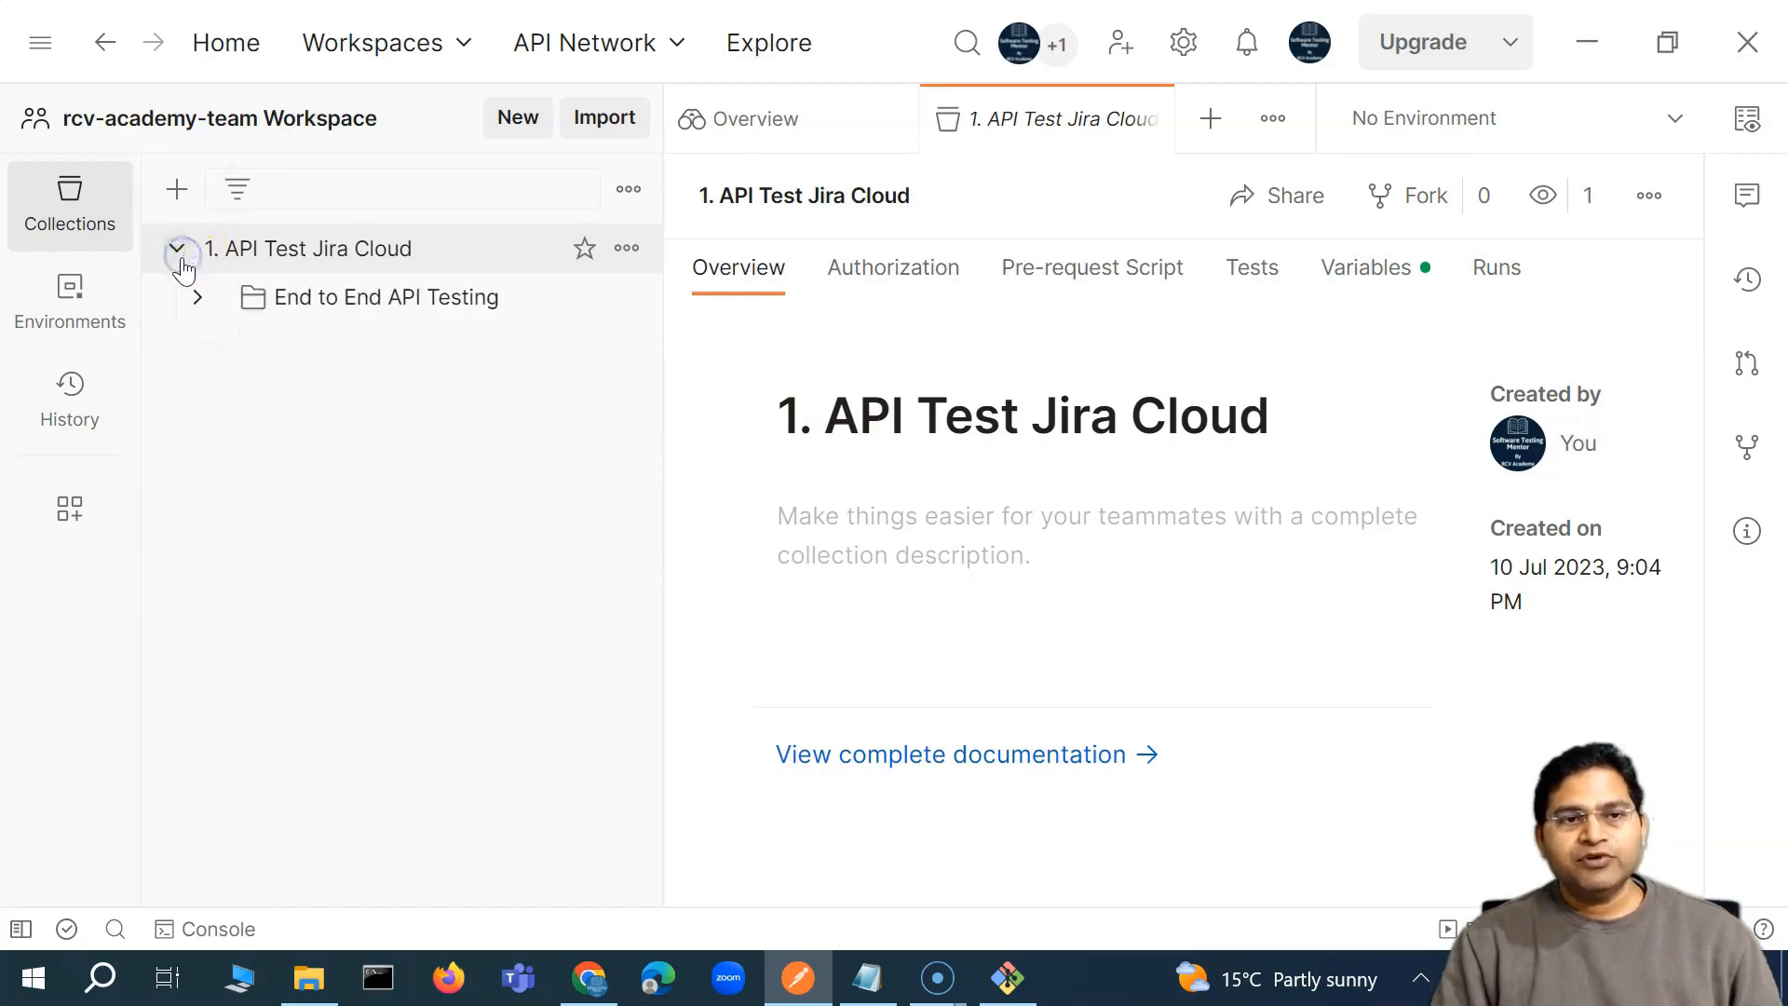
pyautogui.click(179, 250)
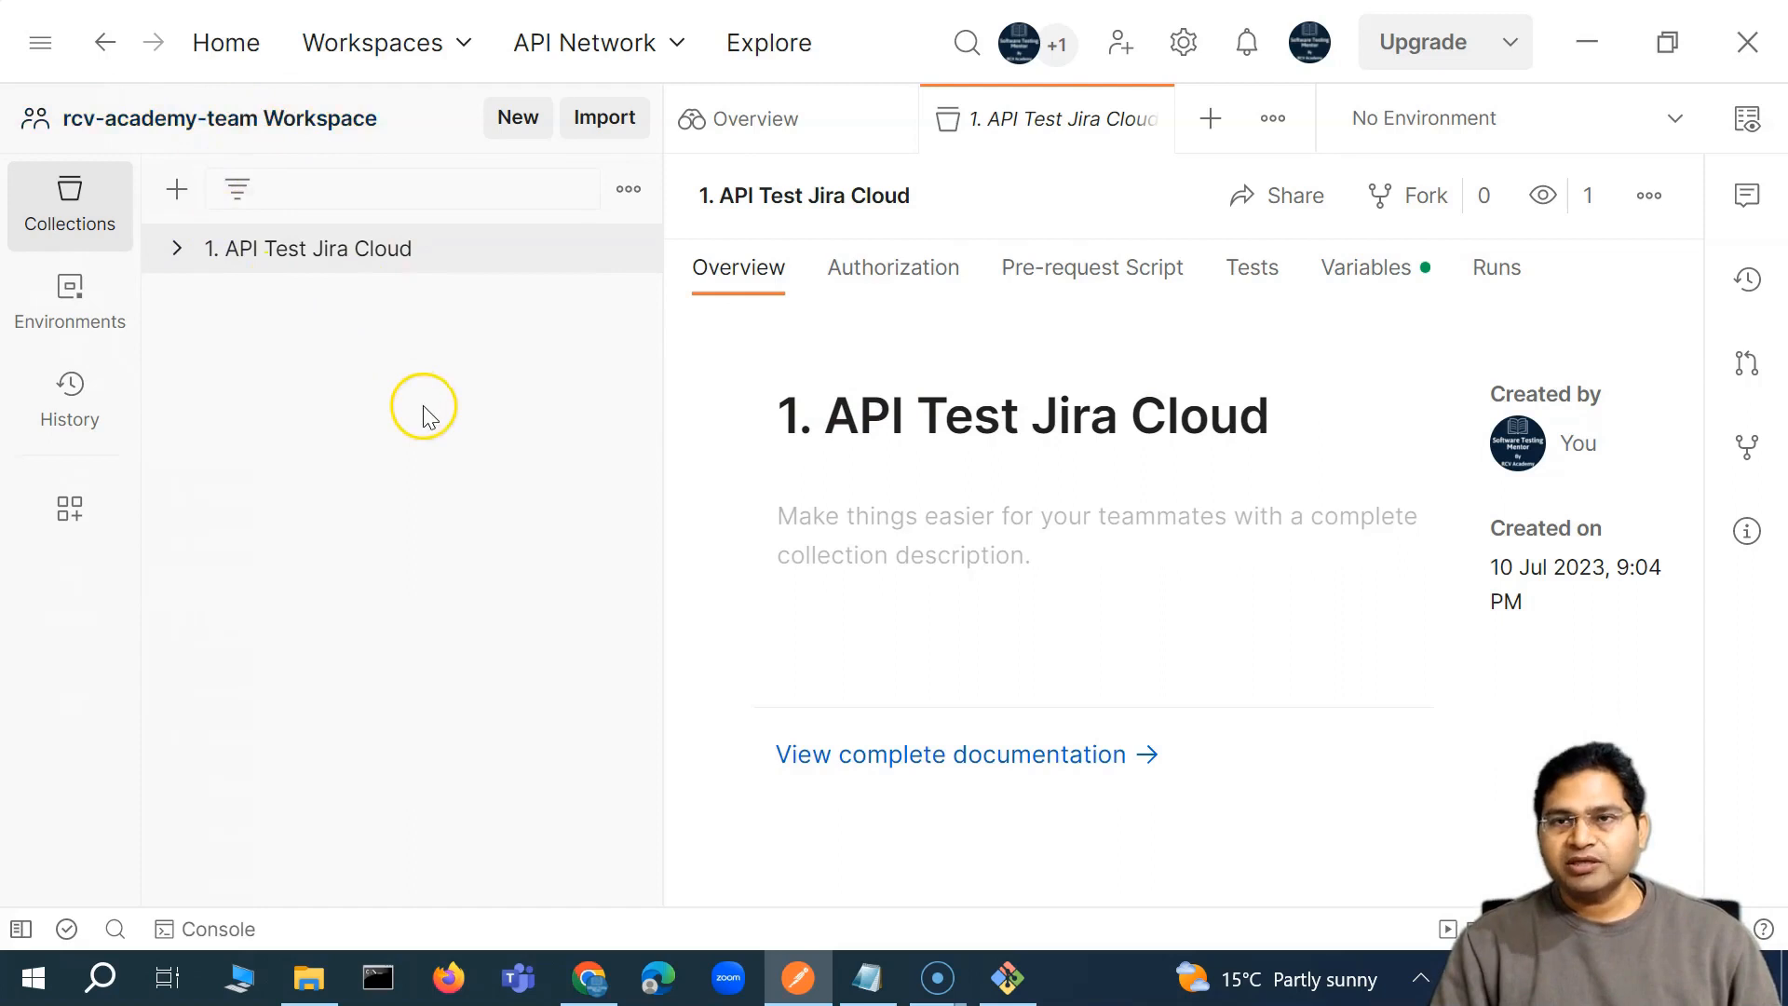
pyautogui.click(1058, 56)
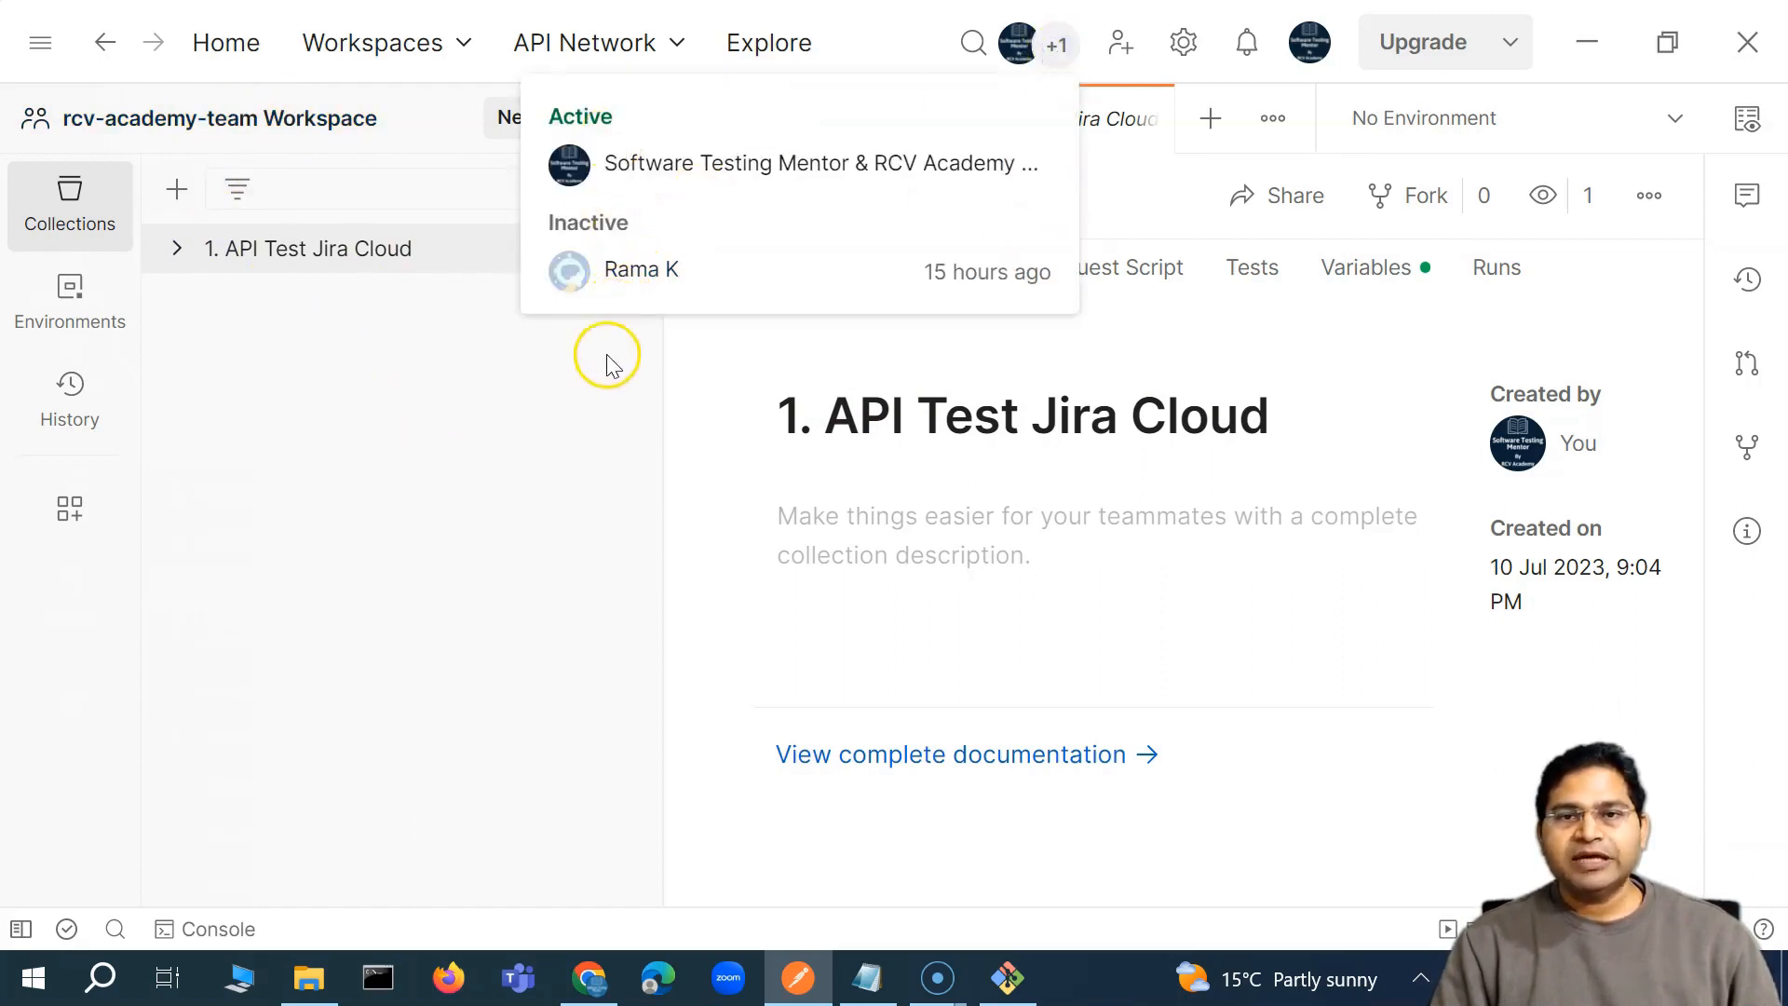
pyautogui.click(479, 462)
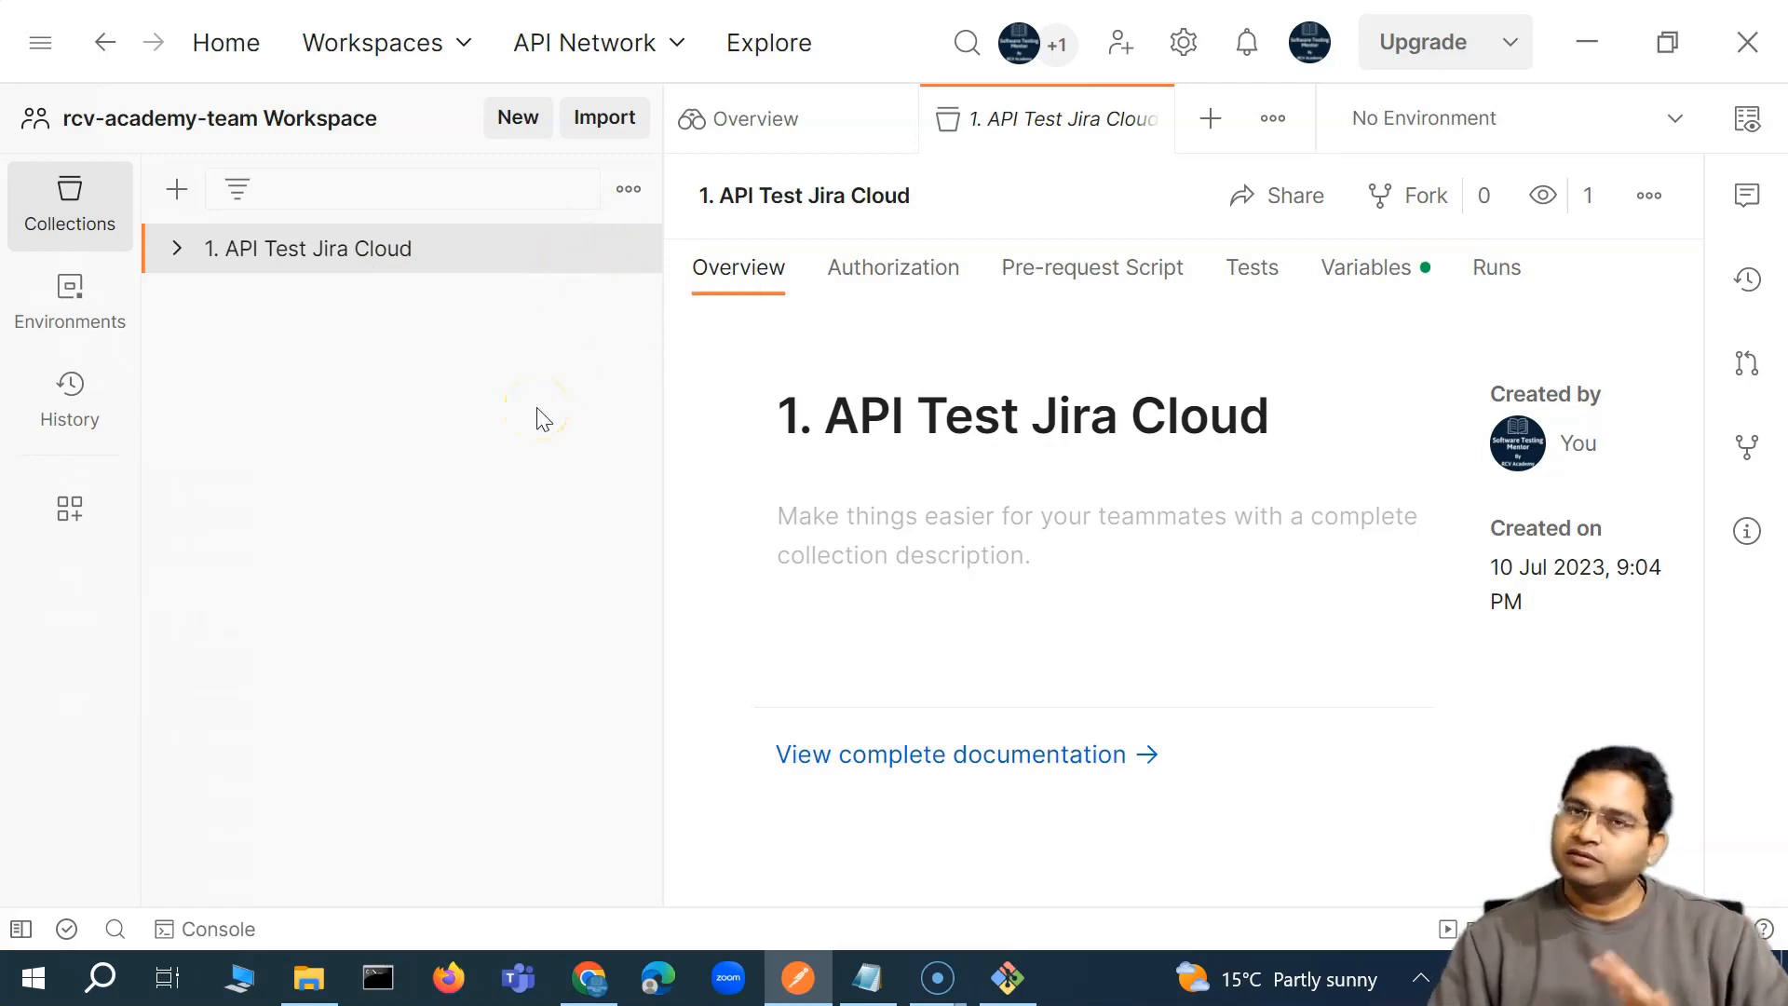
# Expand the 1. API Test Jira Cloud collection down to its requests and open the Get All issueTypes for project request
pyautogui.click(177, 247)
pyautogui.click(198, 296)
pyautogui.click(222, 347)
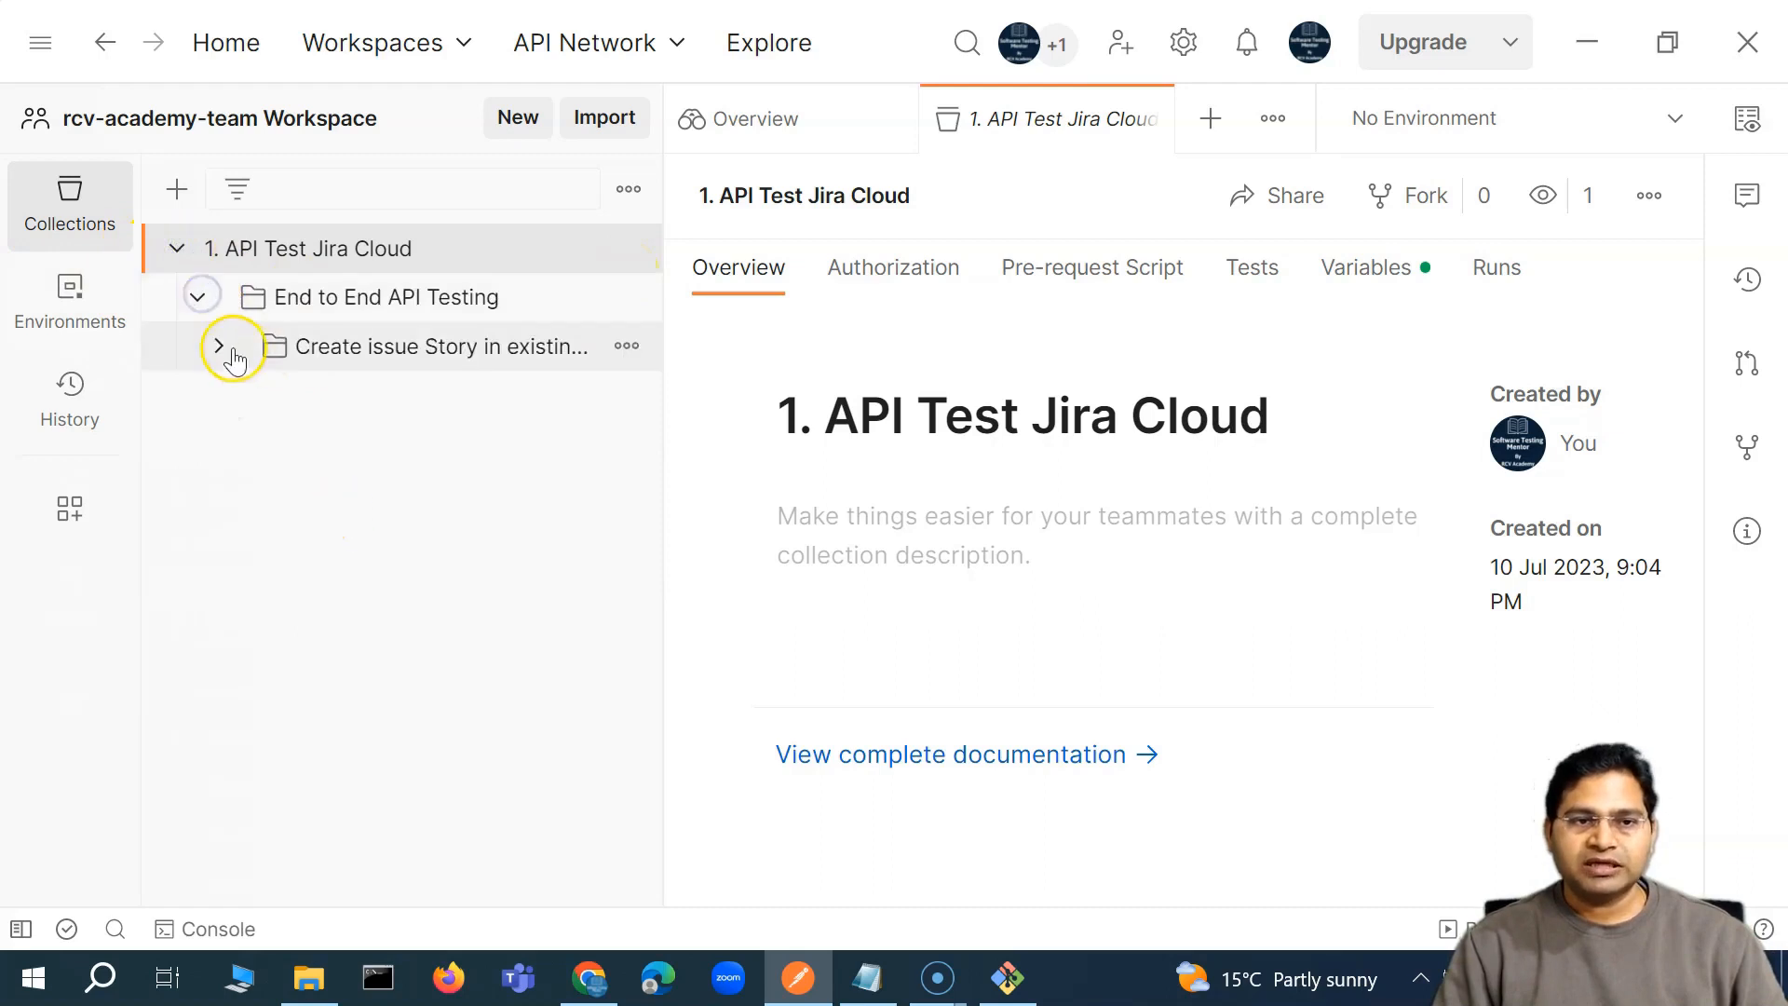
pyautogui.click(222, 347)
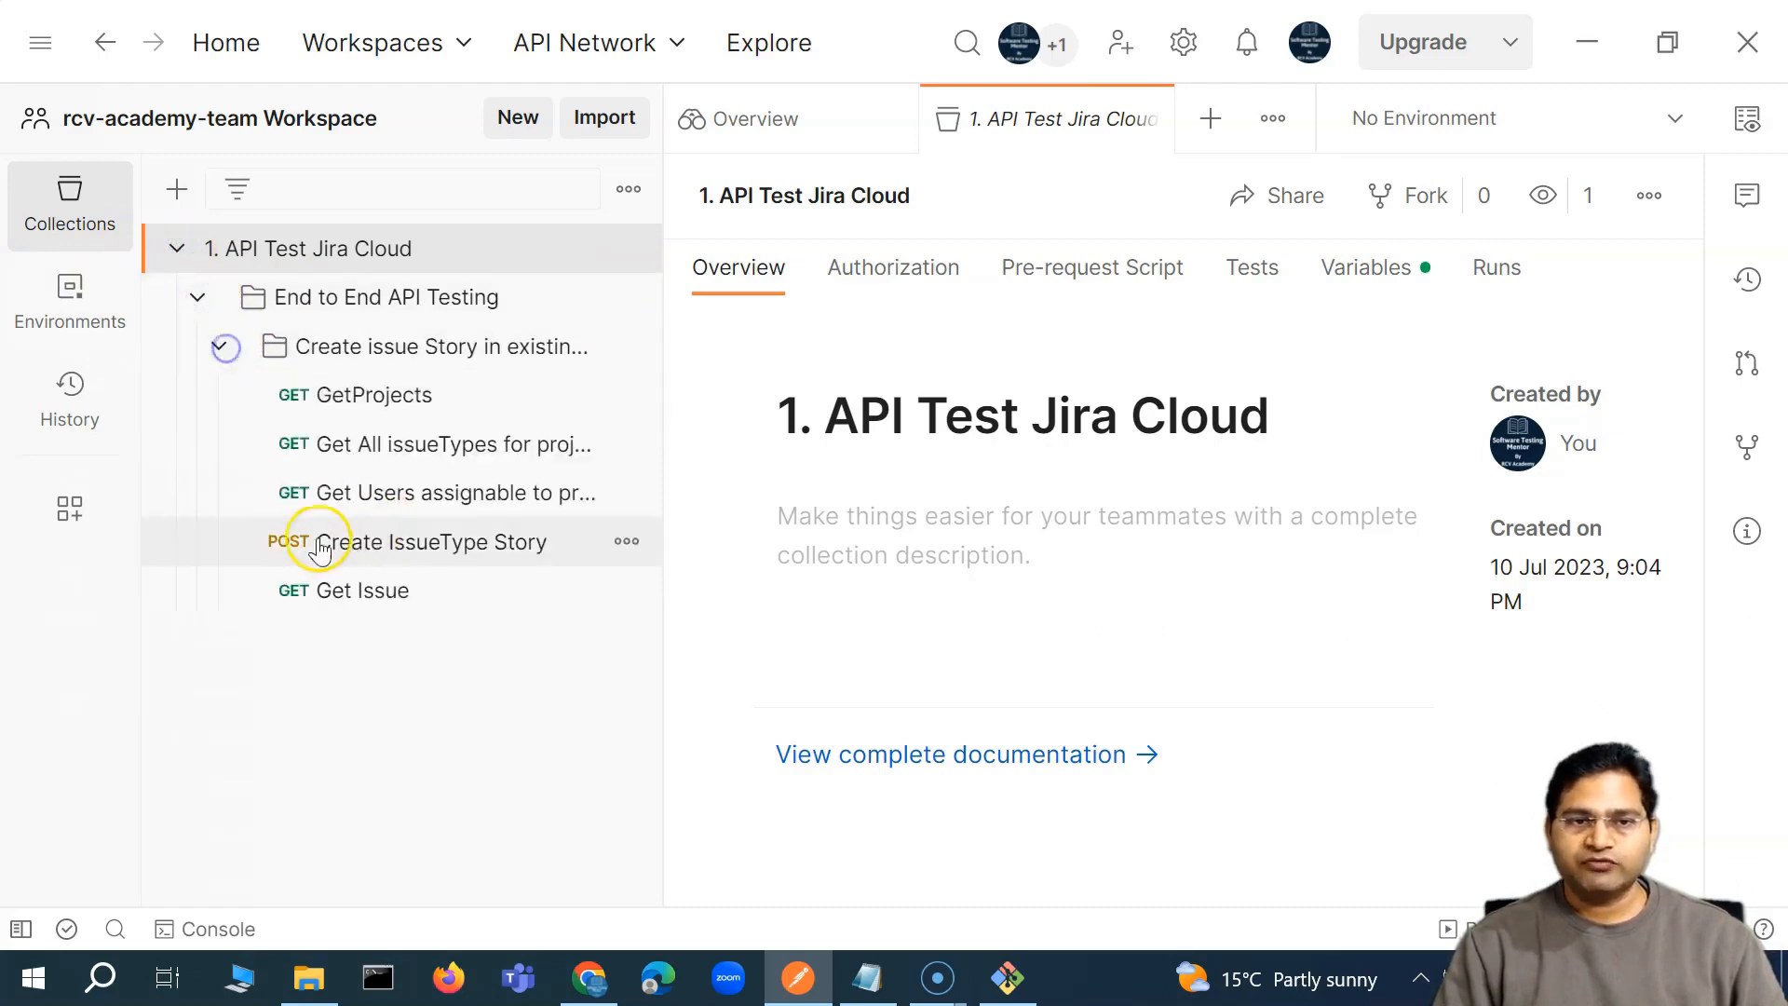
pyautogui.click(400, 409)
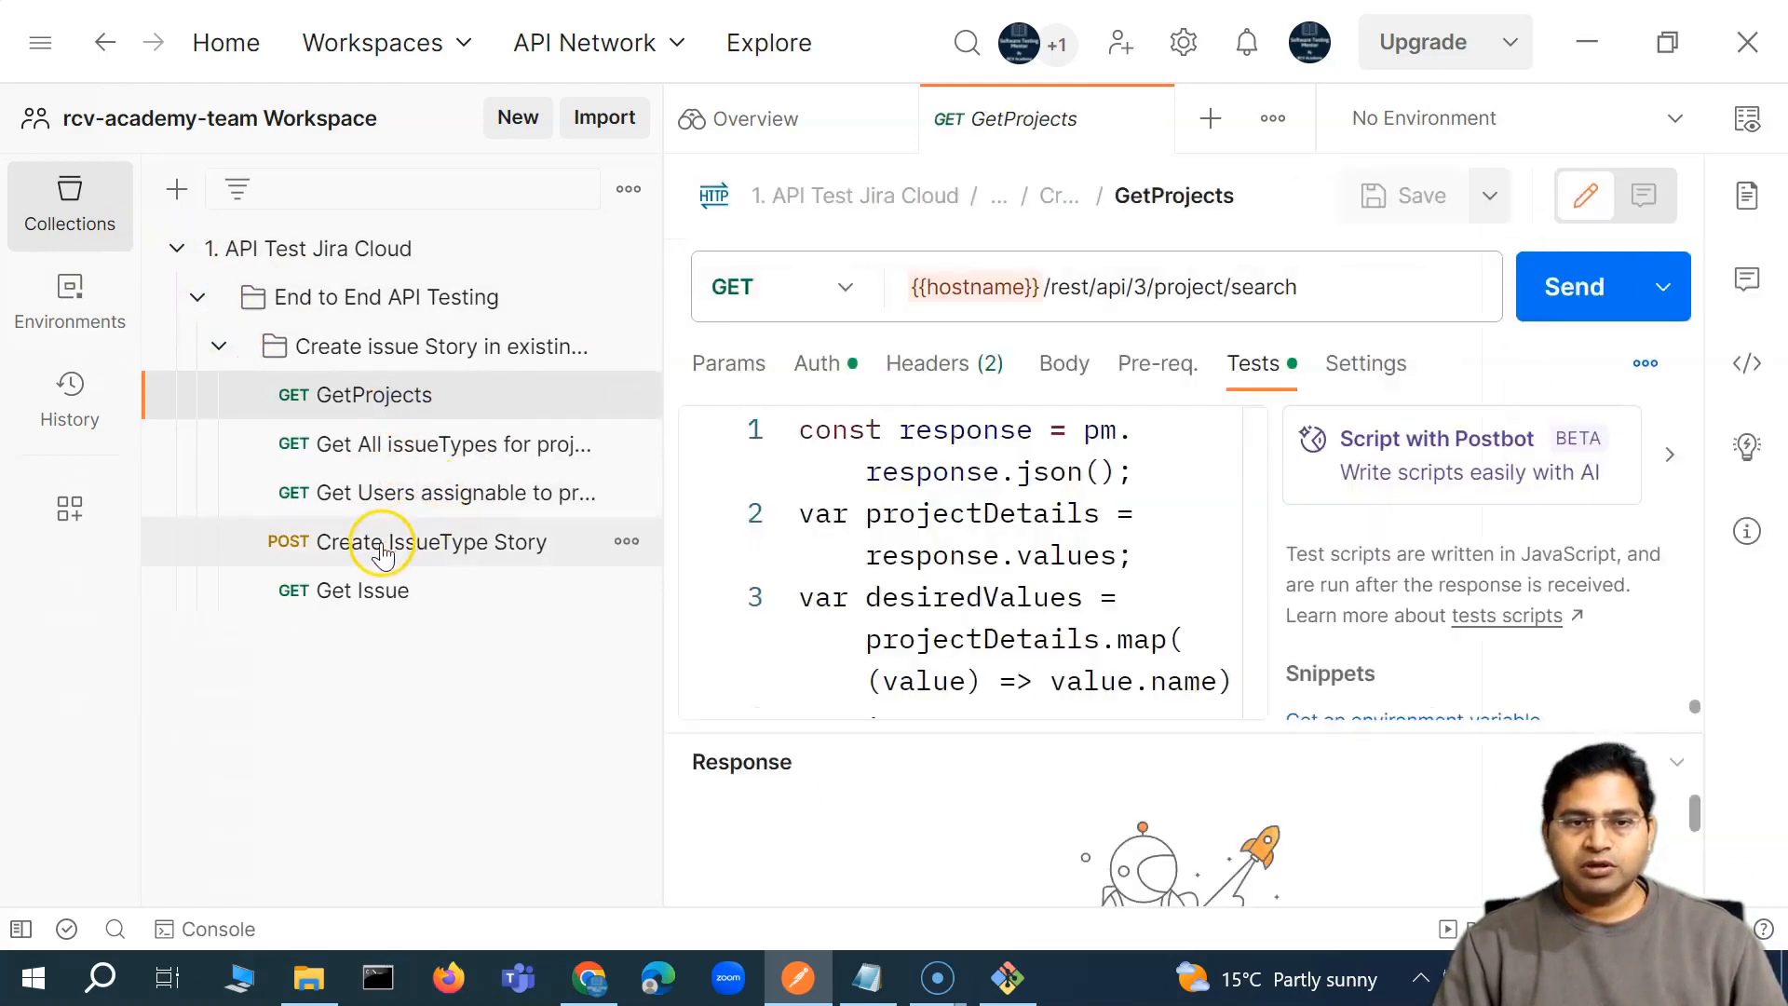
pyautogui.click(447, 491)
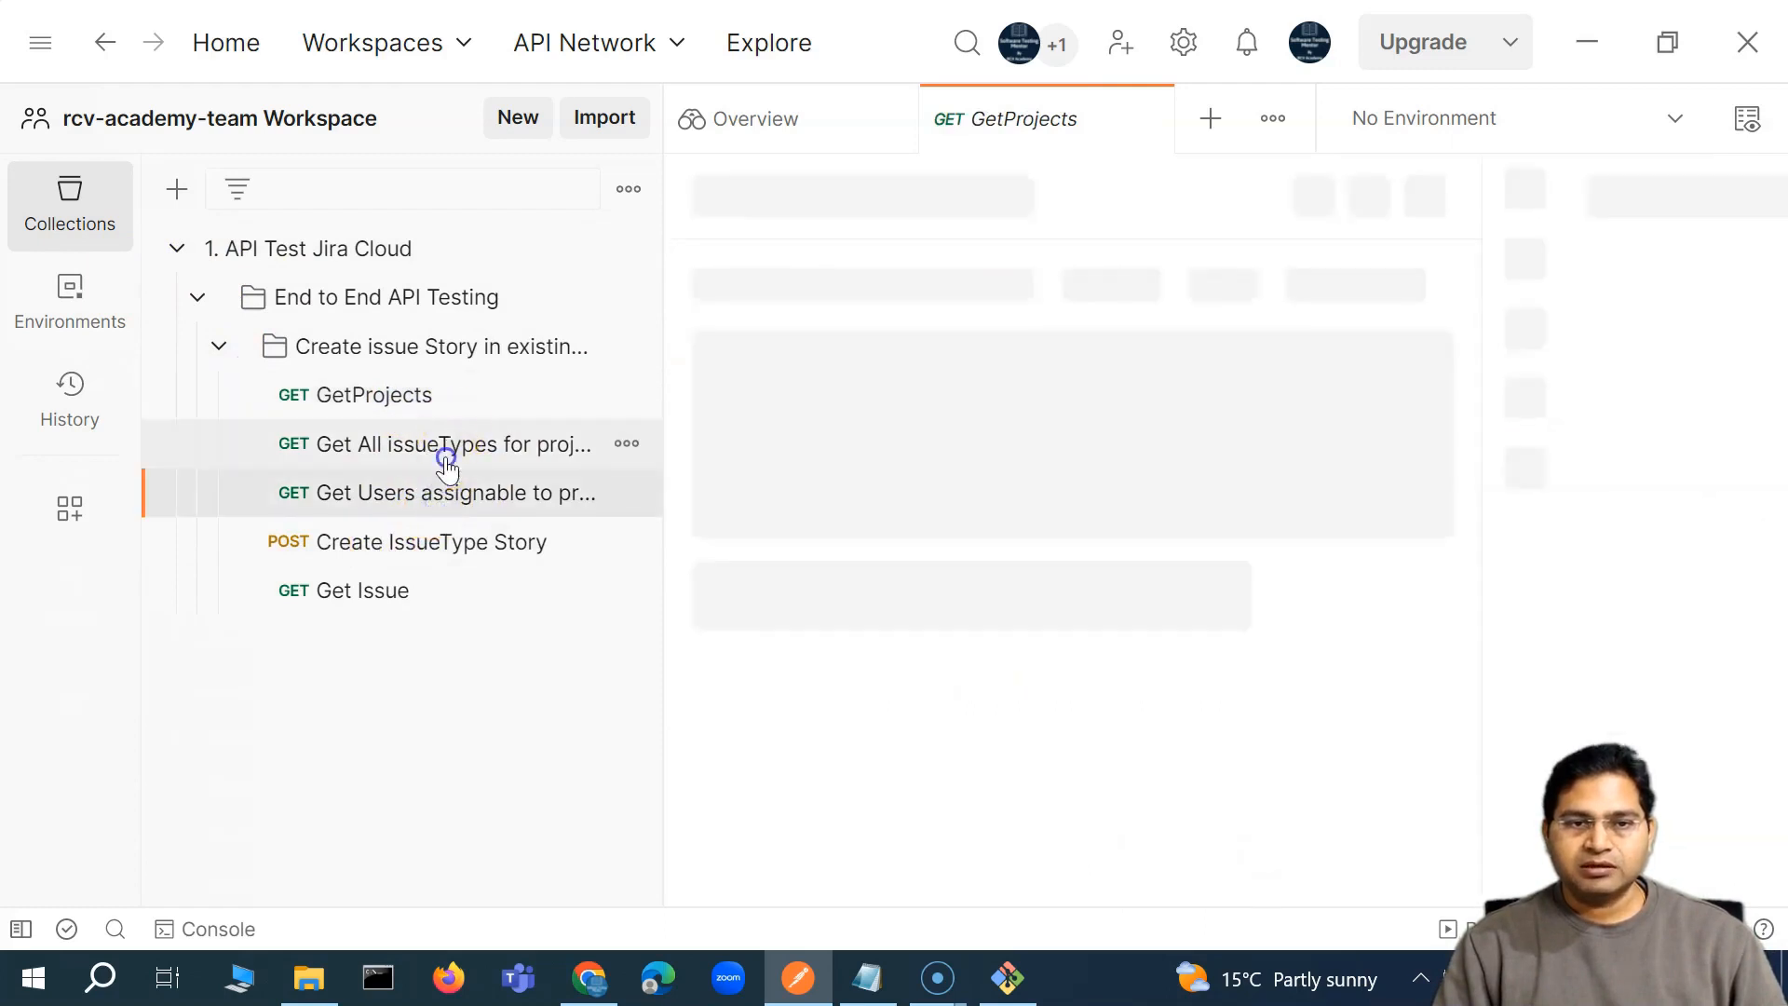
pyautogui.click(447, 445)
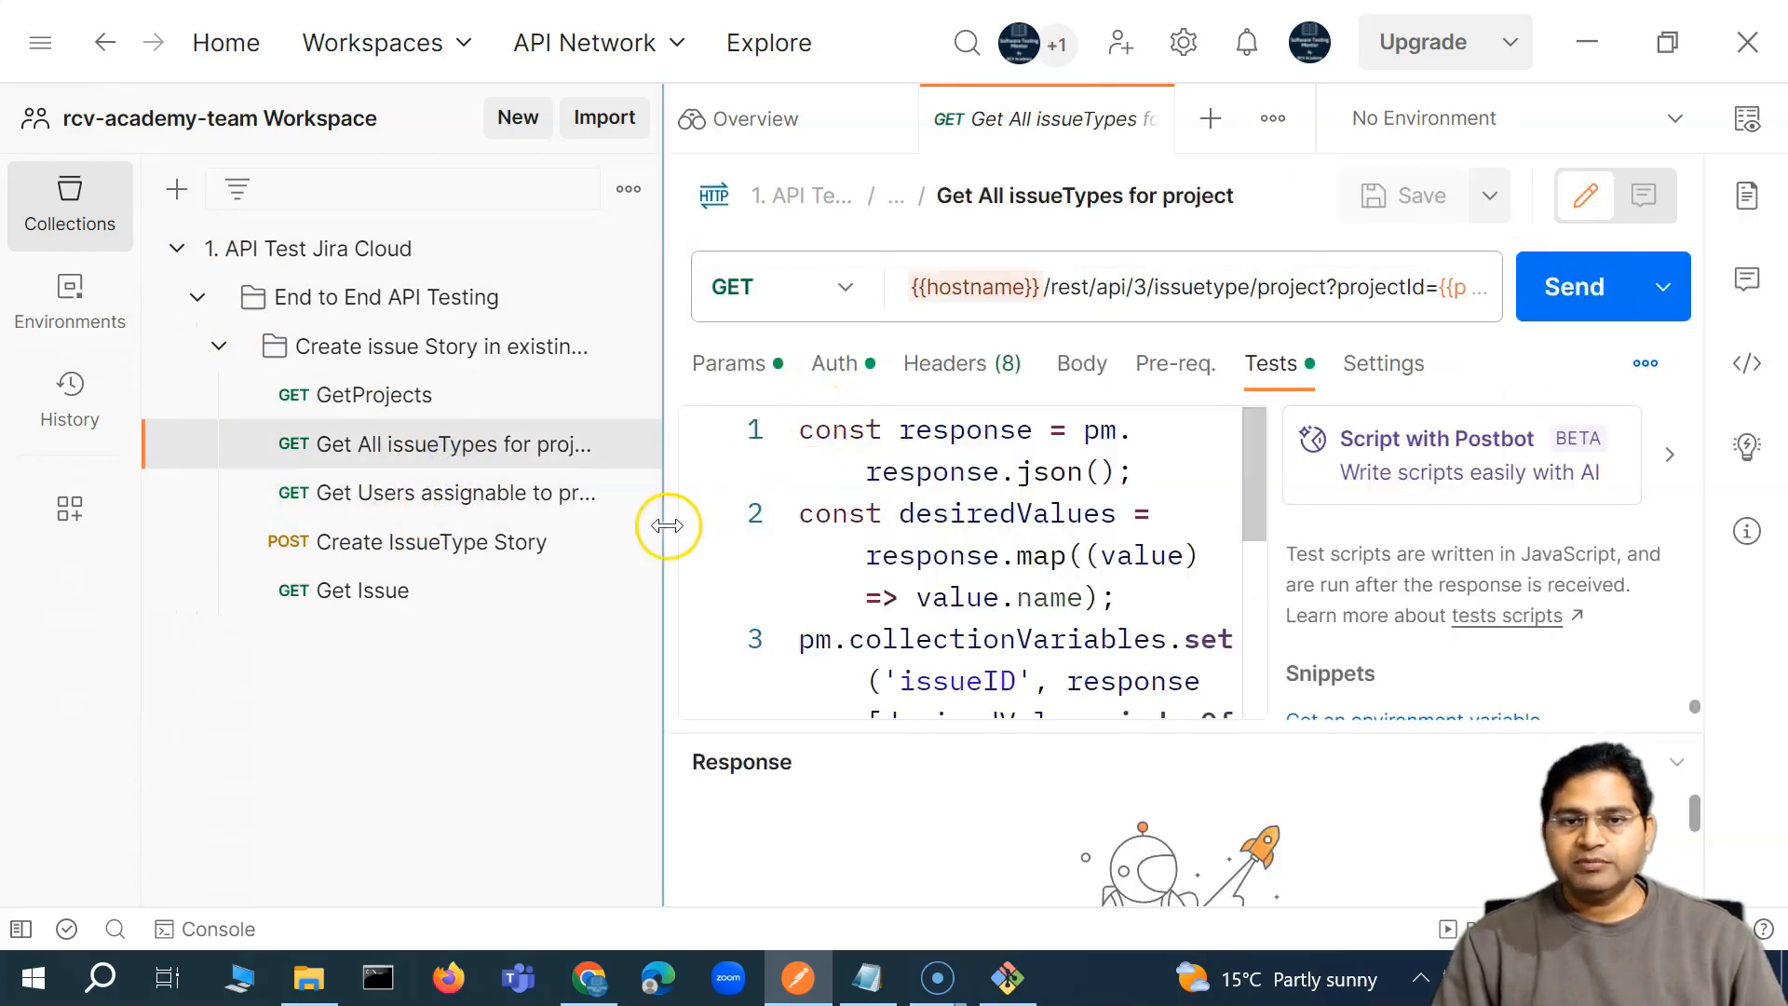
# Add the "Body matches string" snippet below the status code test in the request's test script and save the request
pyautogui.moveTo(439, 524); pyautogui.dragTo(145, 491)
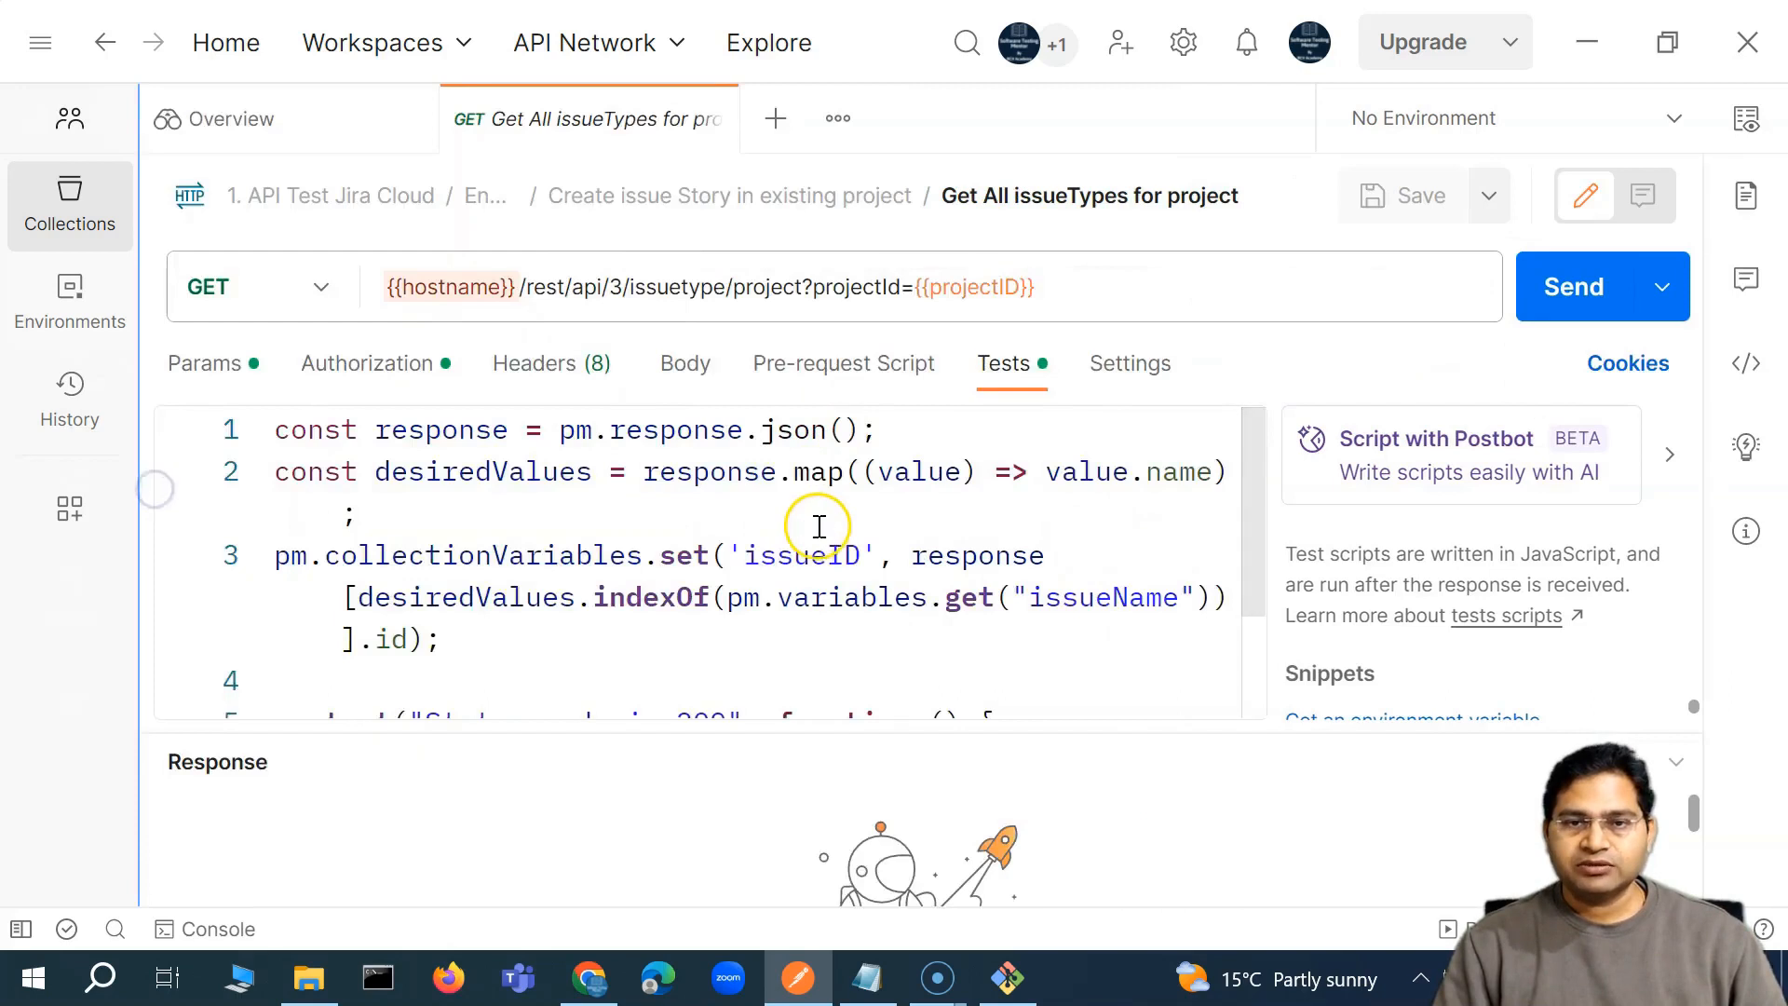
pyautogui.click(396, 669)
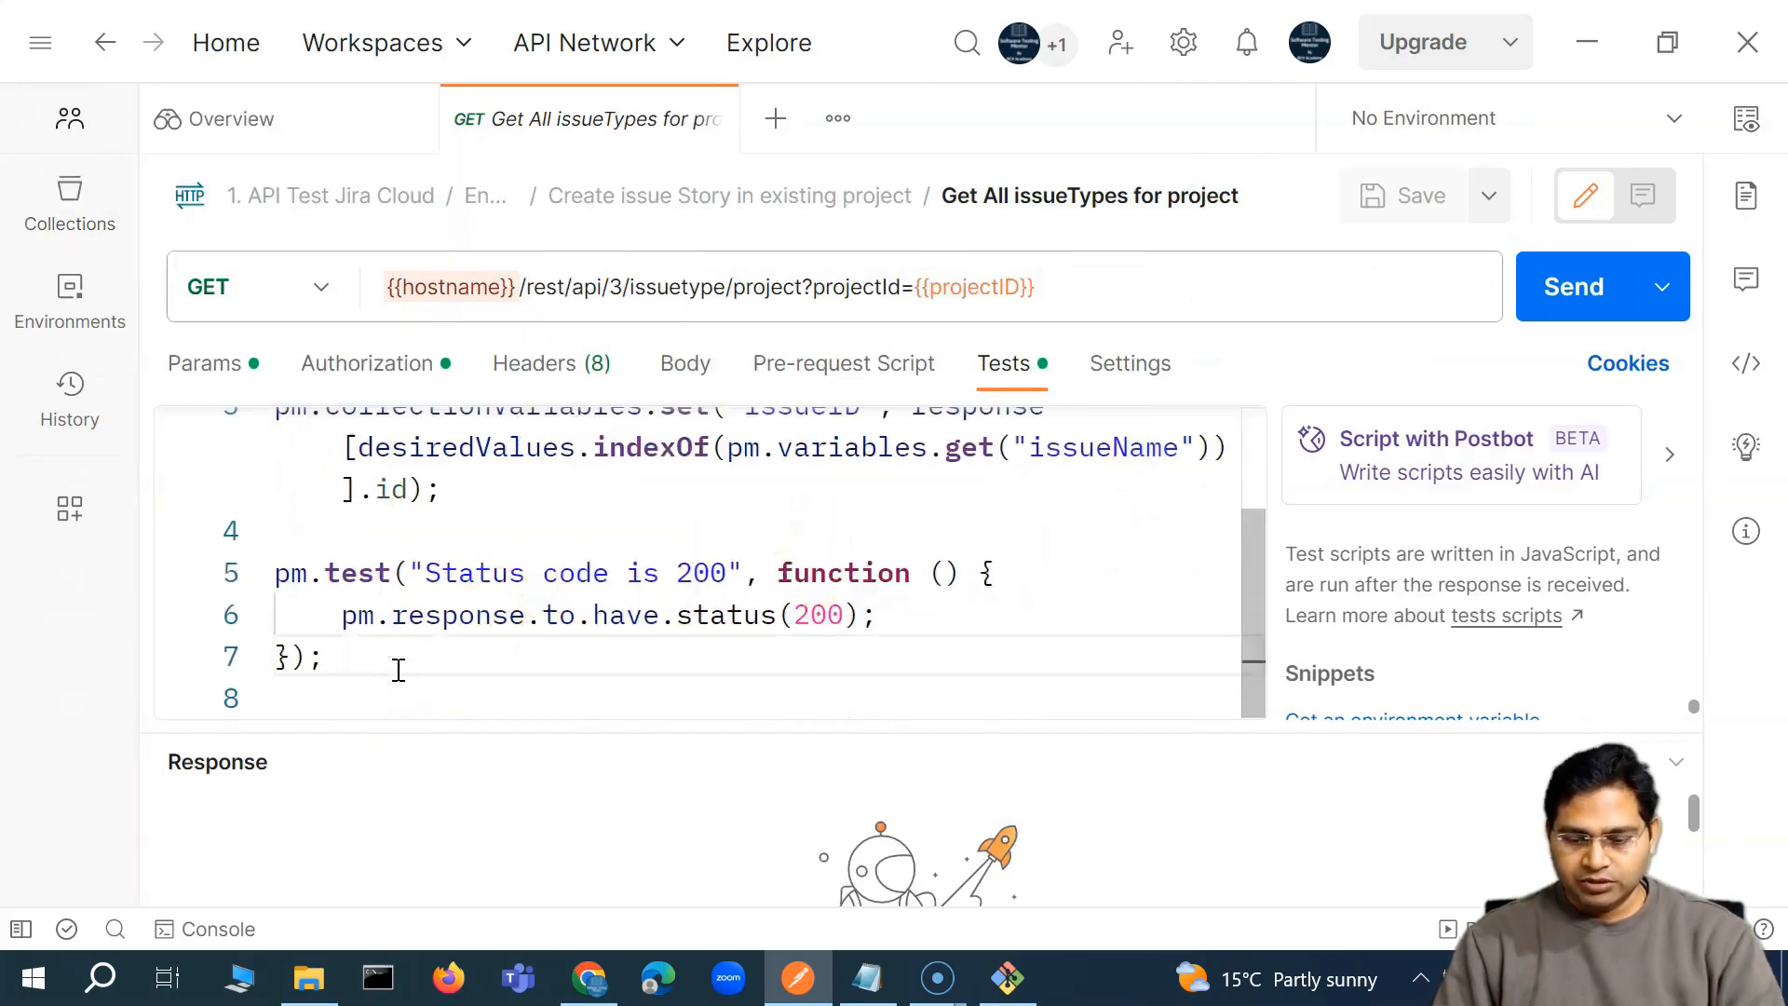
pyautogui.press('Return')
pyautogui.press('Return')
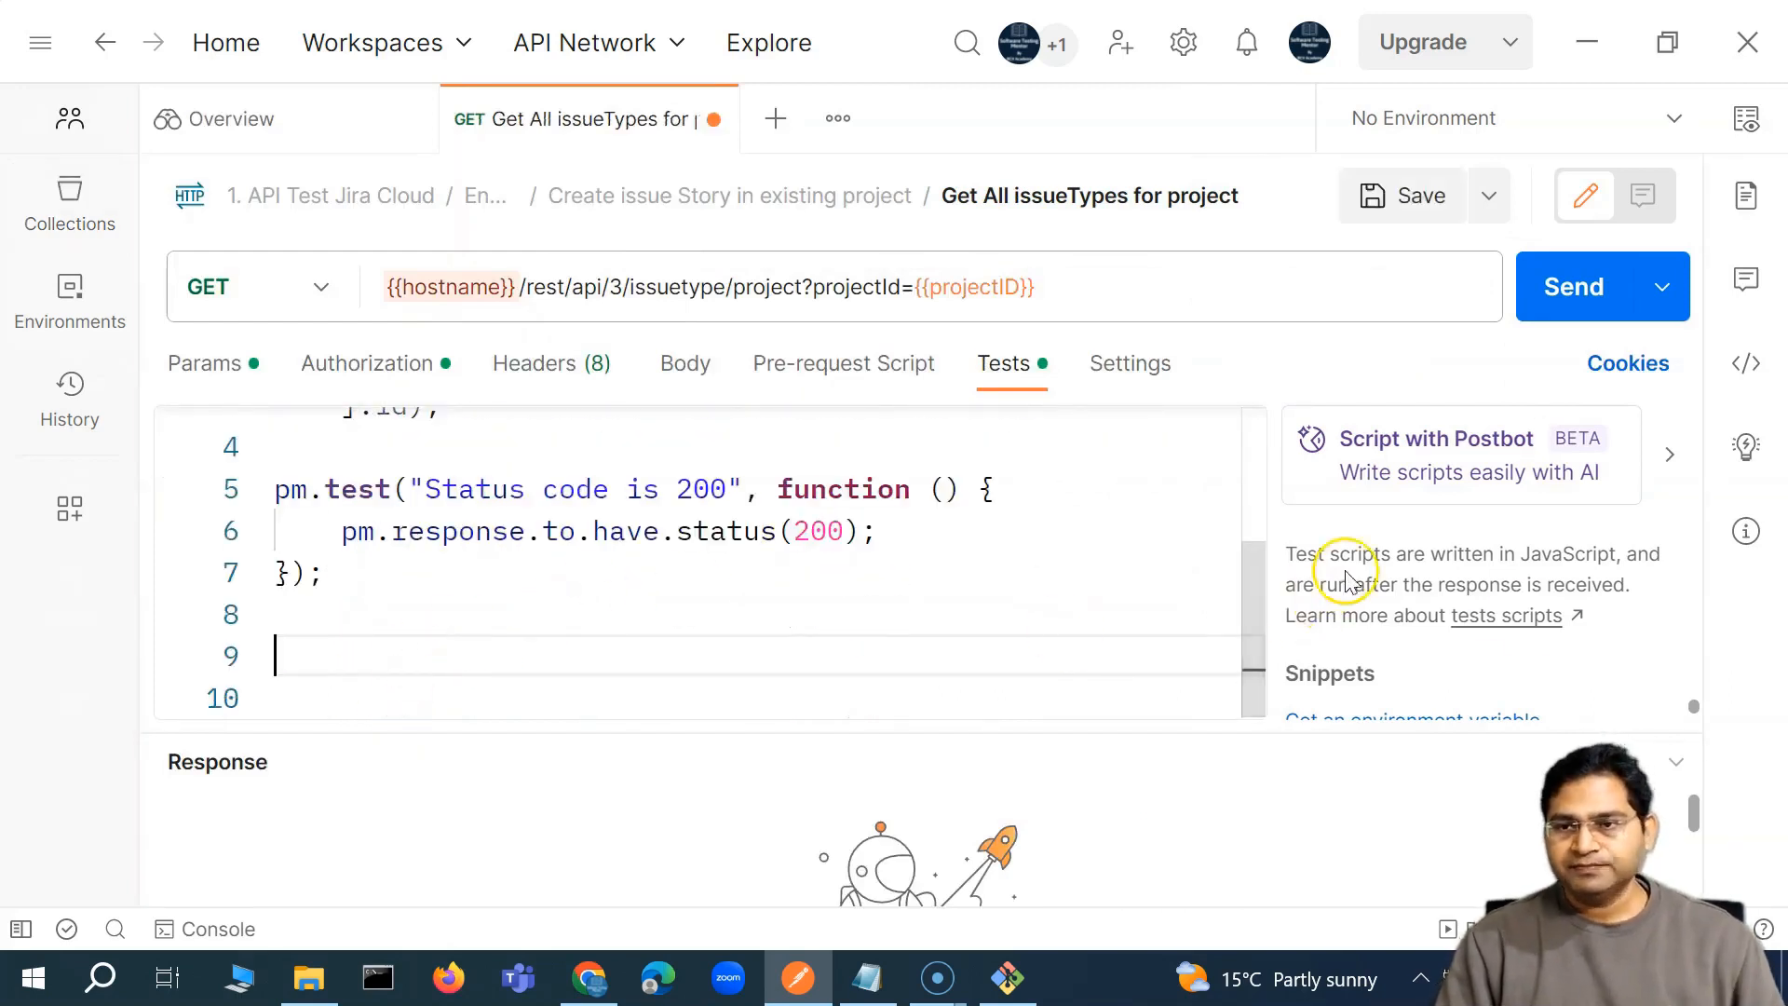
pyautogui.moveTo(1693, 712); pyautogui.dragTo(1695, 722)
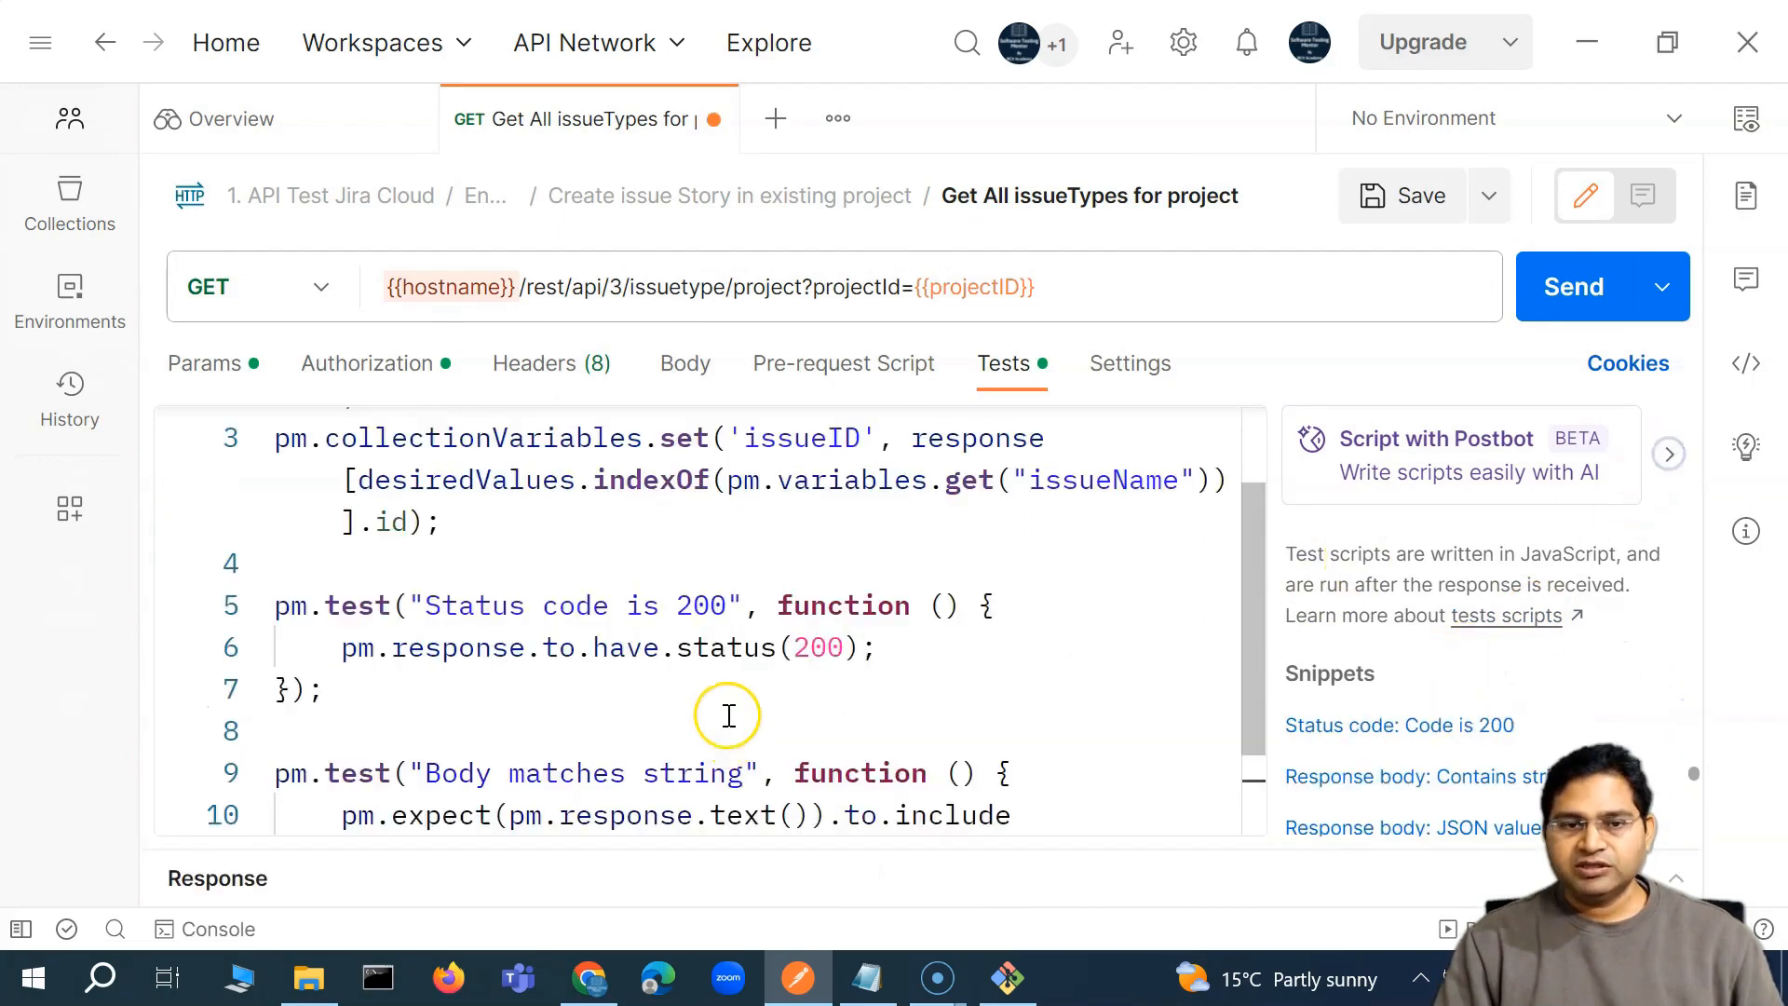
pyautogui.scroll(-2, 728, 715)
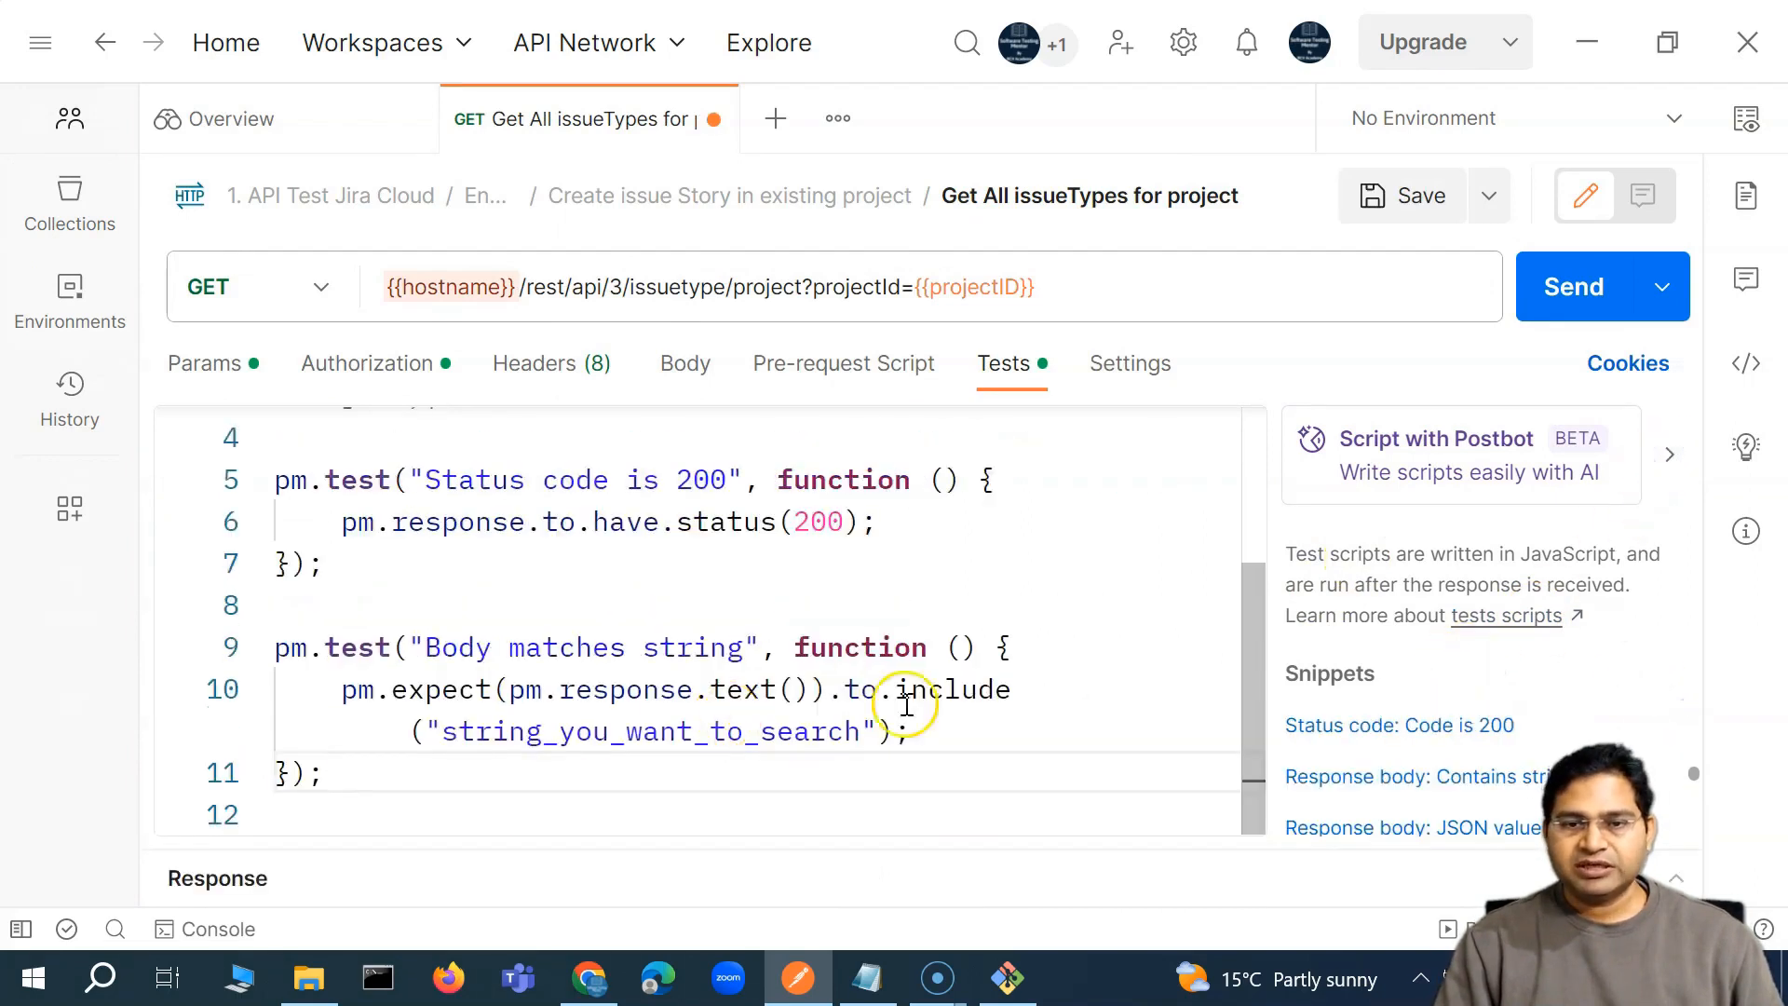
pyautogui.moveTo(442, 731); pyautogui.dragTo(863, 734)
pyautogui.click(1387, 198)
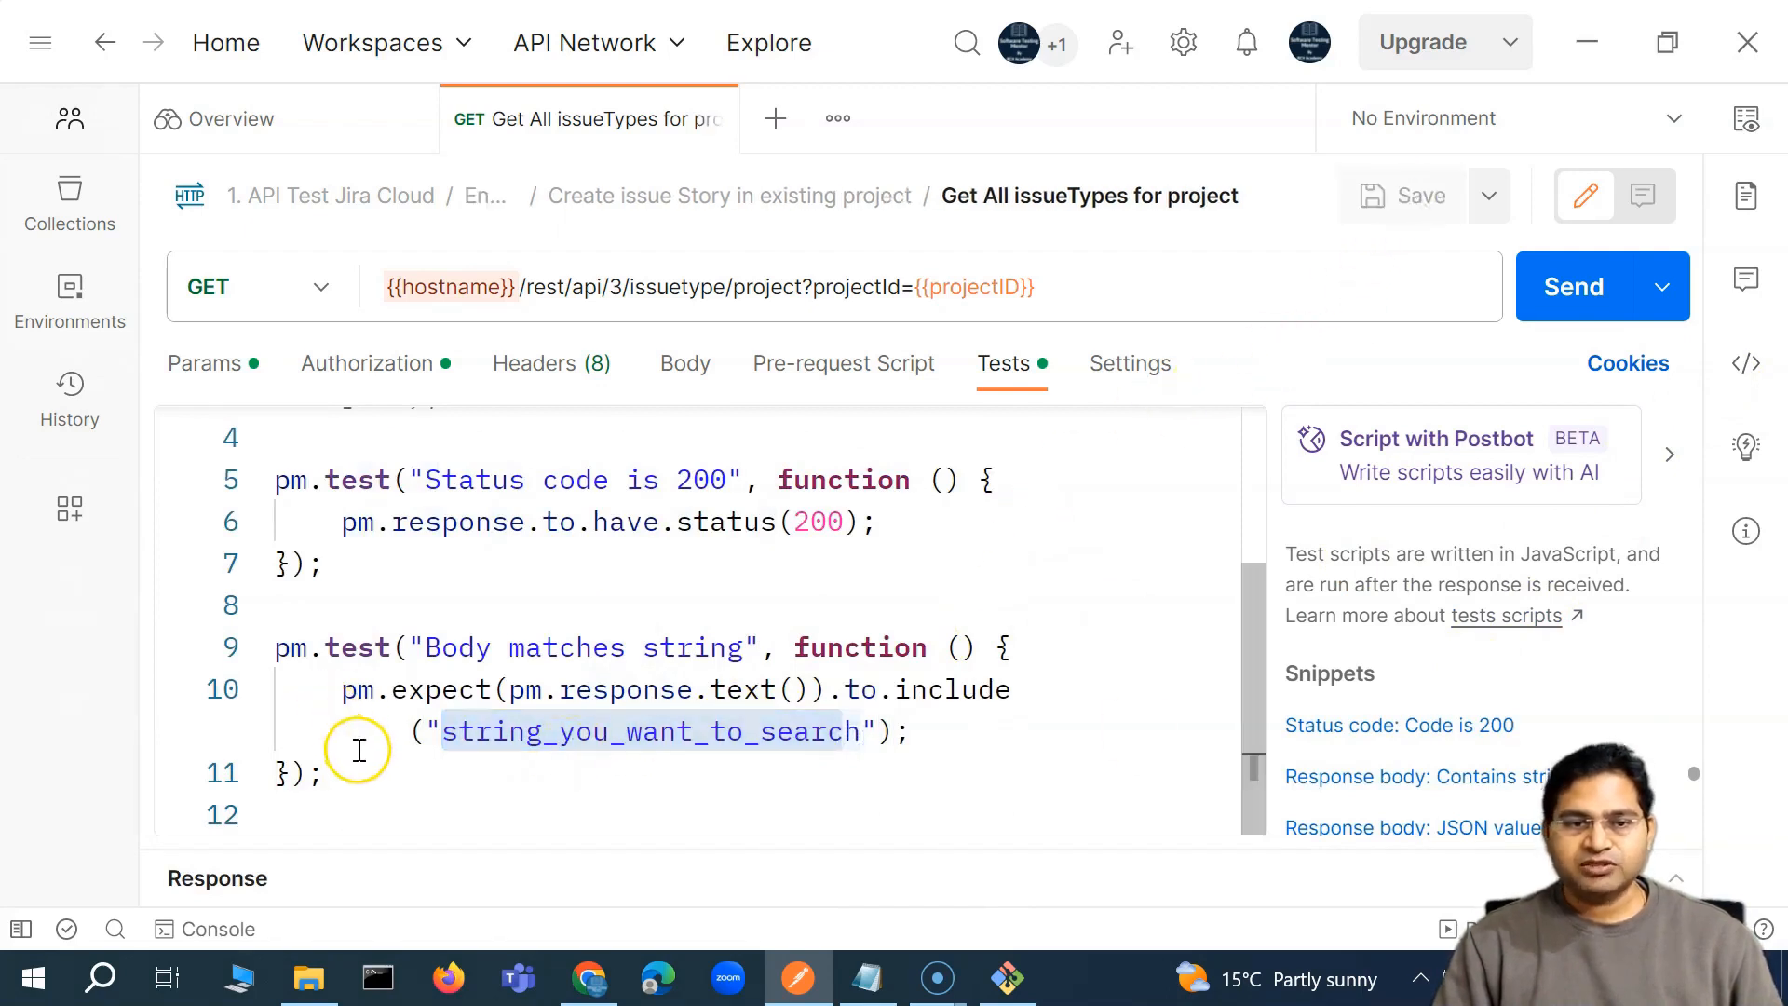
# Hide the snippets, examine the "Body matches string" test in the widened script editor, and bring the collection tree back into view
pyautogui.click(1671, 459)
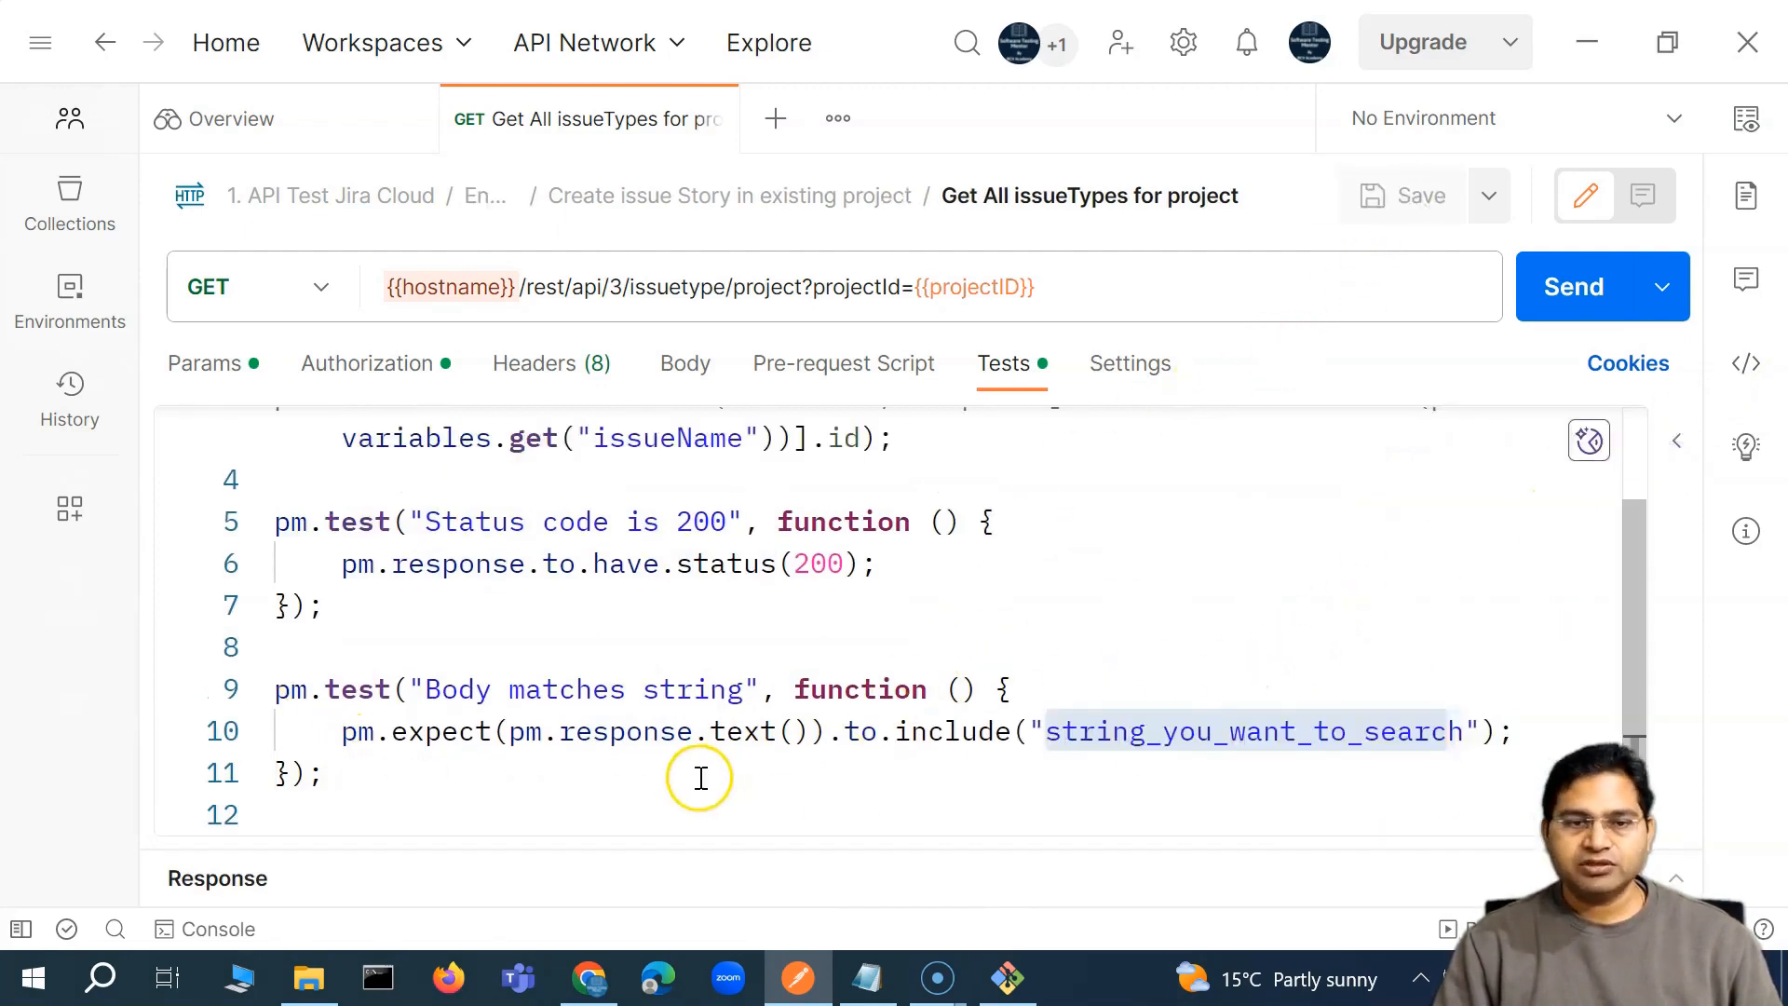
pyautogui.click(361, 774)
pyautogui.moveTo(339, 772); pyautogui.dragTo(256, 688)
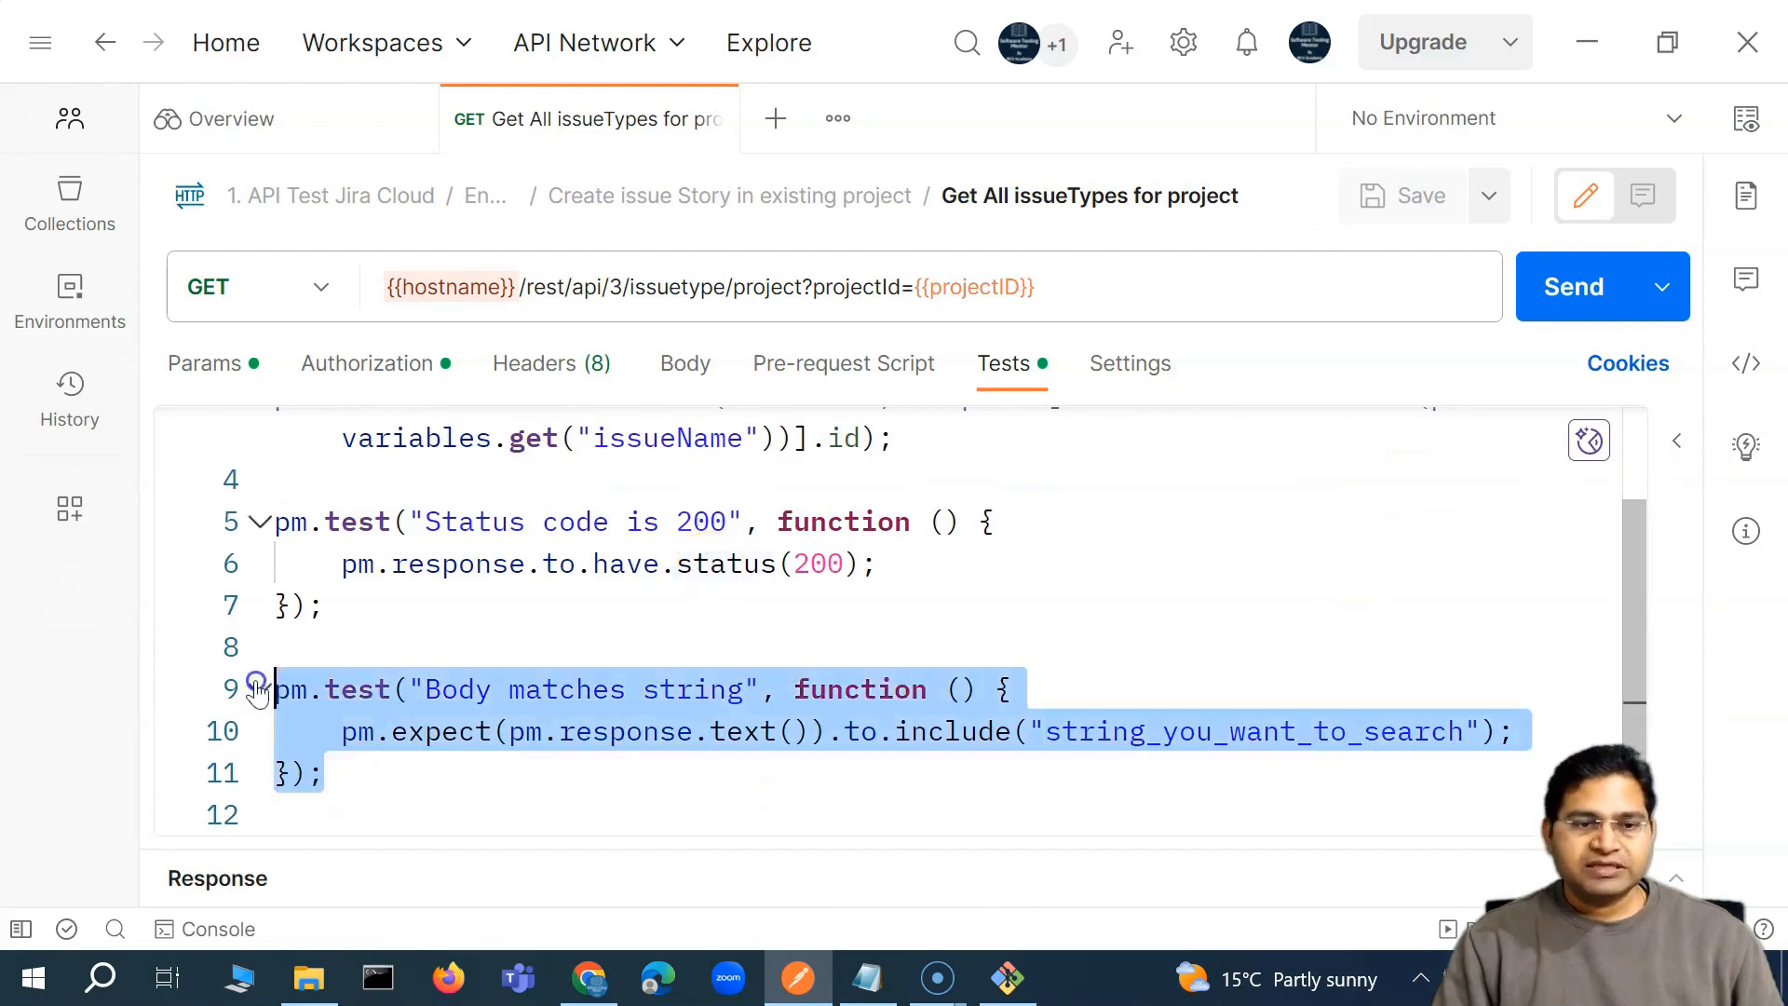
pyautogui.click(490, 639)
pyautogui.moveTo(334, 780); pyautogui.dragTo(270, 687)
pyautogui.click(469, 665)
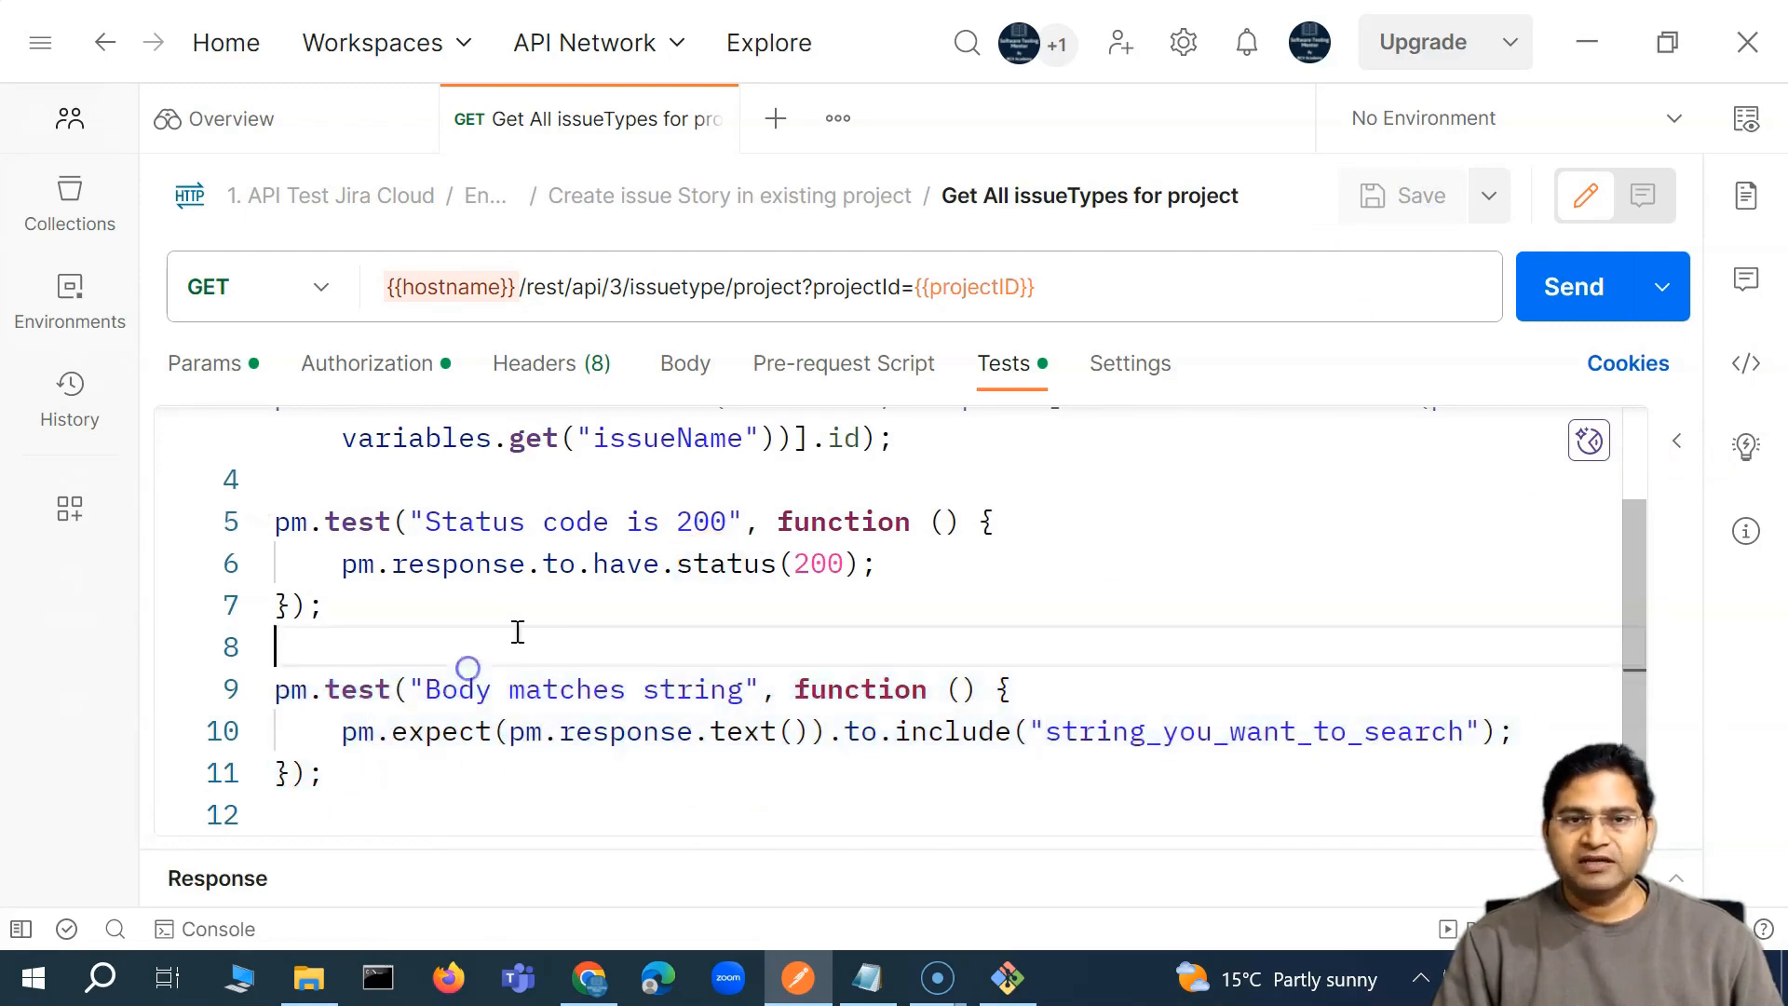
pyautogui.moveTo(132, 511); pyautogui.dragTo(584, 480)
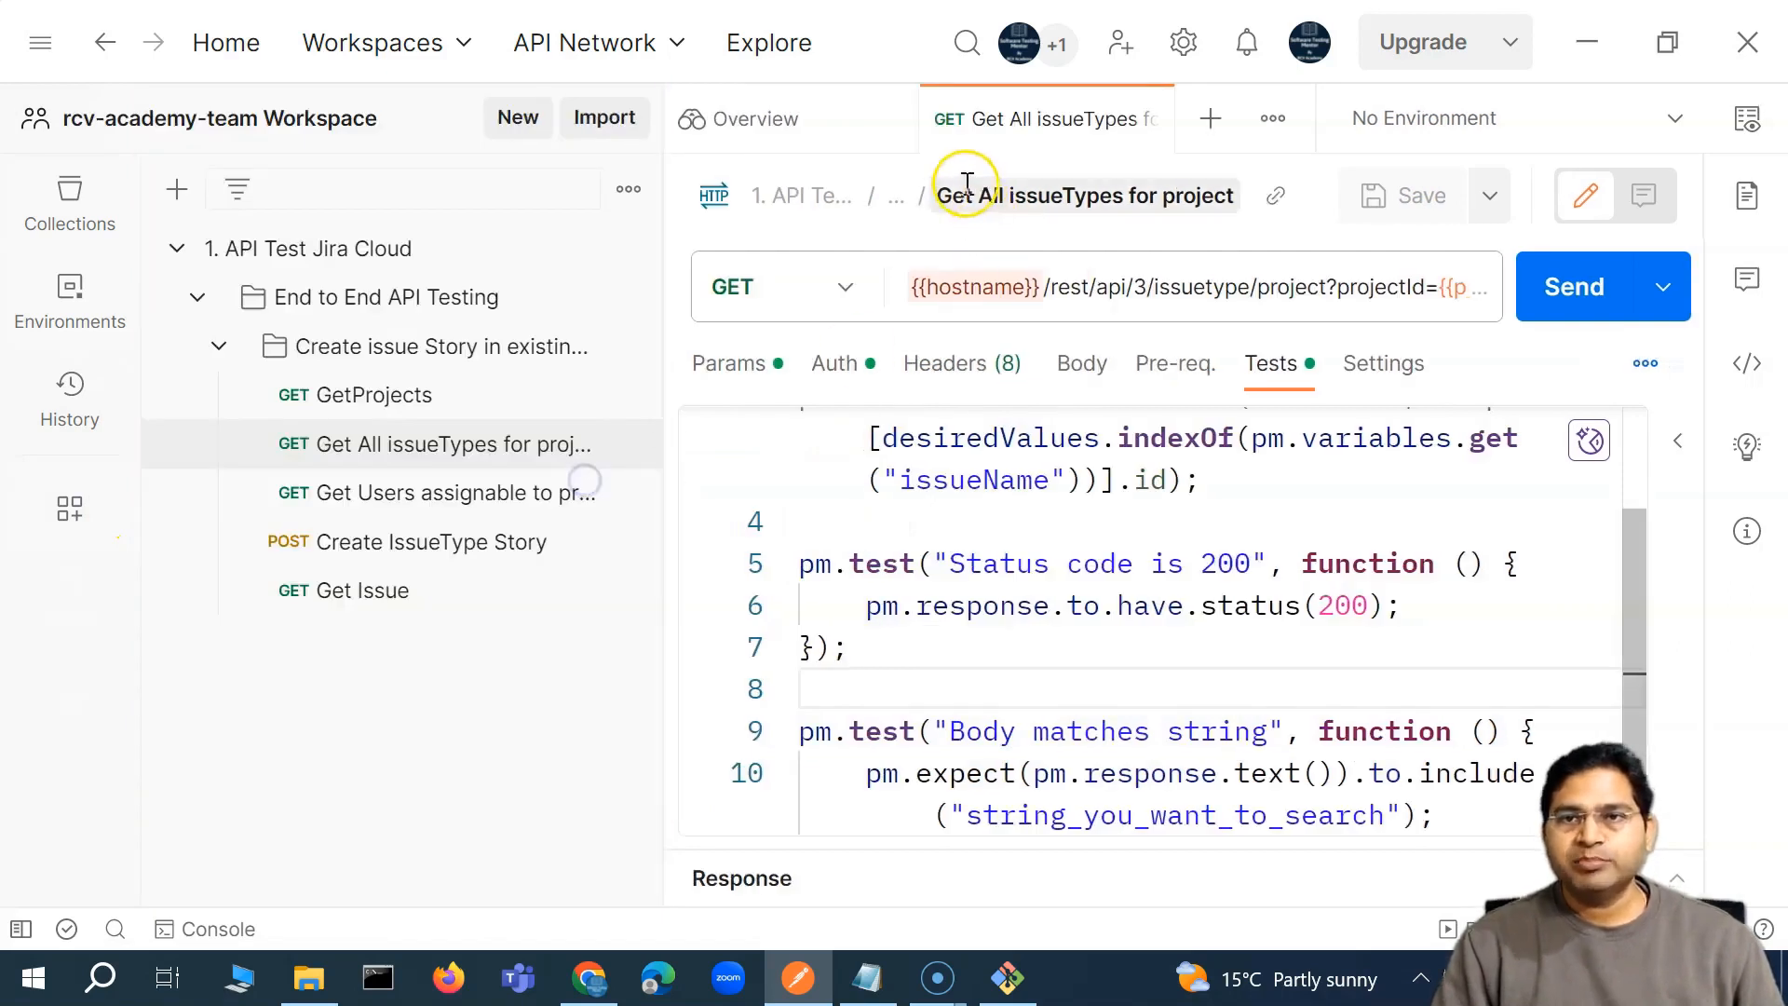
# Check the workspace's active and inactive members, and view the whole added test in the script
pyautogui.click(1054, 46)
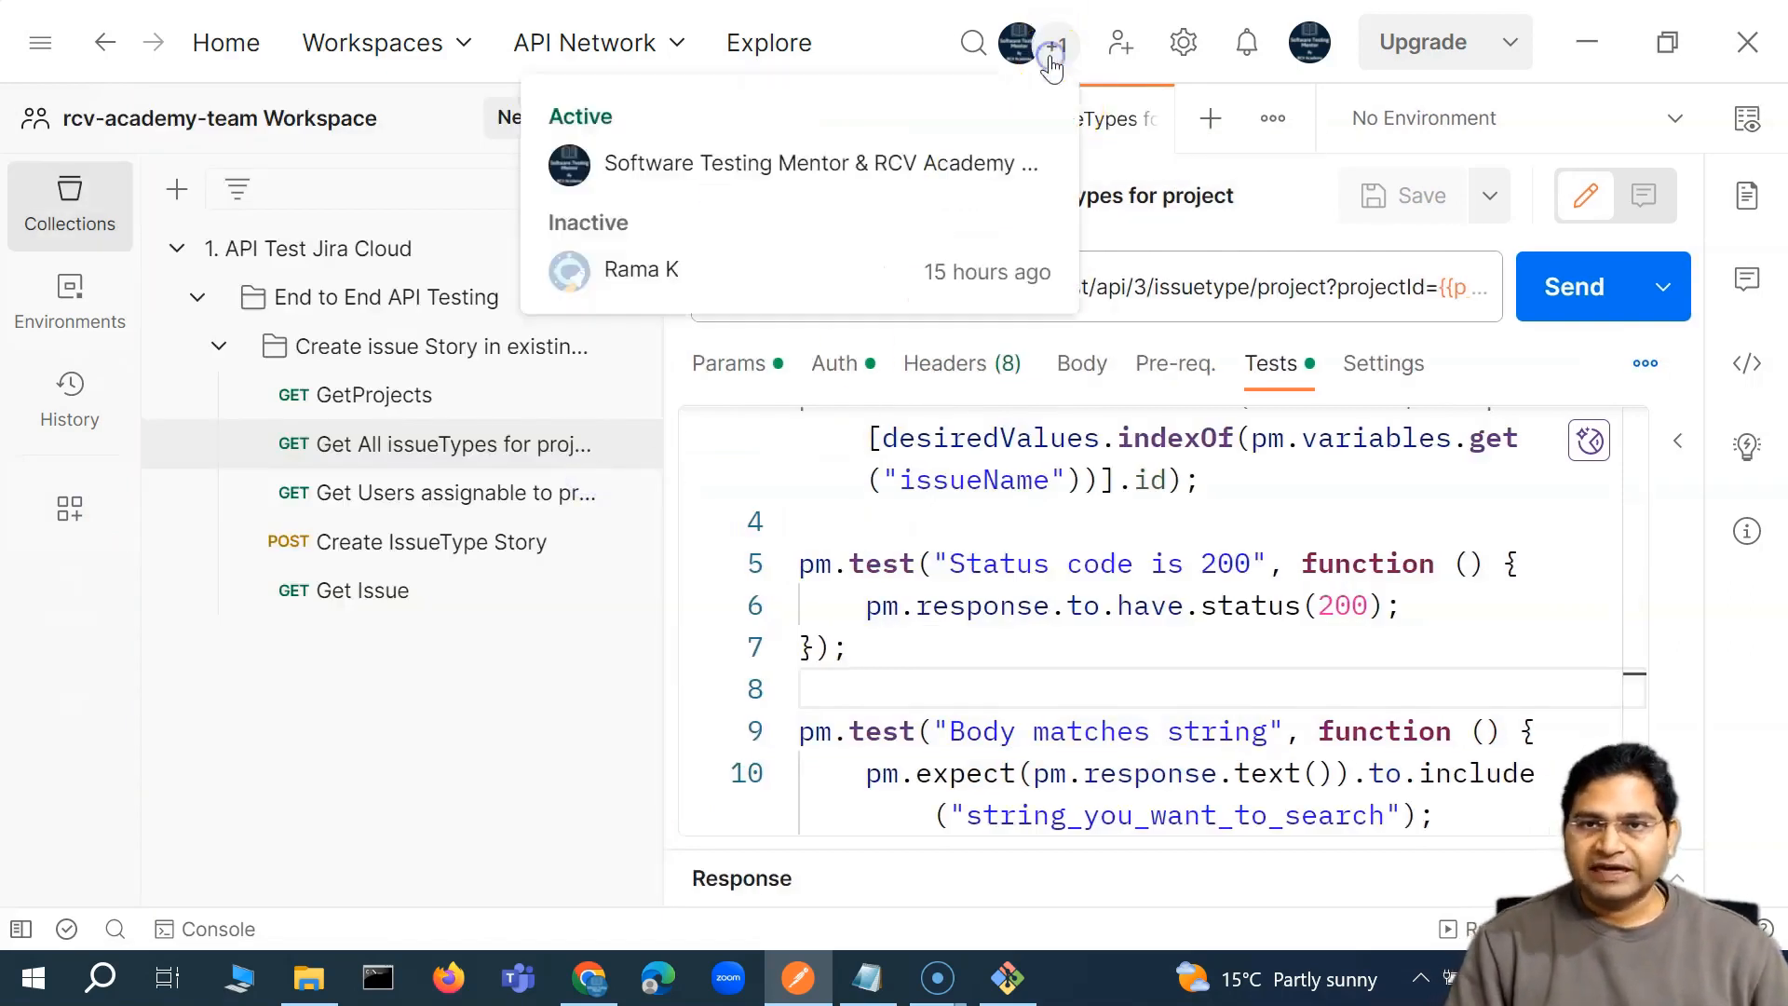
pyautogui.click(382, 701)
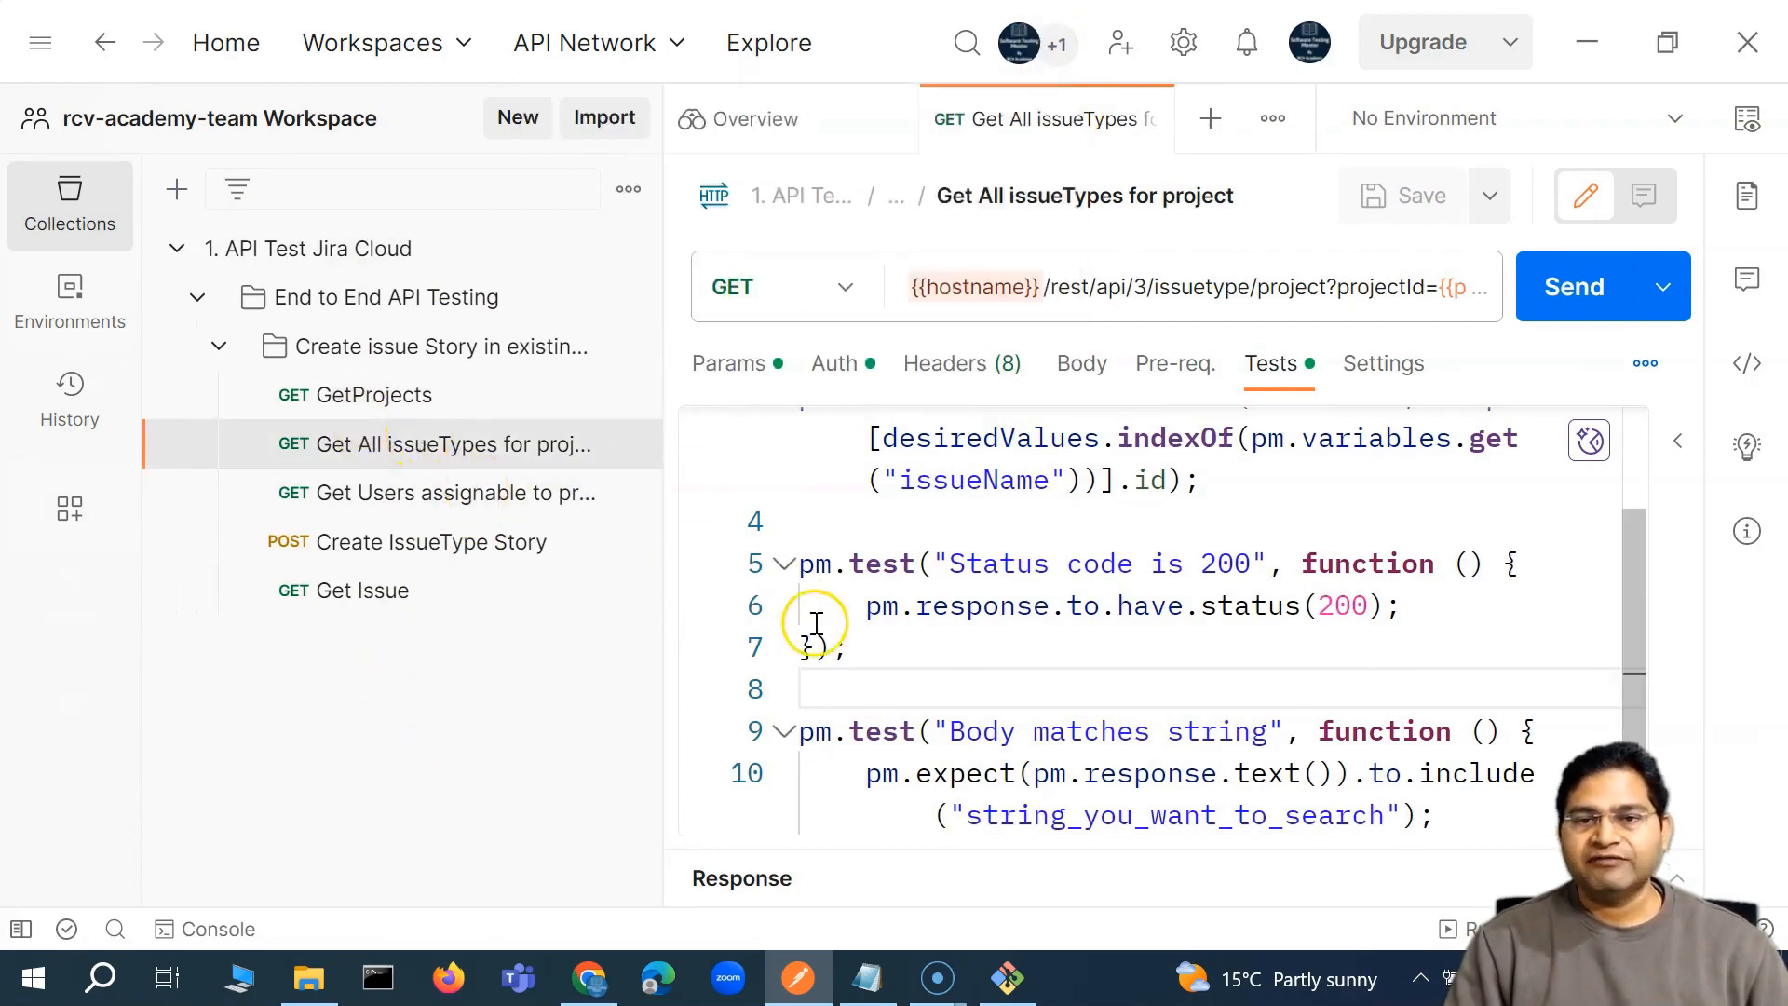
pyautogui.scroll(-1, 1397, 605)
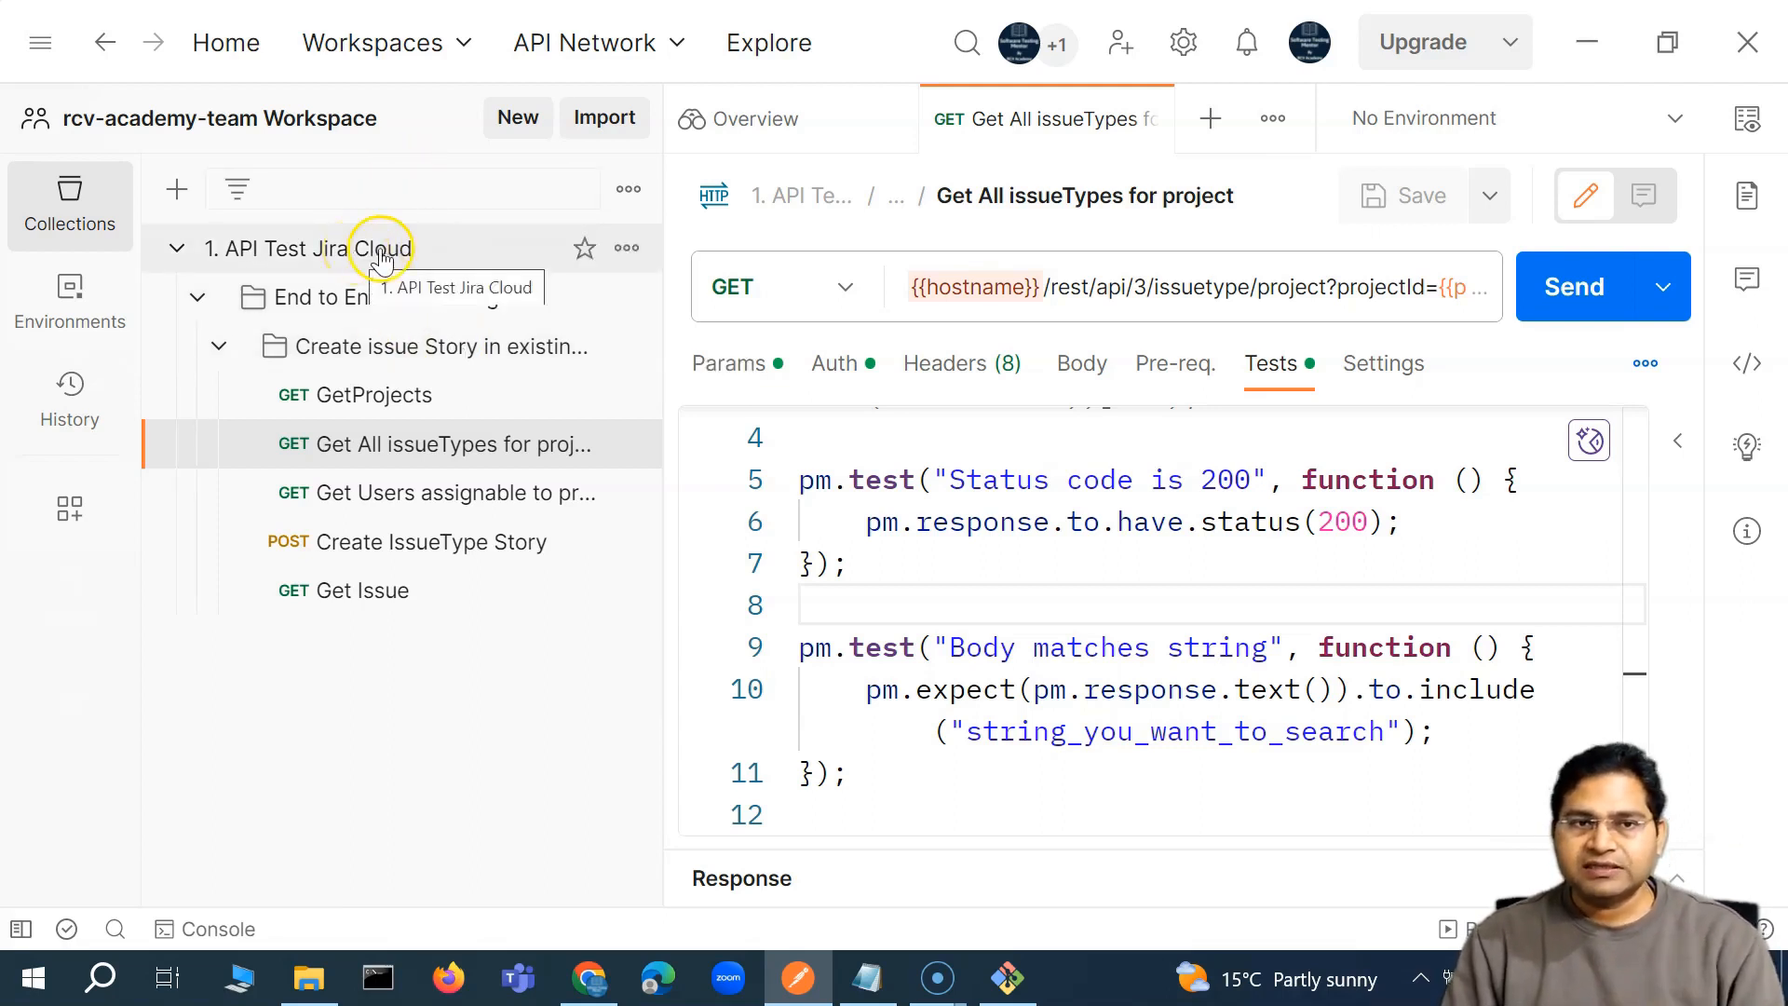
# Fork the 1. API Test Jira Cloud collection into the rcv-academy-team Workspace, keeping the default fork label and watching the original collection
pyautogui.click(175, 250)
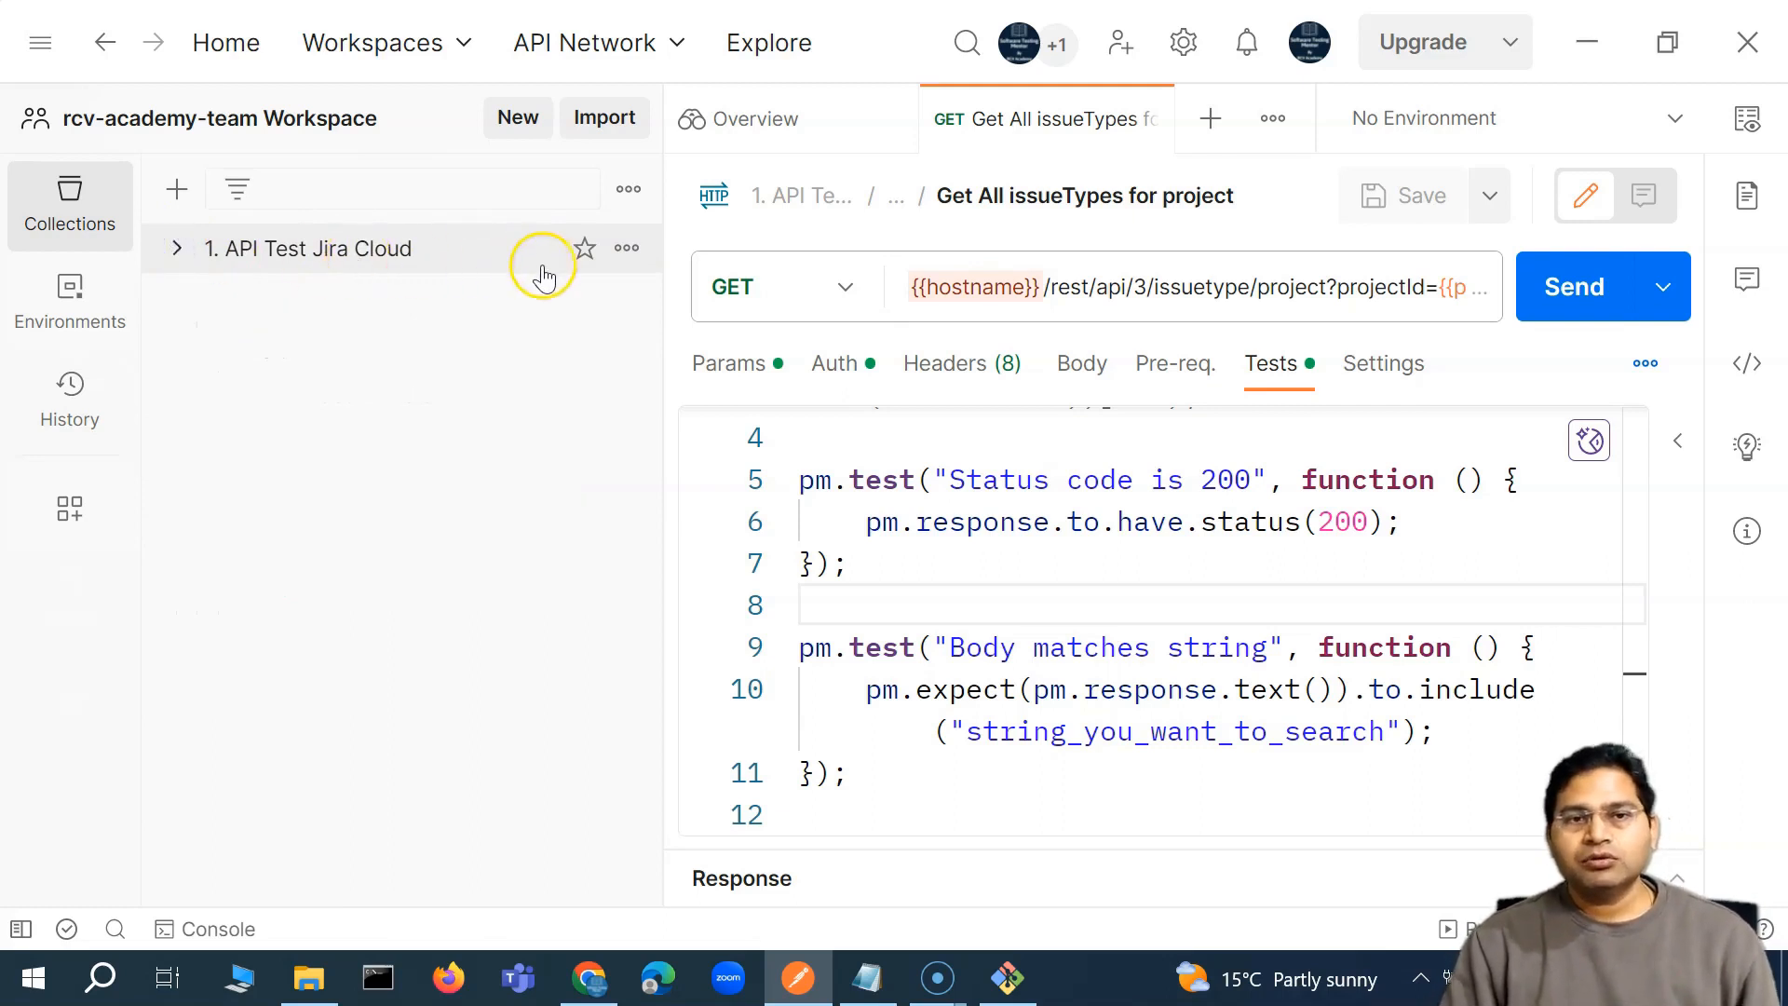
pyautogui.click(638, 261)
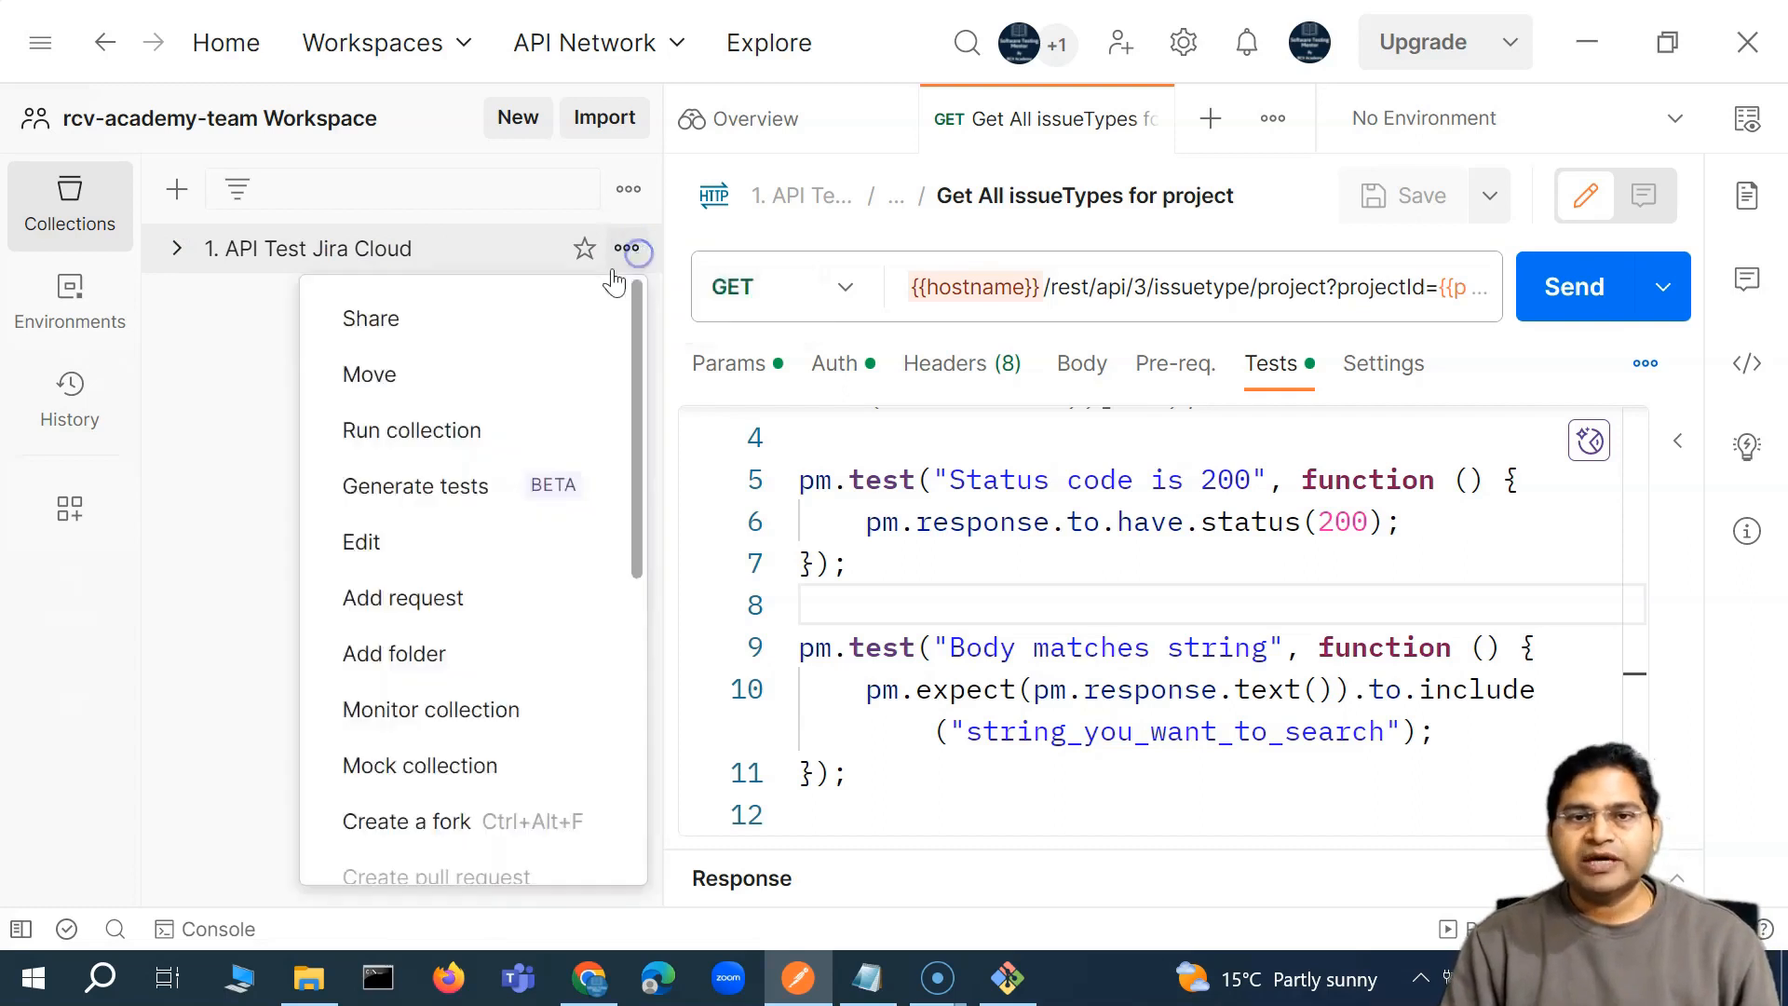
pyautogui.scroll(-3, 531, 582)
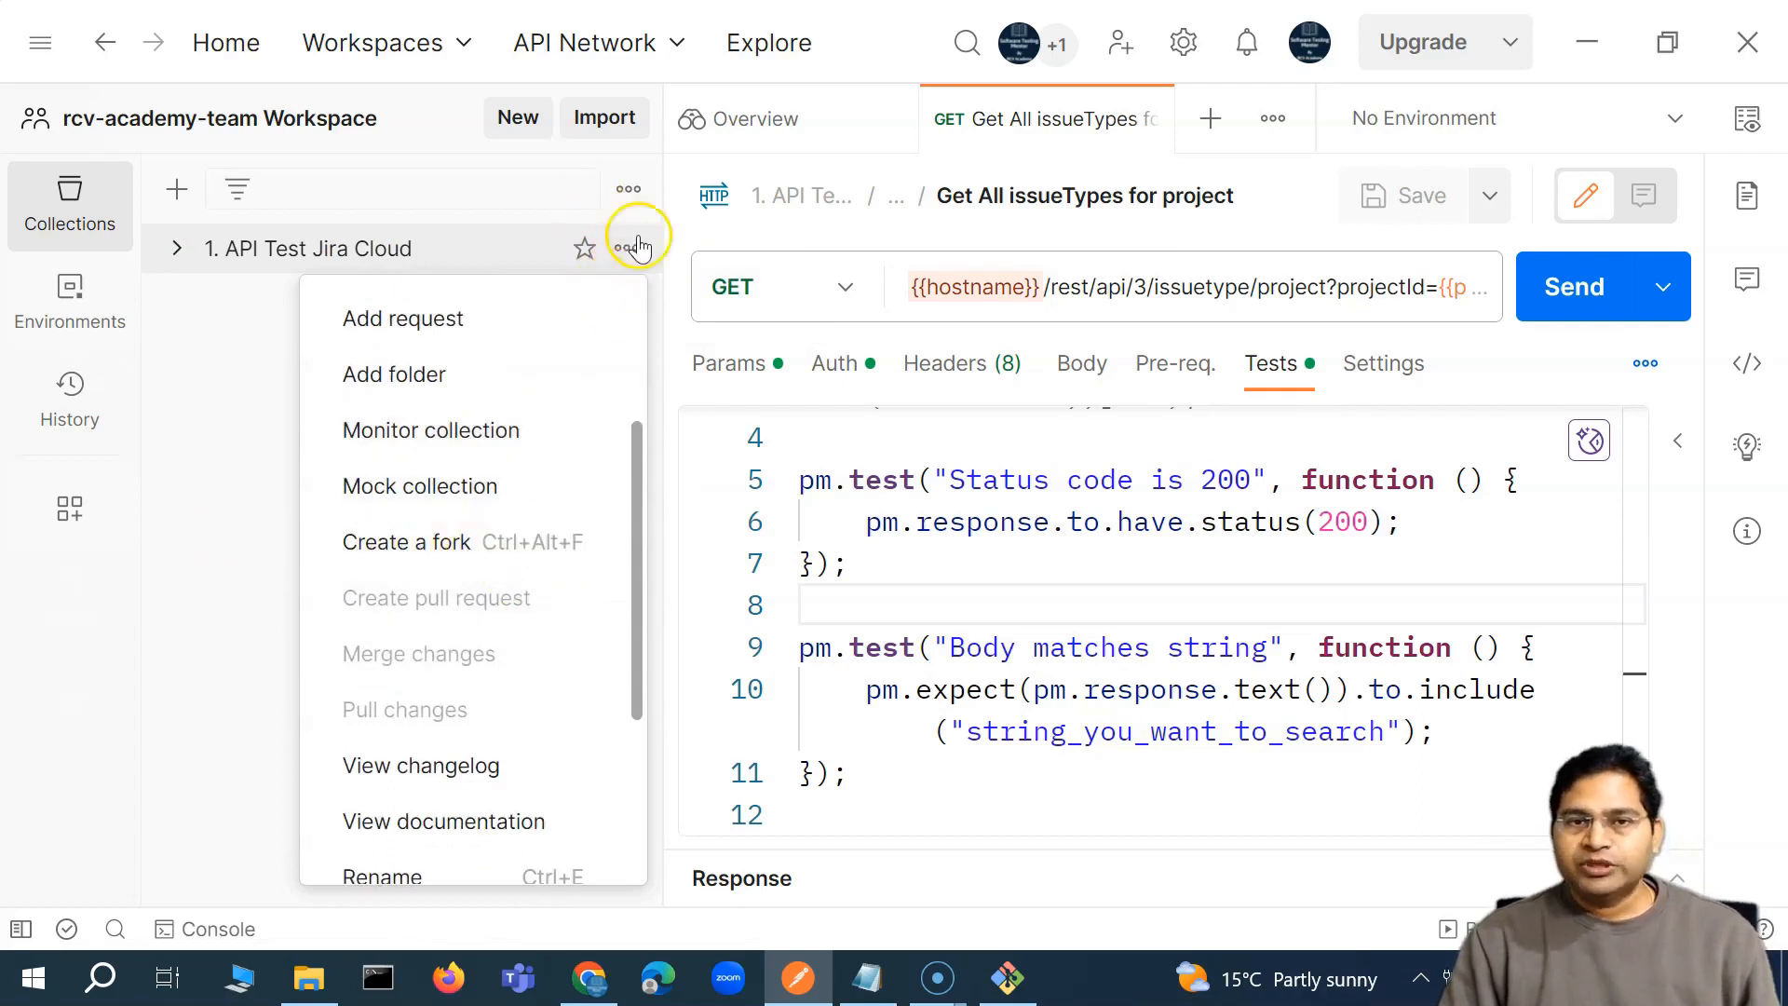
pyautogui.click(446, 554)
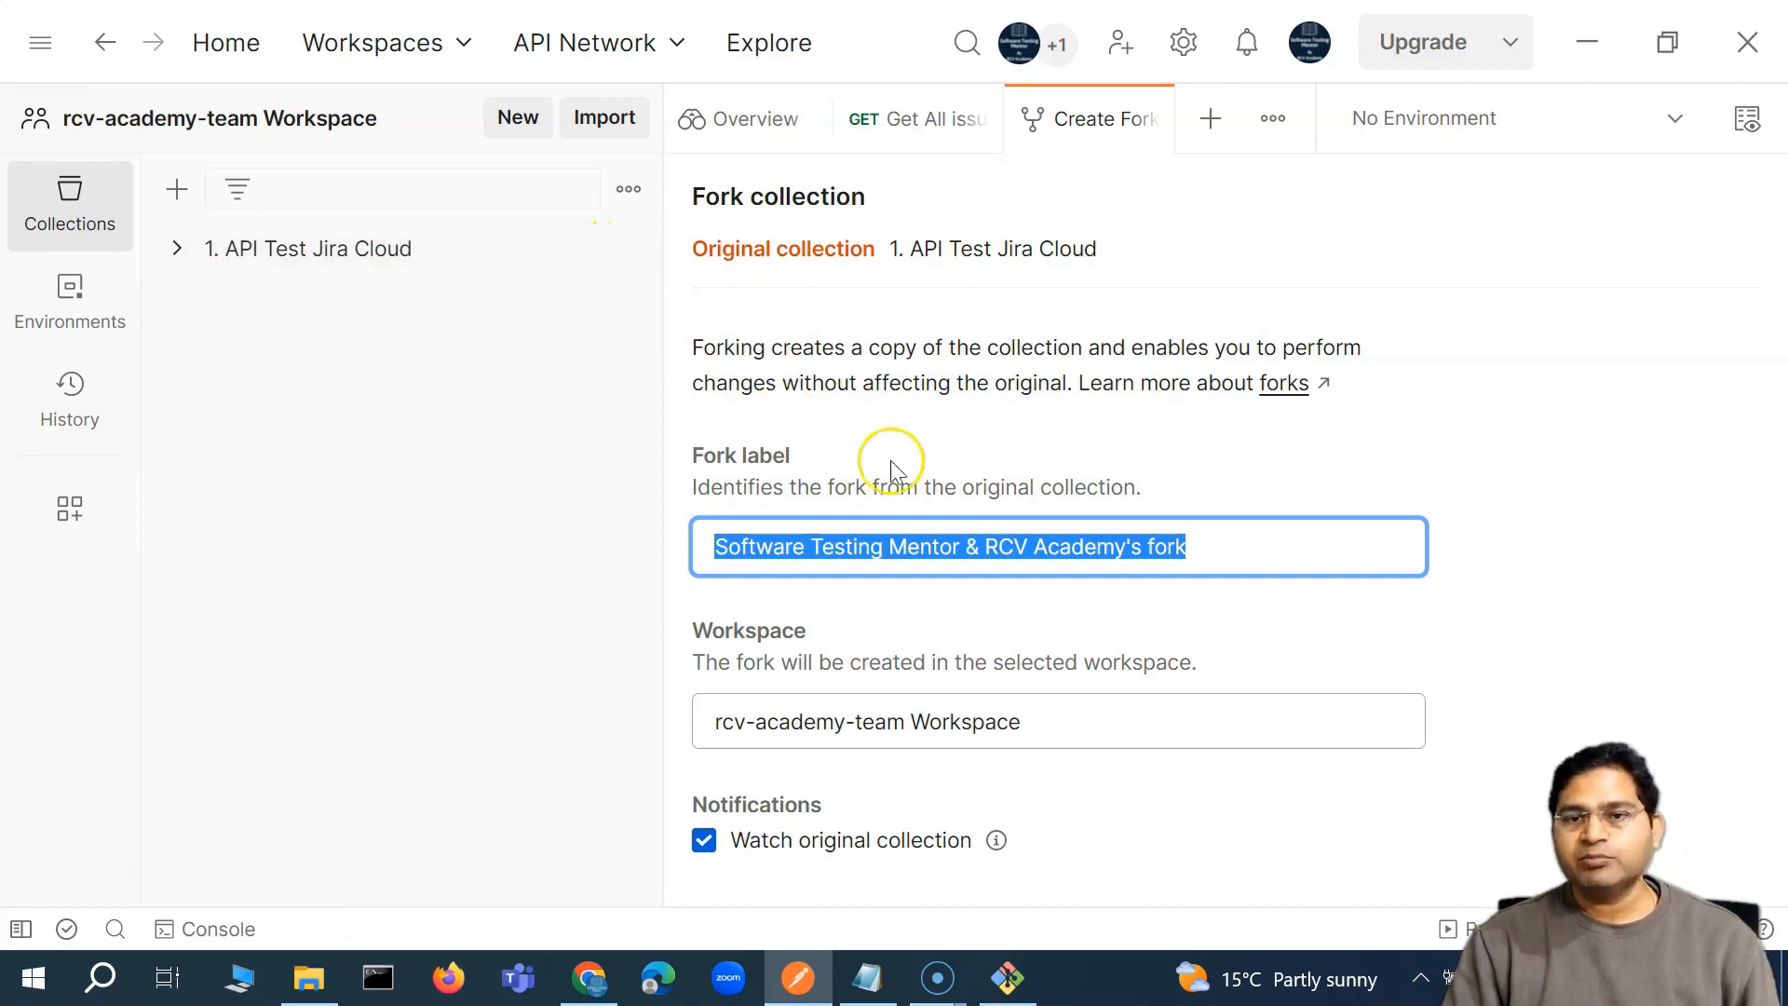
pyautogui.click(1227, 547)
pyautogui.click(970, 546)
pyautogui.click(1277, 443)
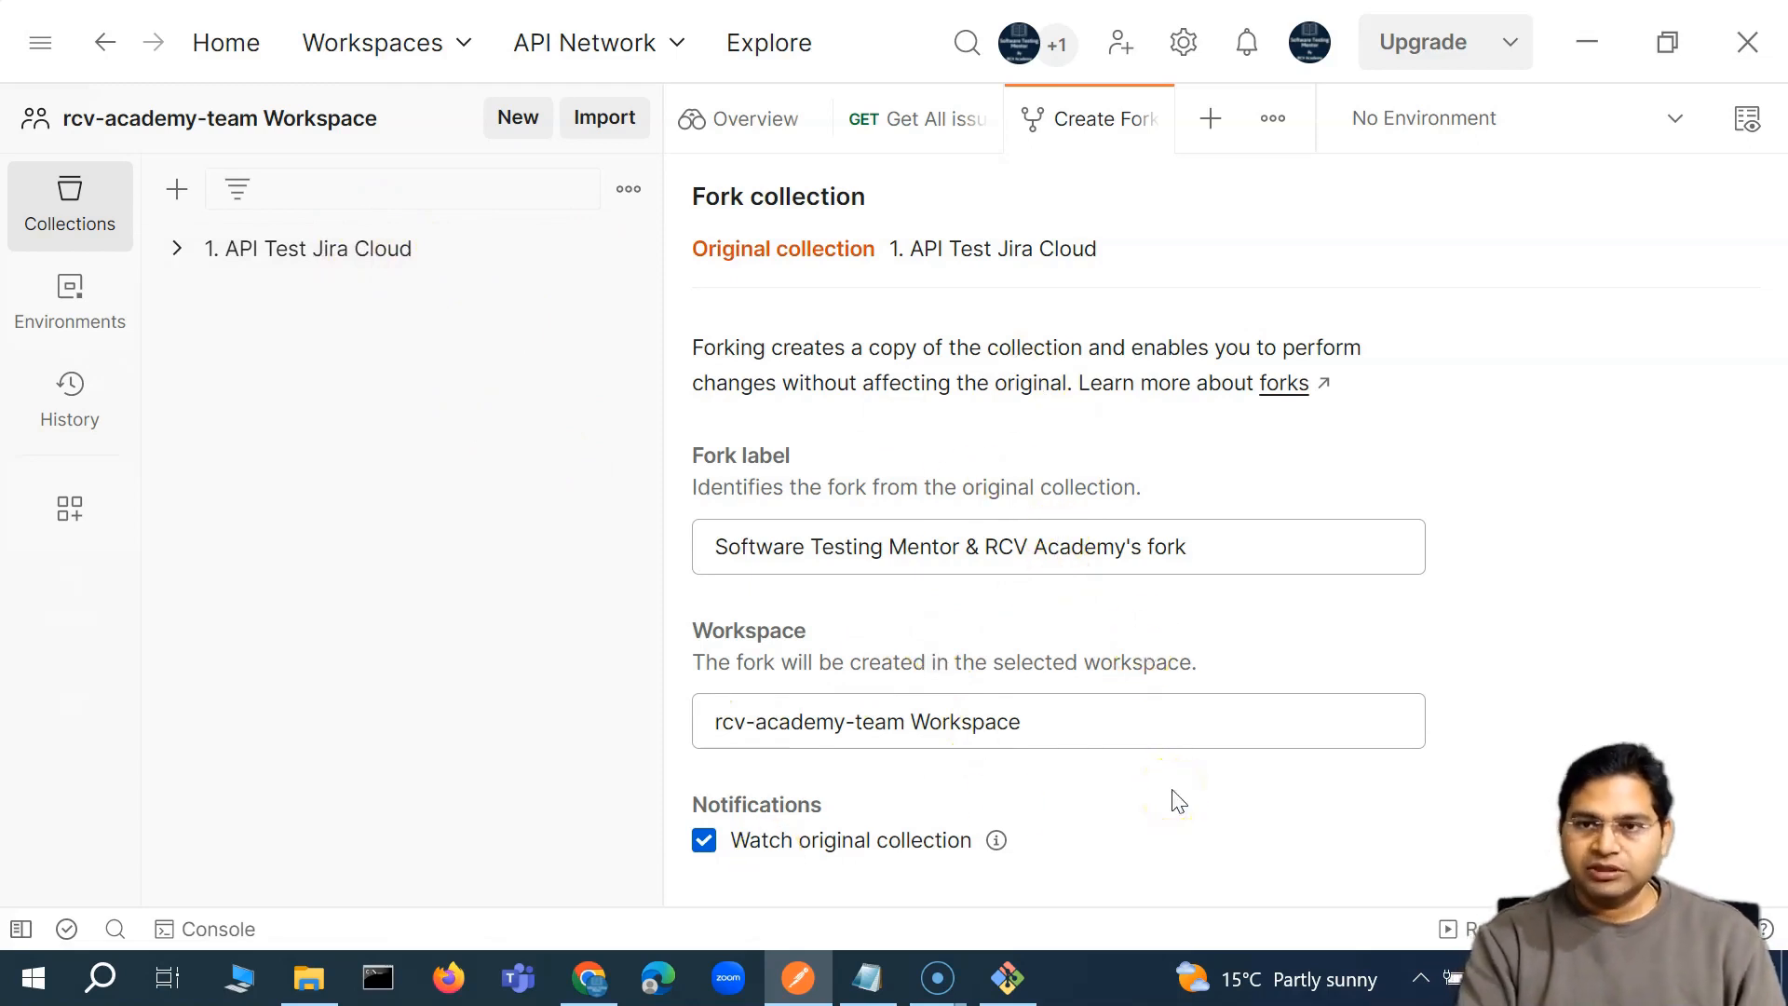
pyautogui.hotkey('ctrl', '-')
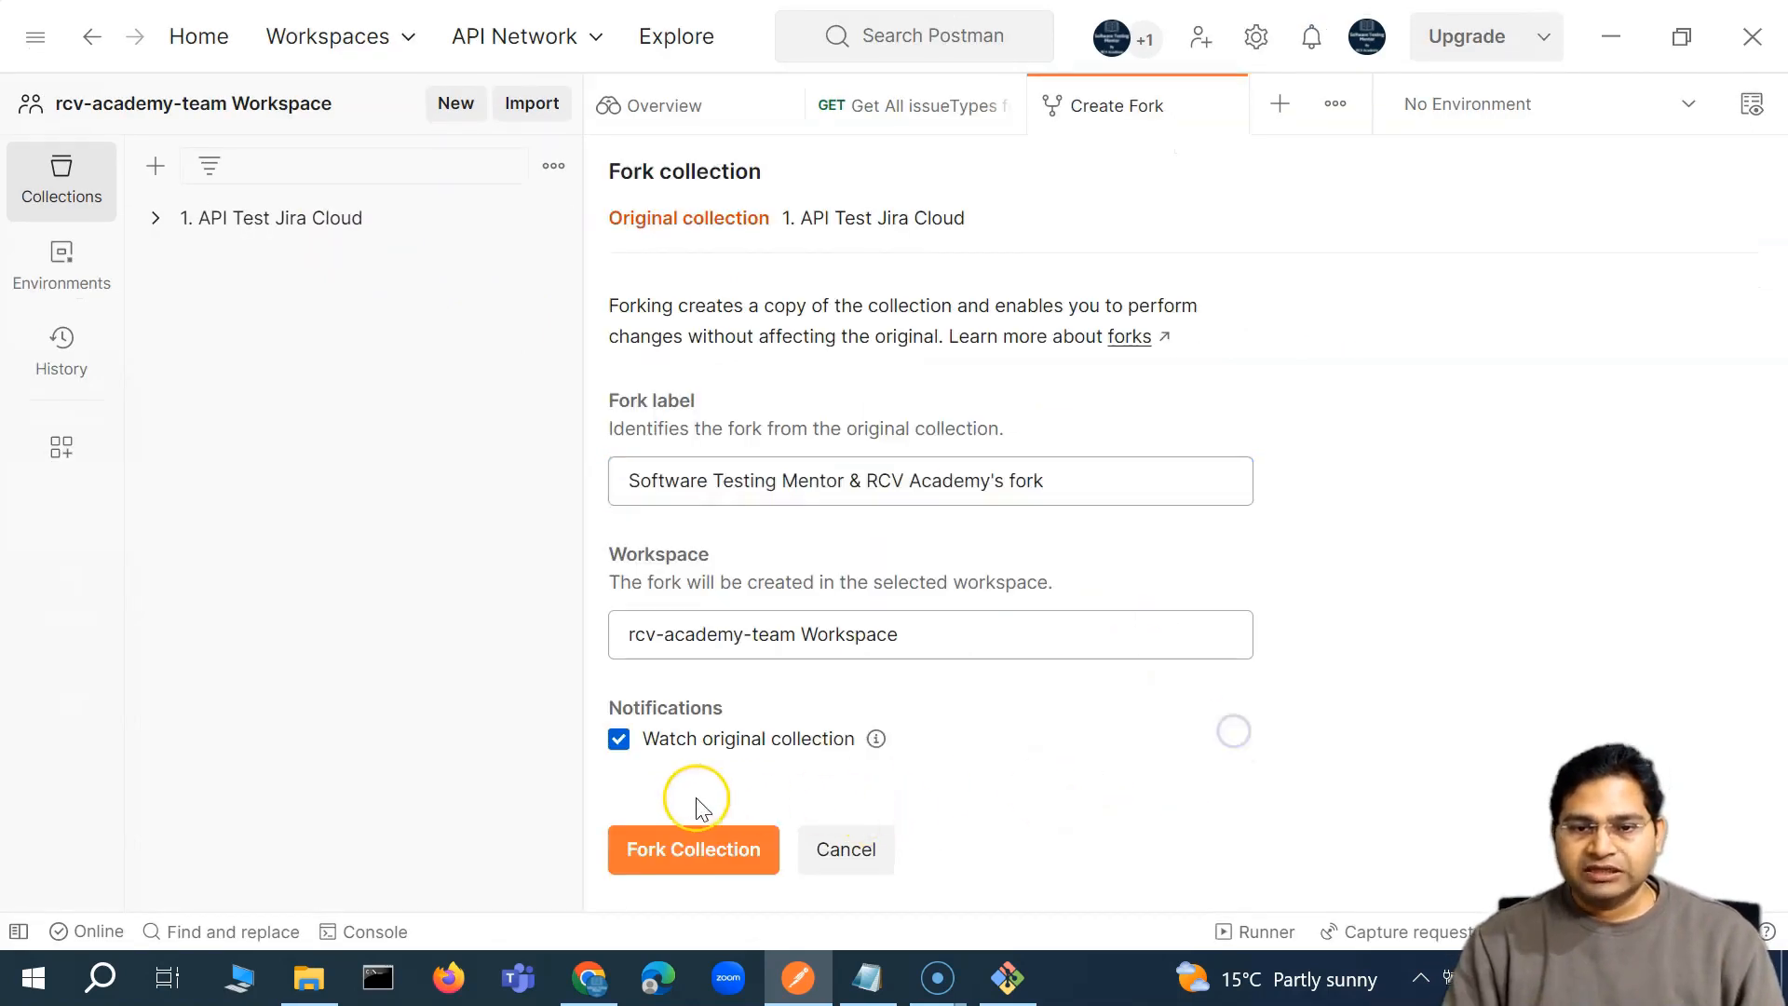
pyautogui.click(625, 852)
pyautogui.click(626, 852)
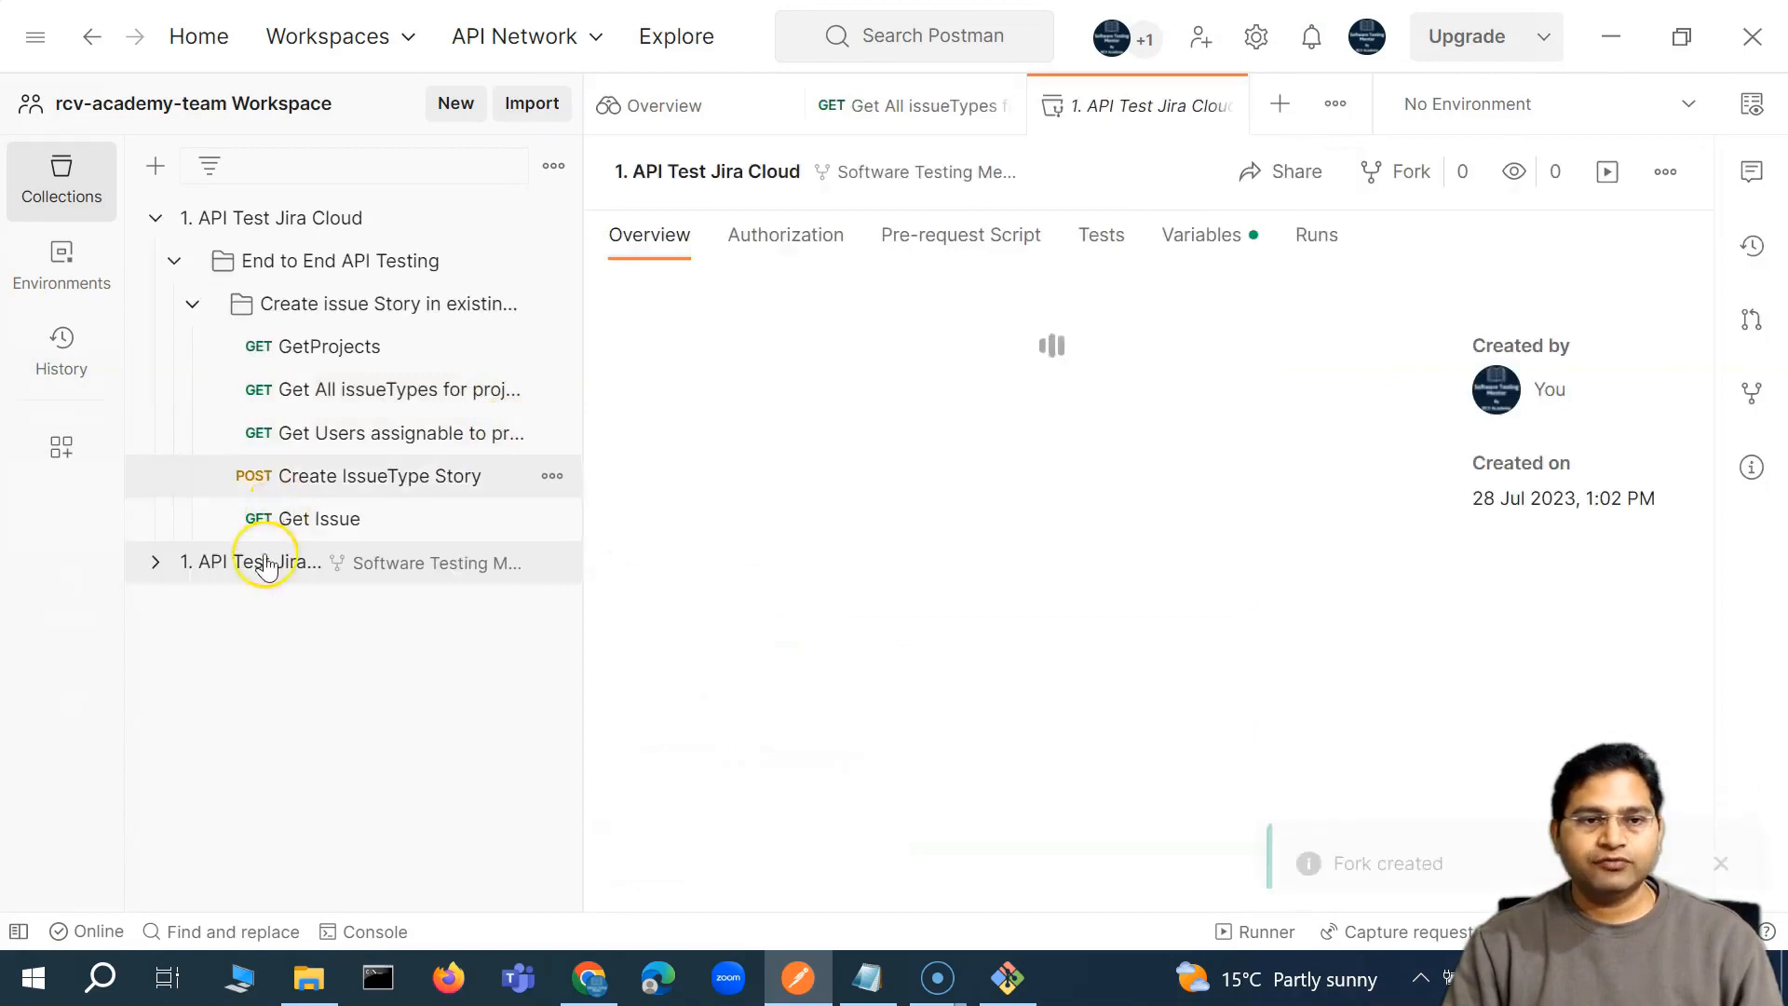
pyautogui.click(154, 218)
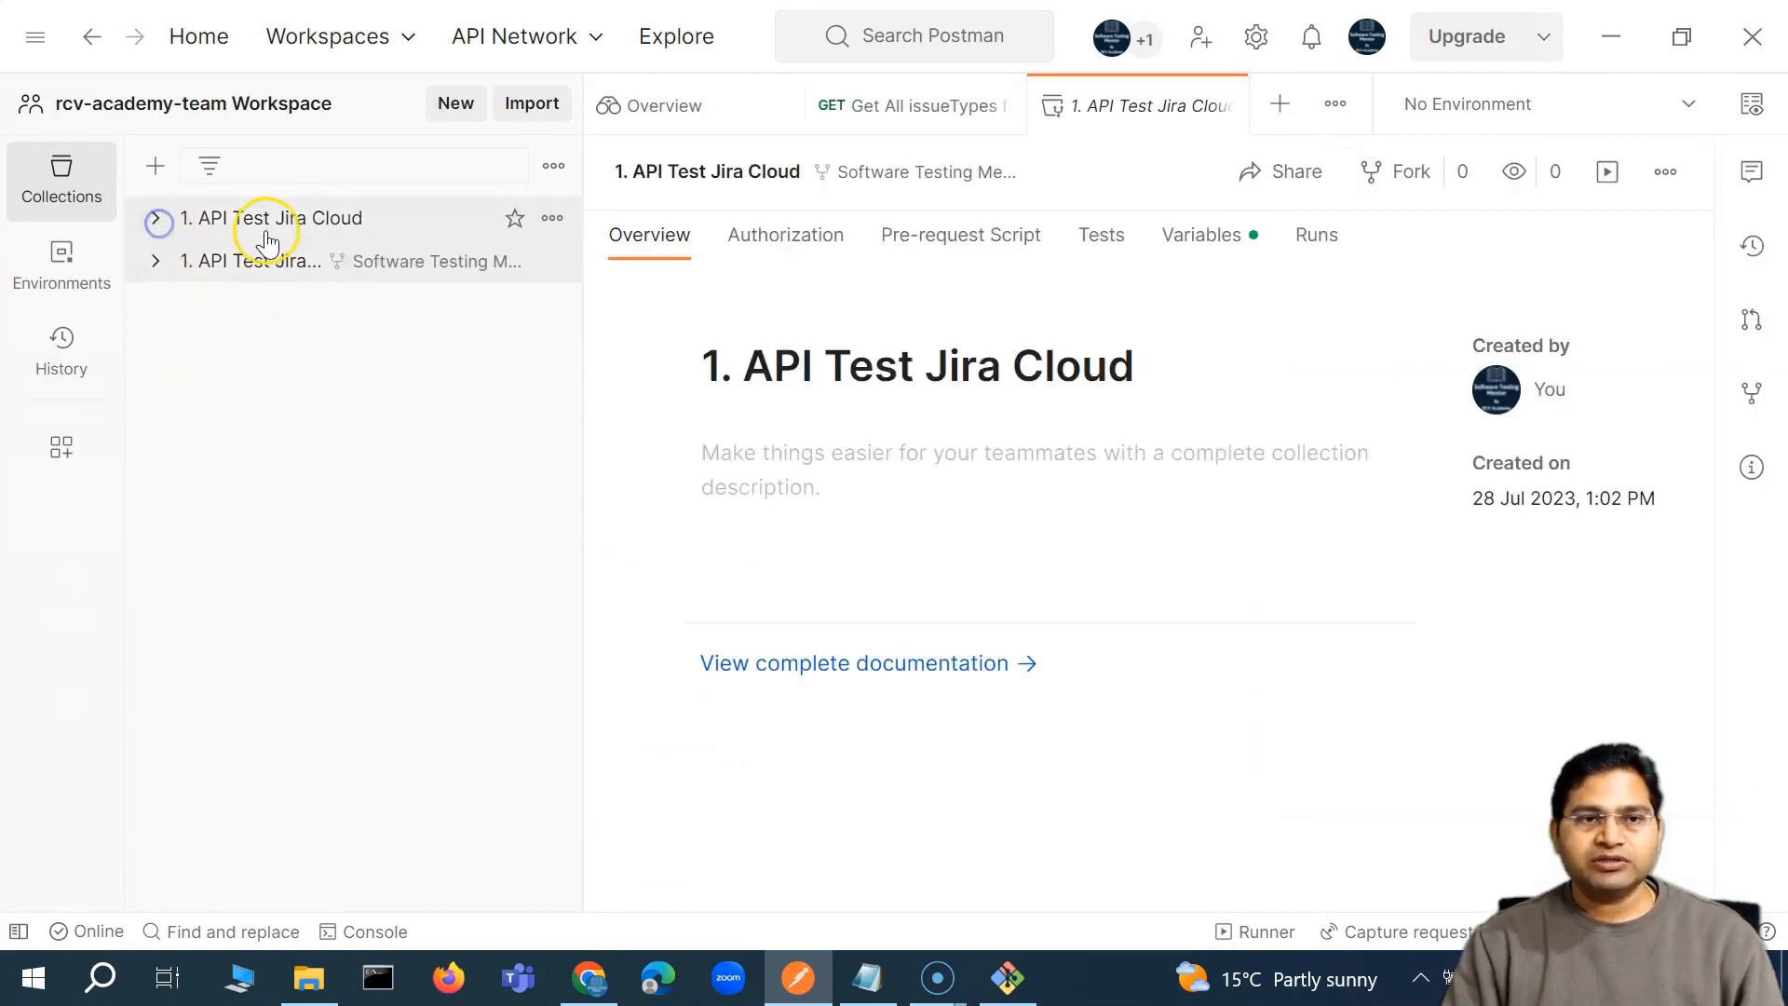
# Open the Get All issueTypes for project request in the forked 1. API Test Jira Cloud collection and widen the request area
pyautogui.moveTo(322, 275)
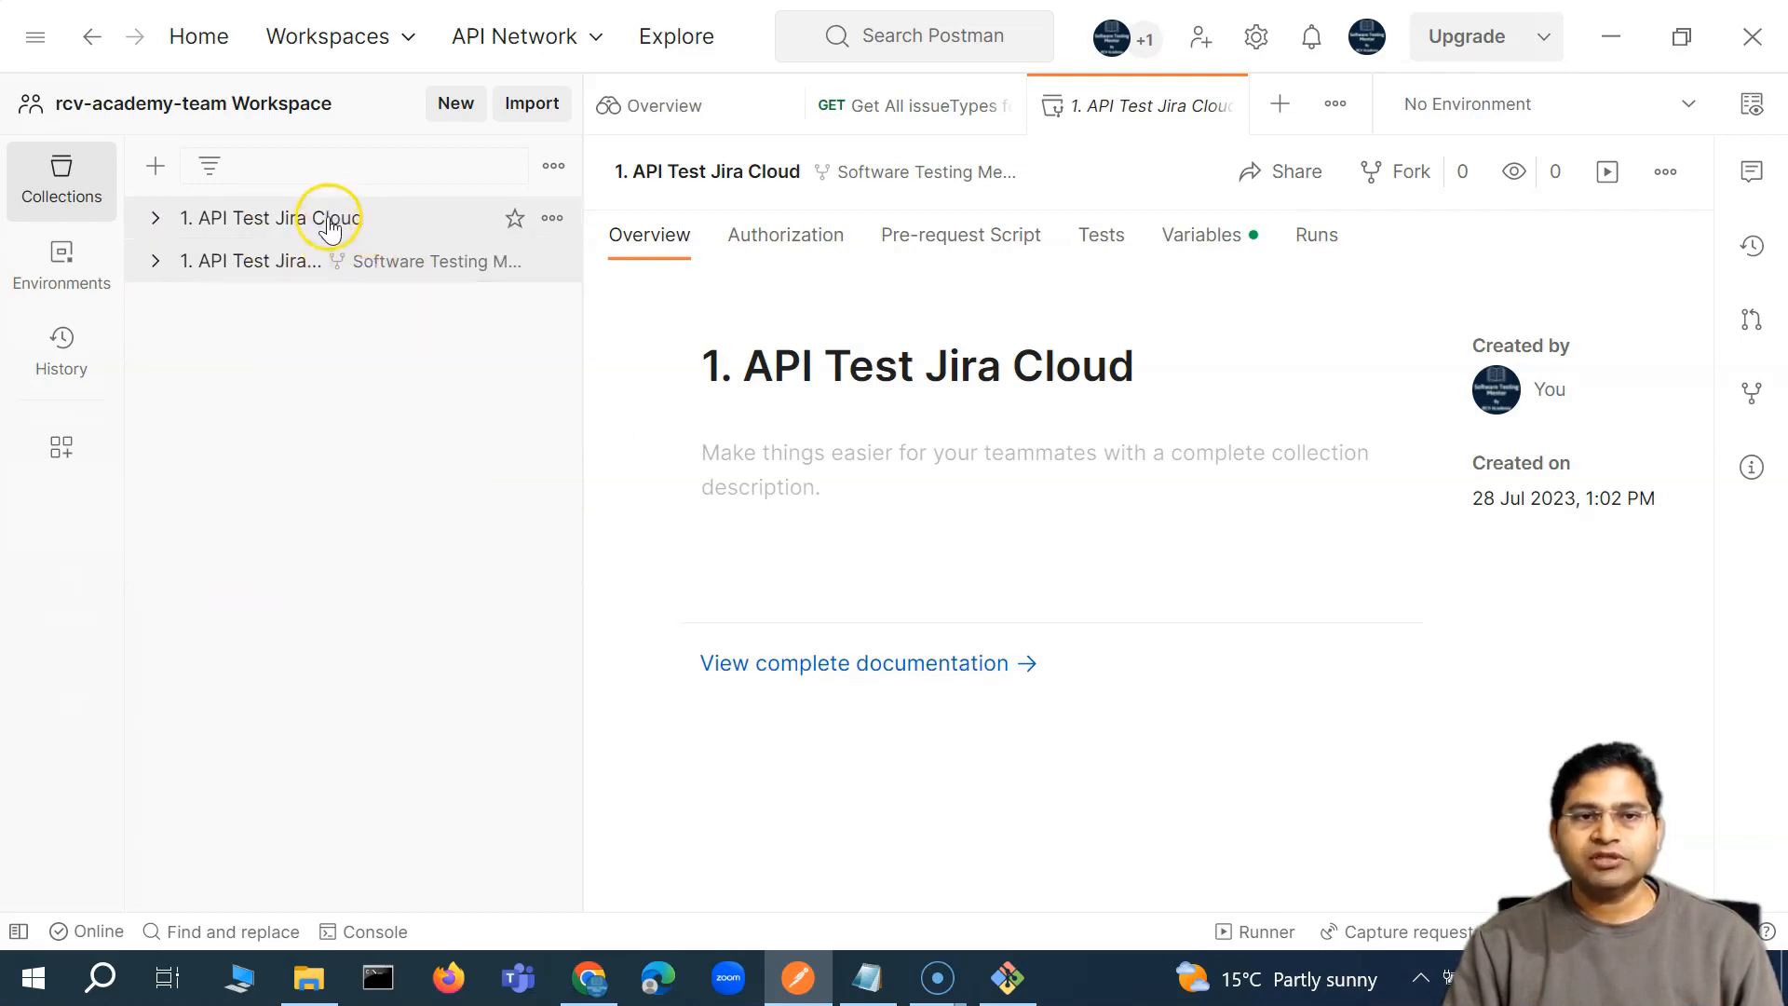
pyautogui.click(156, 265)
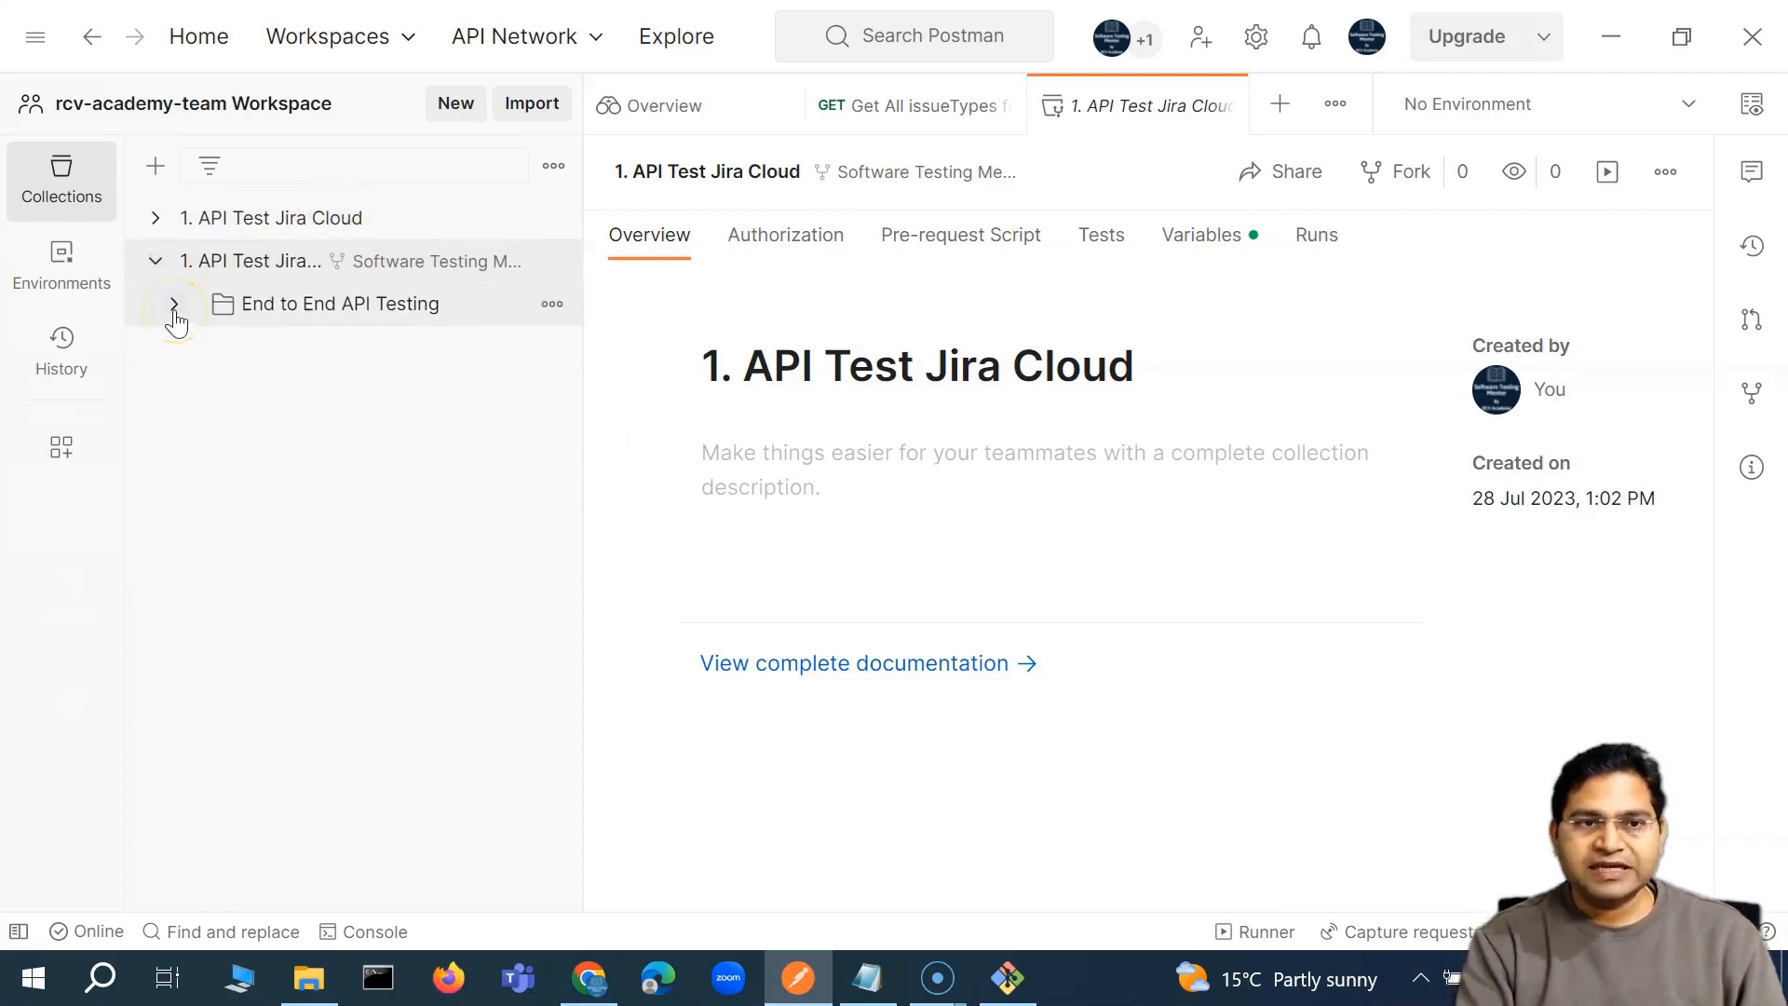
pyautogui.hotkey('ctrl', '=')
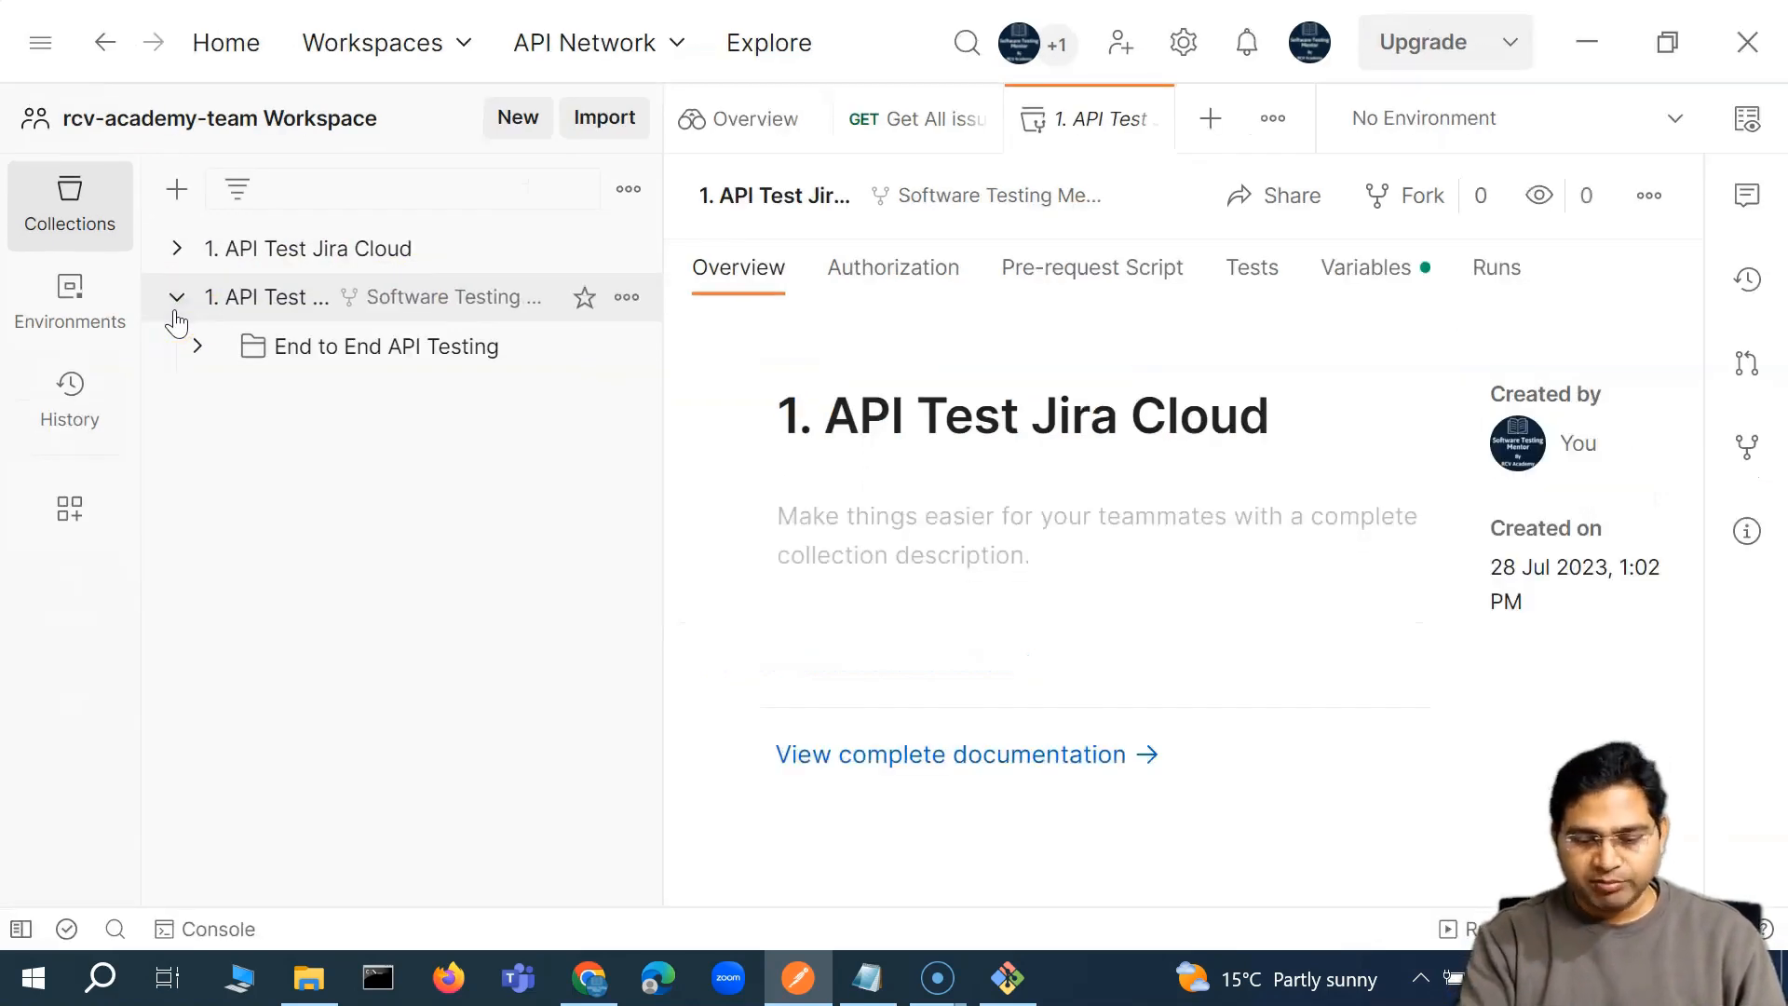
pyautogui.hotkey('ctrl', '=')
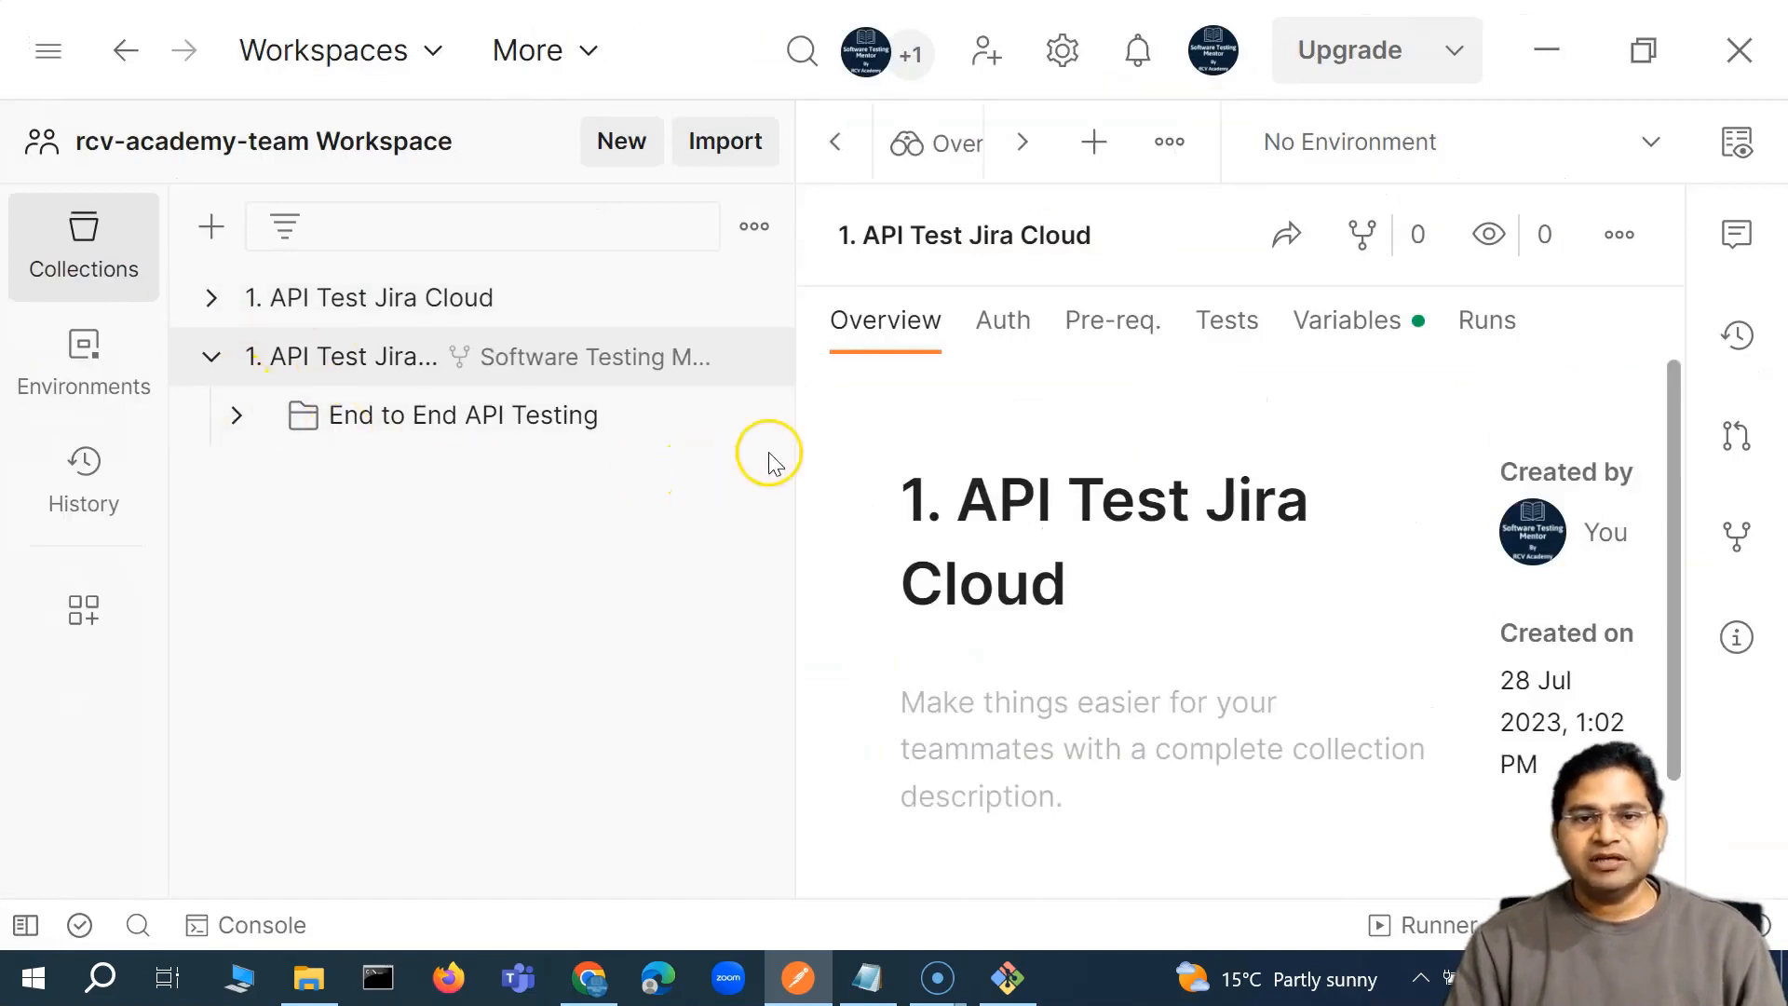
pyautogui.click(238, 416)
pyautogui.click(261, 474)
pyautogui.click(487, 590)
pyautogui.moveTo(796, 542); pyautogui.dragTo(249, 532)
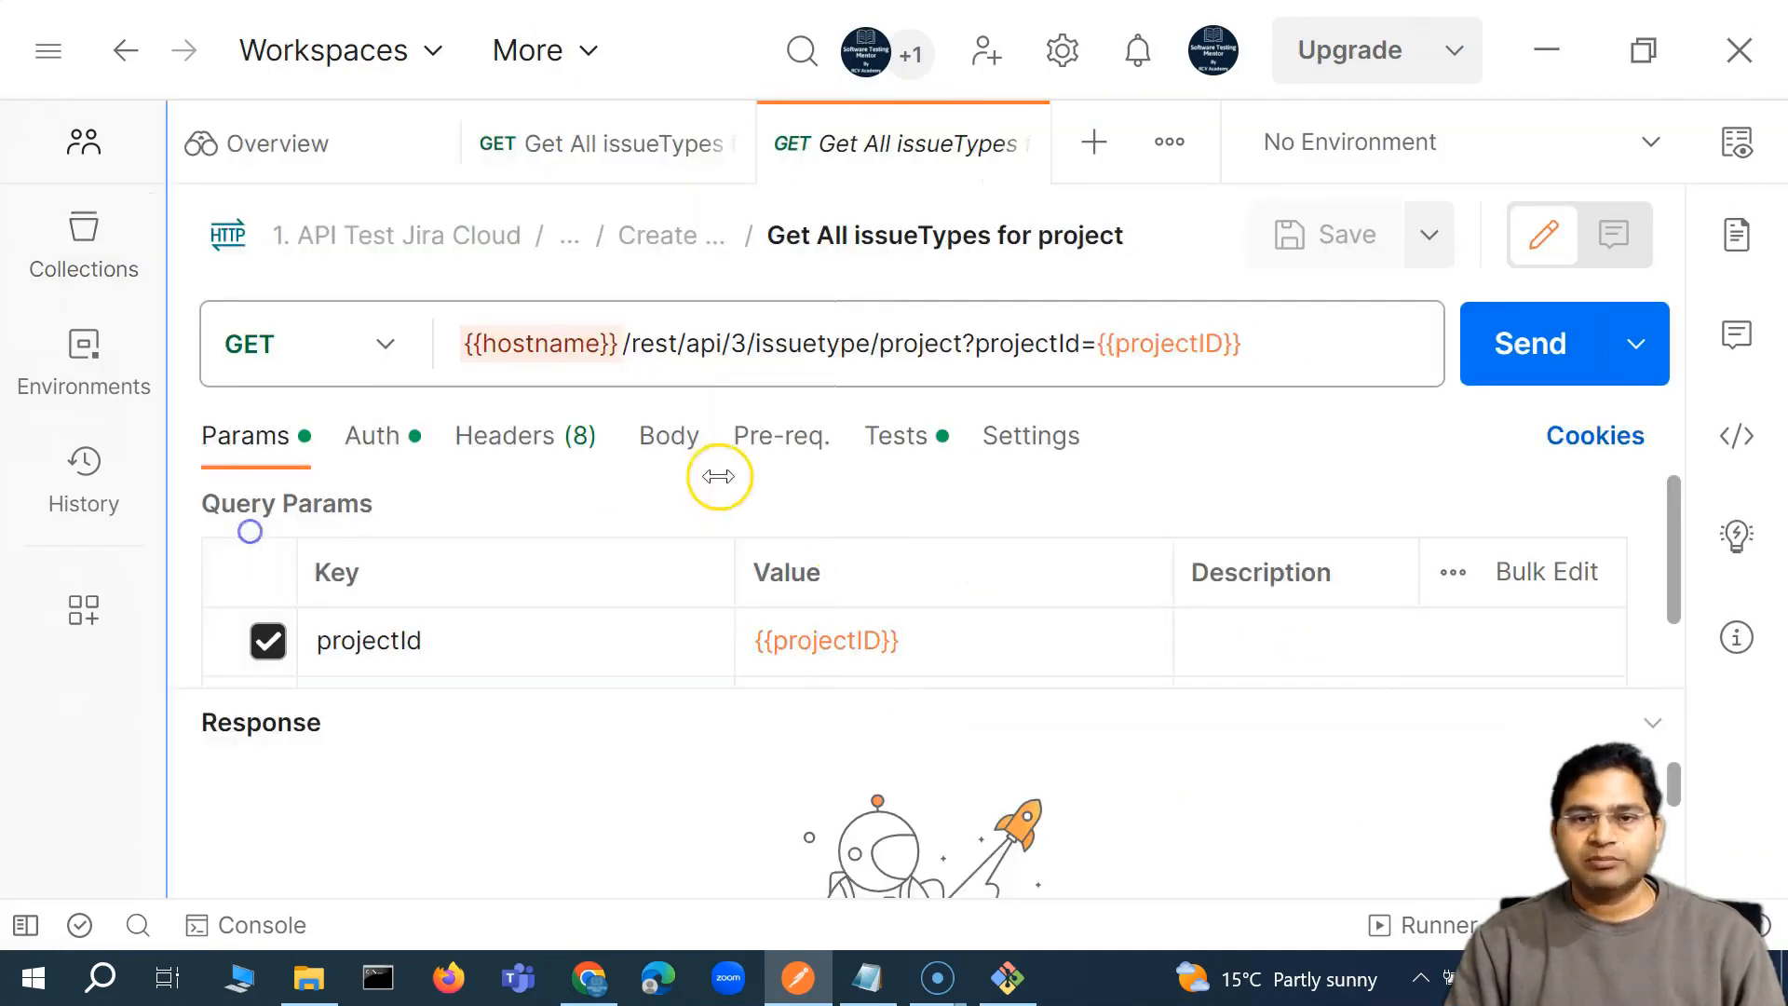
# Open the fork request's test script and add blank lines below the "Body matches string" test
pyautogui.click(903, 436)
pyautogui.scroll(-5, 754, 573)
pyautogui.scroll(3, 767, 581)
pyautogui.scroll(-3, 766, 580)
pyautogui.click(444, 596)
pyautogui.scroll(5, 484, 605)
pyautogui.scroll(-5, 521, 610)
pyautogui.press('Return')
pyautogui.press('Return')
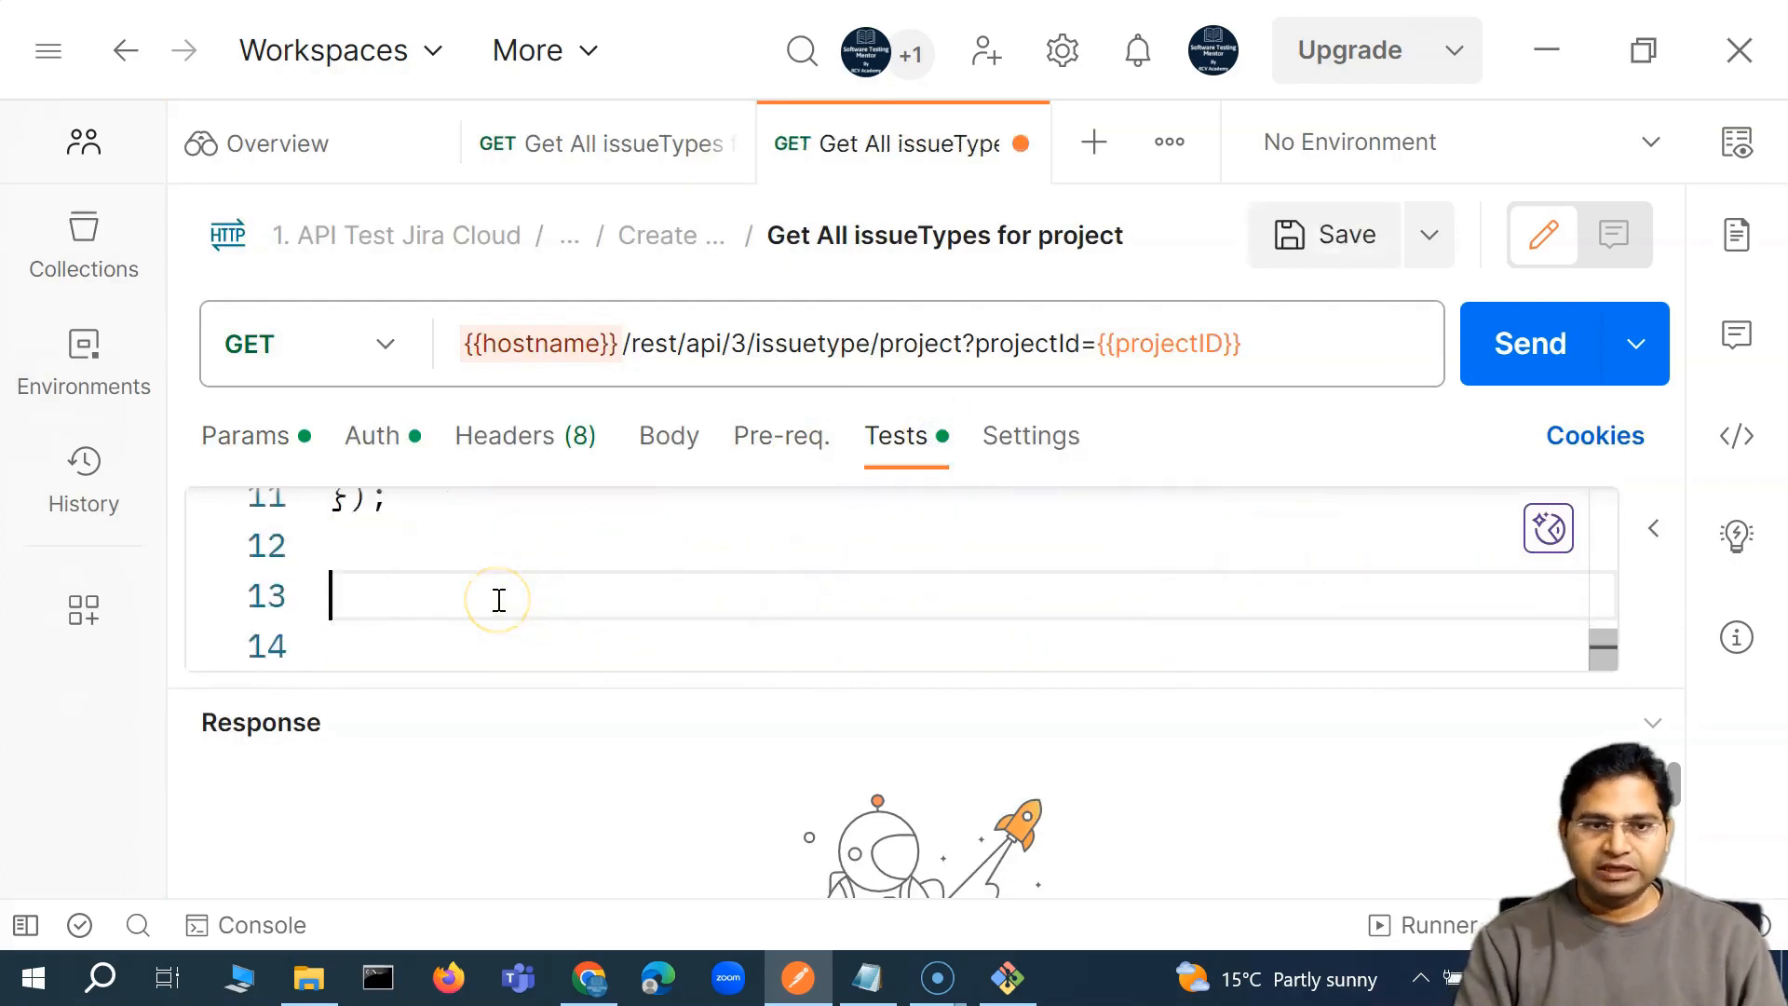
# Insert the response body JSON value snippet below the "Body matches string" test and save the forked request
pyautogui.click(1644, 528)
pyautogui.moveTo(1527, 776); pyautogui.dragTo(1527, 829)
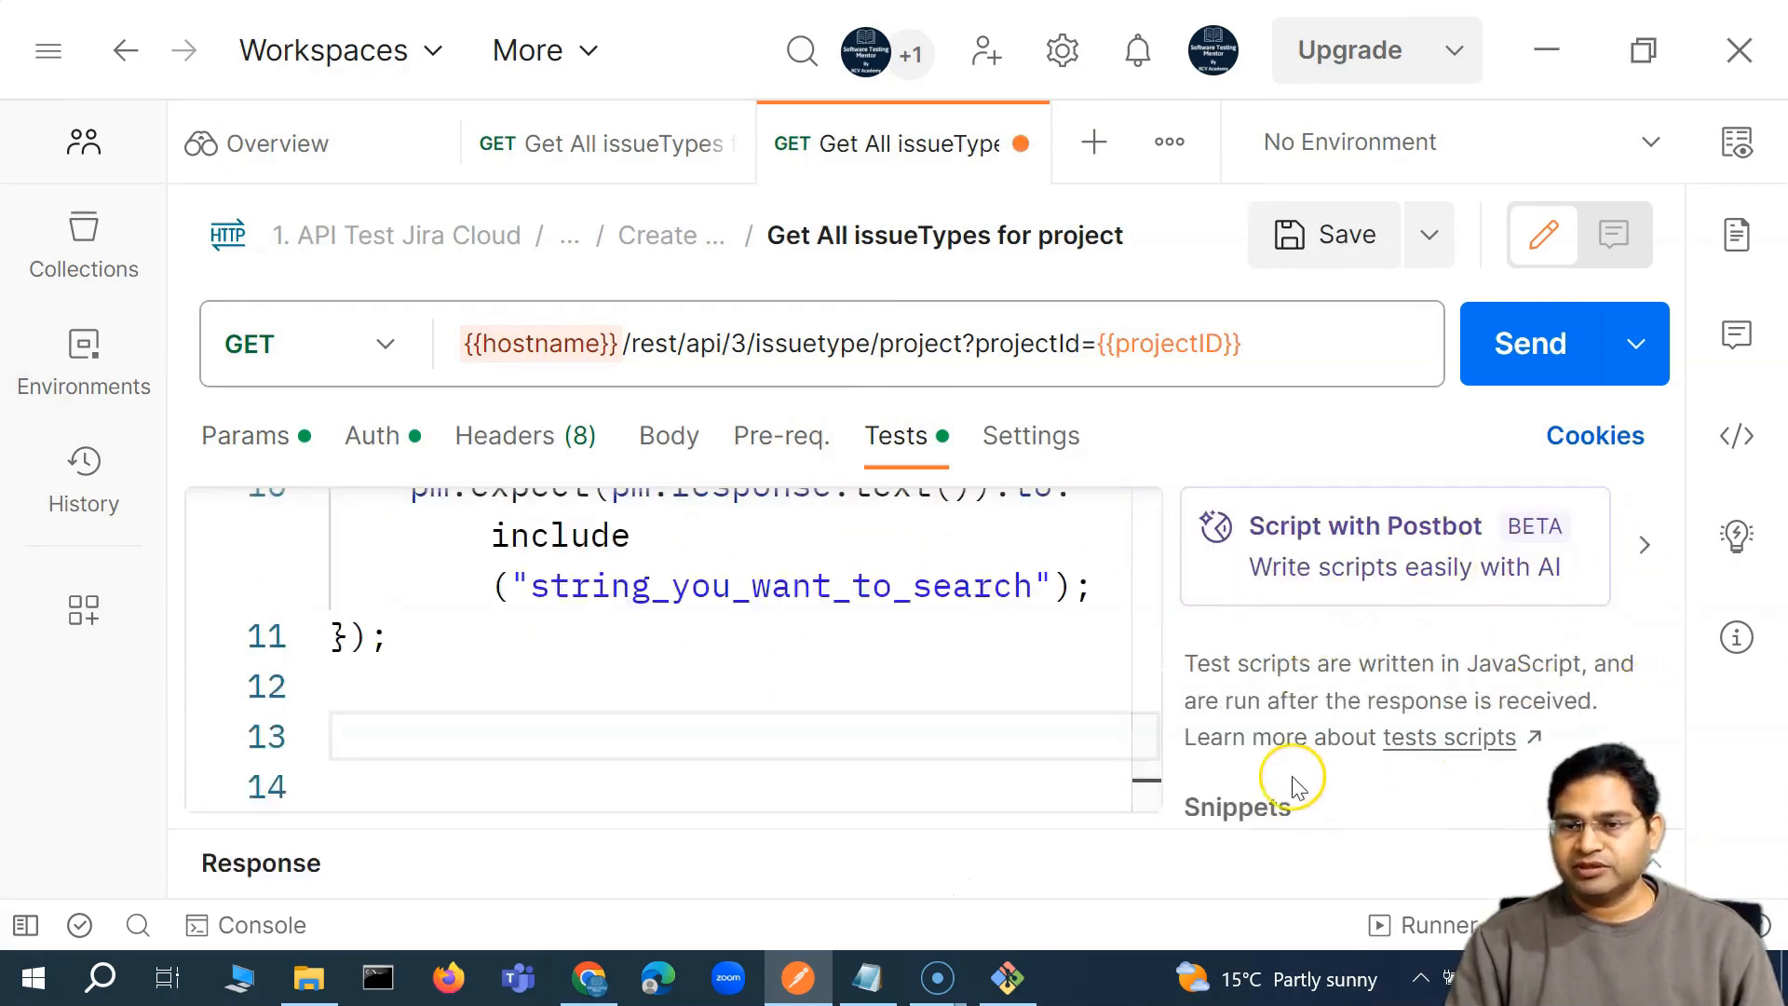
pyautogui.scroll(-5, 1318, 871)
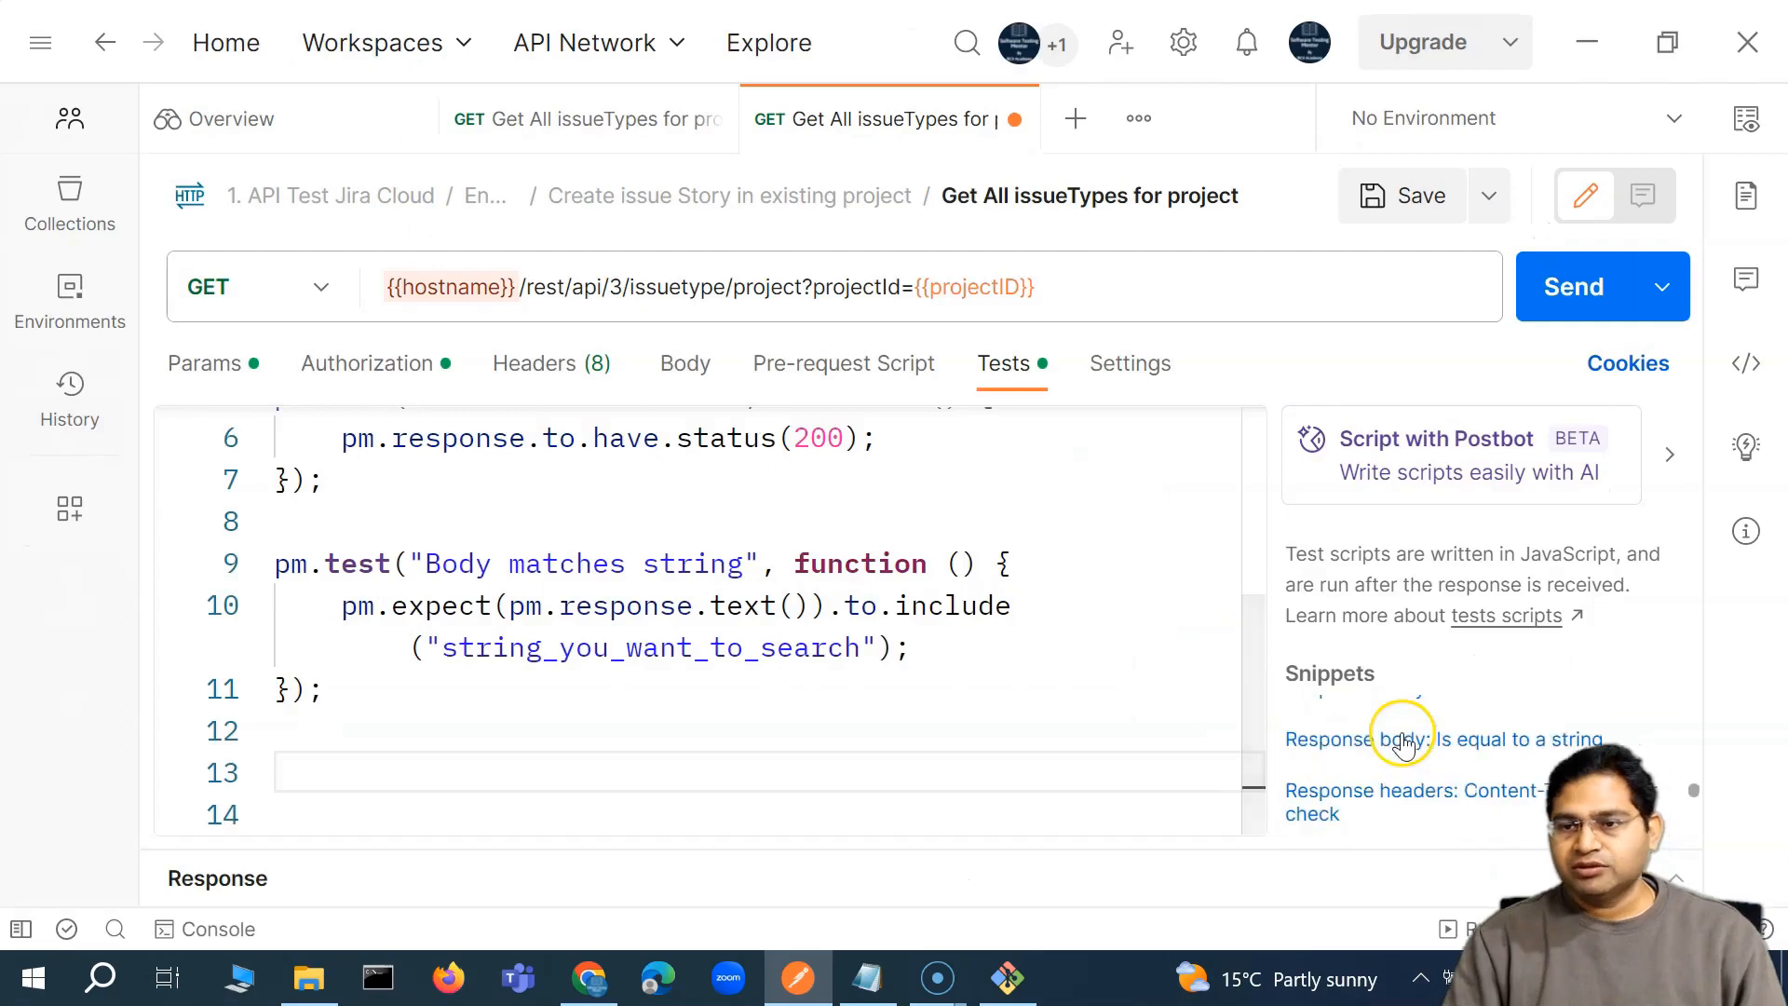
pyautogui.scroll(2, 1321, 910)
pyautogui.scroll(-2, 1399, 756)
pyautogui.scroll(2, 1400, 756)
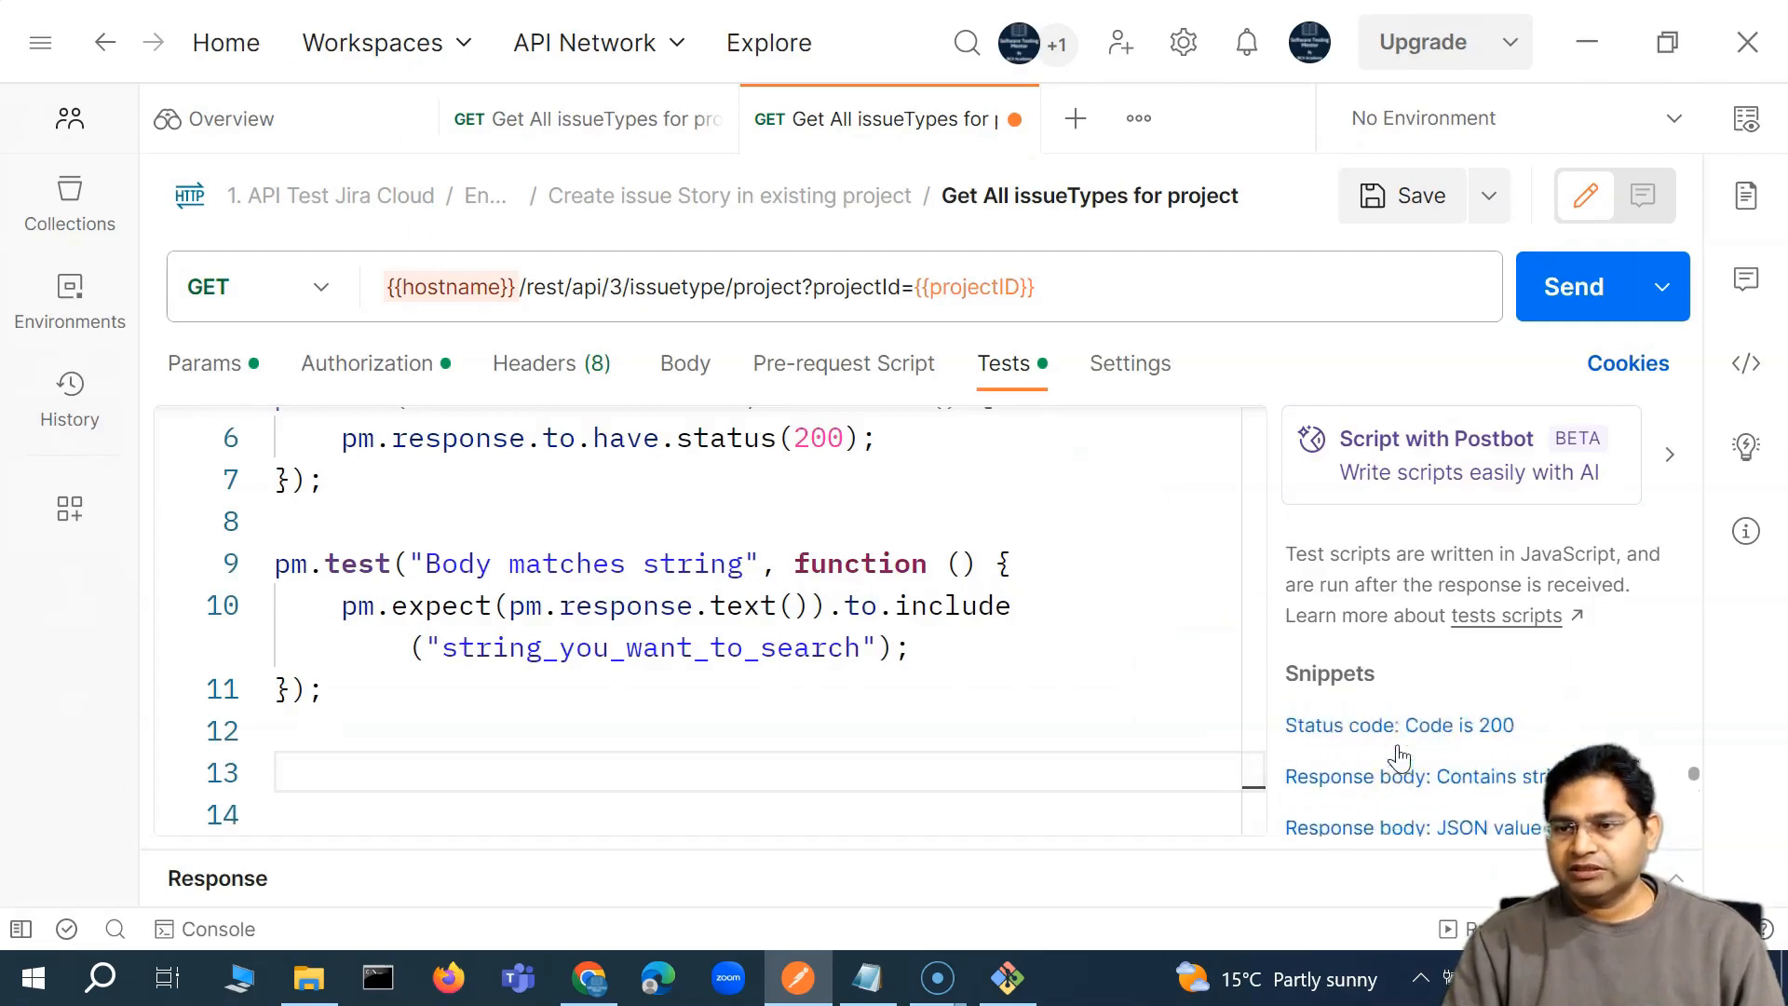
pyautogui.click(1453, 828)
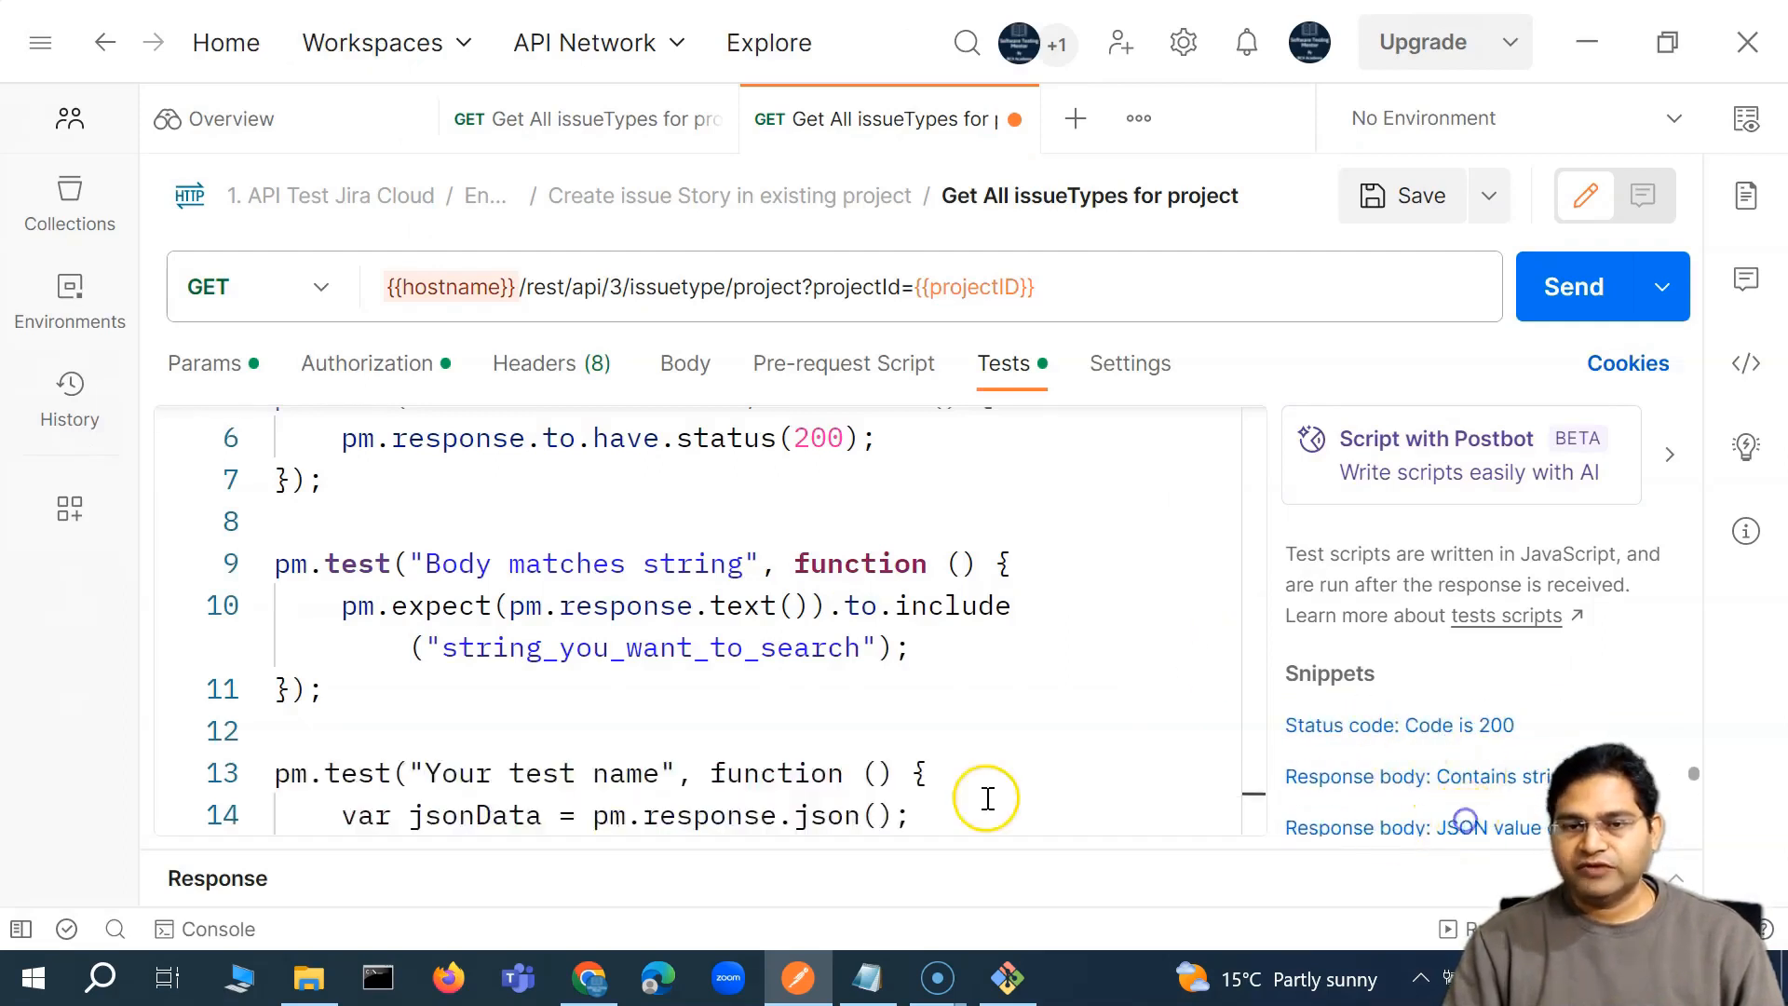
pyautogui.scroll(-1, 638, 726)
pyautogui.scroll(1, 343, 615)
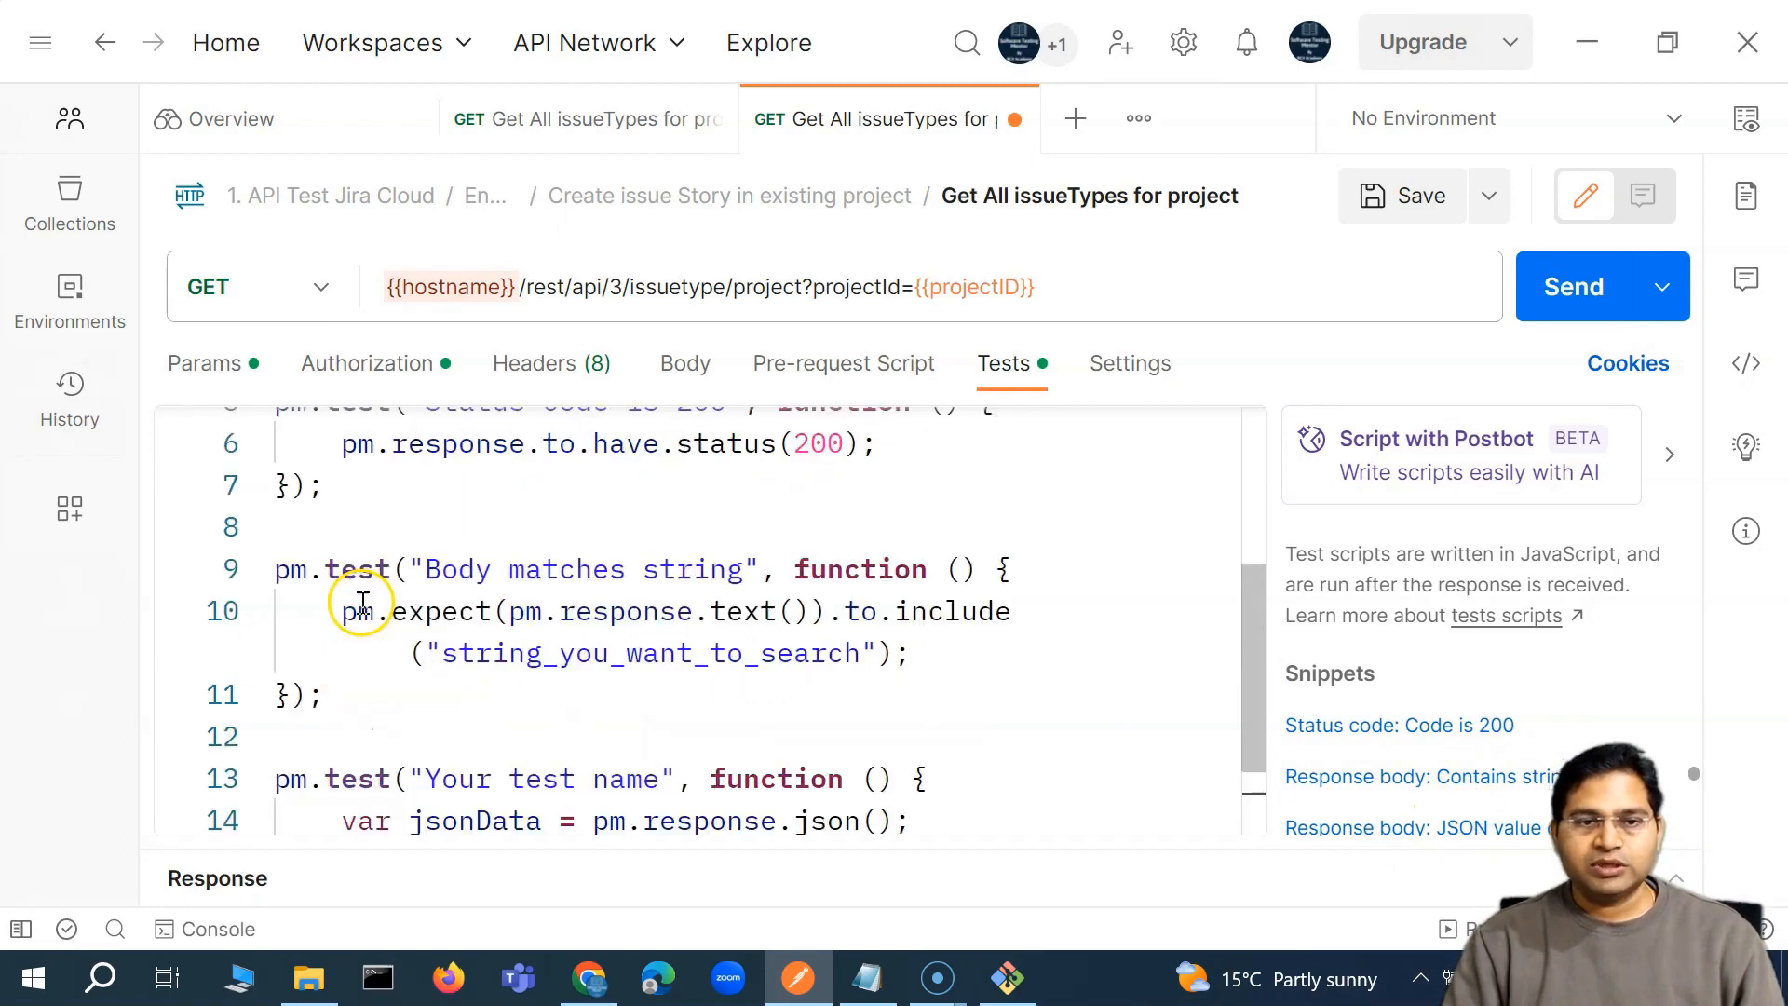
pyautogui.click(1388, 200)
# Review the "Body matches string" and "Your test name" tests in the fork's script and close the open requests
pyautogui.scroll(1, 775, 592)
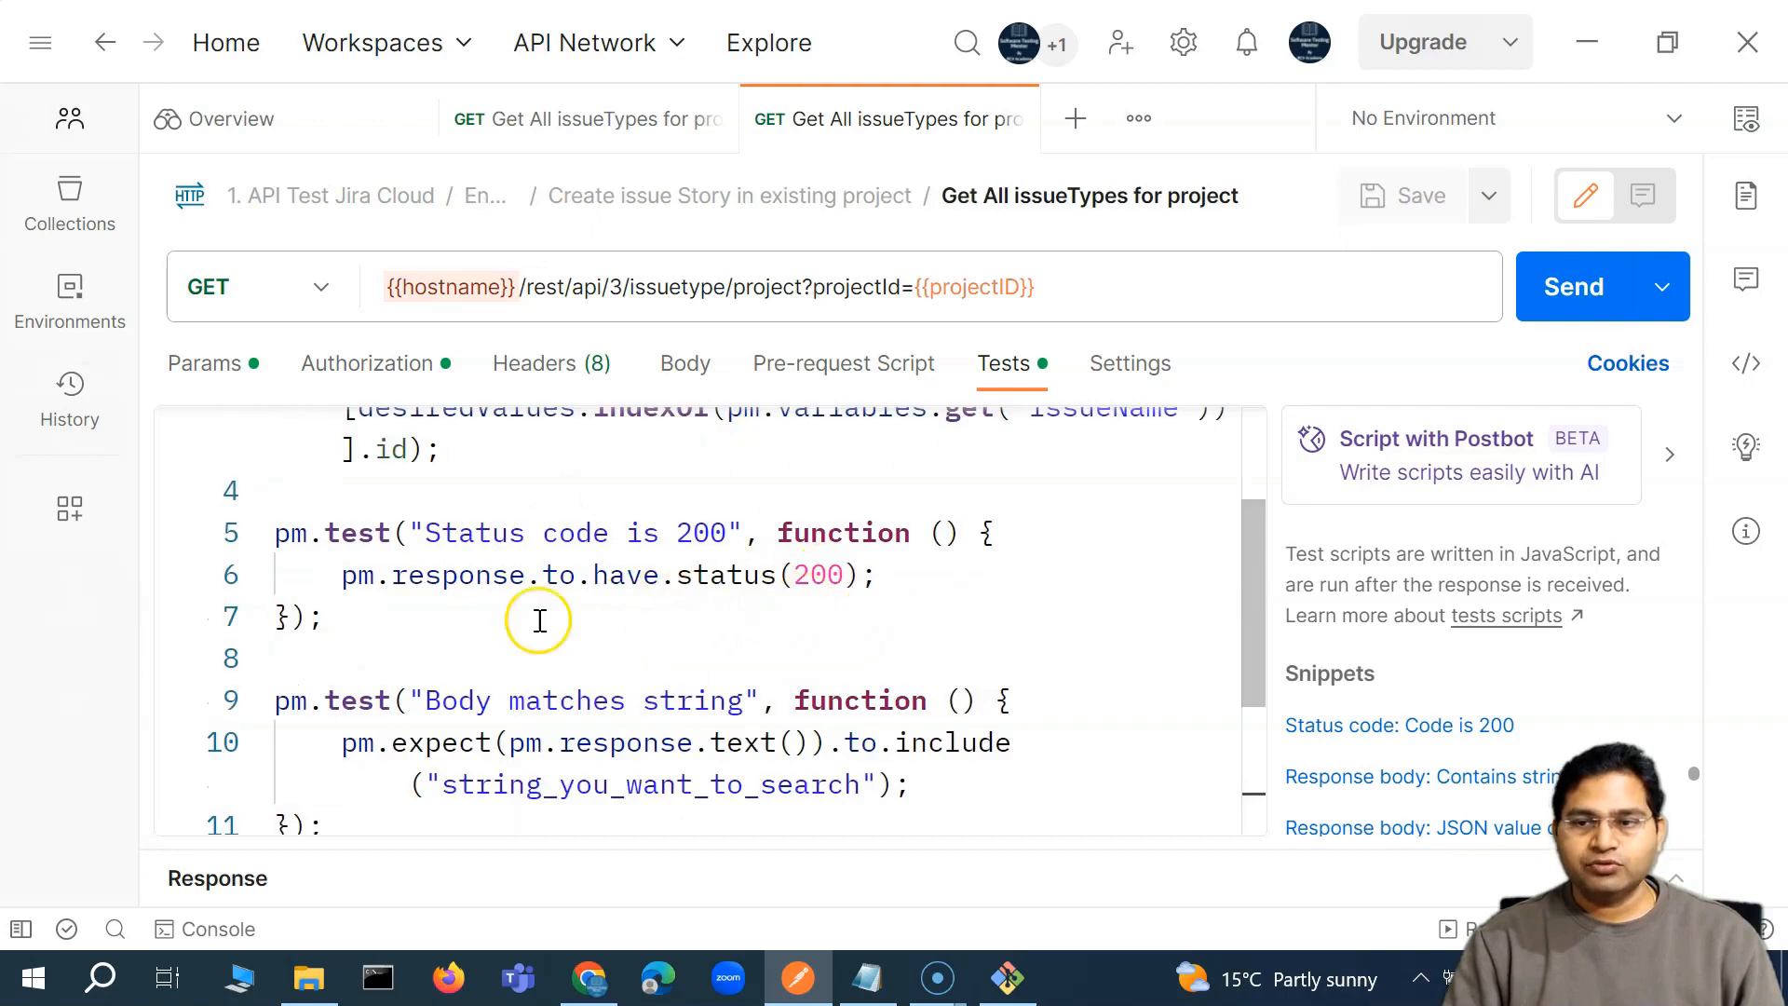
pyautogui.click(611, 784)
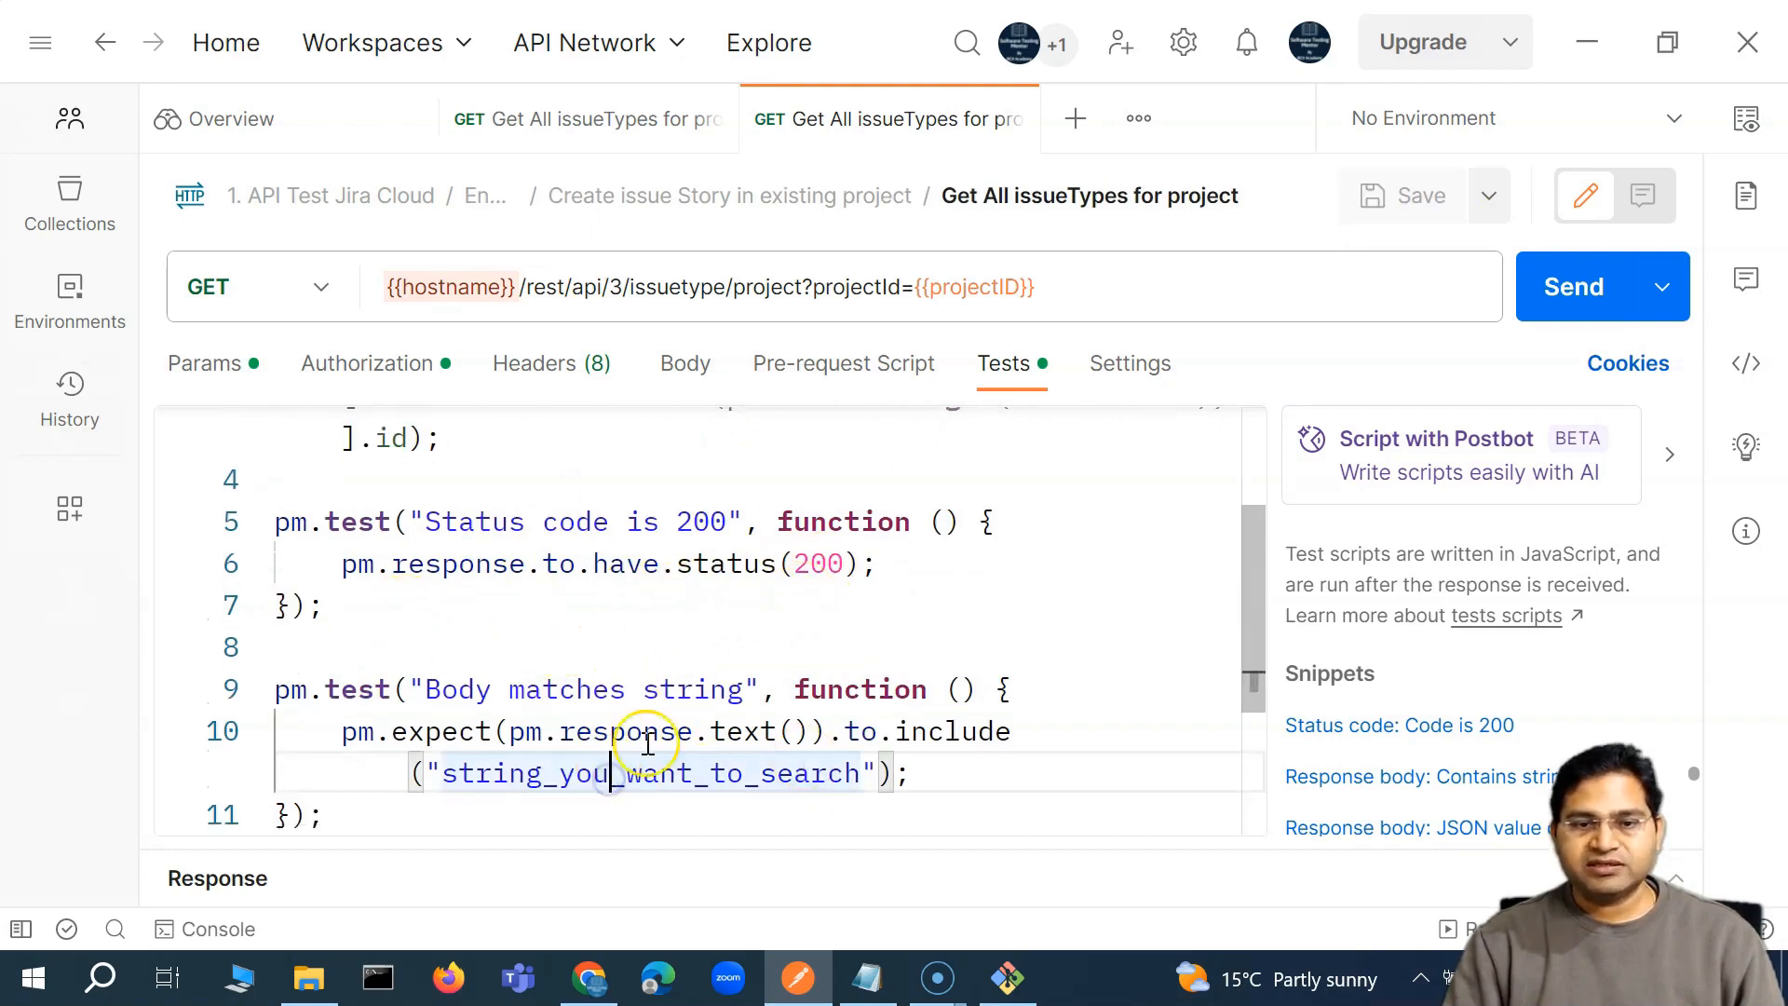
pyautogui.scroll(-2, 634, 754)
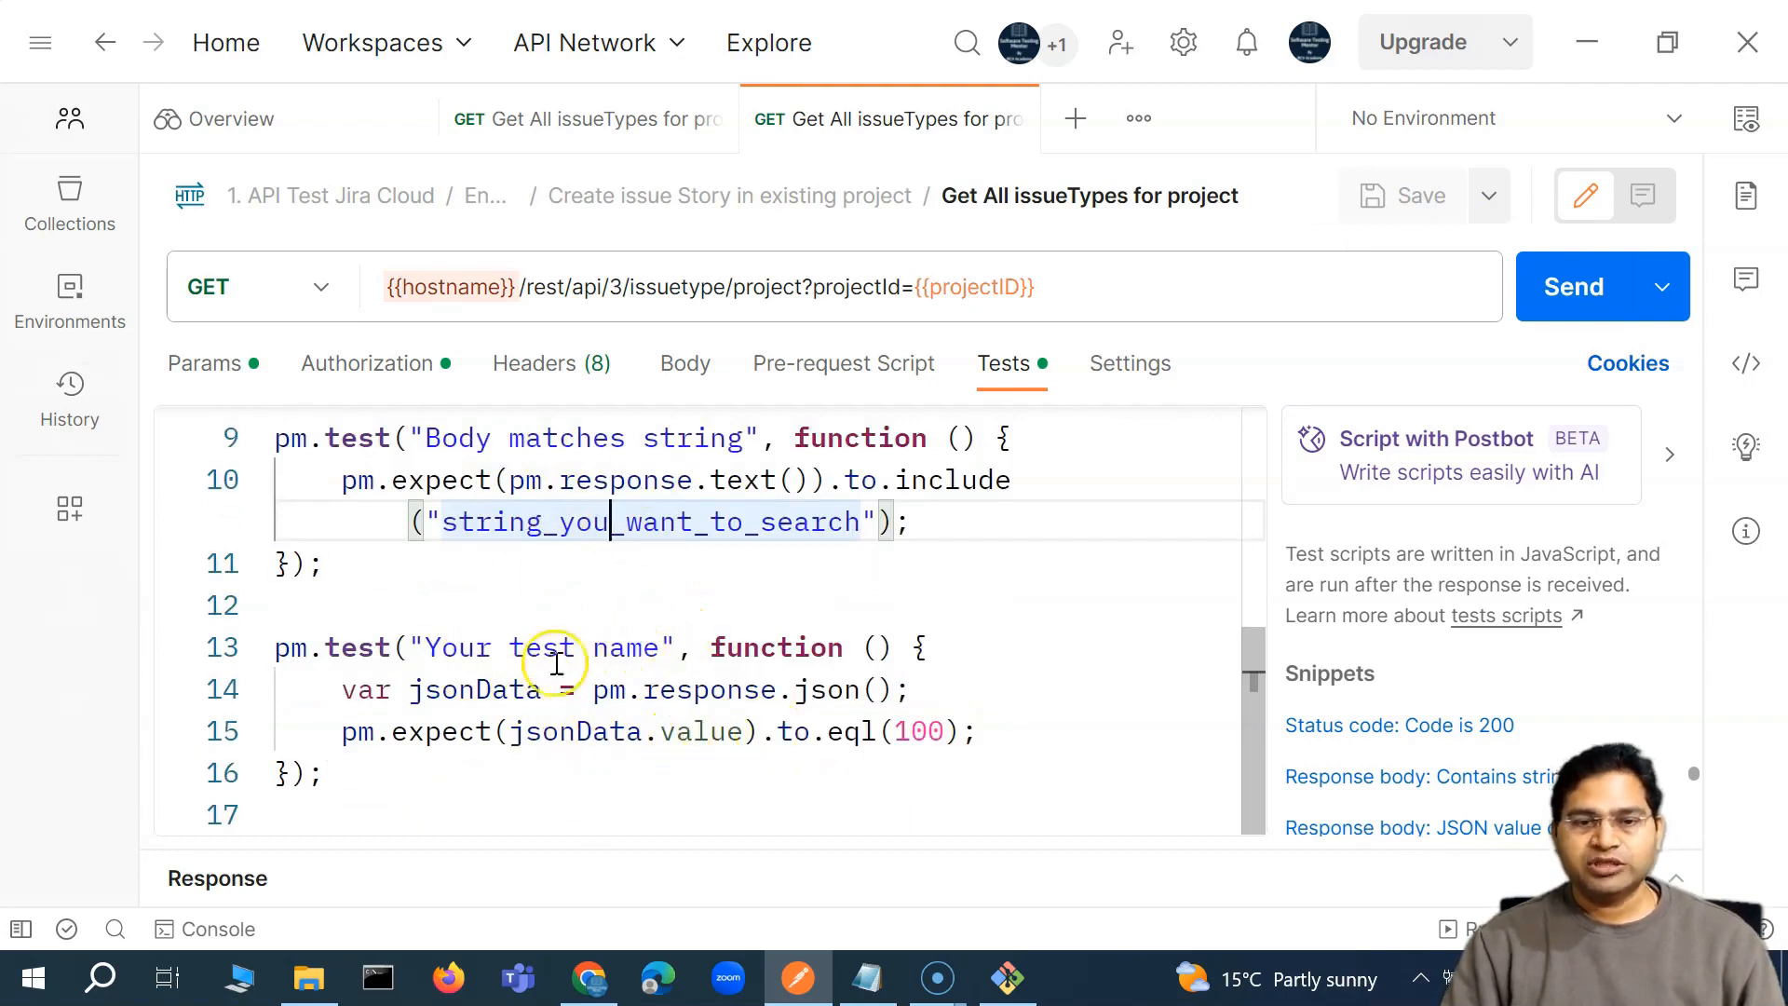
pyautogui.click(643, 740)
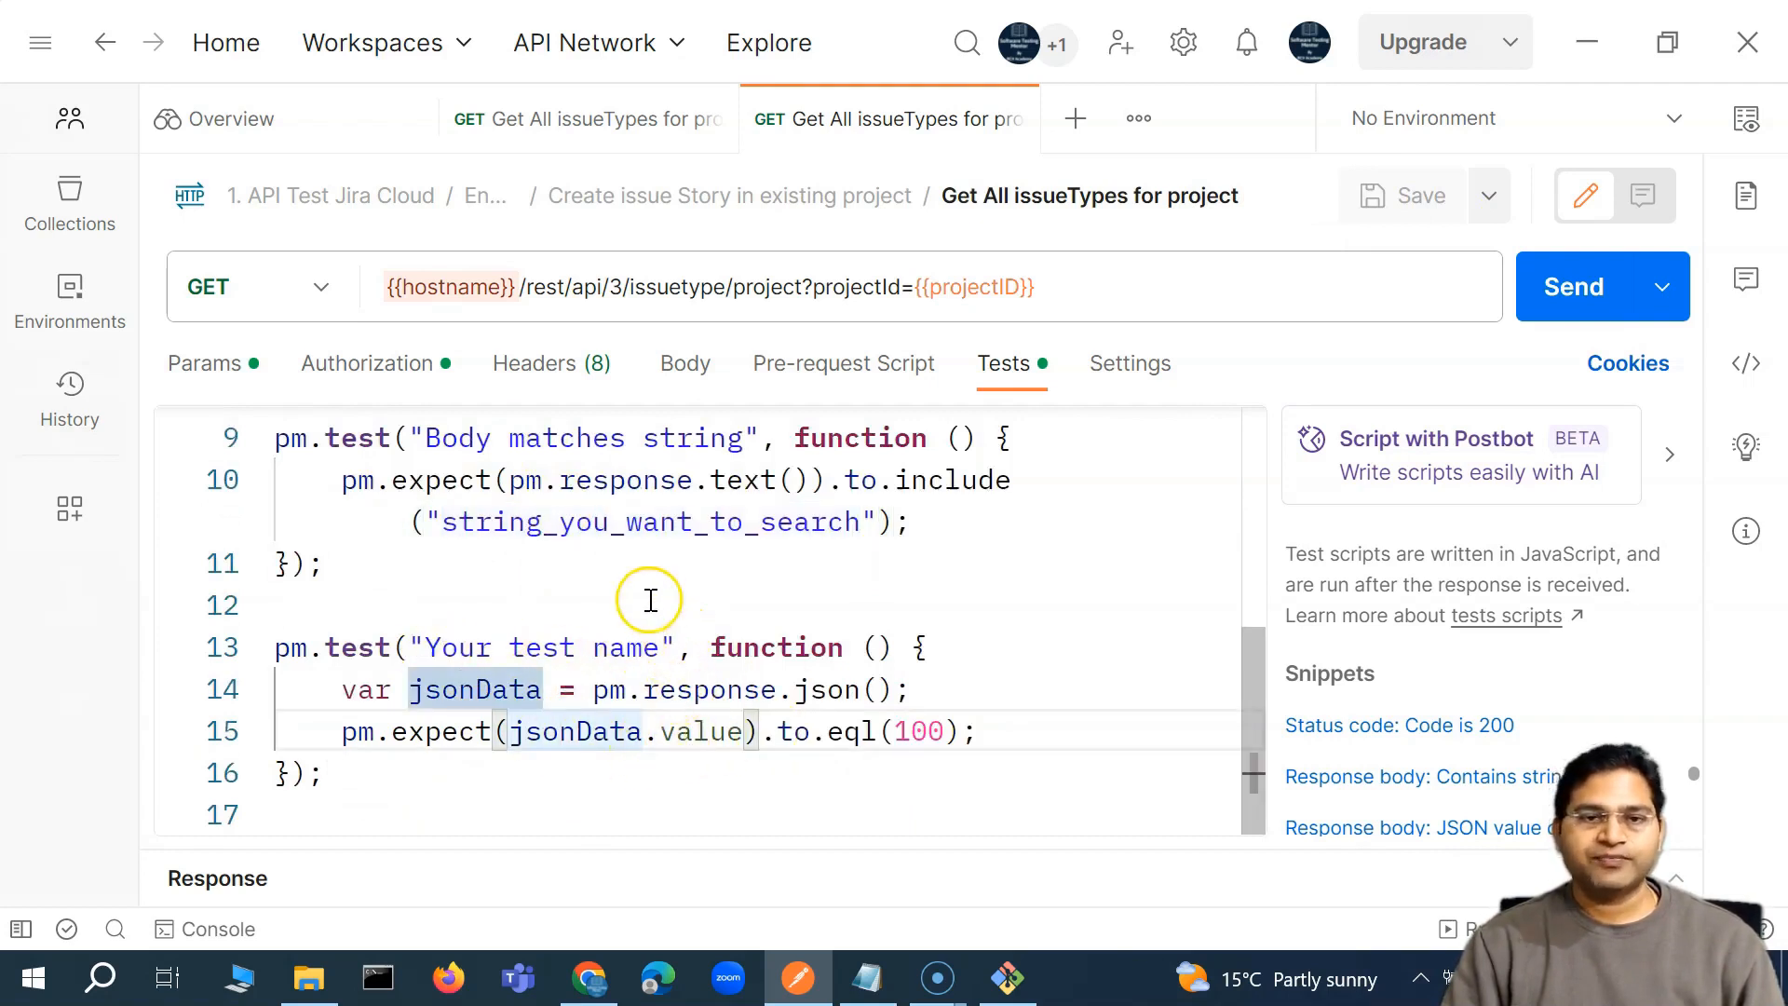
pyautogui.click(647, 604)
pyautogui.click(1011, 124)
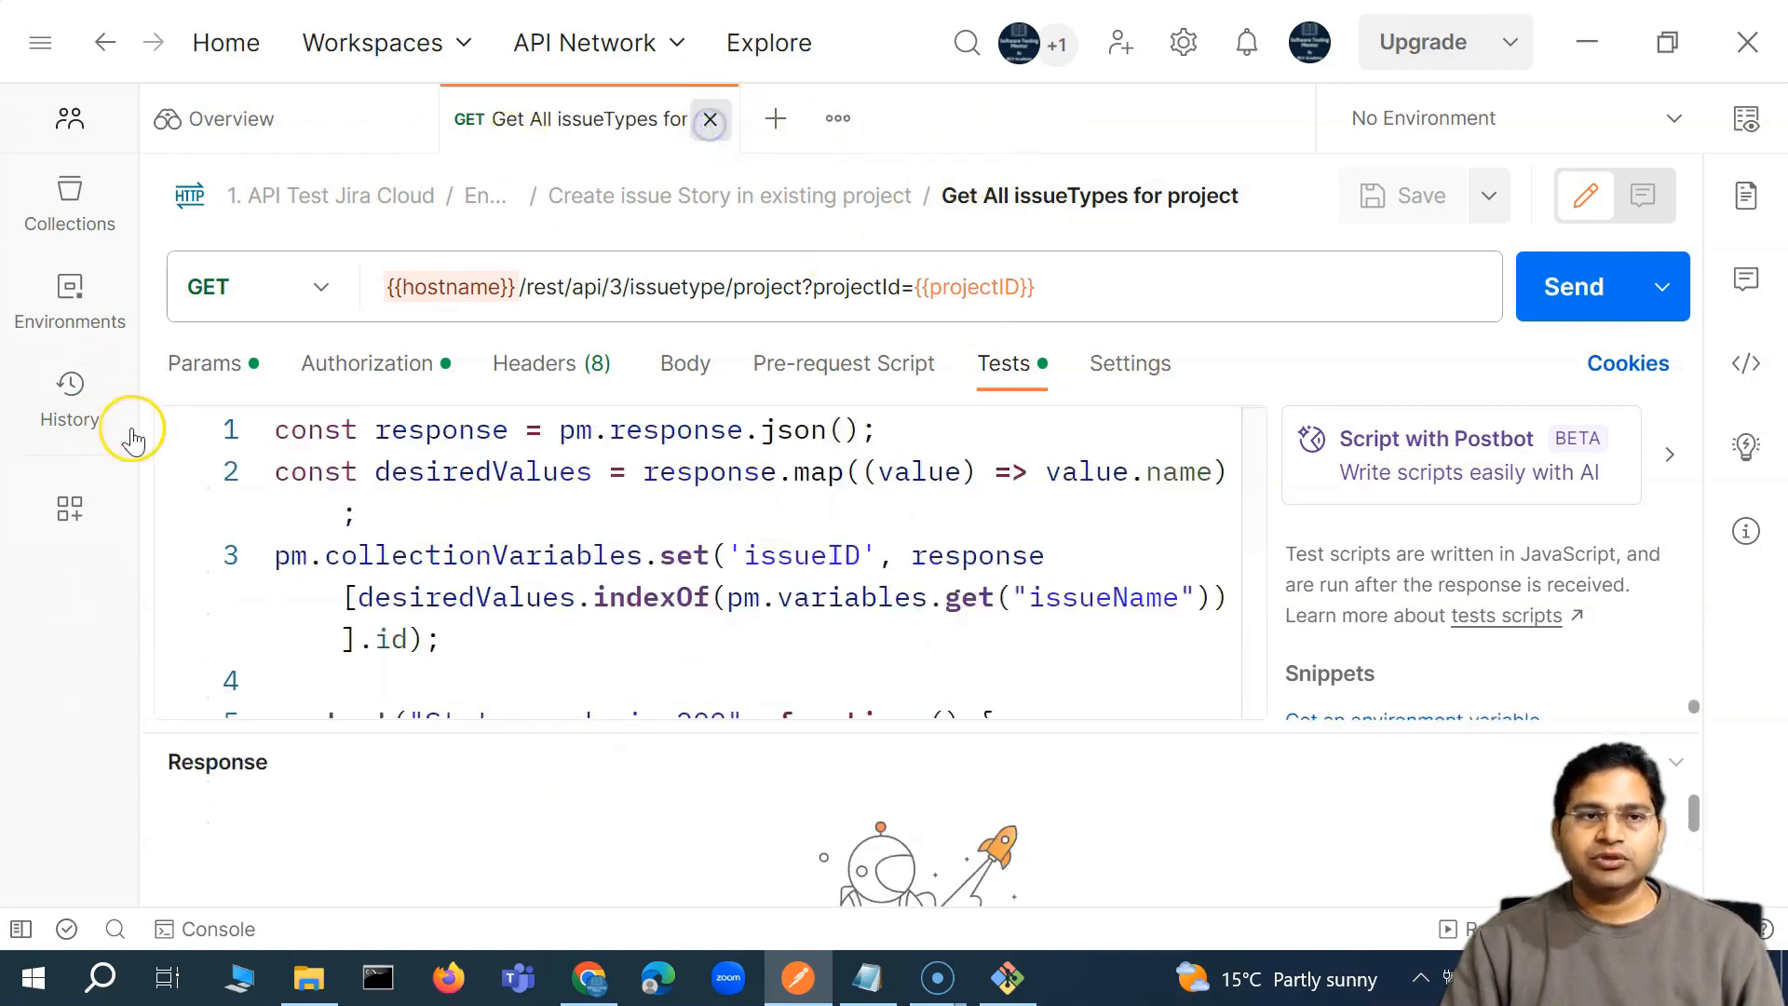
# Bring back the collection tree and view the end of the test script in the fork's Get All issueTypes for project request
pyautogui.moveTo(138, 536); pyautogui.dragTo(640, 501)
pyautogui.scroll(-2, 479, 679)
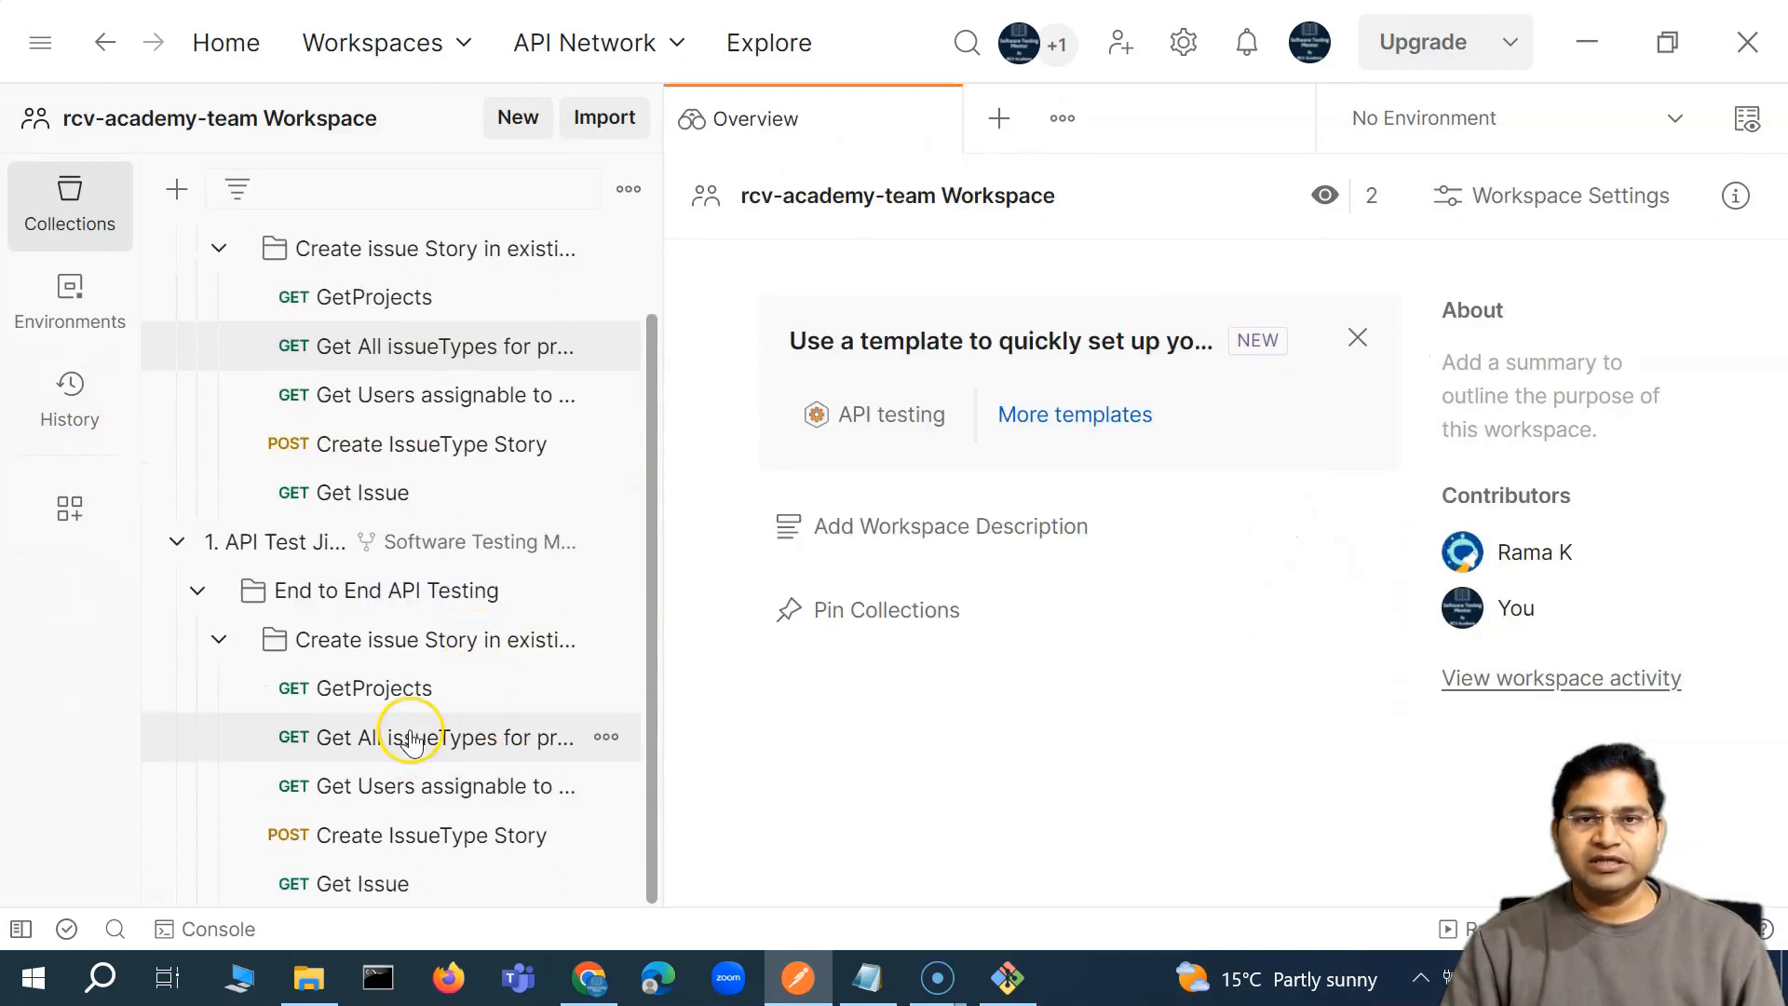
pyautogui.click(410, 740)
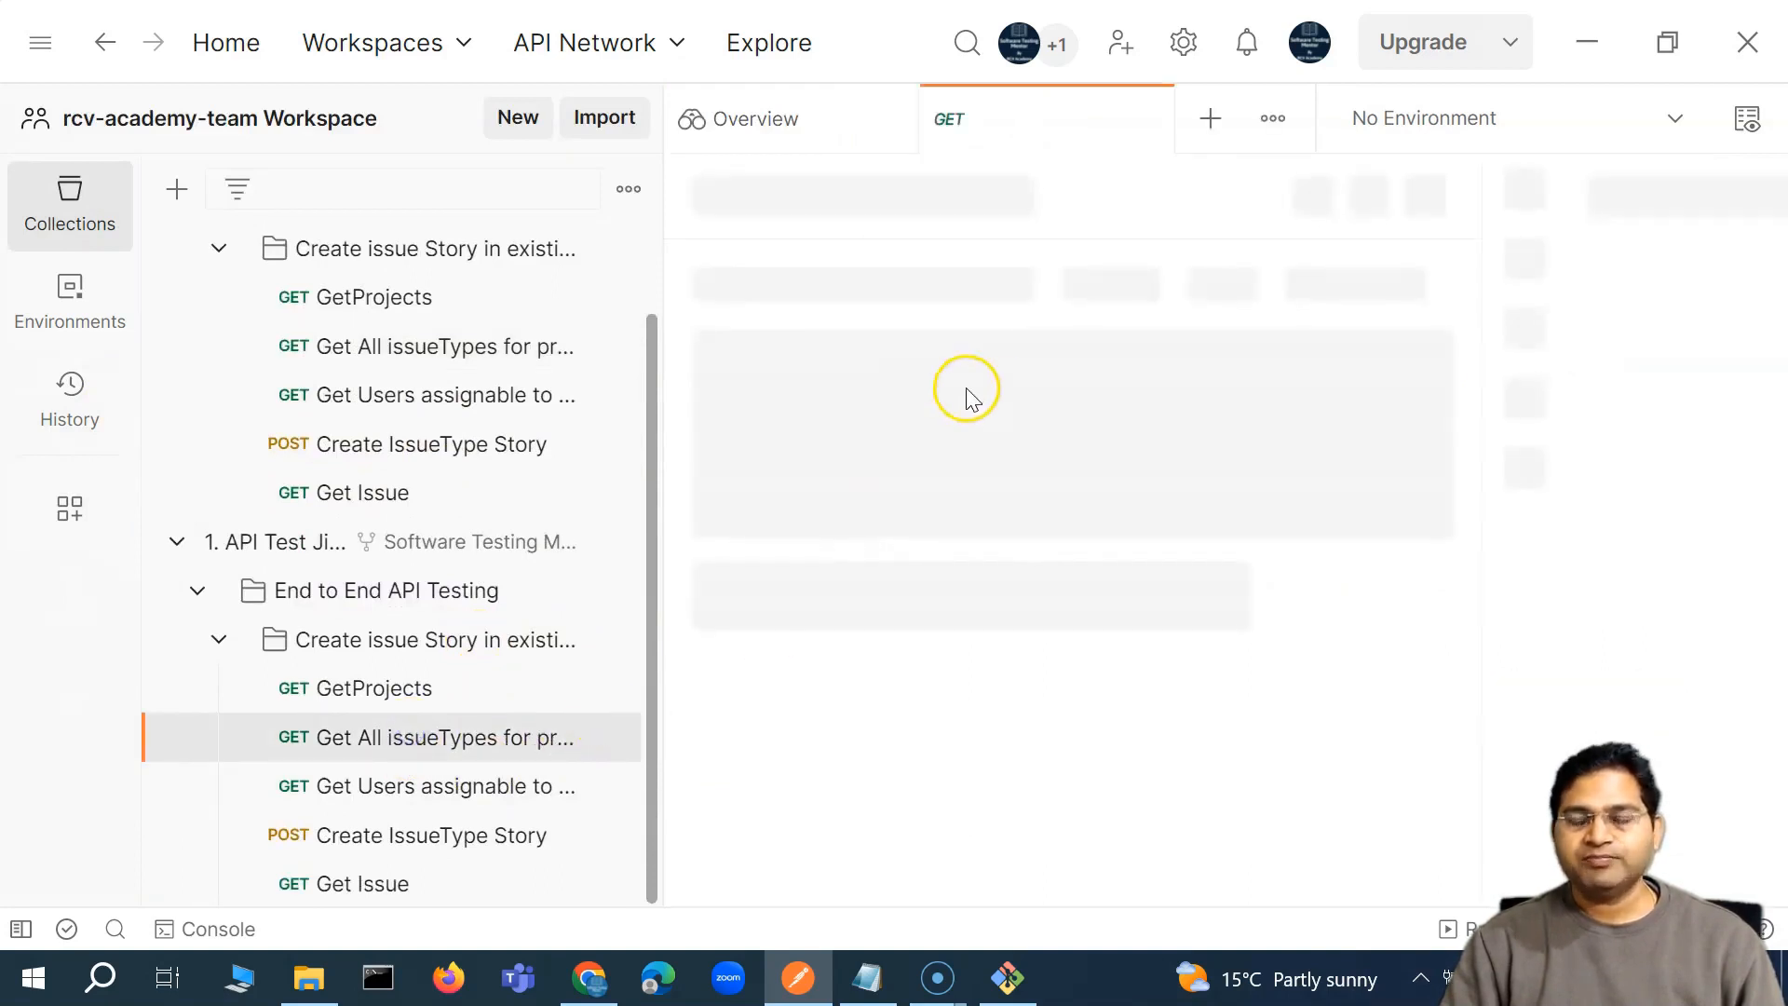
pyautogui.scroll(-5, 1006, 601)
pyautogui.scroll(-3, 1015, 603)
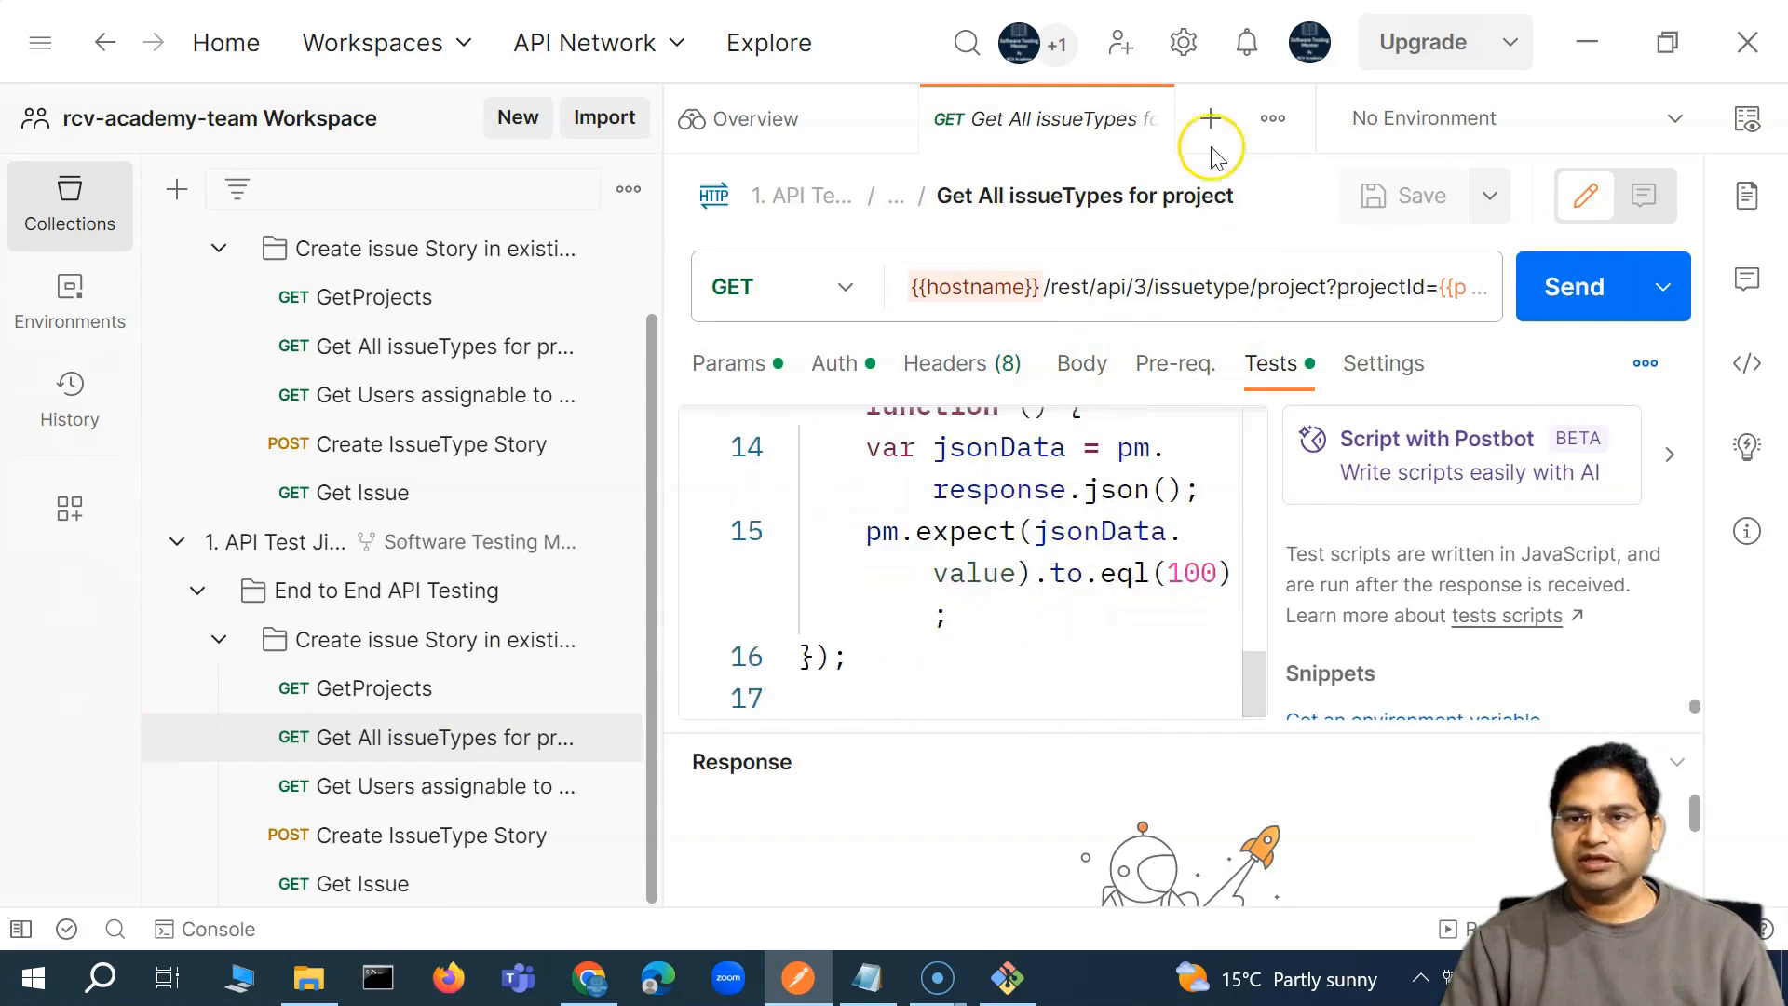
# View the test script of the Get All issueTypes for project request in the original collection for comparison
pyautogui.click(451, 352)
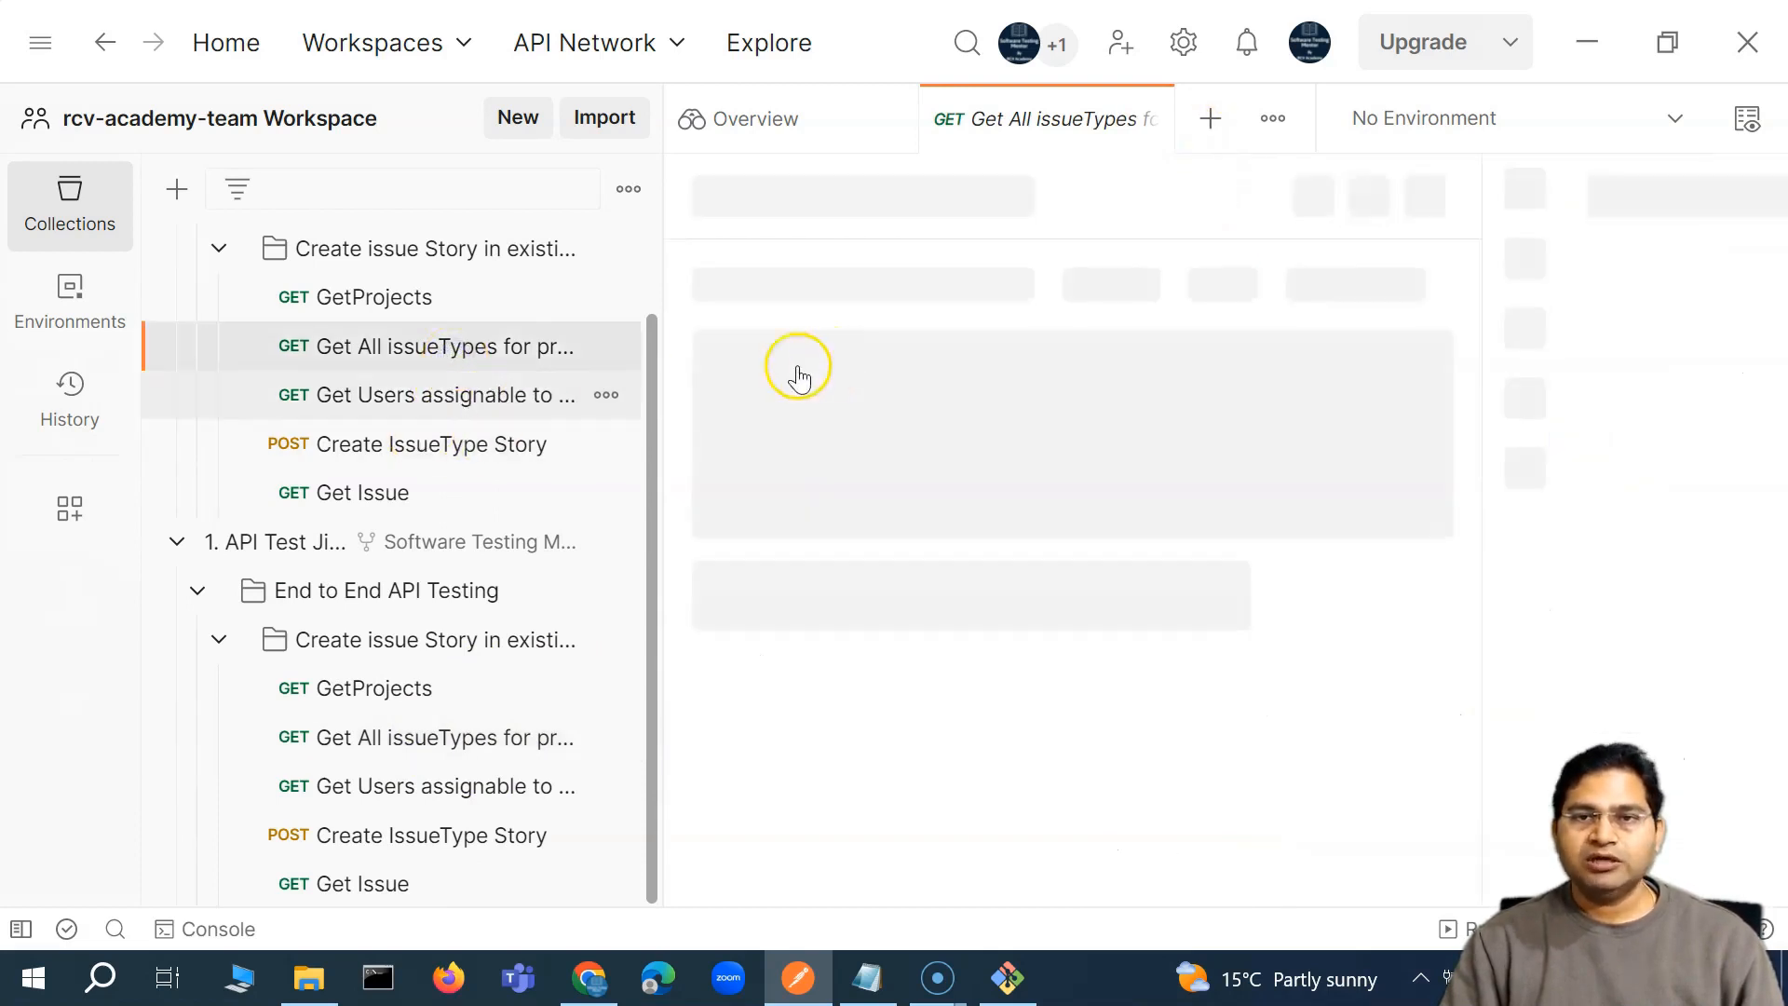
pyautogui.scroll(-4, 990, 639)
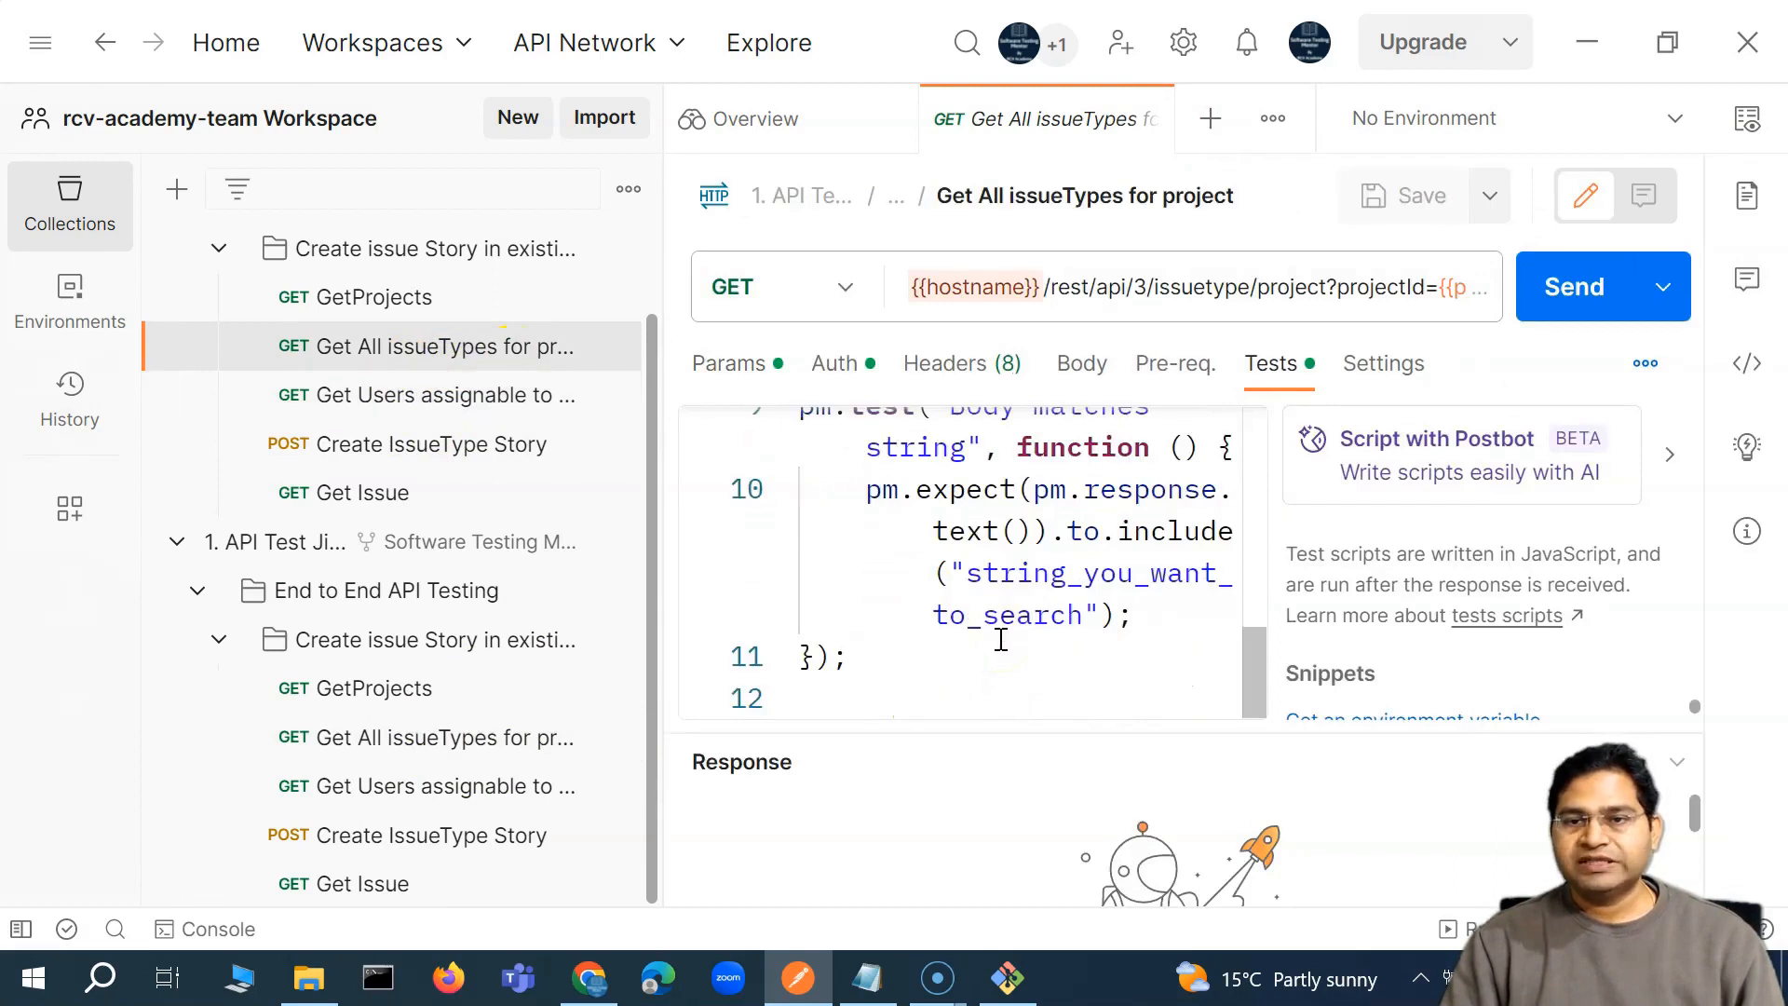
pyautogui.click(969, 658)
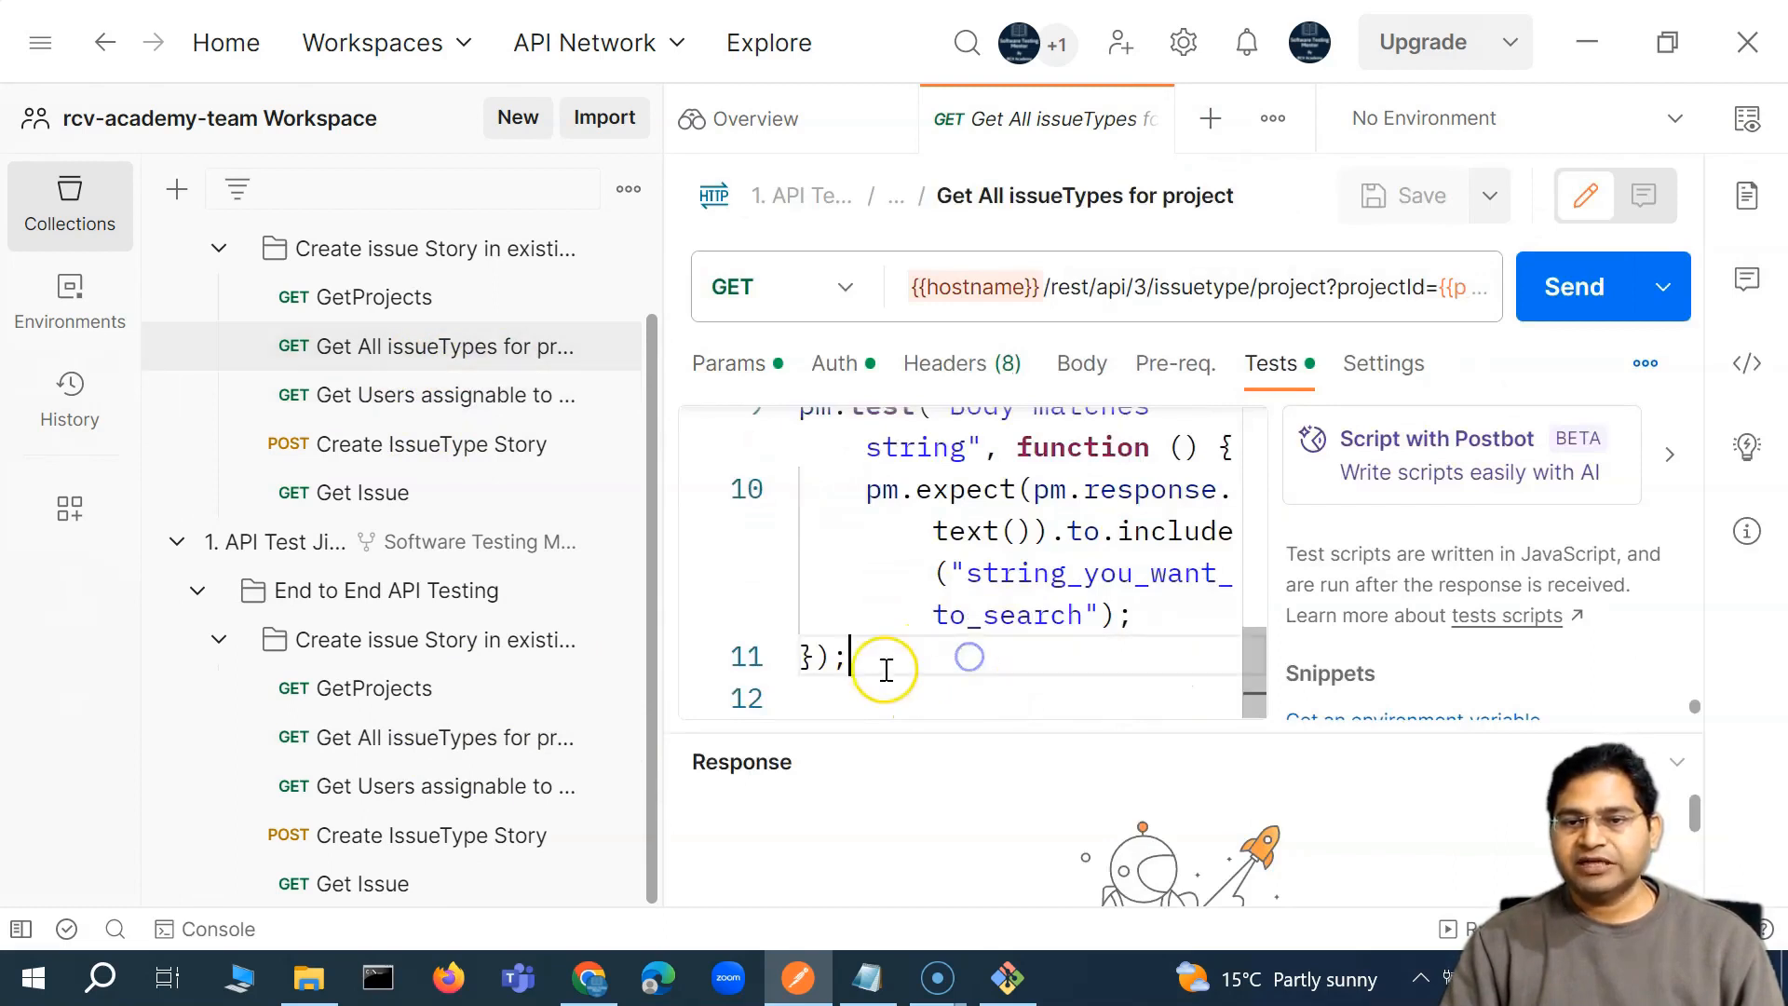
# Close the request and the workspace overview, and collapse the original 1. API Test Jira Cloud collection
pyautogui.click(1146, 116)
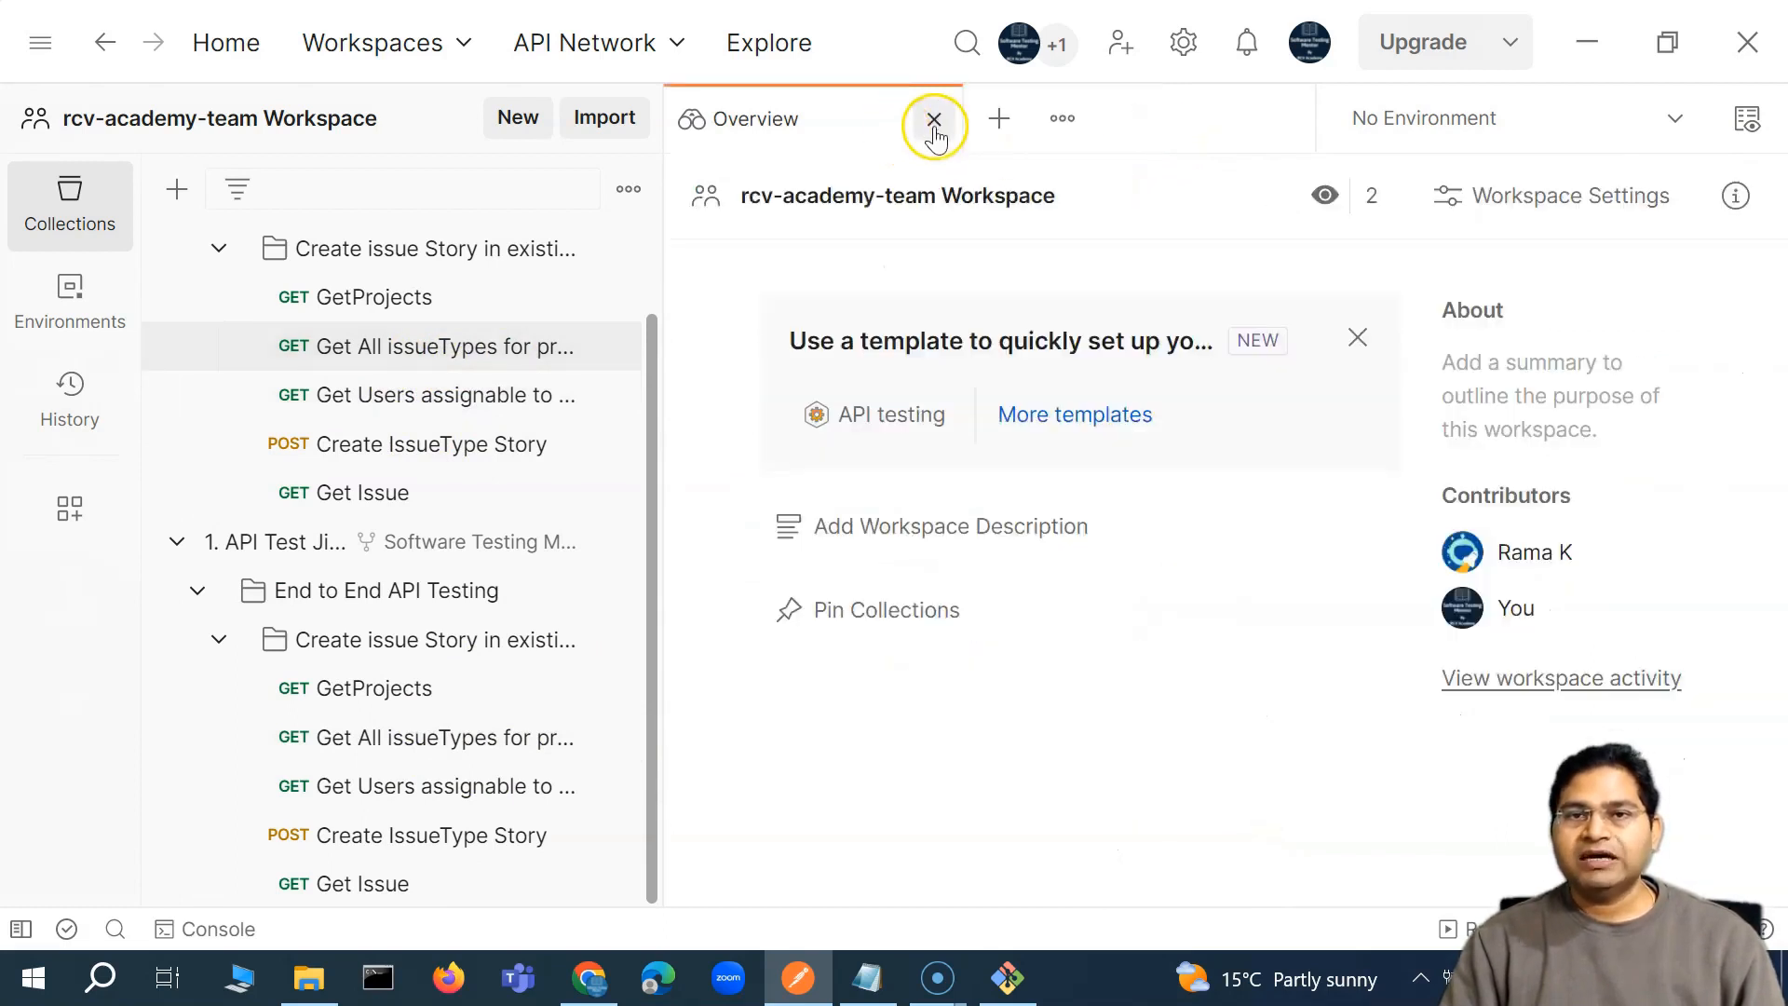
pyautogui.click(932, 123)
pyautogui.scroll(3, 536, 355)
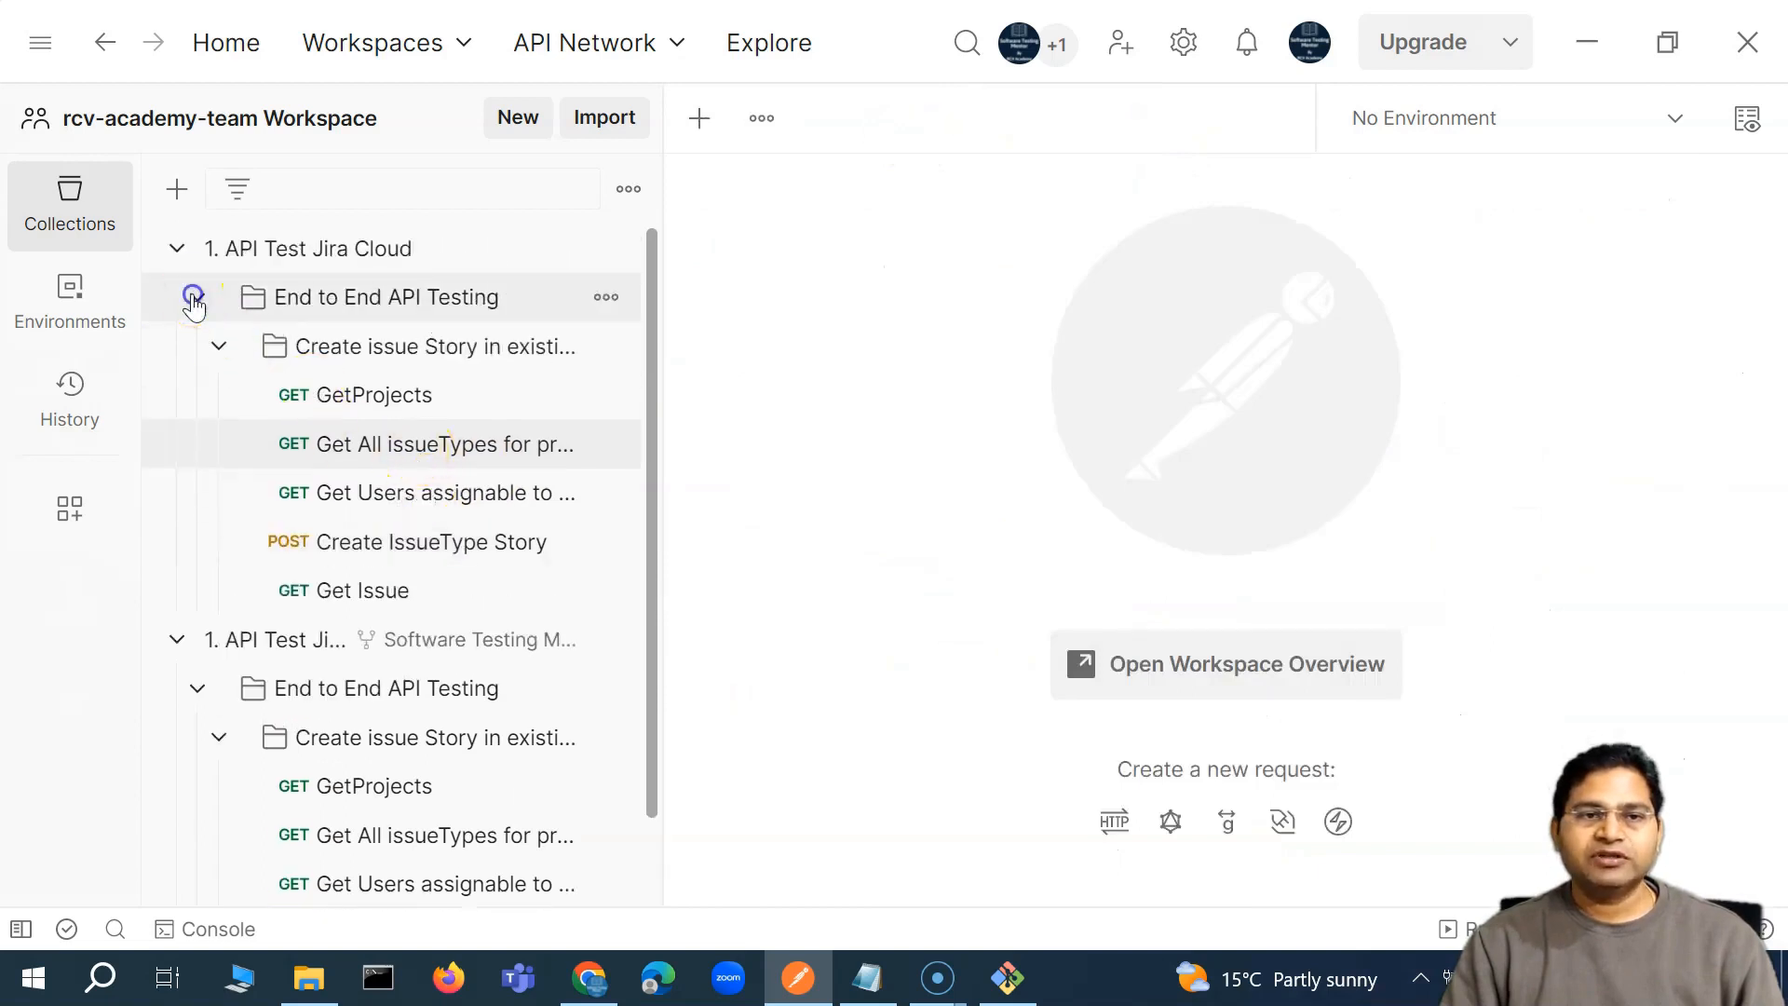
pyautogui.click(194, 296)
pyautogui.click(173, 253)
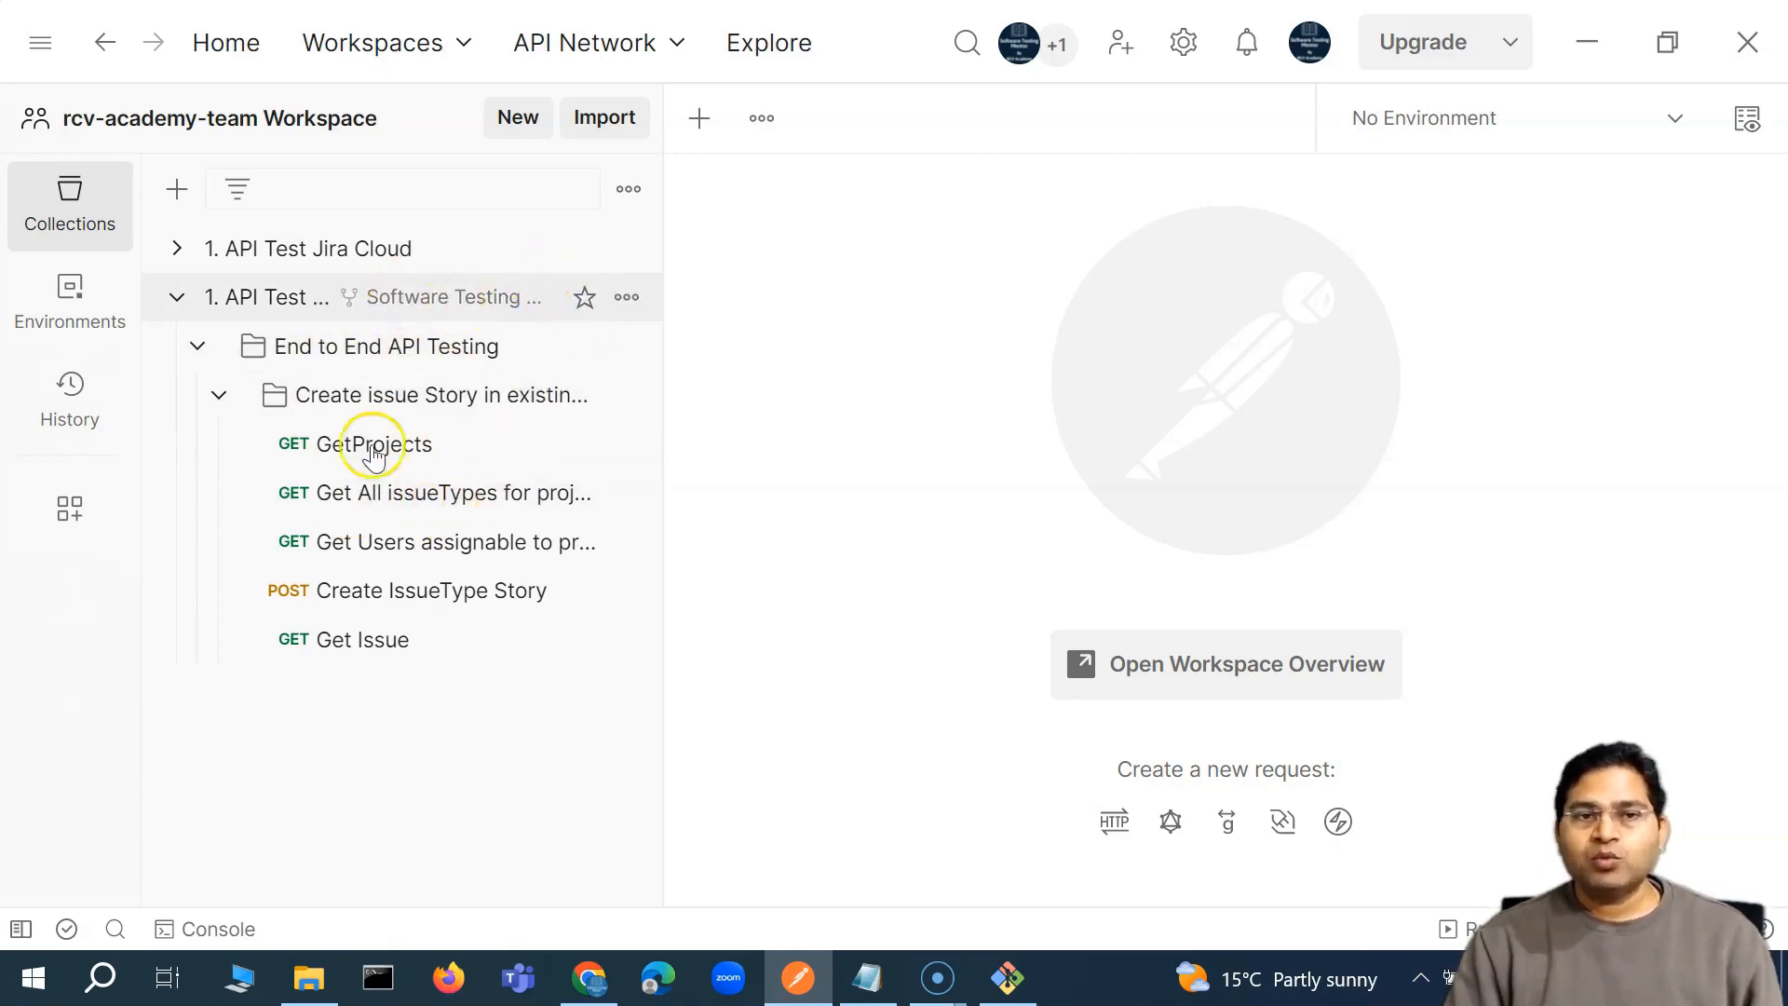
# Add a folder inside the fork's folder for creating an issue Story
pyautogui.click(217, 395)
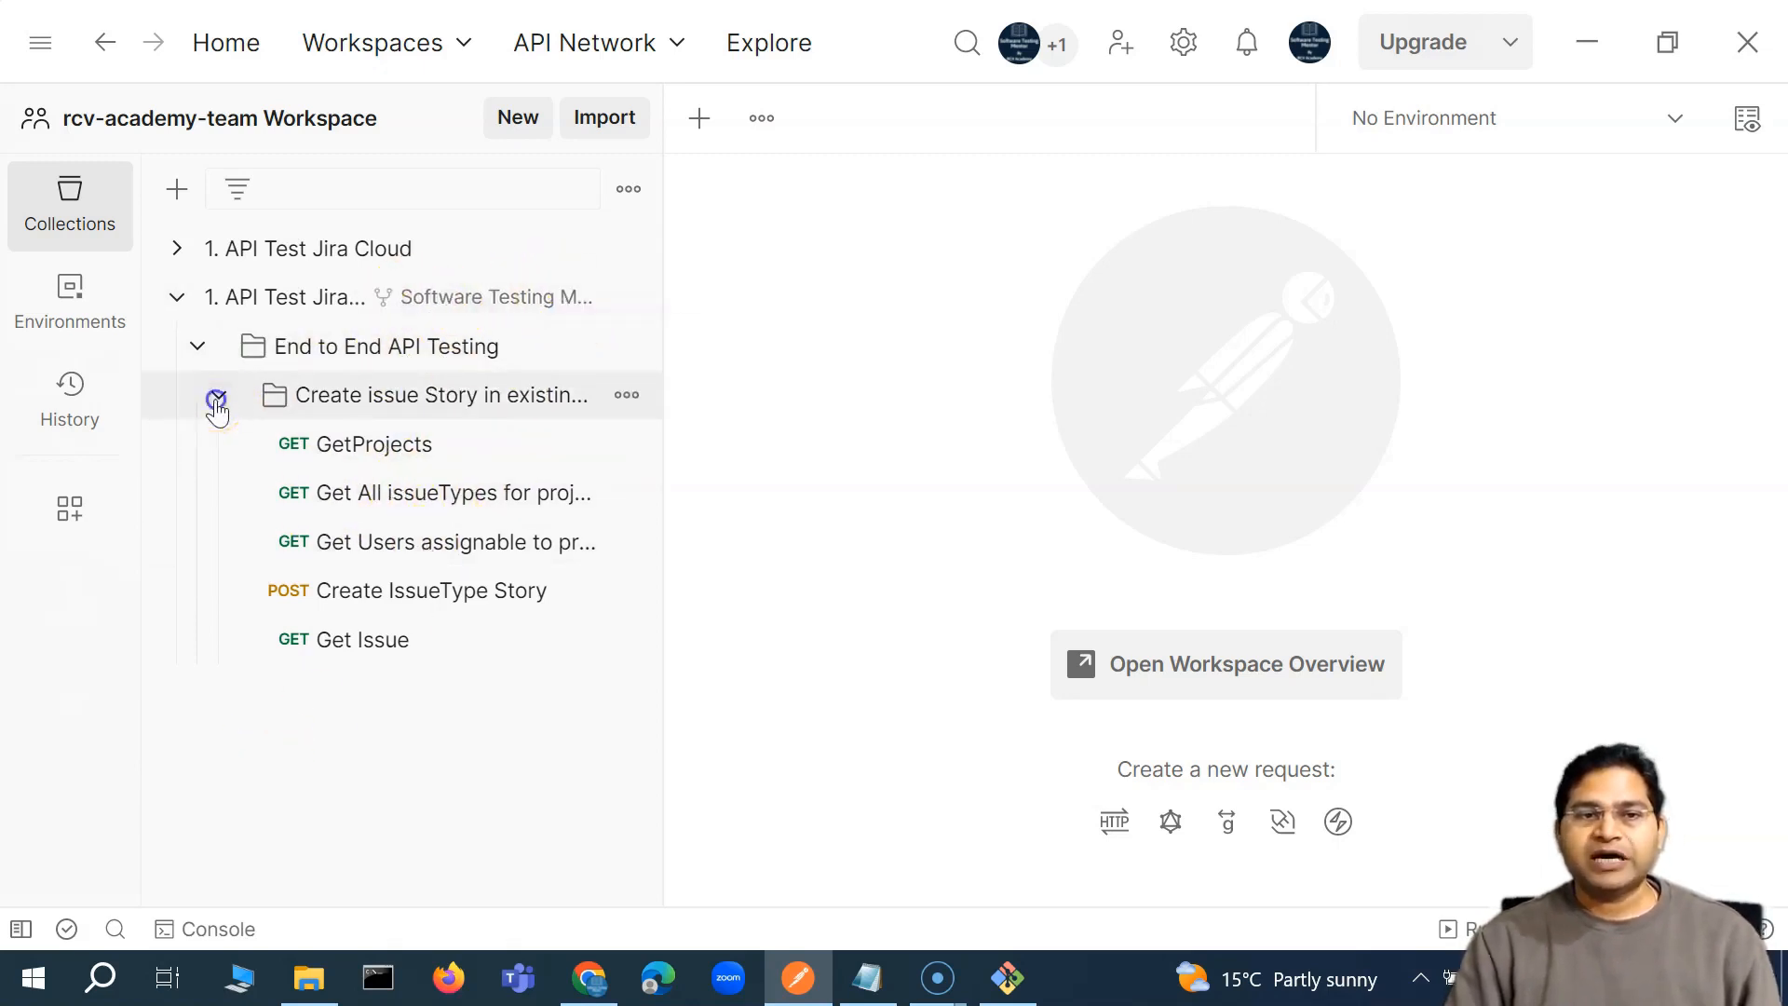
pyautogui.click(629, 396)
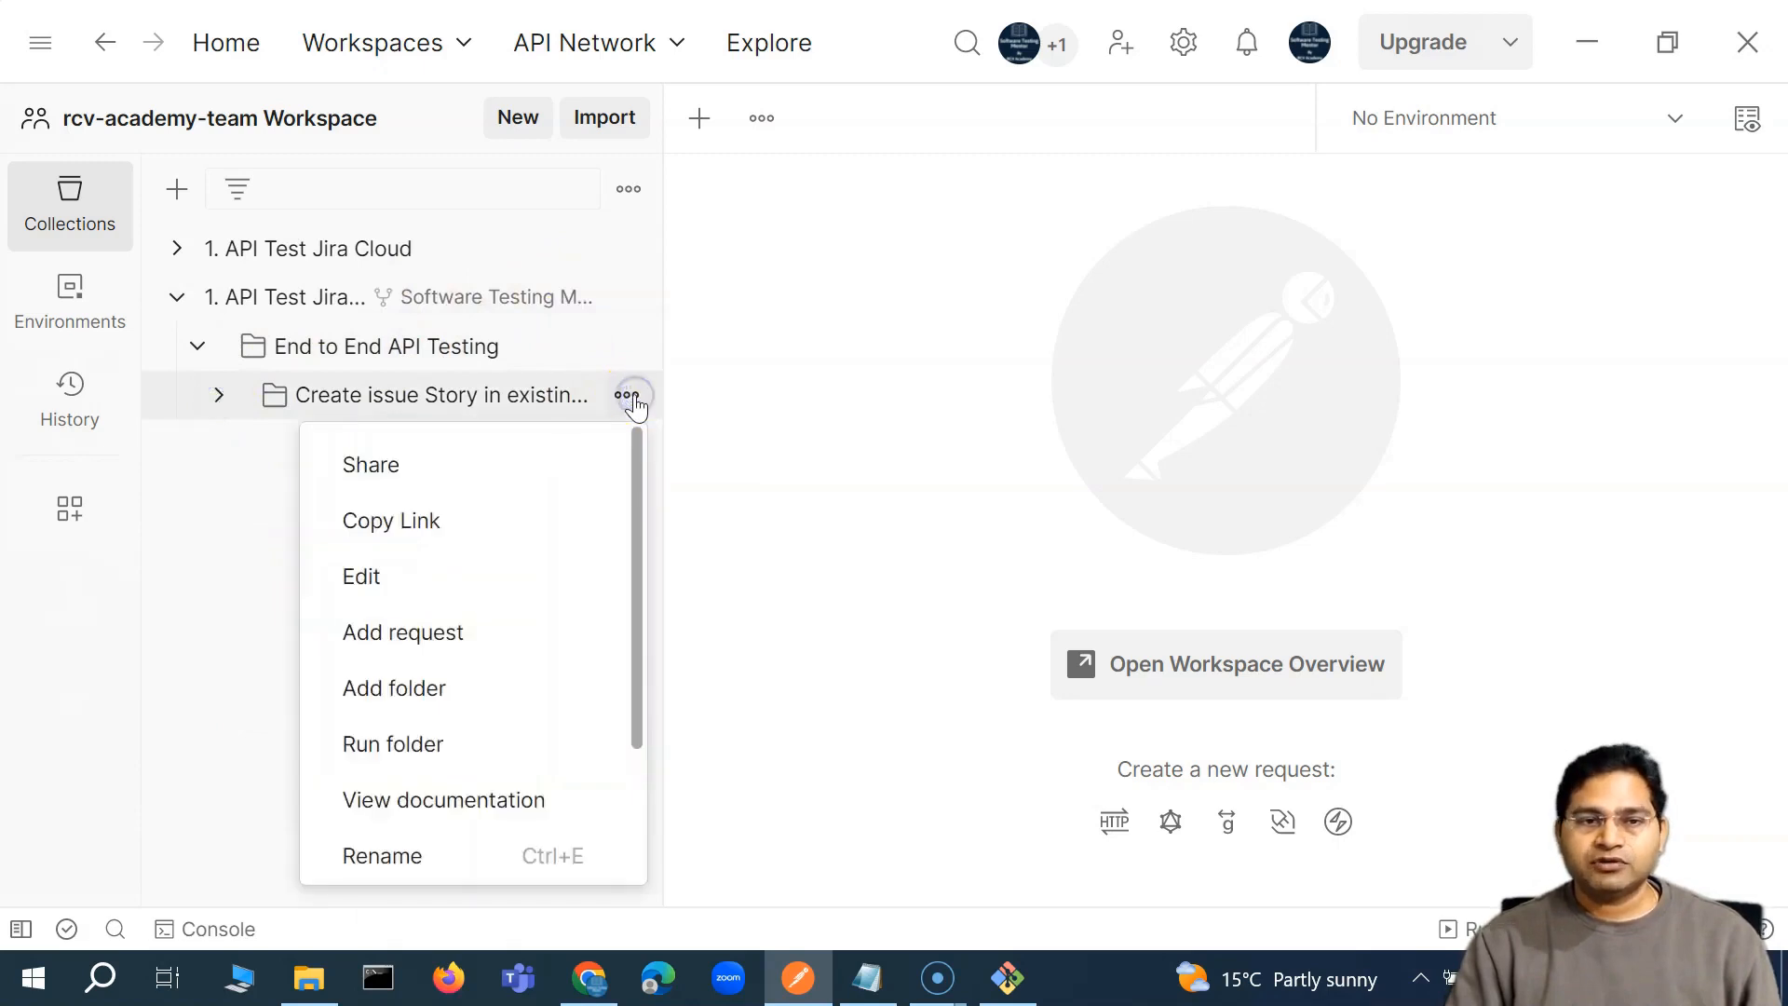
pyautogui.click(471, 694)
pyautogui.click(235, 447)
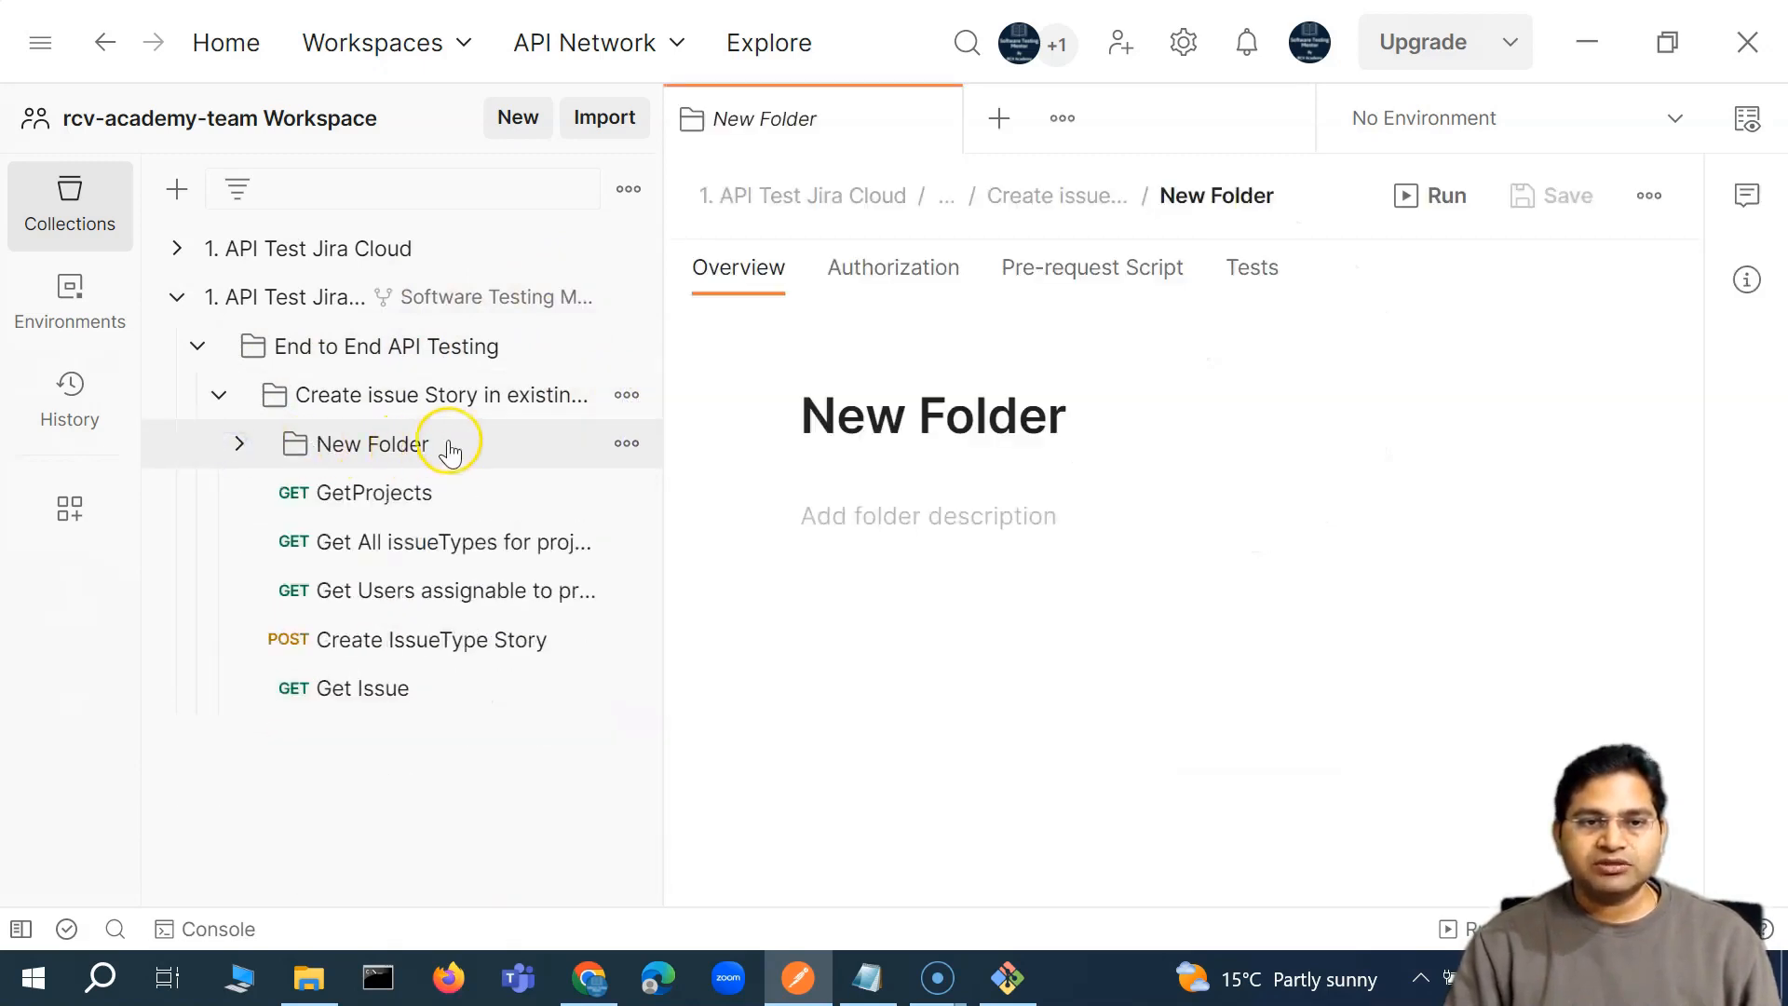
# Rename the newly added folder in the fork as New Test1
pyautogui.click(626, 444)
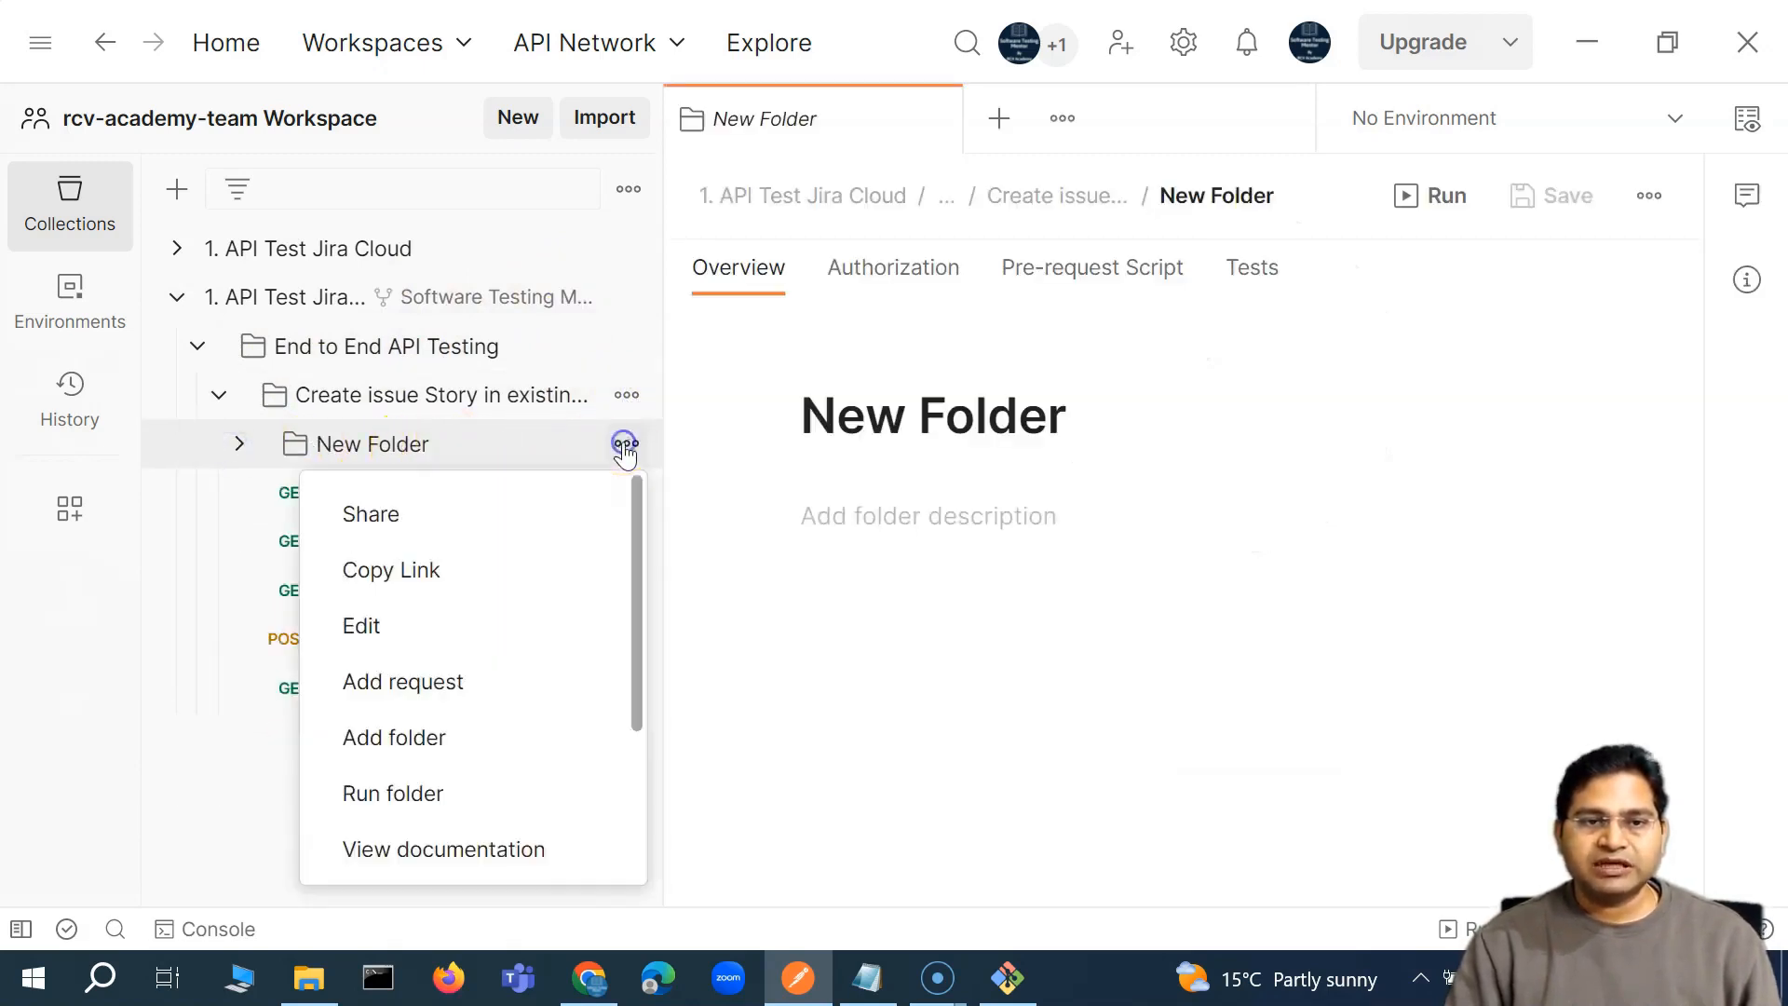
pyautogui.click(439, 623)
pyautogui.click(626, 444)
pyautogui.scroll(-3, 502, 652)
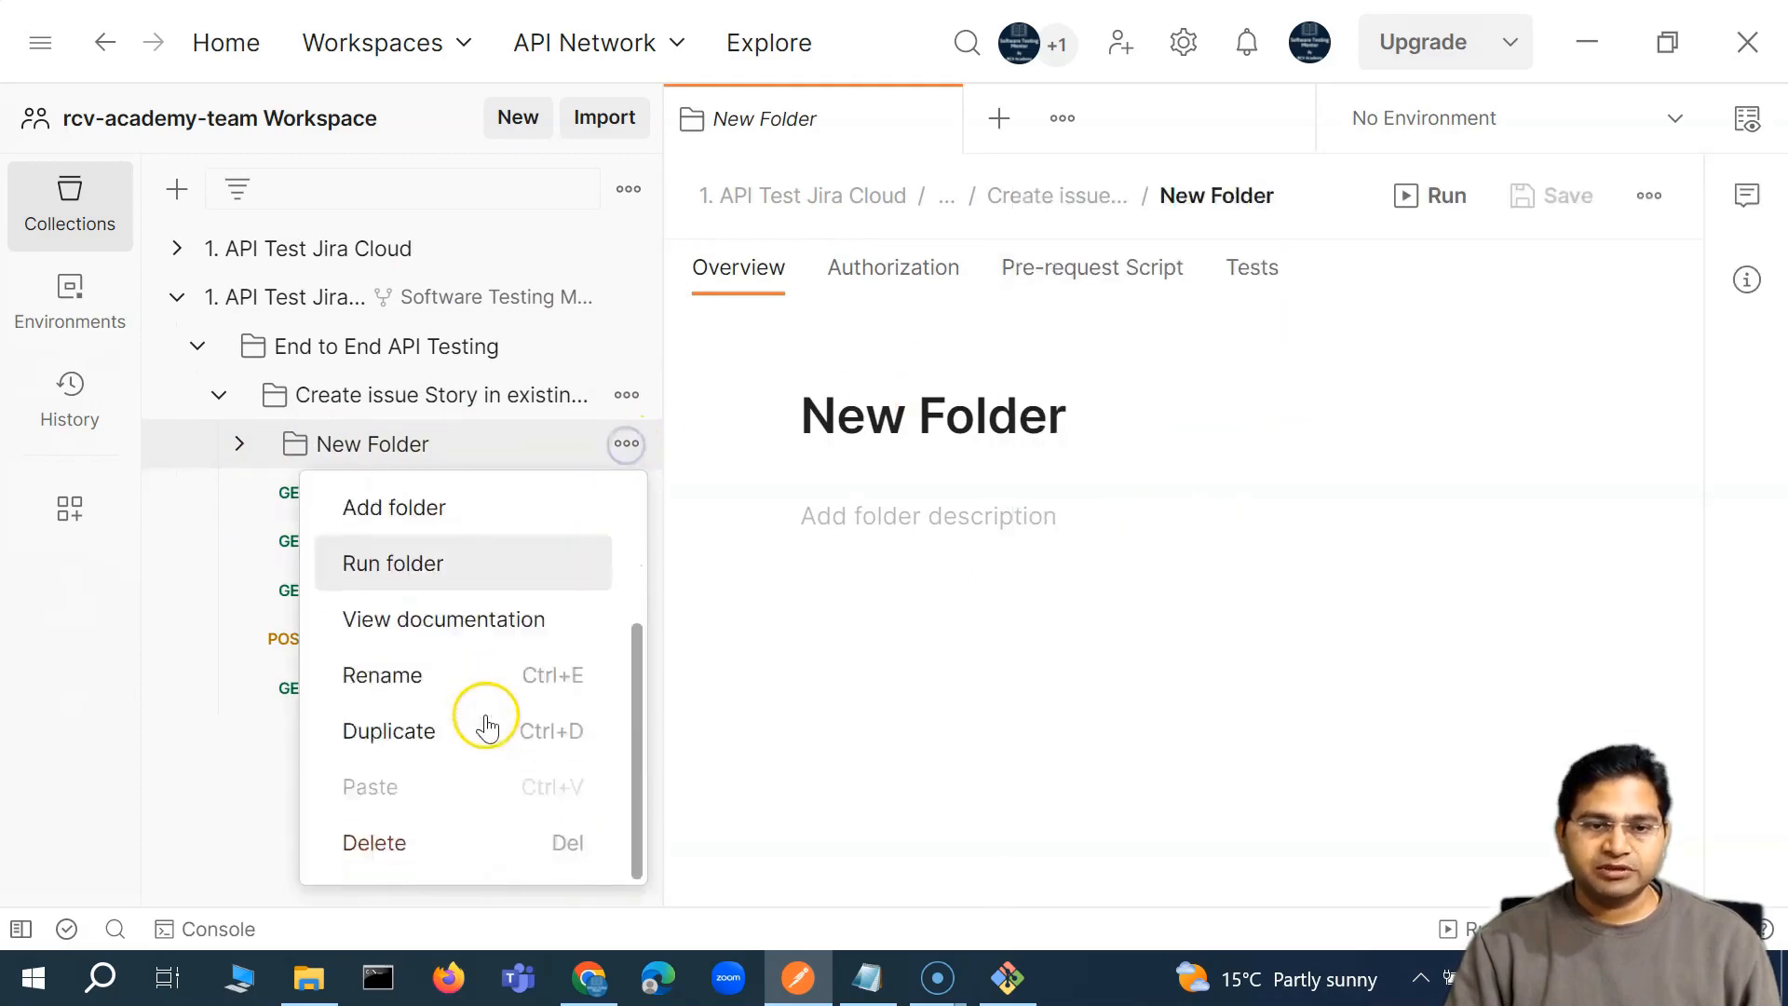
pyautogui.click(437, 674)
pyautogui.write('New Test1')
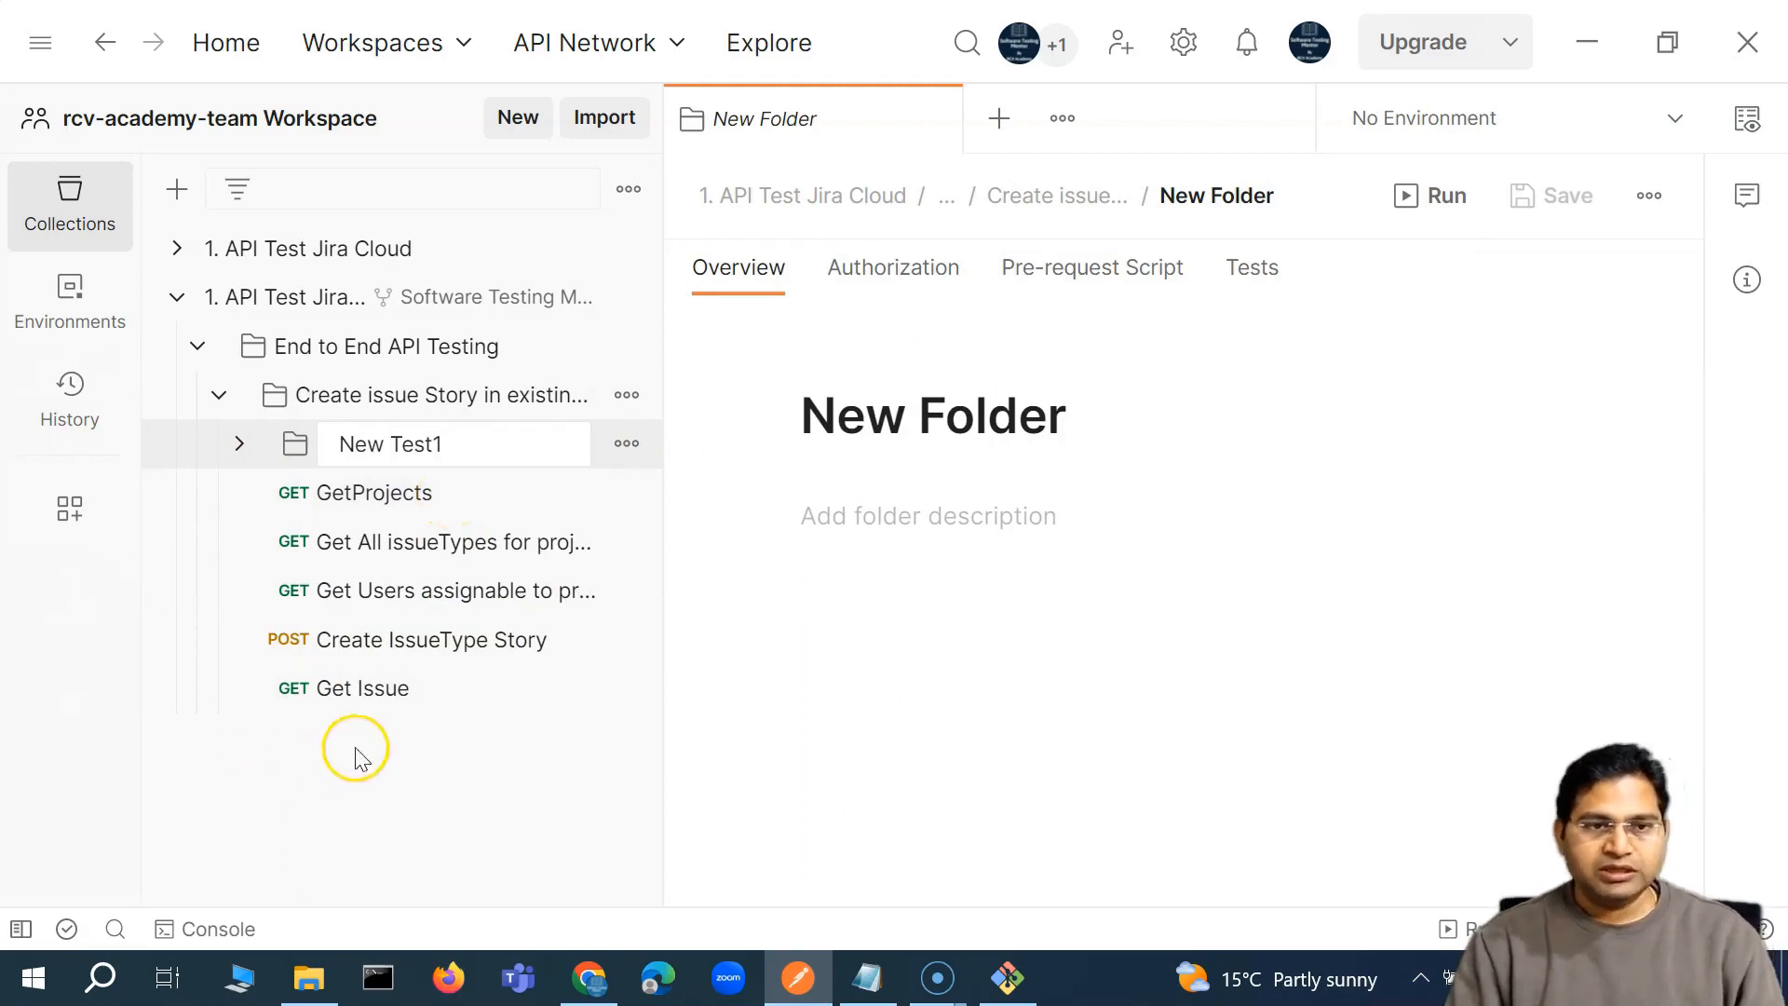
pyautogui.press('Return')
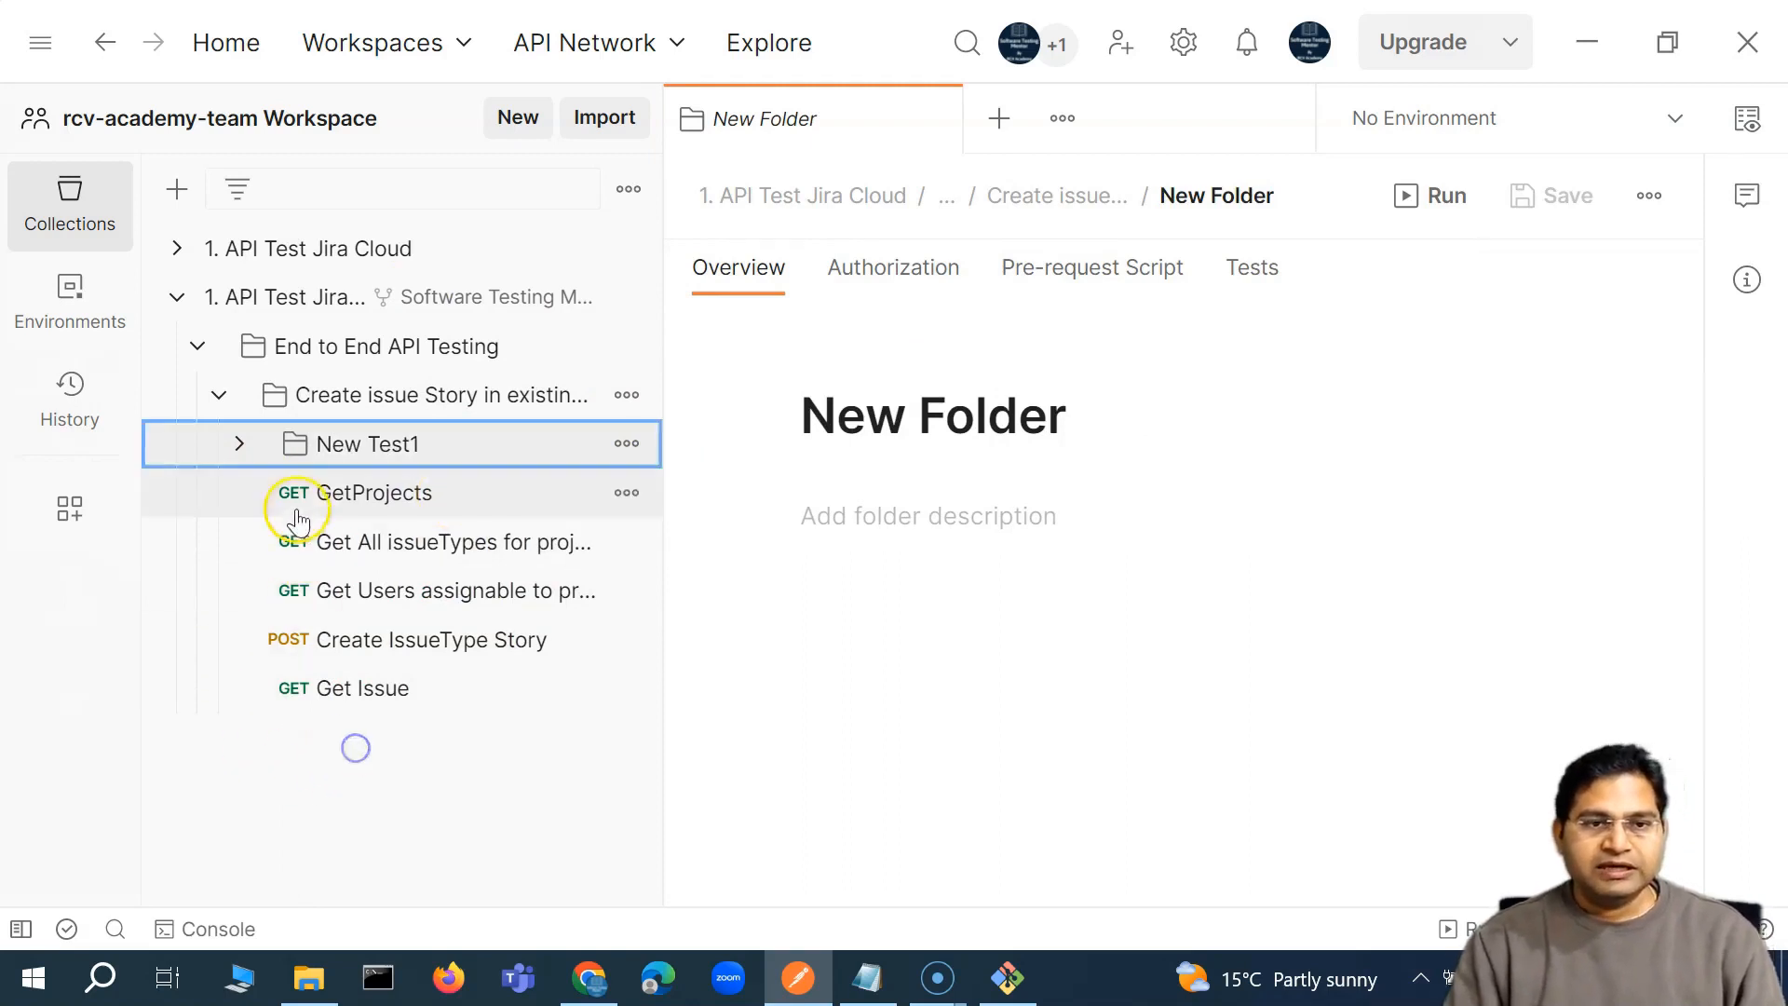
# Check the contents of the New Test1 folder and collapse the forked collection
pyautogui.click(239, 445)
pyautogui.click(239, 445)
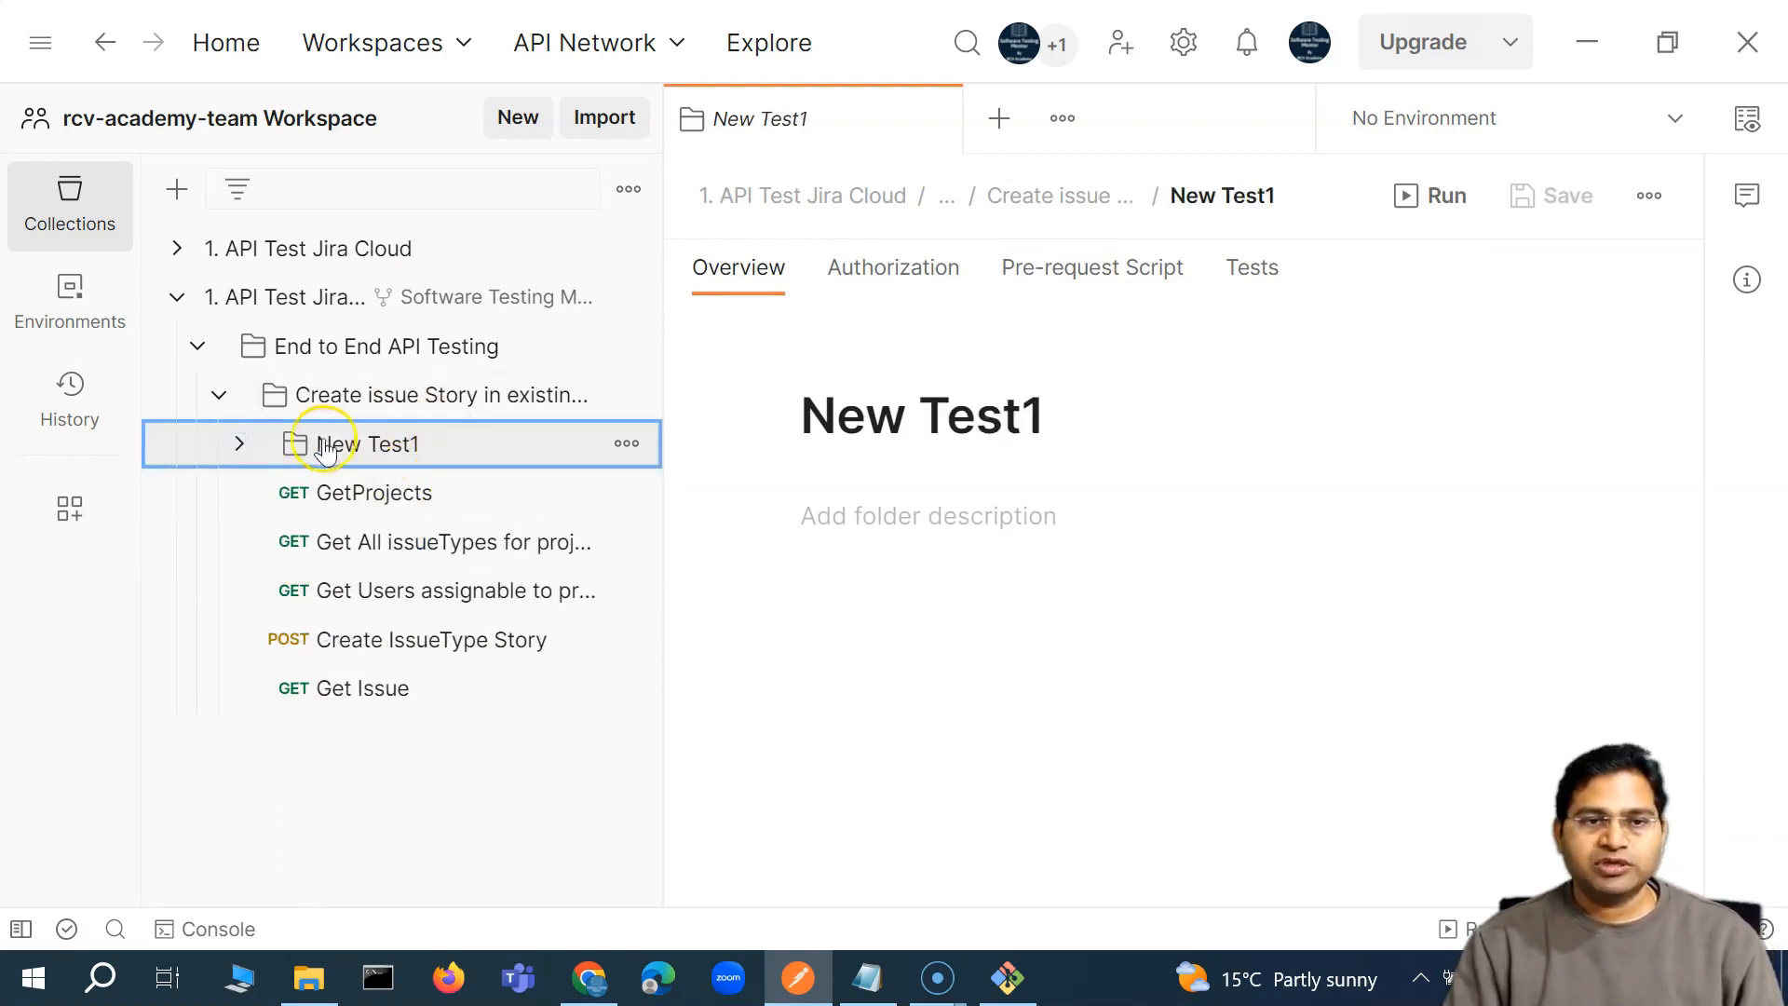
pyautogui.click(219, 394)
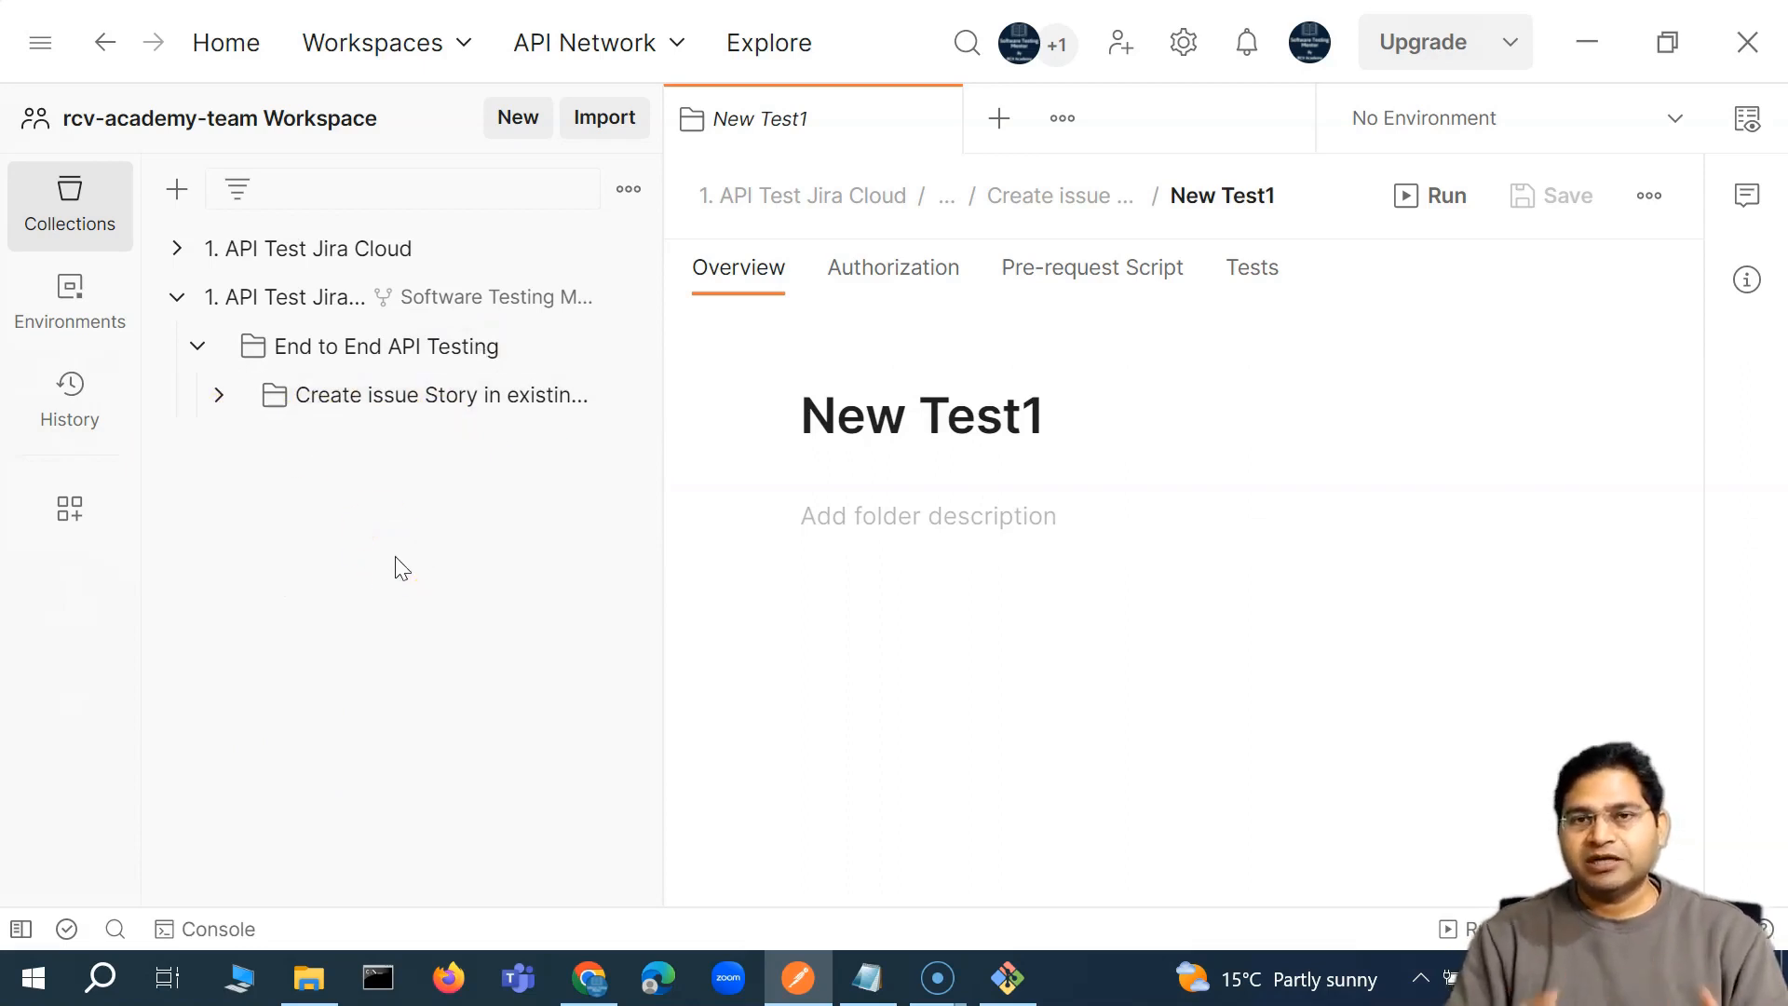
pyautogui.click(182, 298)
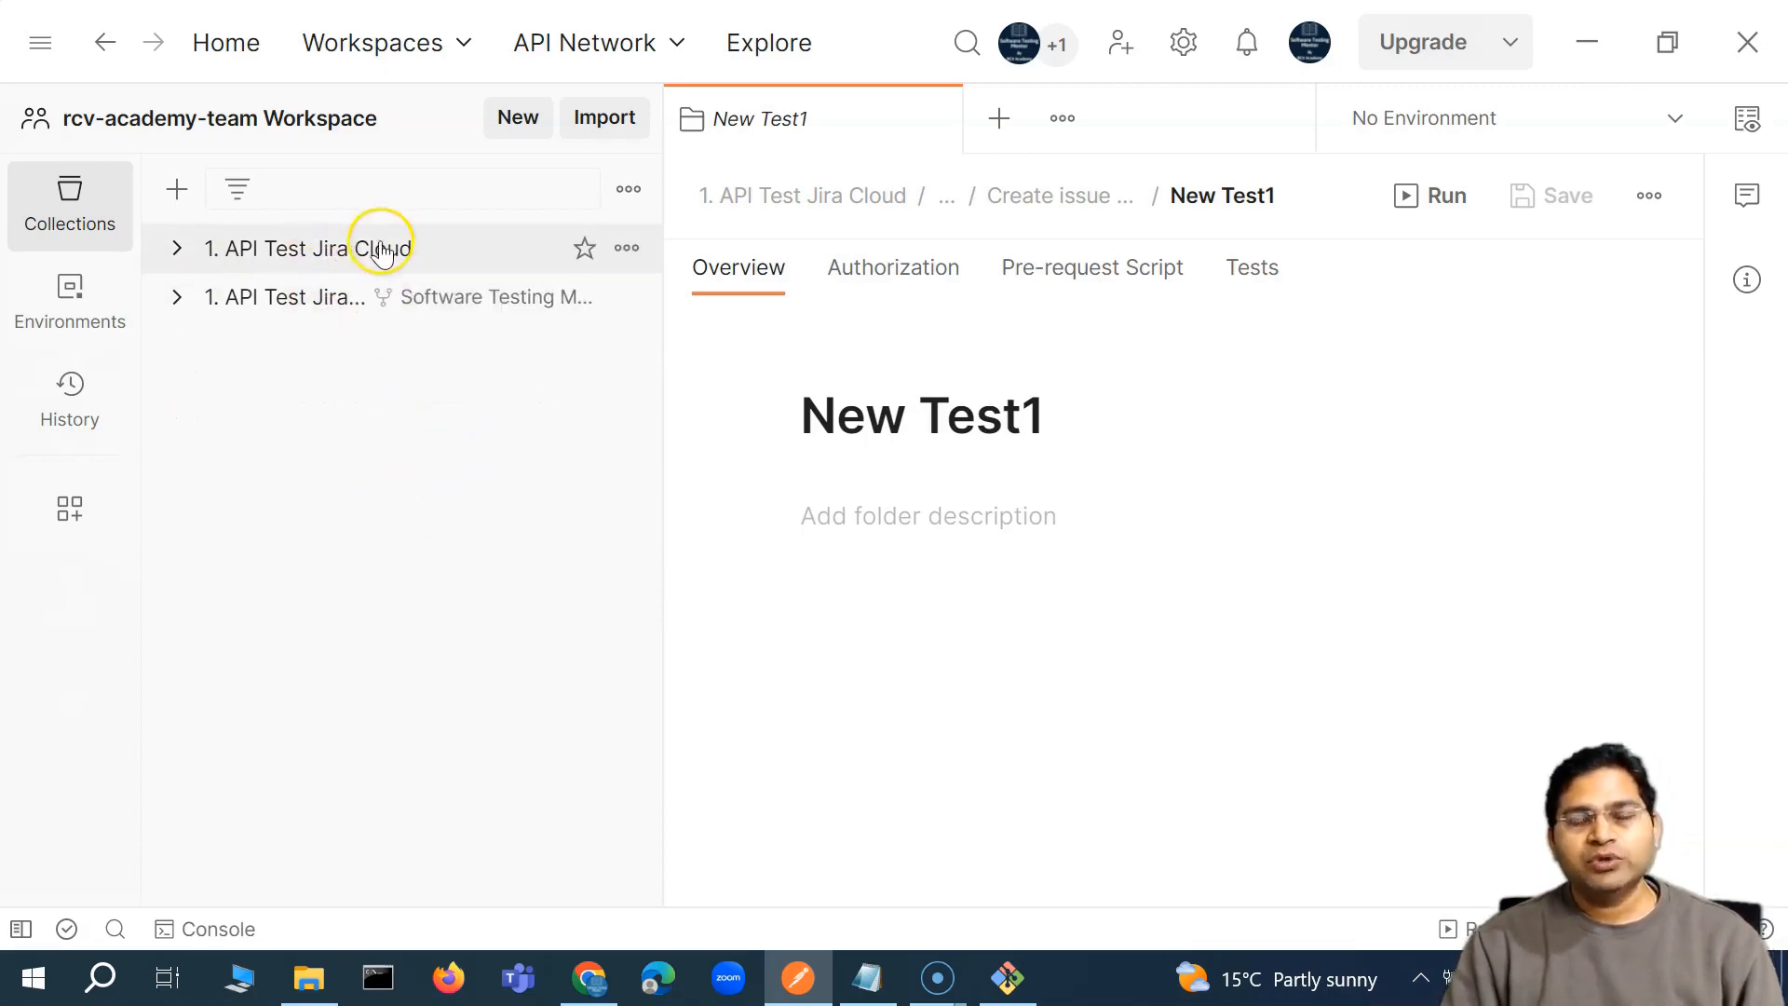
# Expand the forked 1. API Test Jira Cloud collection and open its Merge Changes comparison with the original collection
pyautogui.click(177, 302)
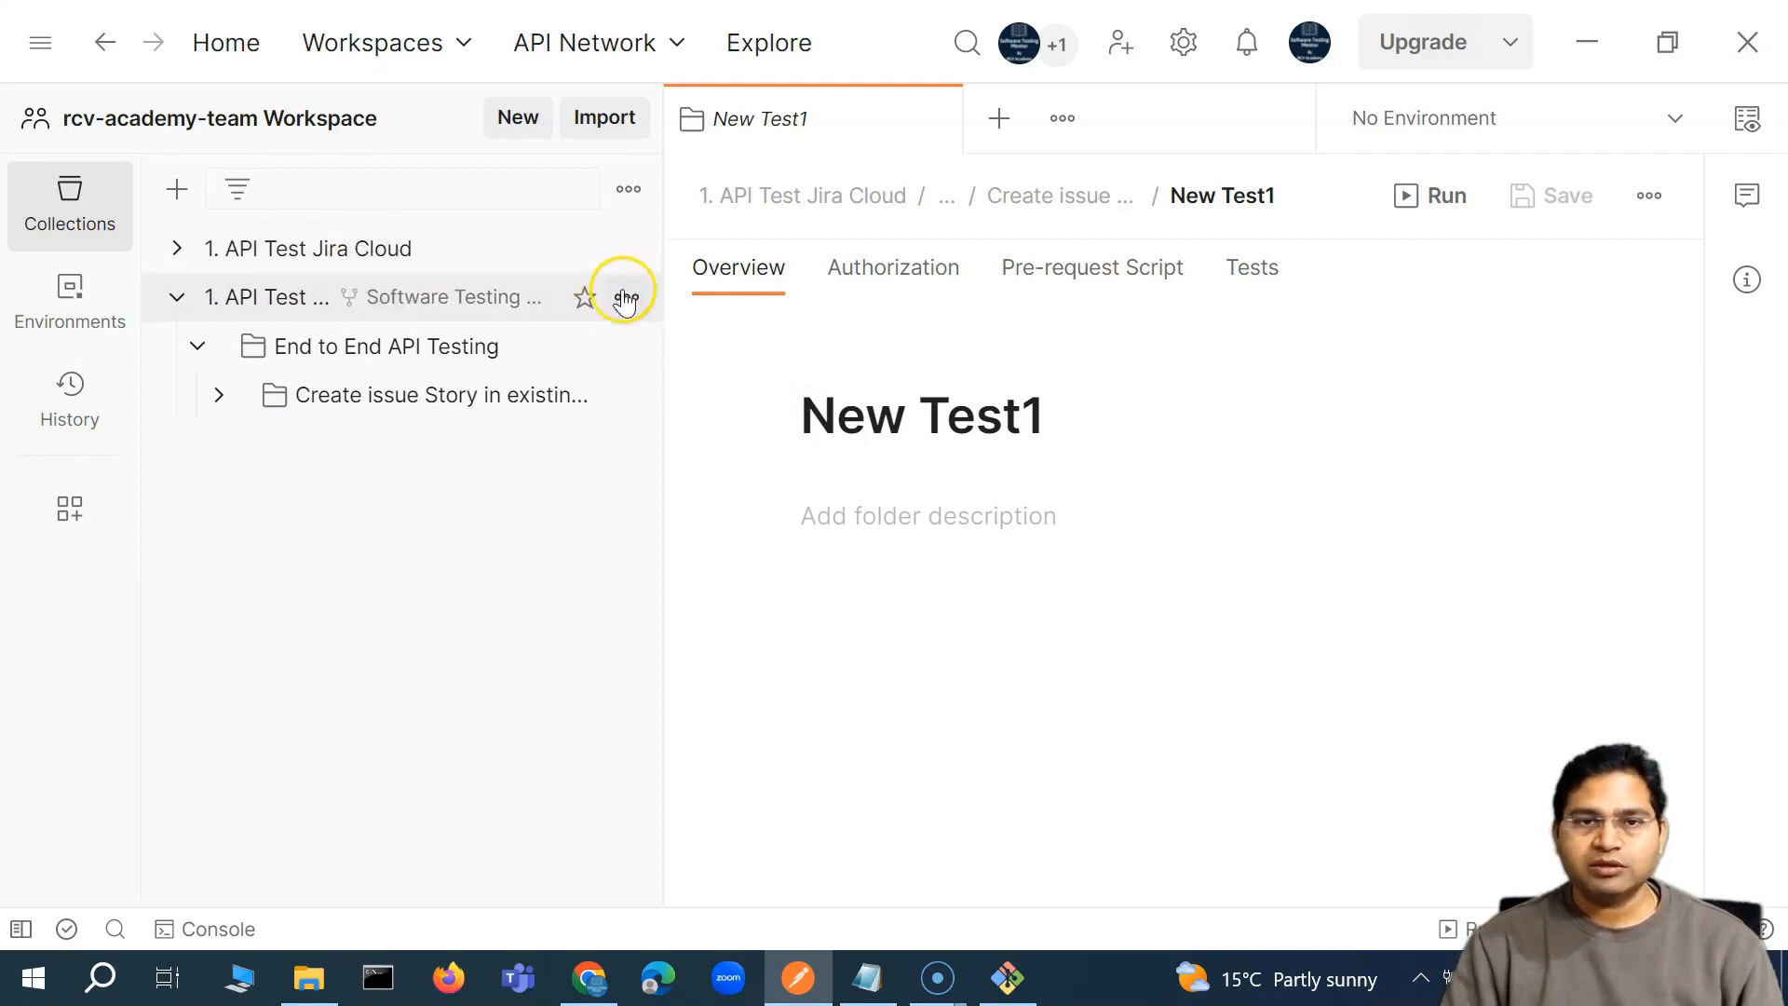
pyautogui.click(626, 296)
pyautogui.scroll(-3, 513, 703)
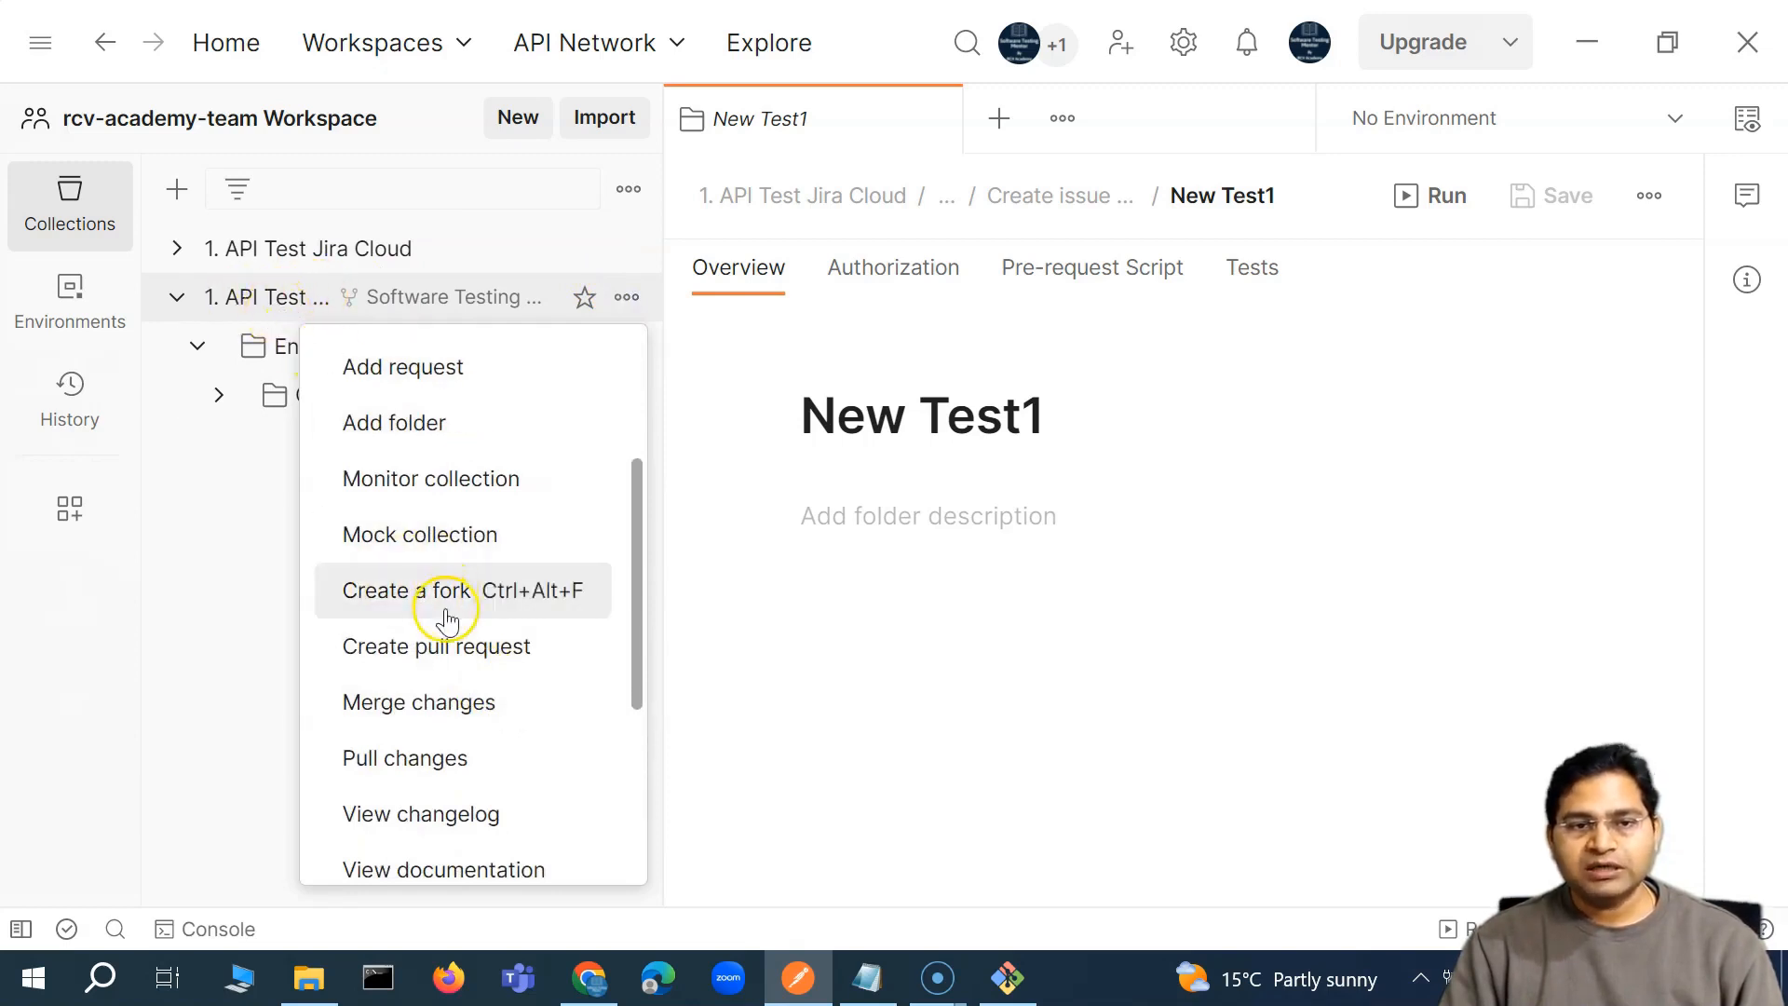
pyautogui.scroll(-2, 521, 652)
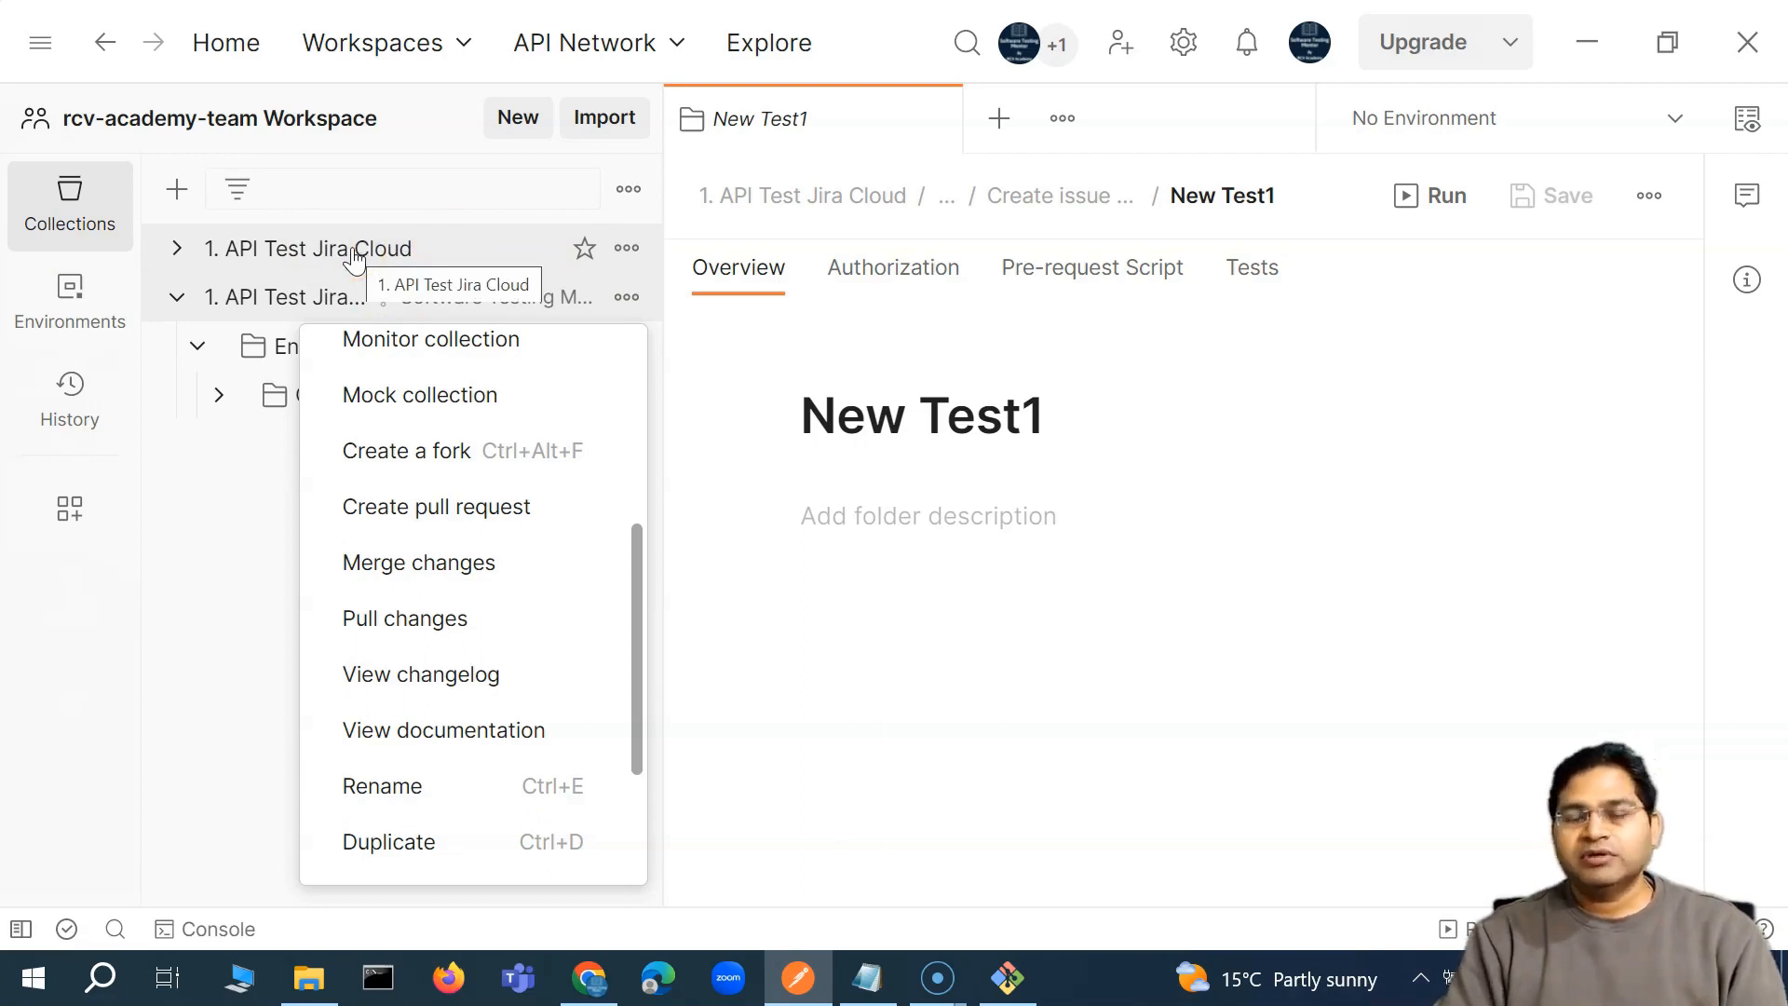
pyautogui.moveTo(470, 310)
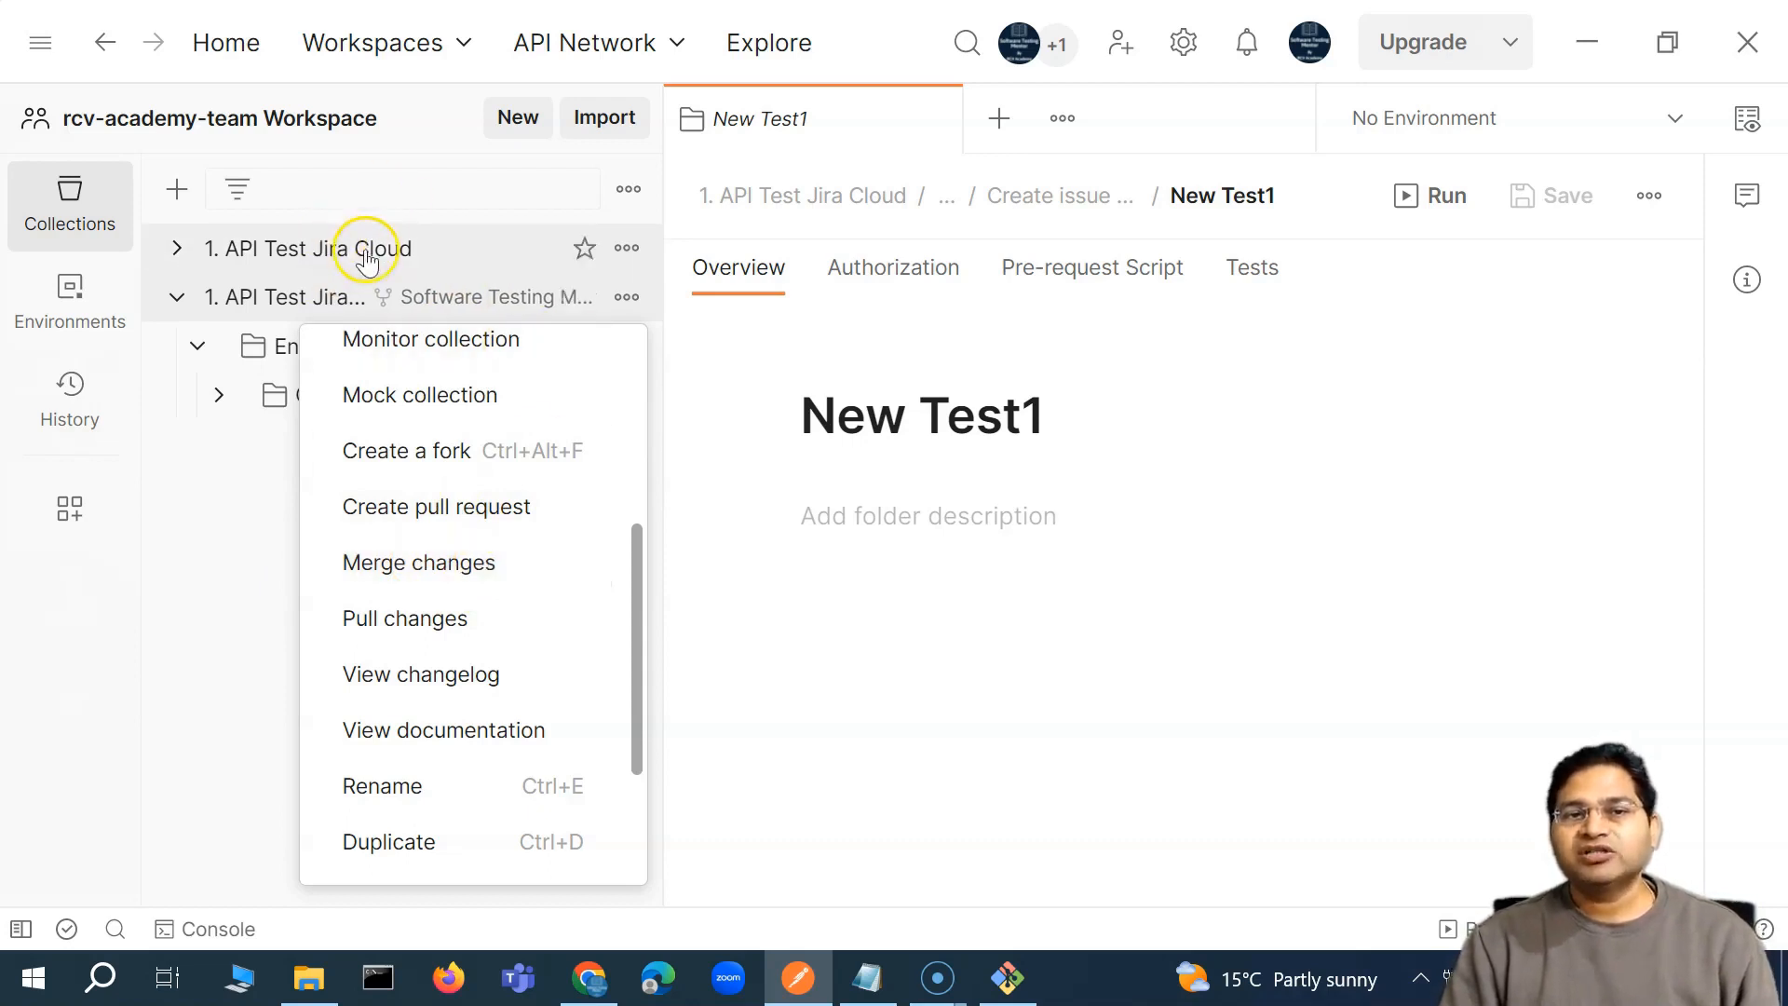
pyautogui.click(461, 568)
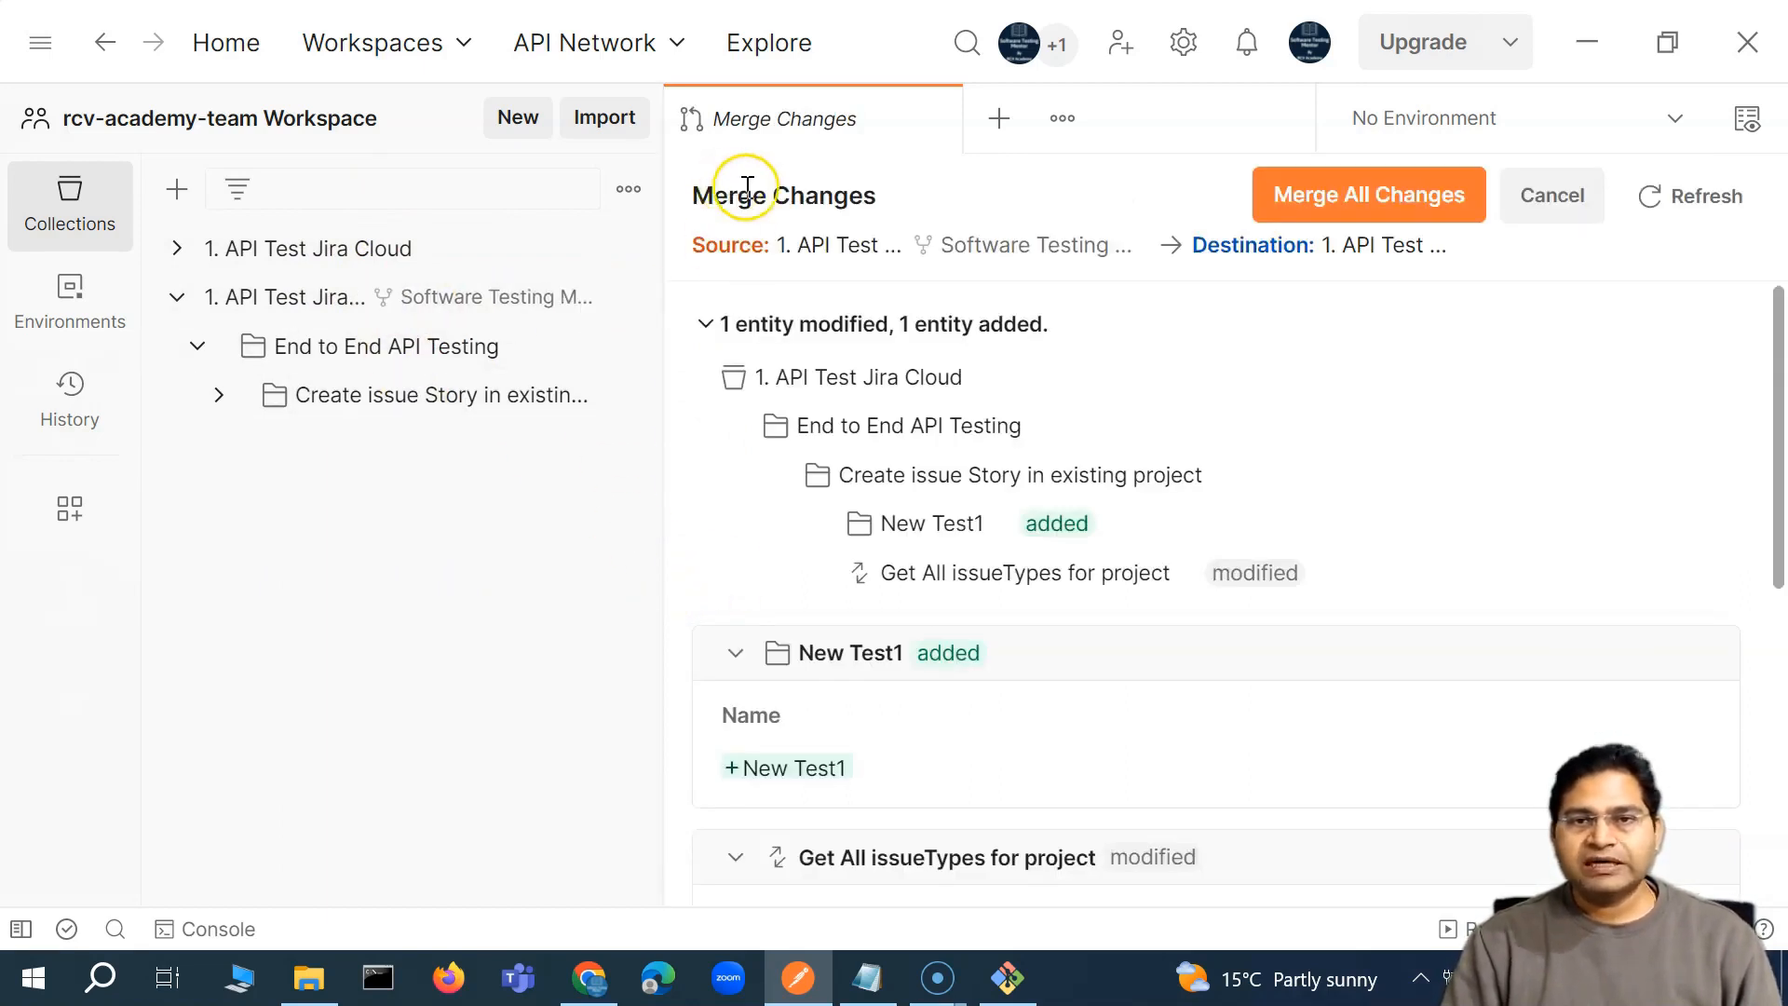
# Hide the collections list and review the fork's differences for the New Test1 folder and the Get All issueTypes for project tests
pyautogui.moveTo(654, 610); pyautogui.dragTo(127, 549)
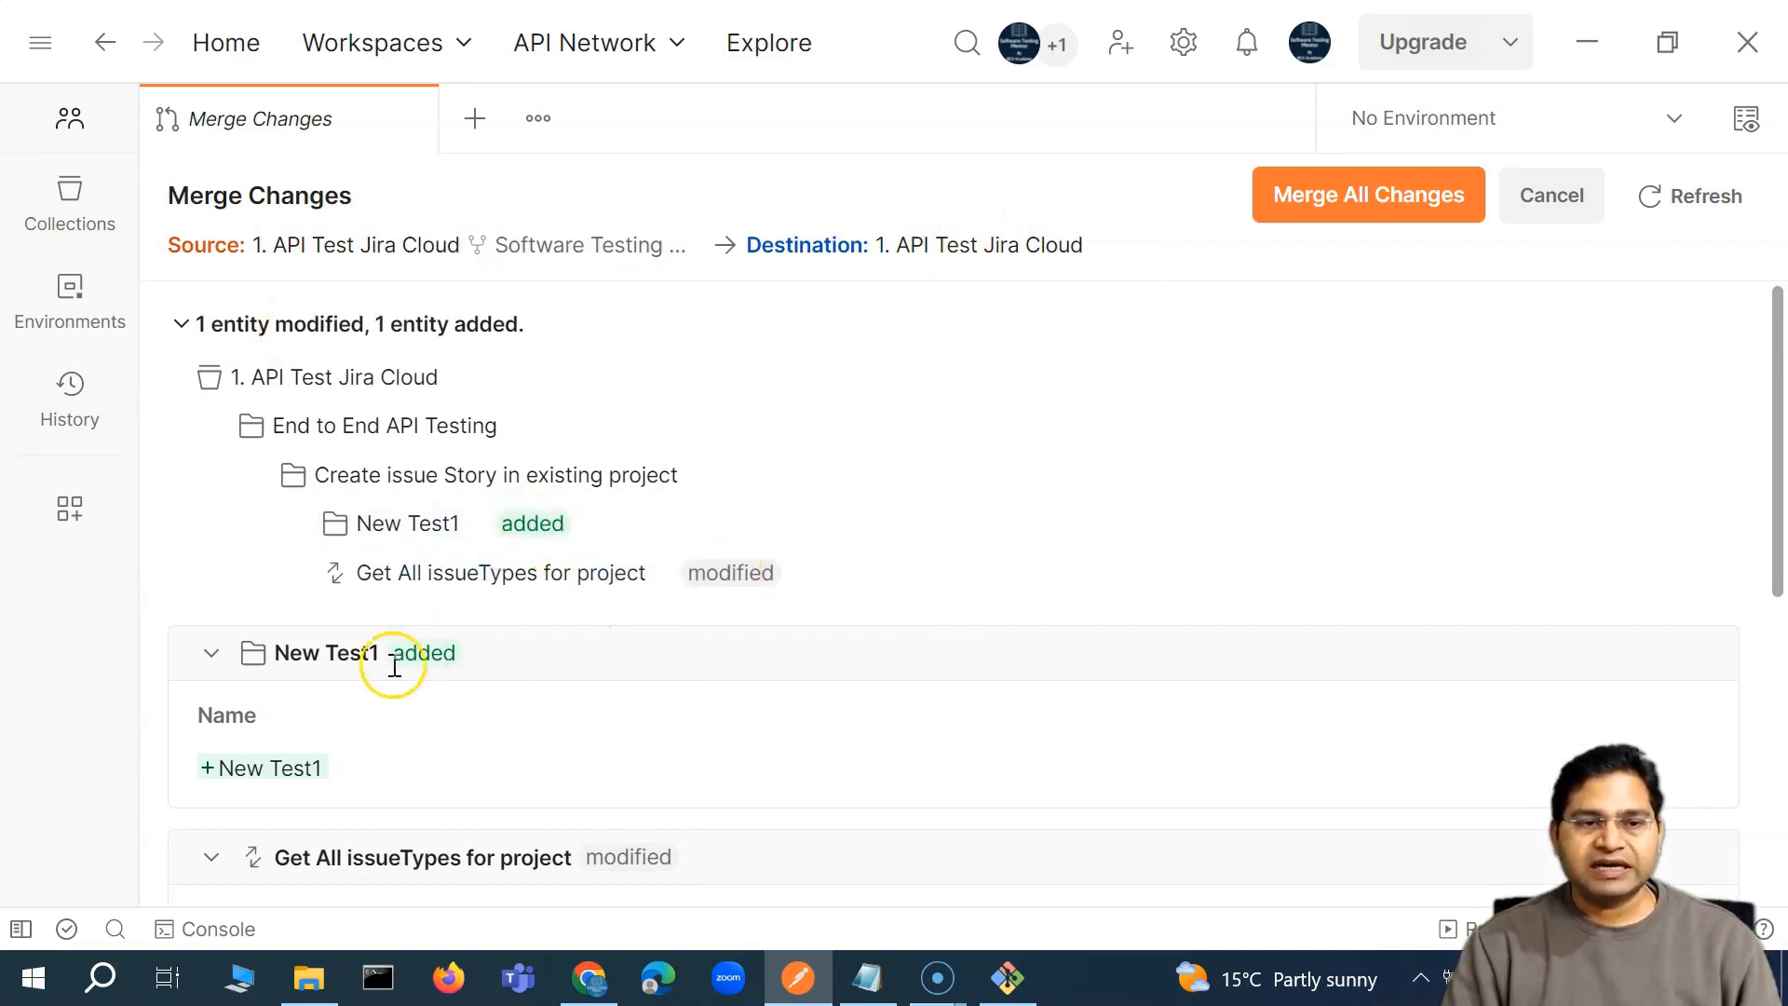
pyautogui.click(209, 658)
pyautogui.click(209, 657)
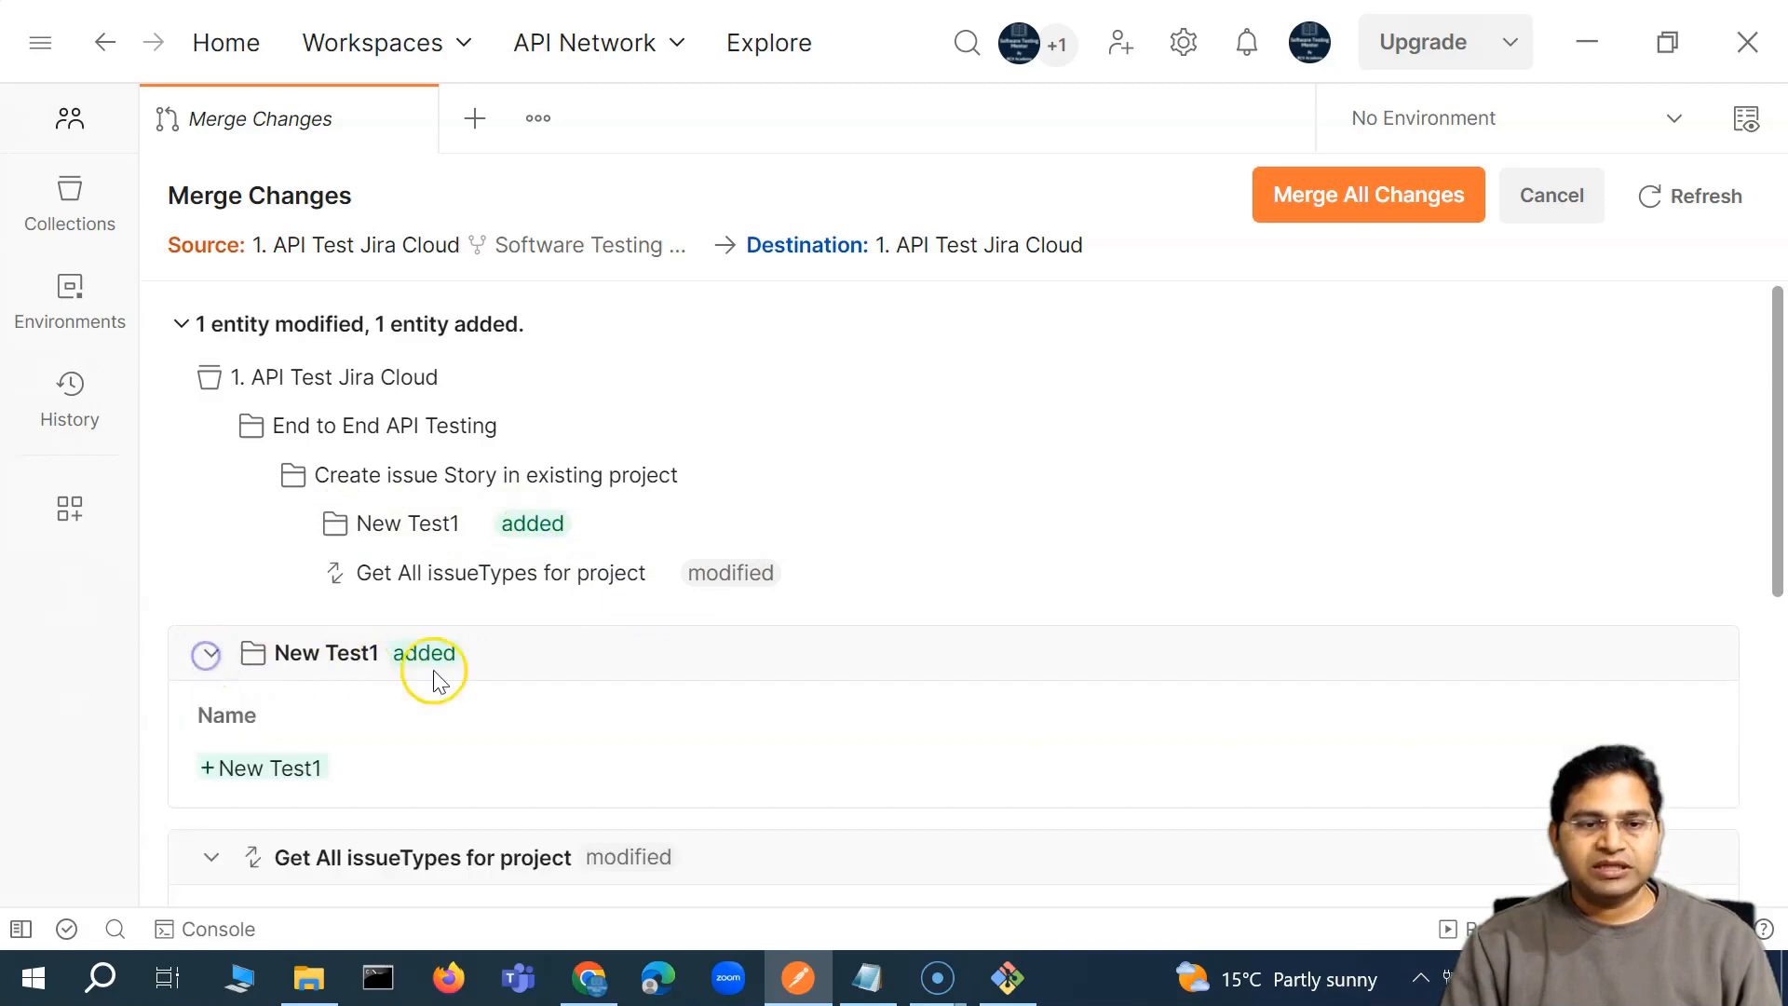
pyautogui.scroll(-1, 182, 666)
pyautogui.scroll(-5, 532, 727)
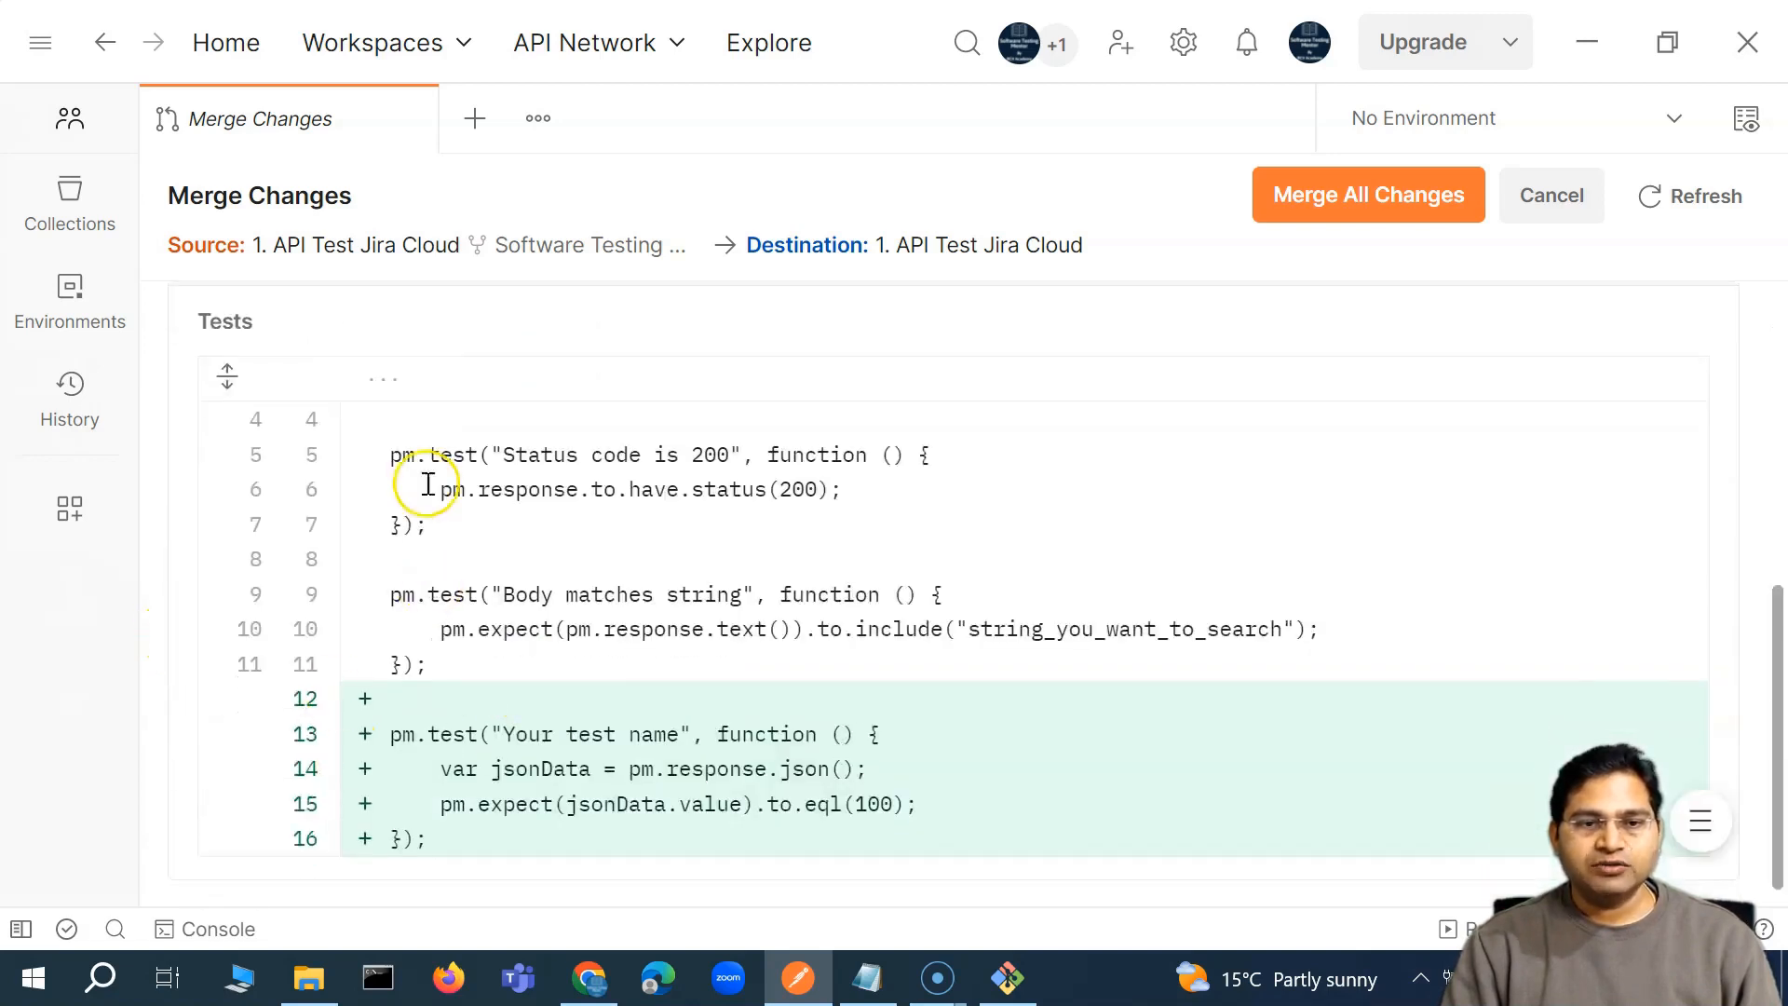
pyautogui.scroll(6, 503, 786)
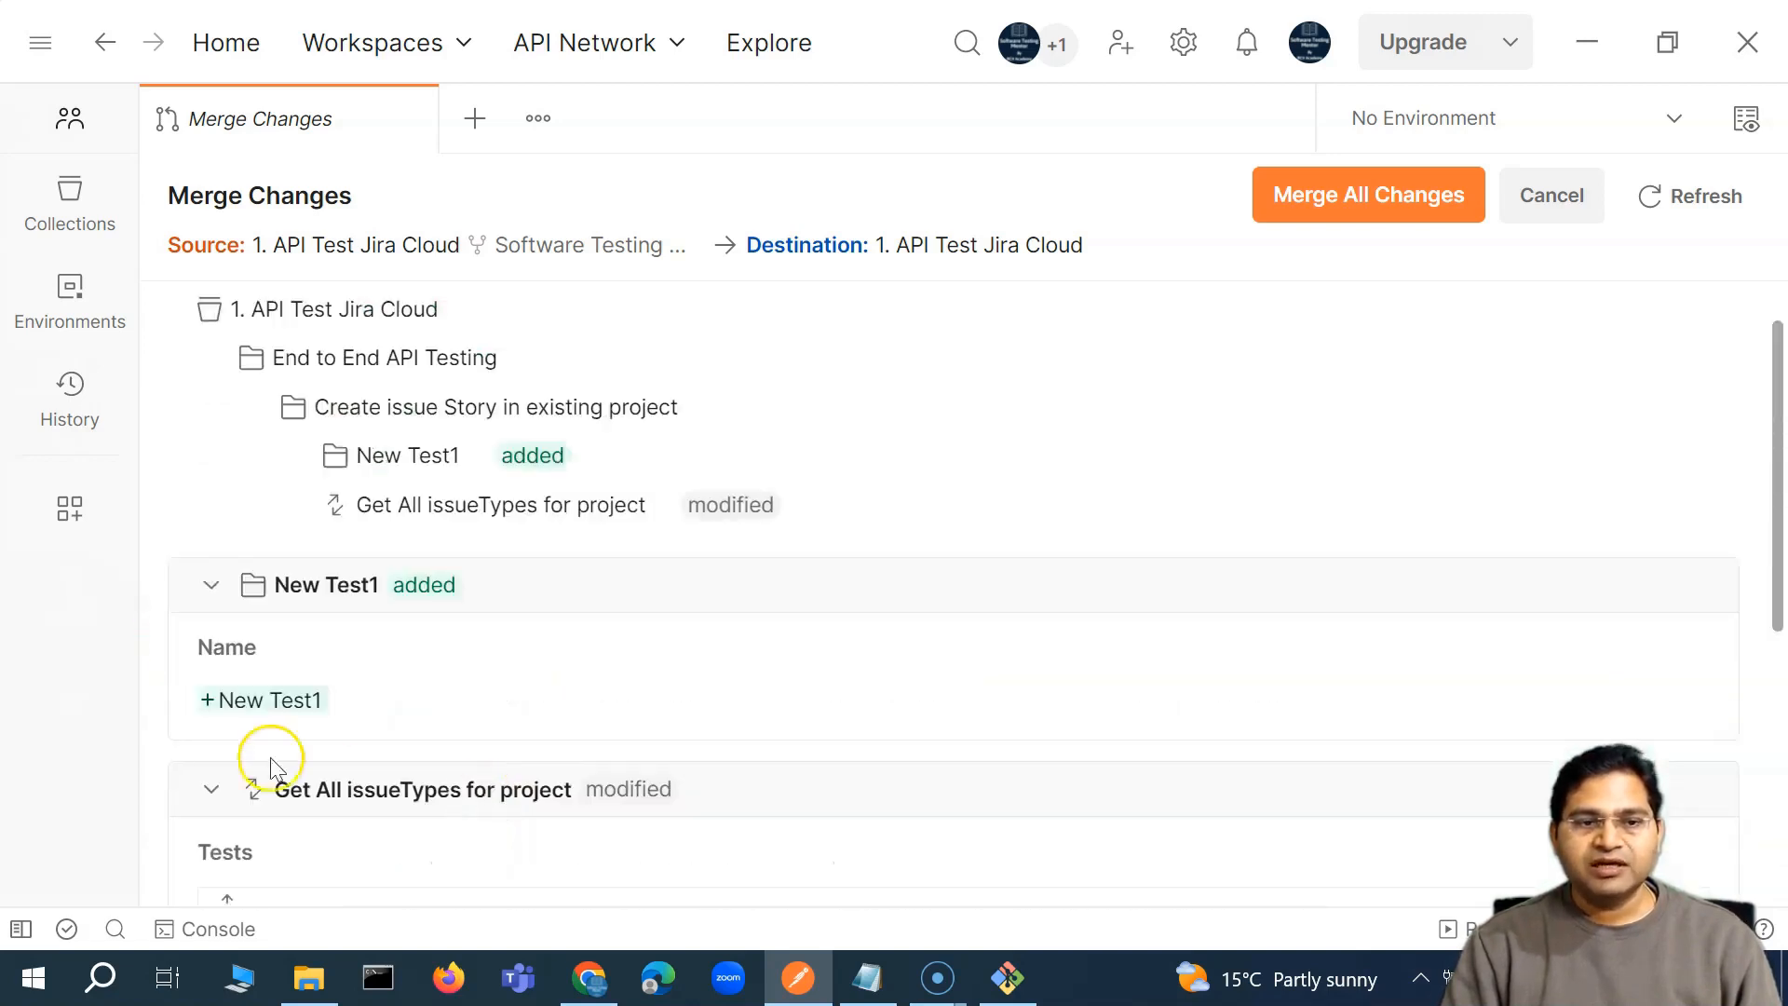
pyautogui.scroll(1, 546, 671)
pyautogui.scroll(-6, 547, 590)
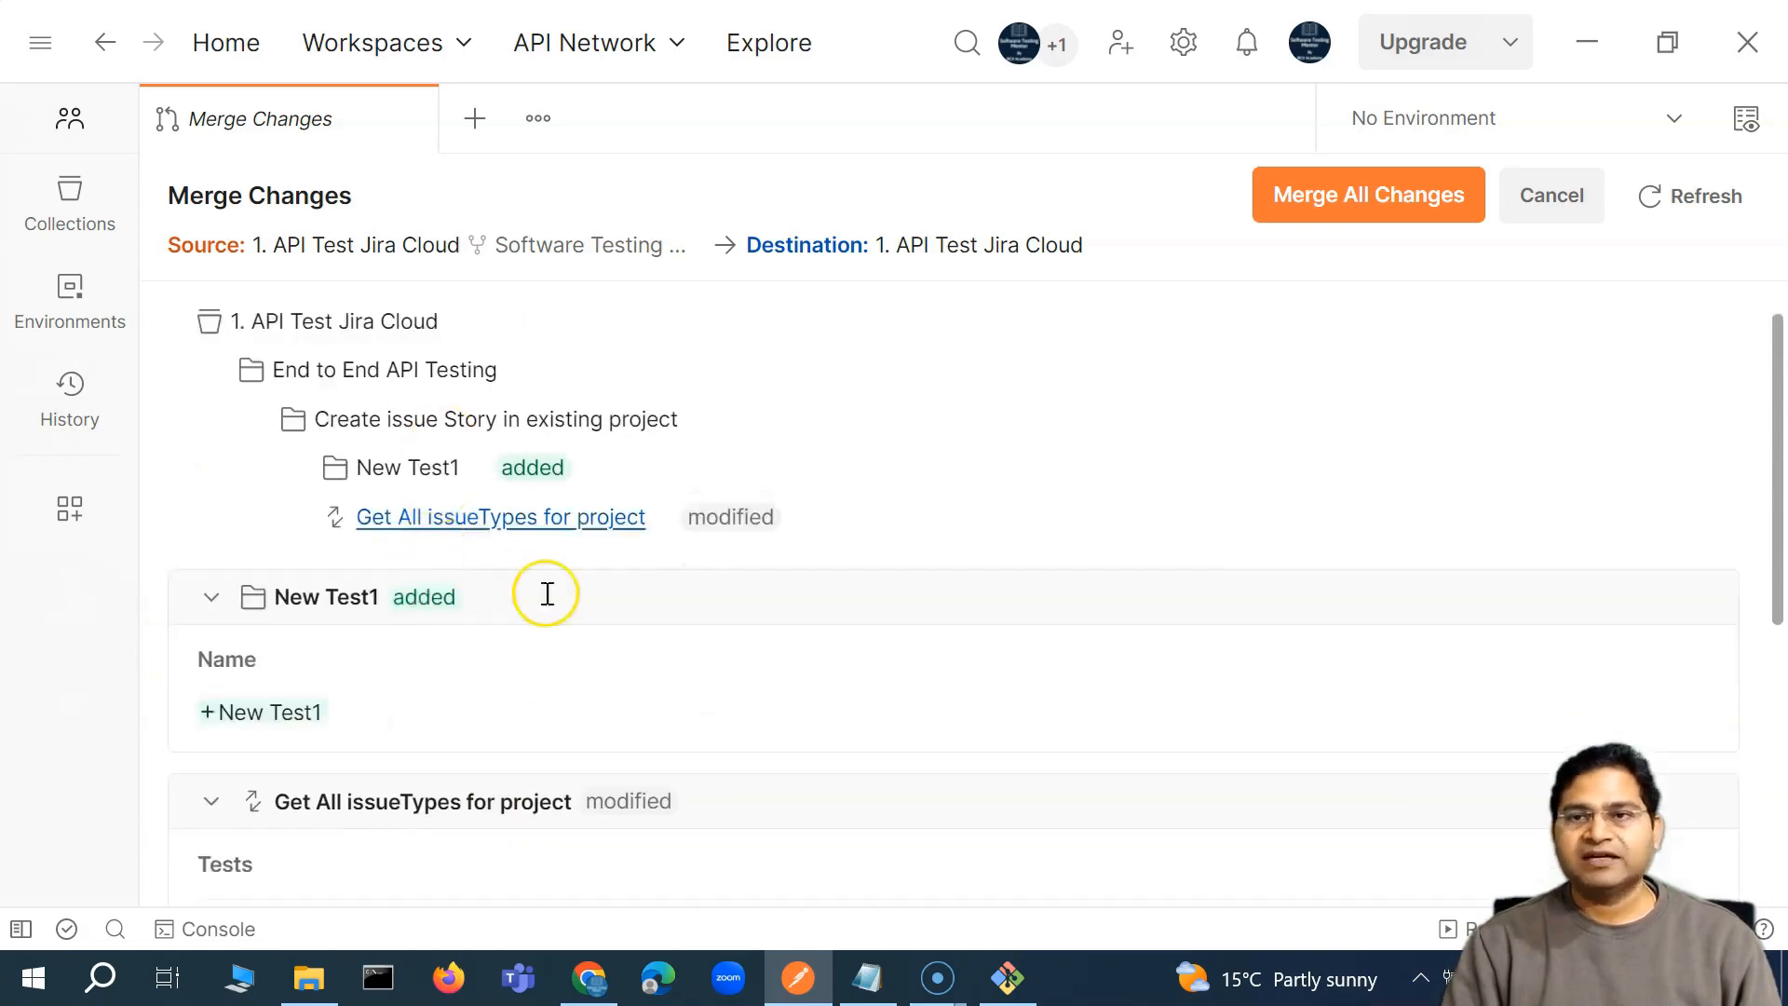
pyautogui.scroll(7, 592, 669)
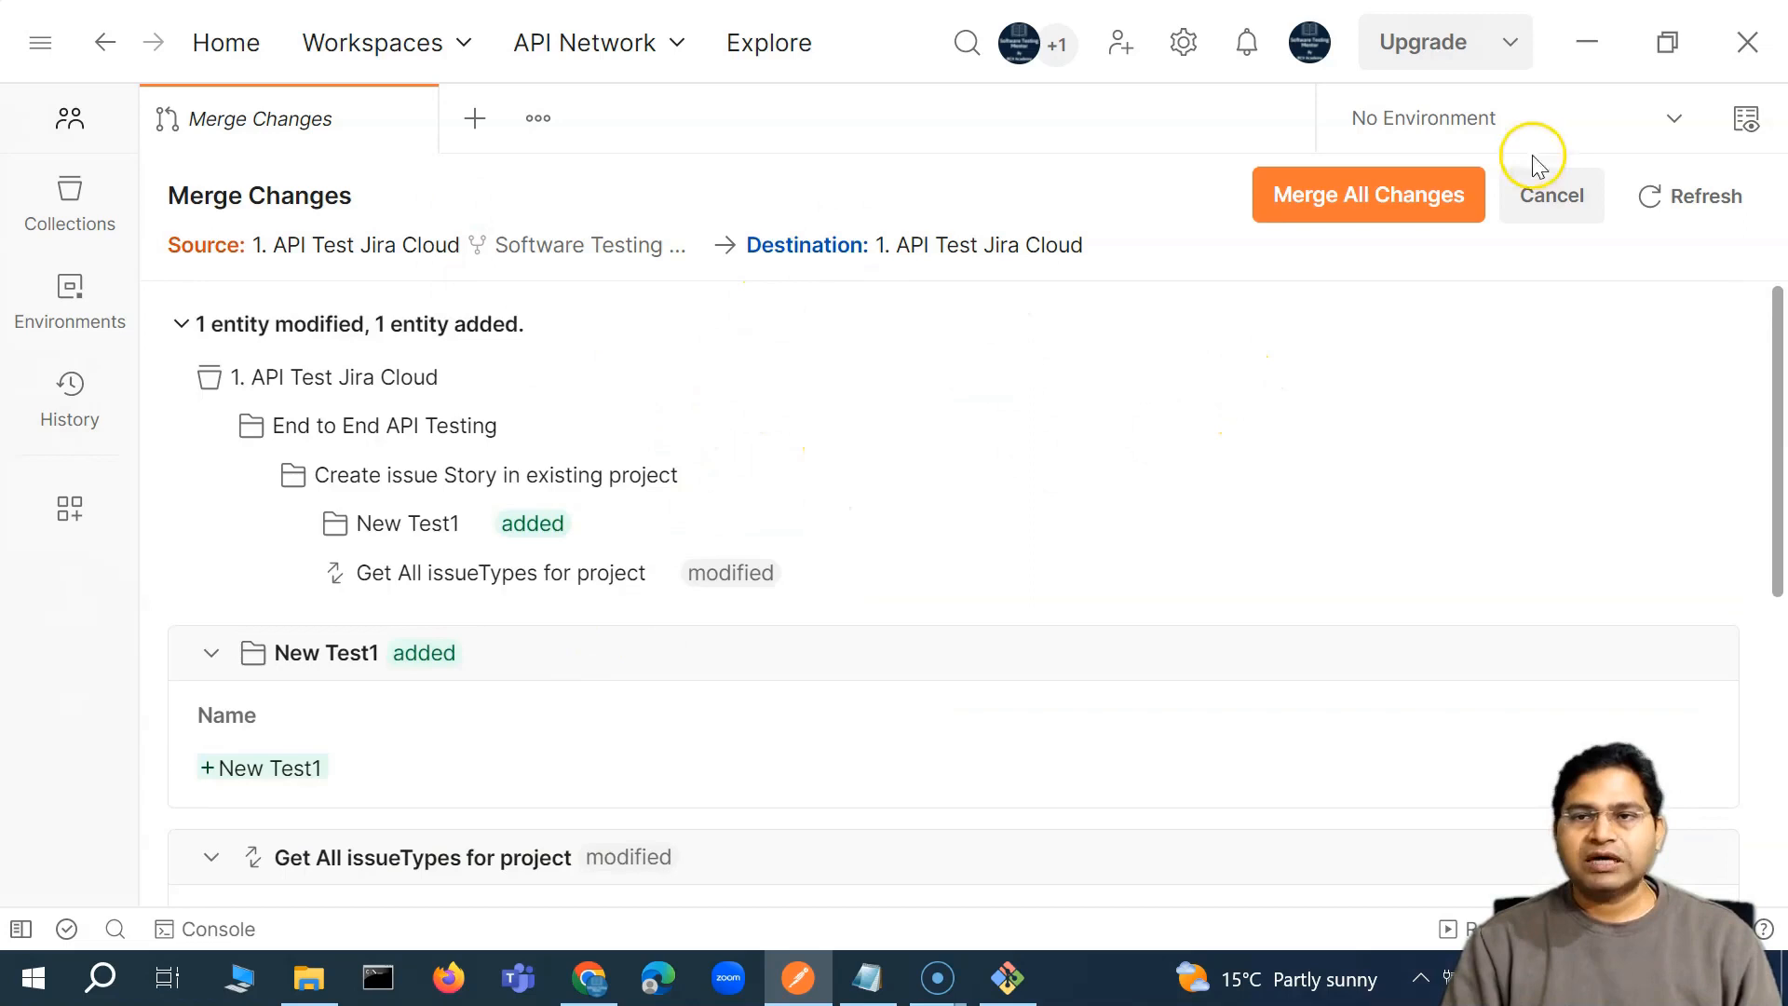
pyautogui.click(1369, 203)
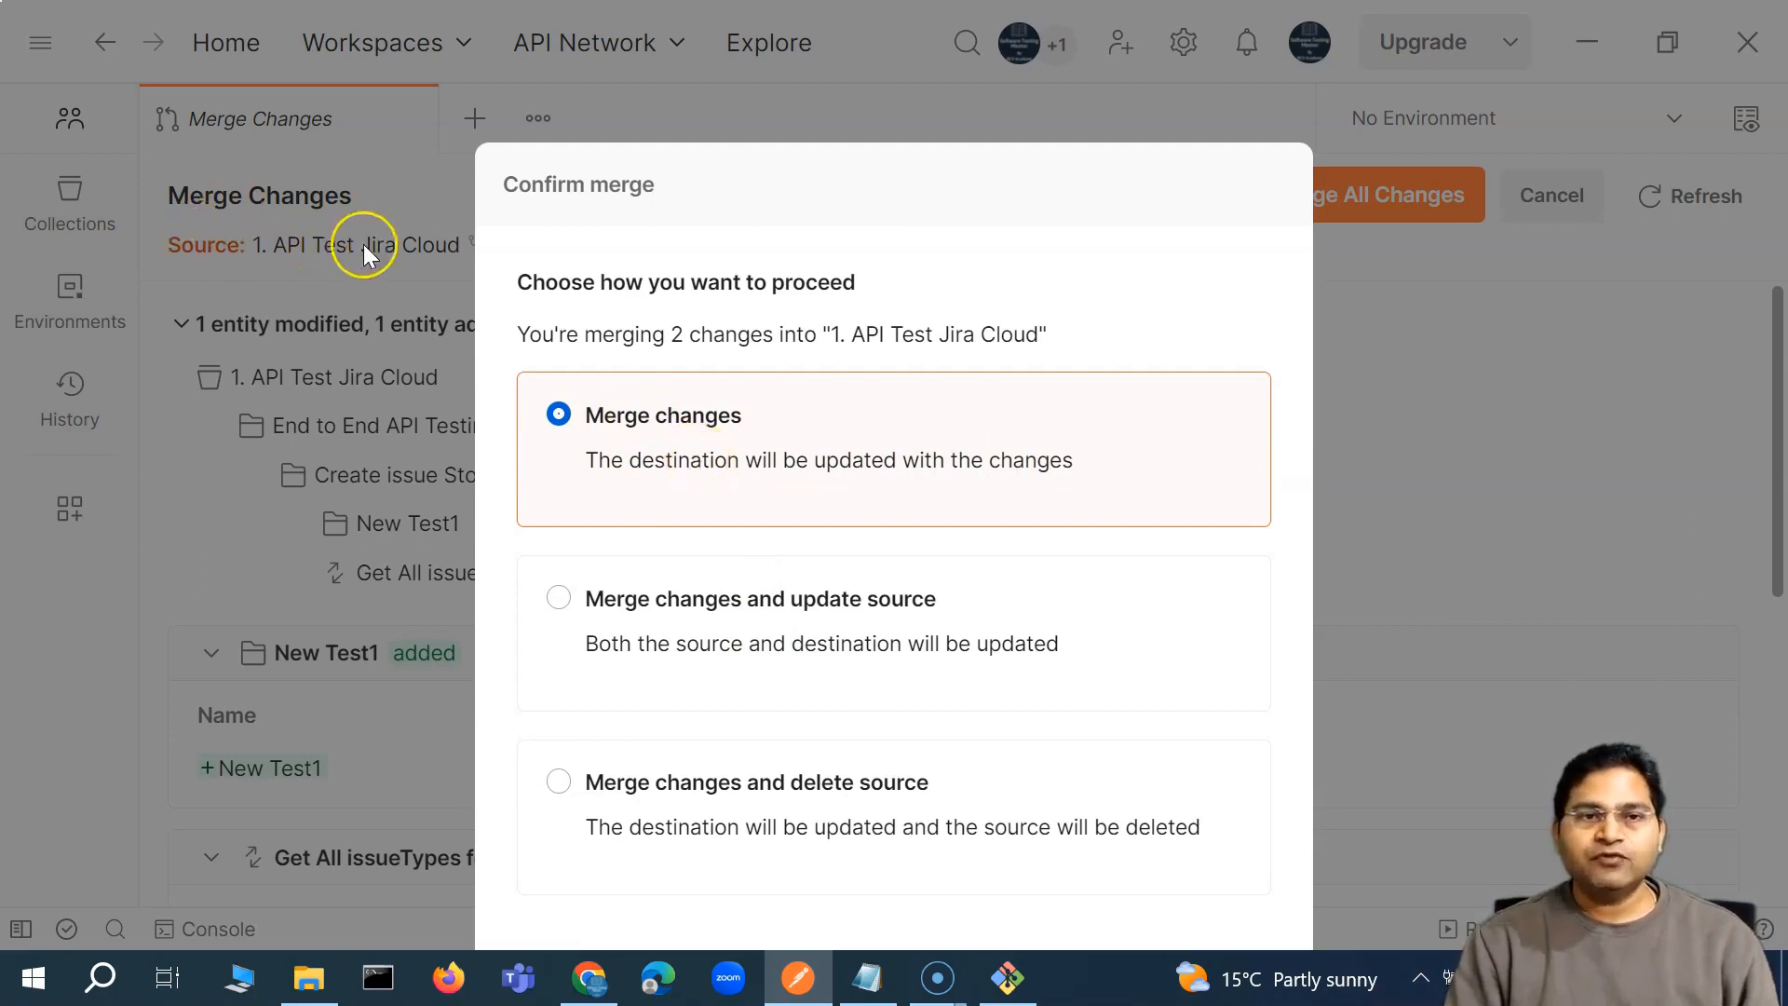
pyautogui.click(689, 600)
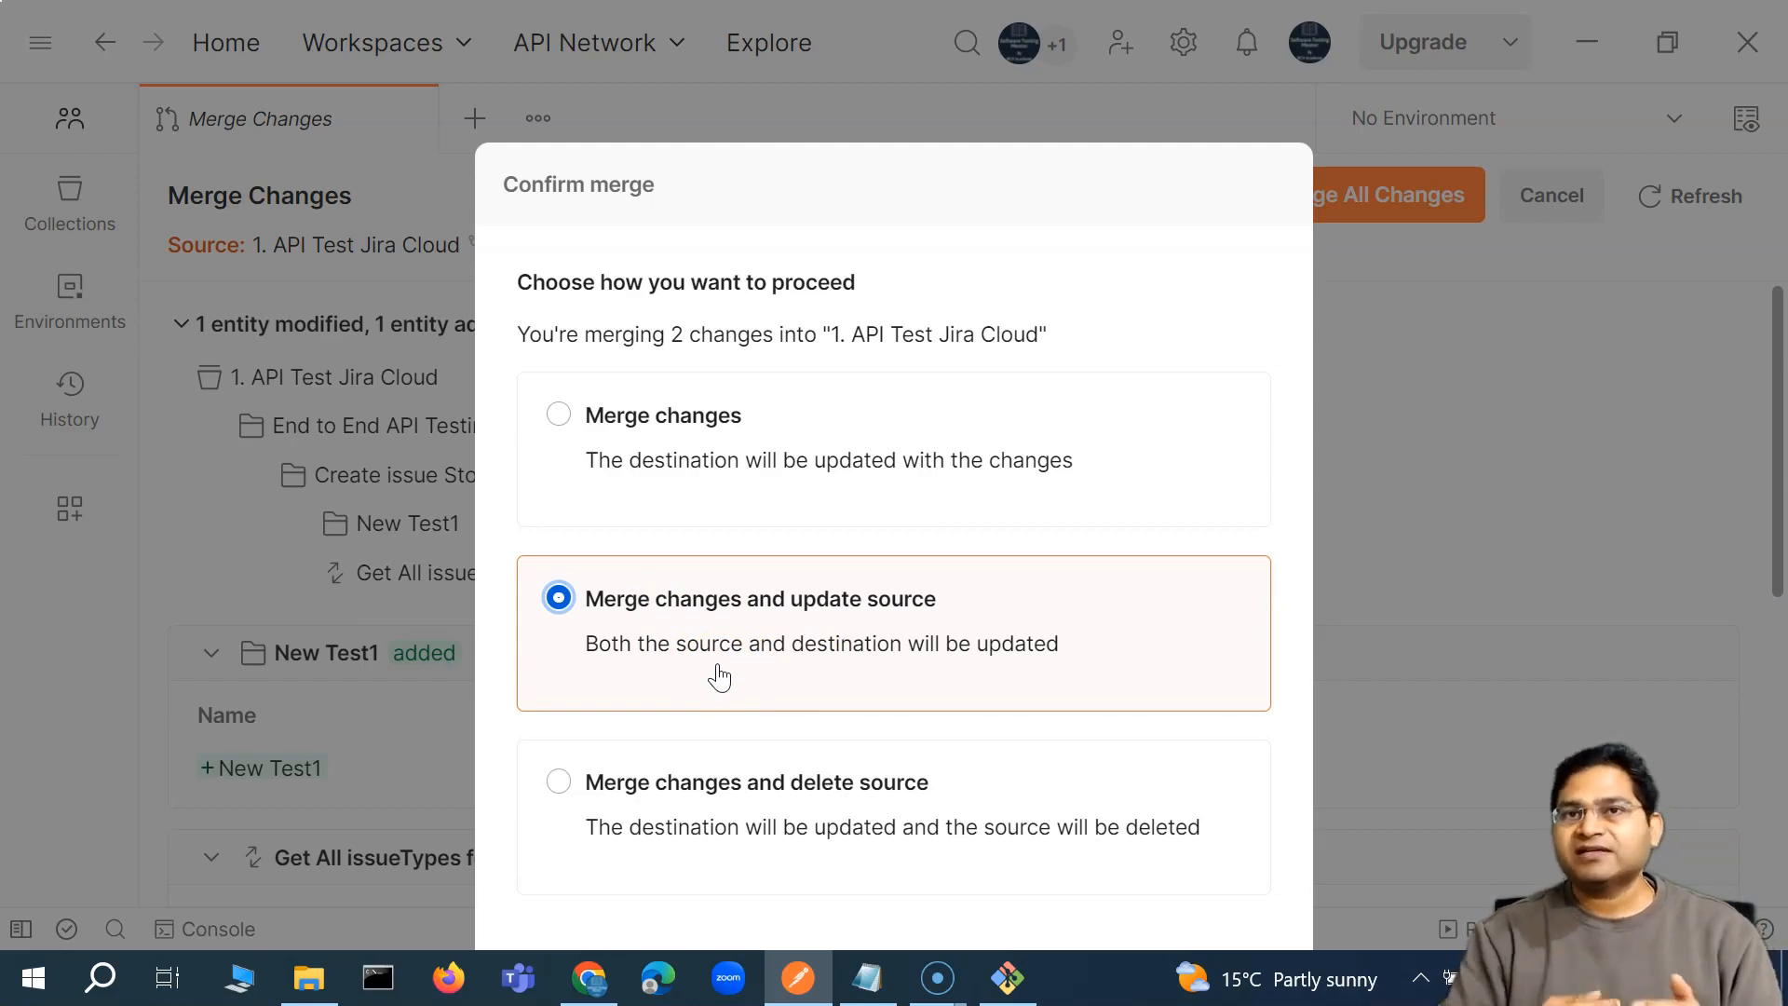
pyautogui.click(885, 686)
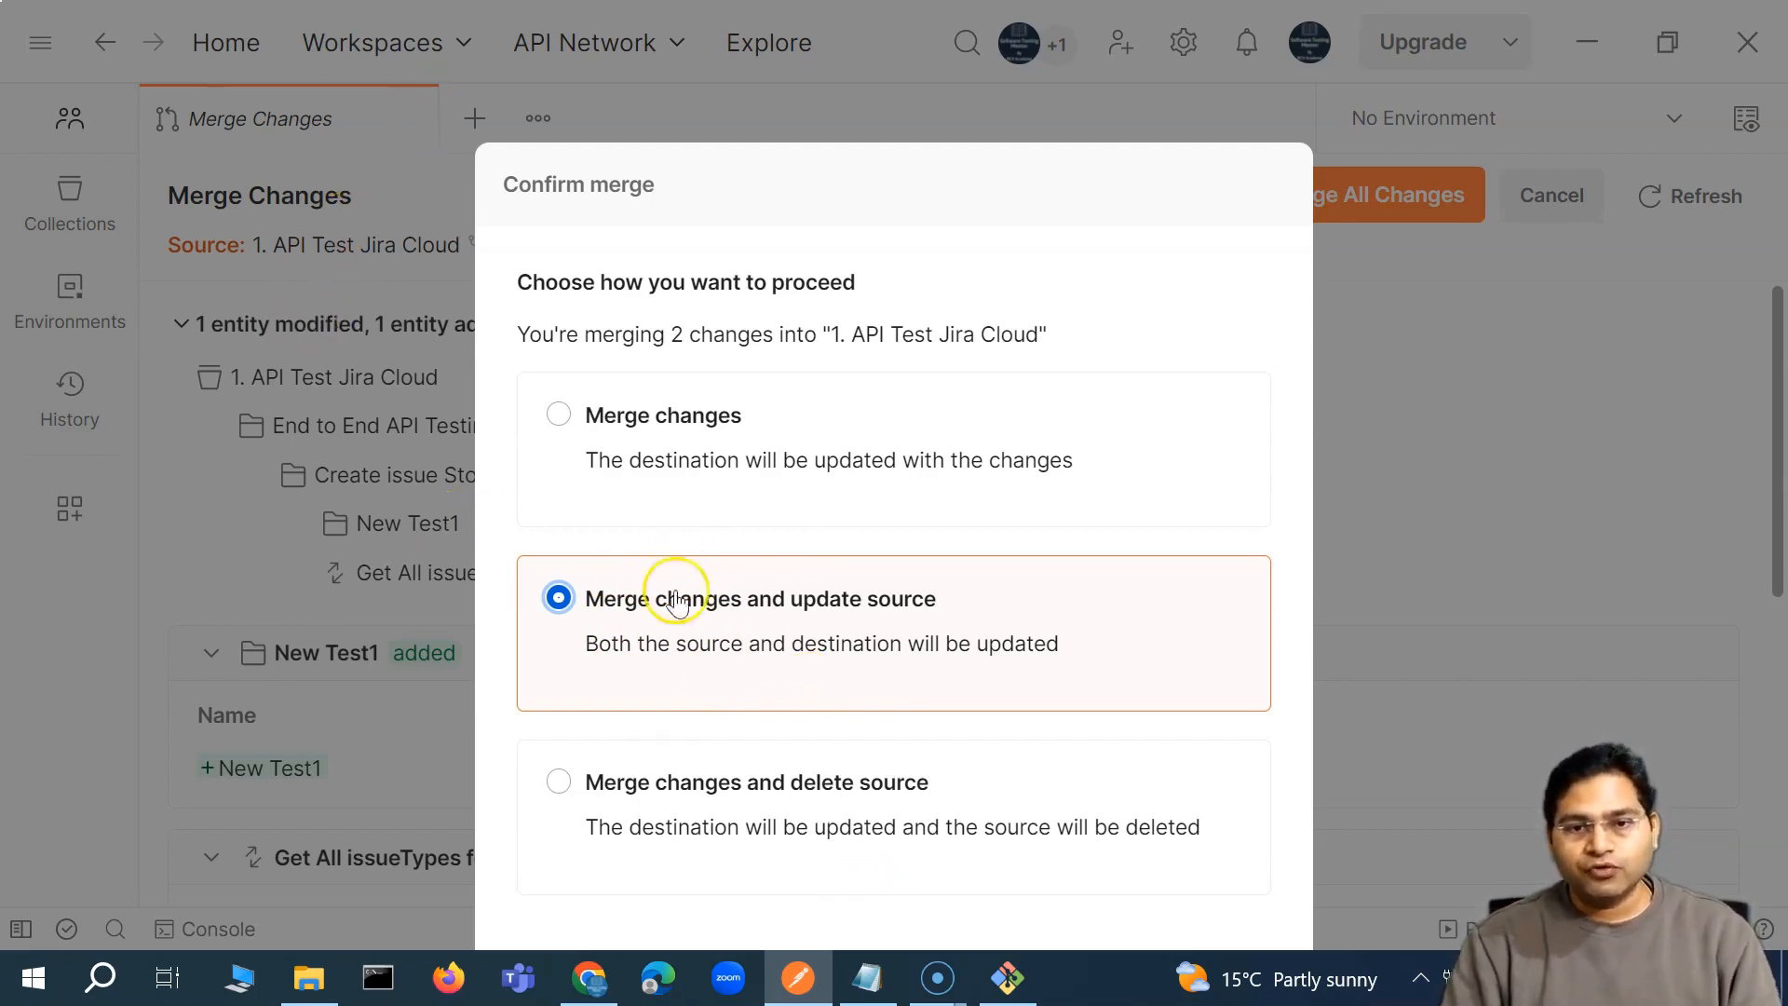
pyautogui.click(599, 785)
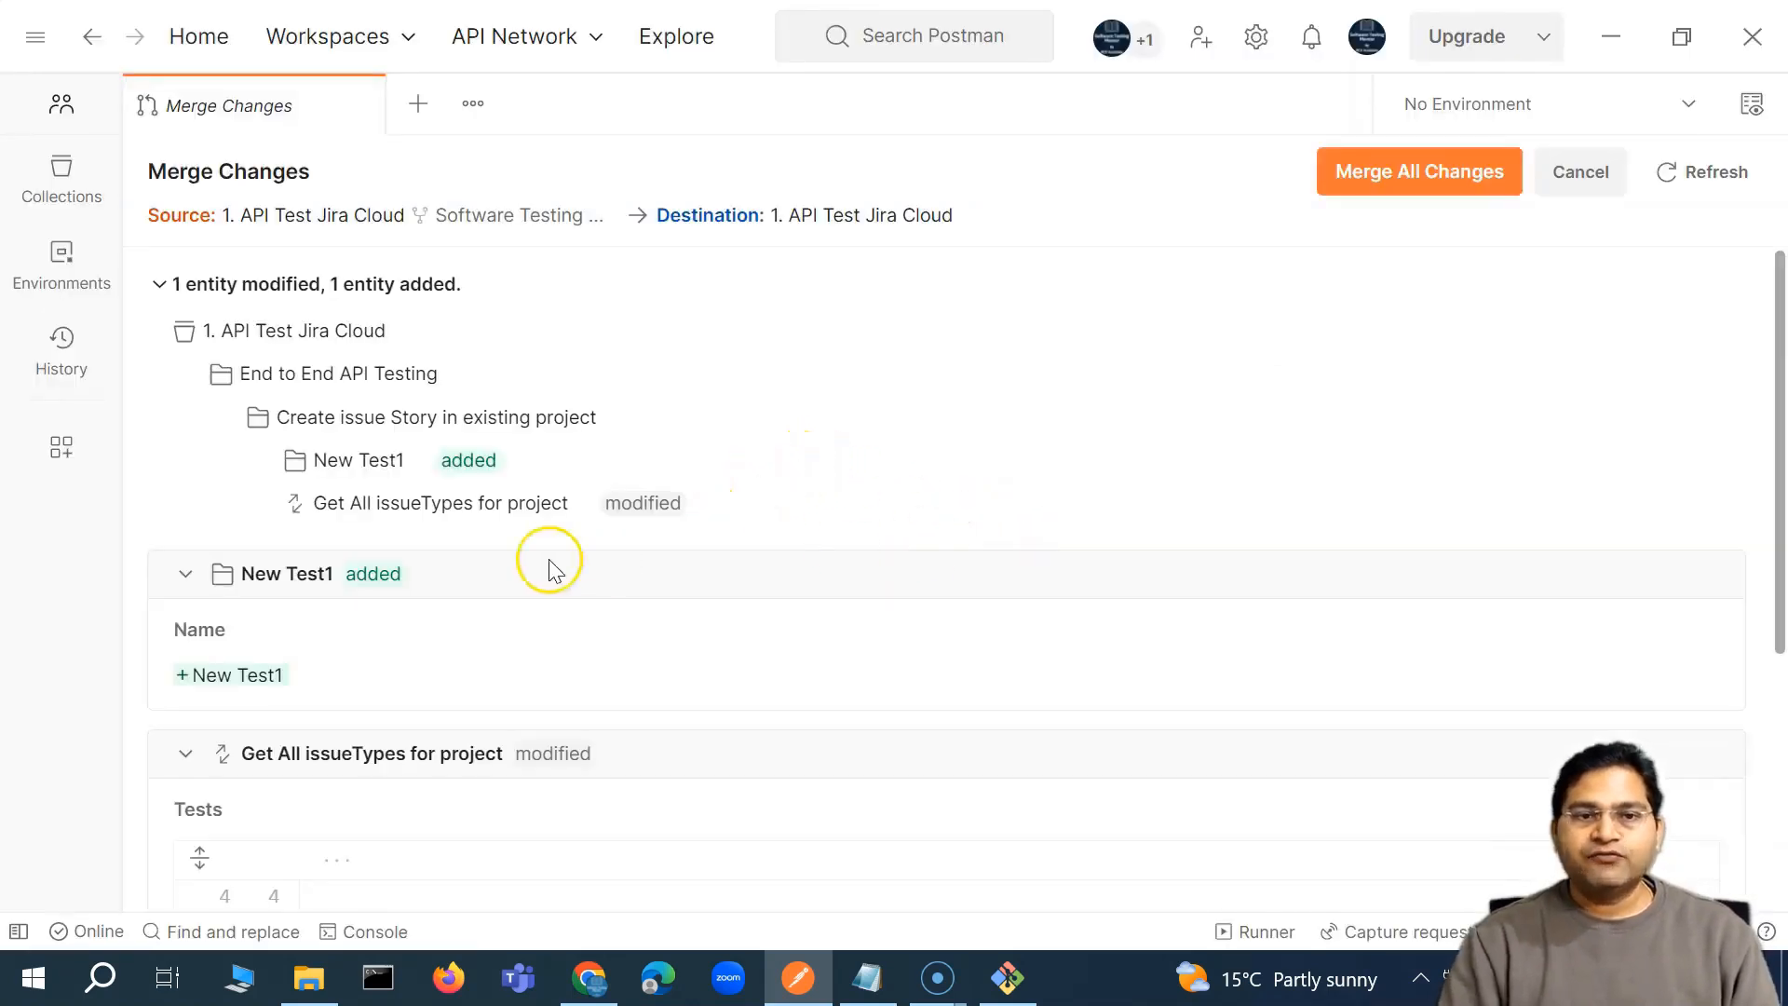
# Show the collections list again and merge all fork changes into the original collection with the Merge changes and update source option
pyautogui.click(61, 187)
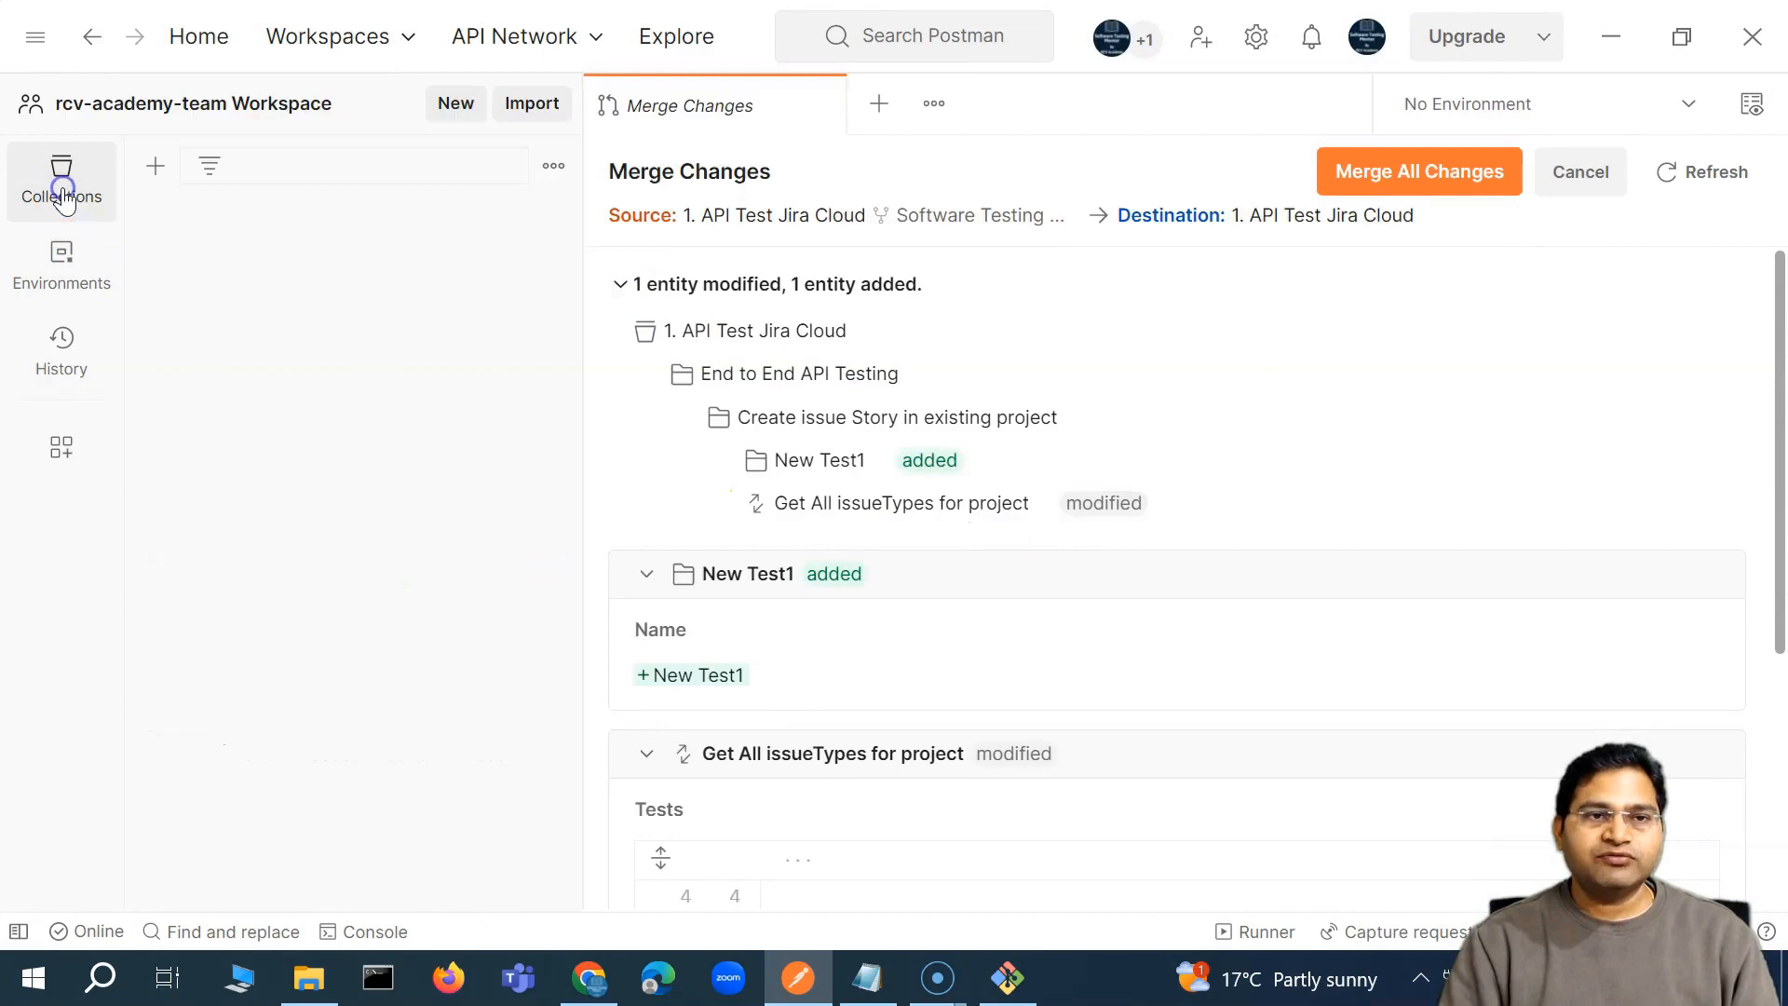
pyautogui.click(161, 262)
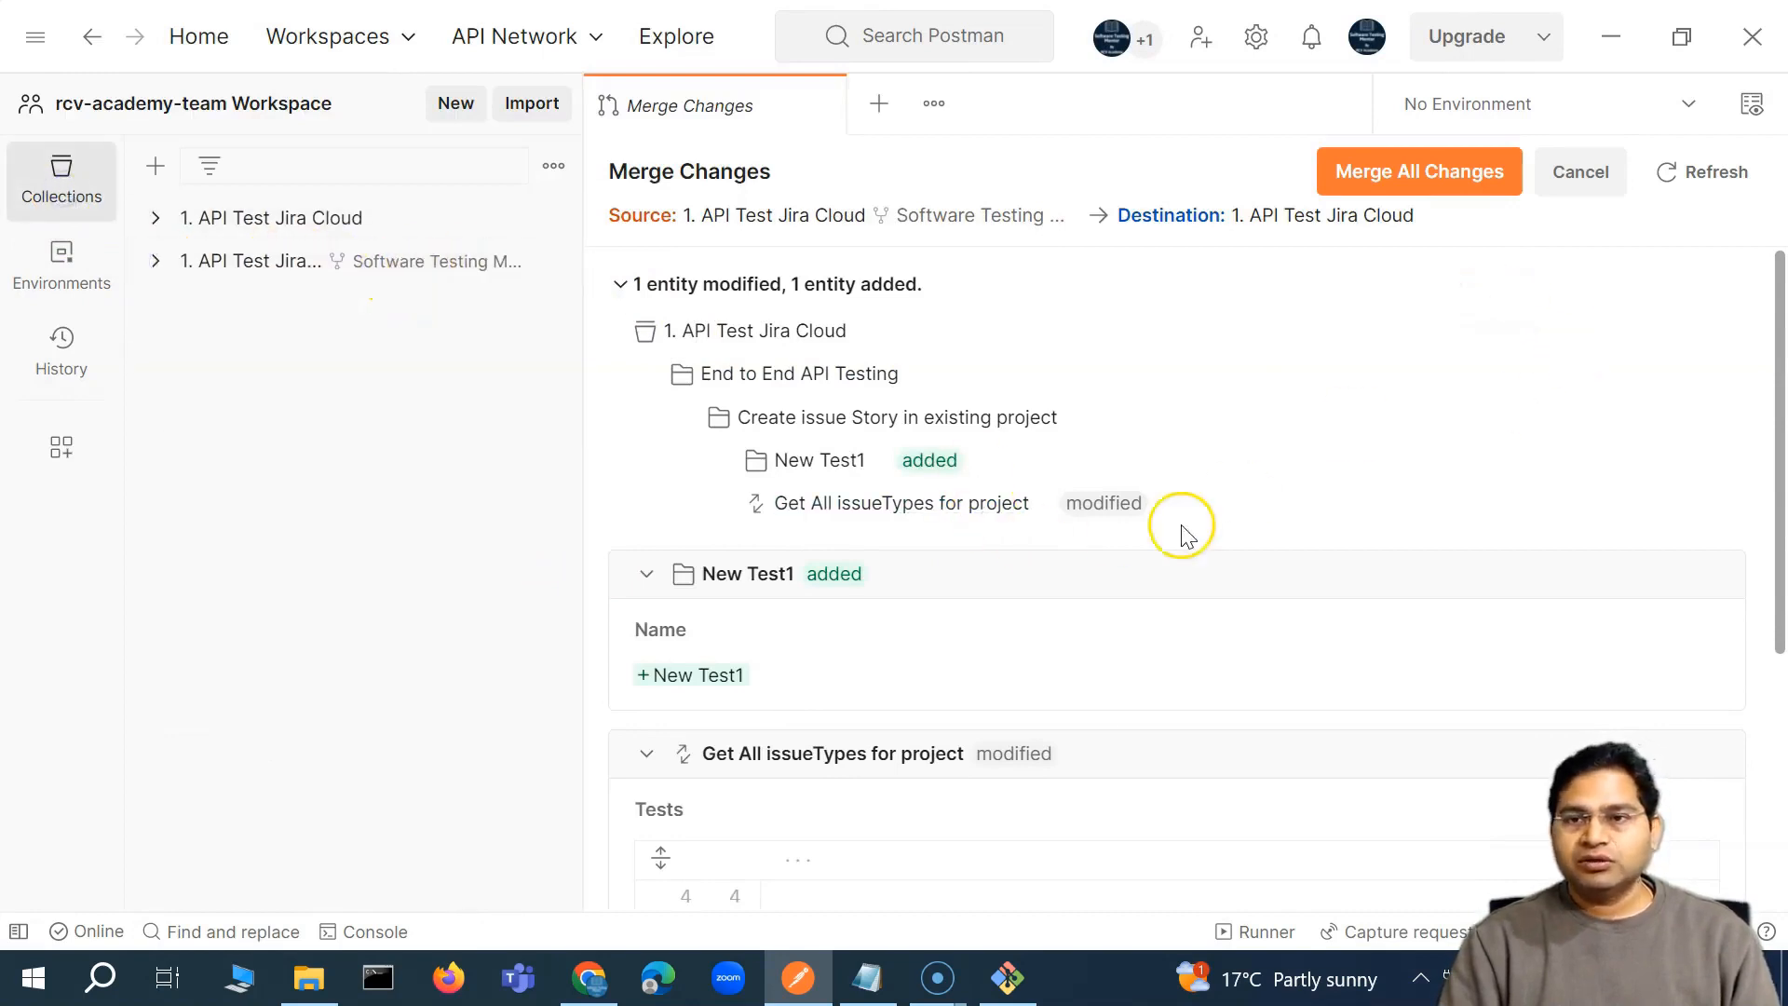
pyautogui.scroll(-5, 918, 795)
pyautogui.scroll(5, 966, 786)
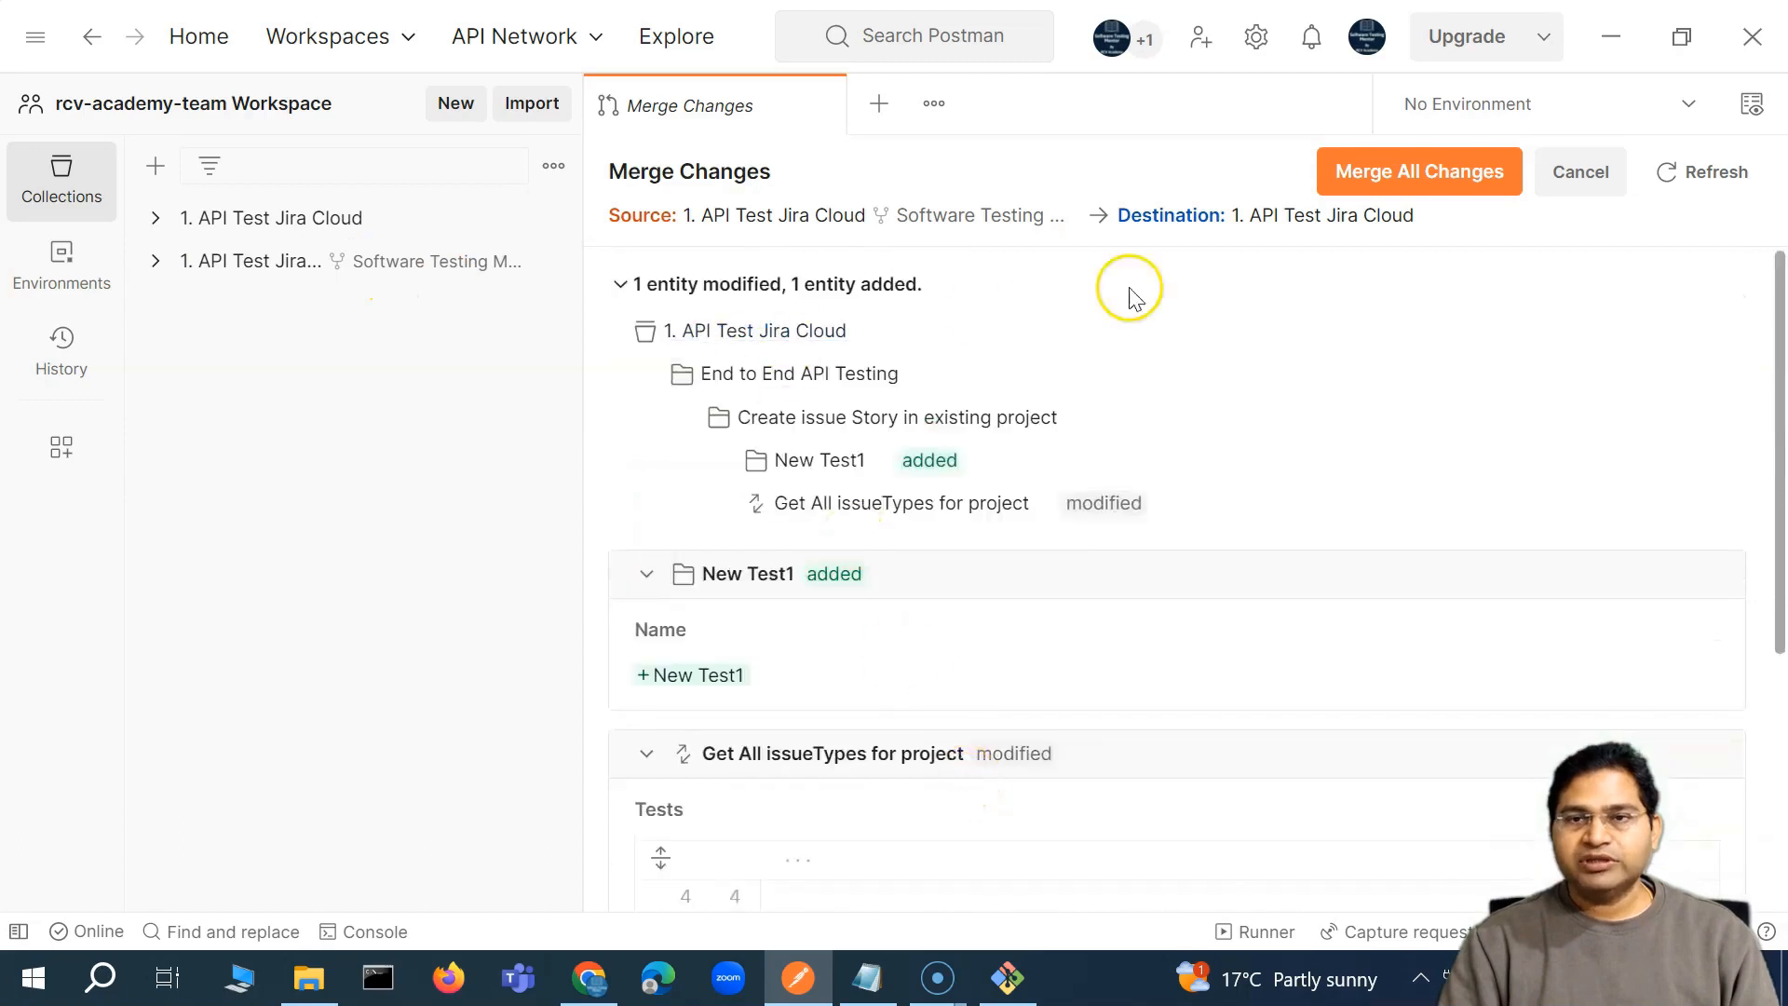
pyautogui.click(1388, 171)
pyautogui.click(761, 706)
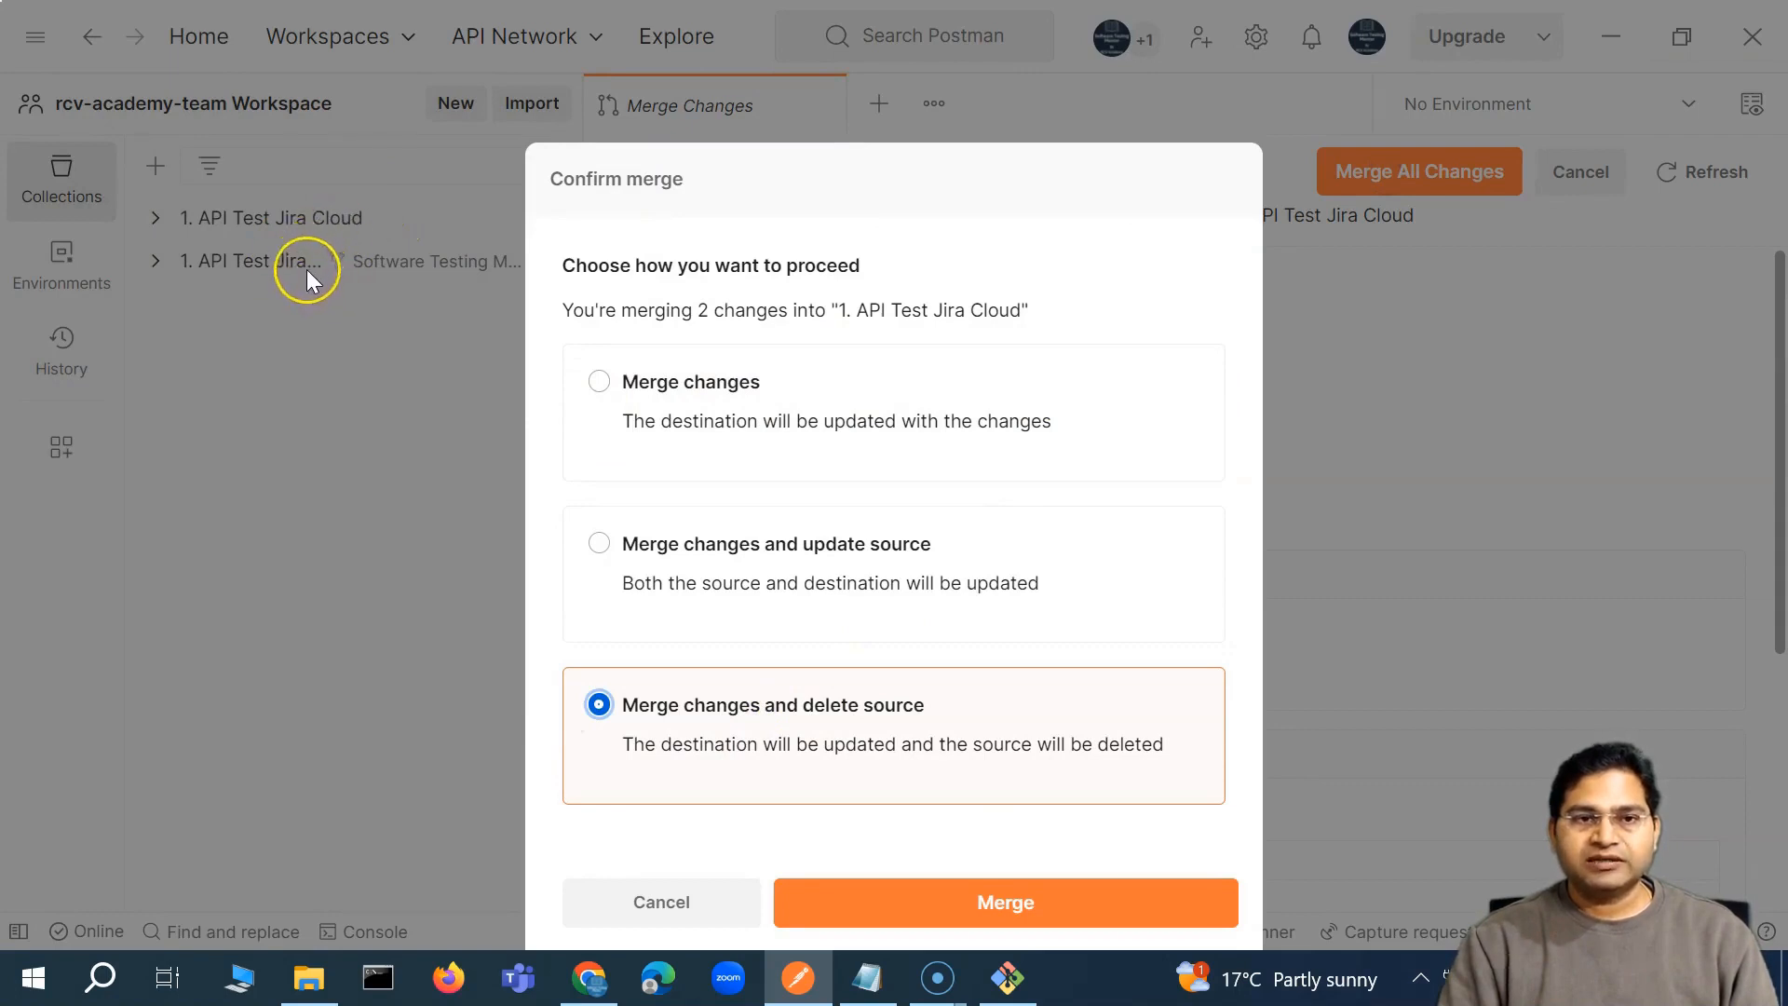
pyautogui.click(599, 543)
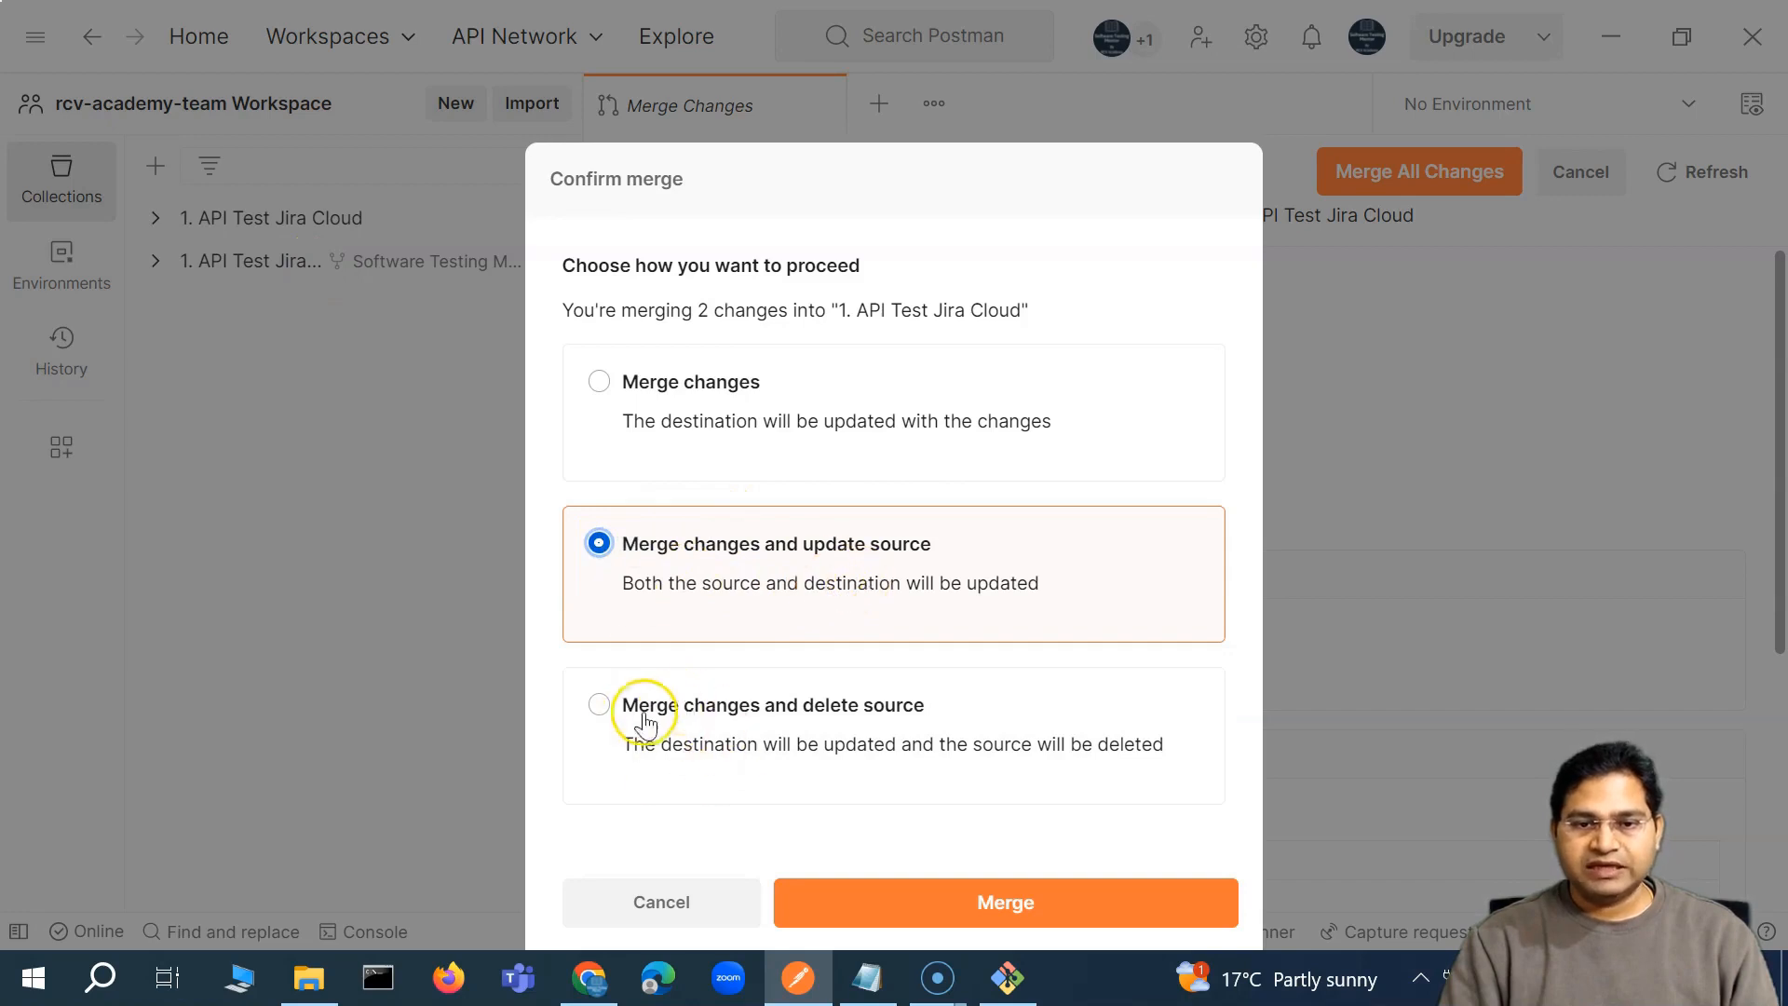
pyautogui.click(1053, 904)
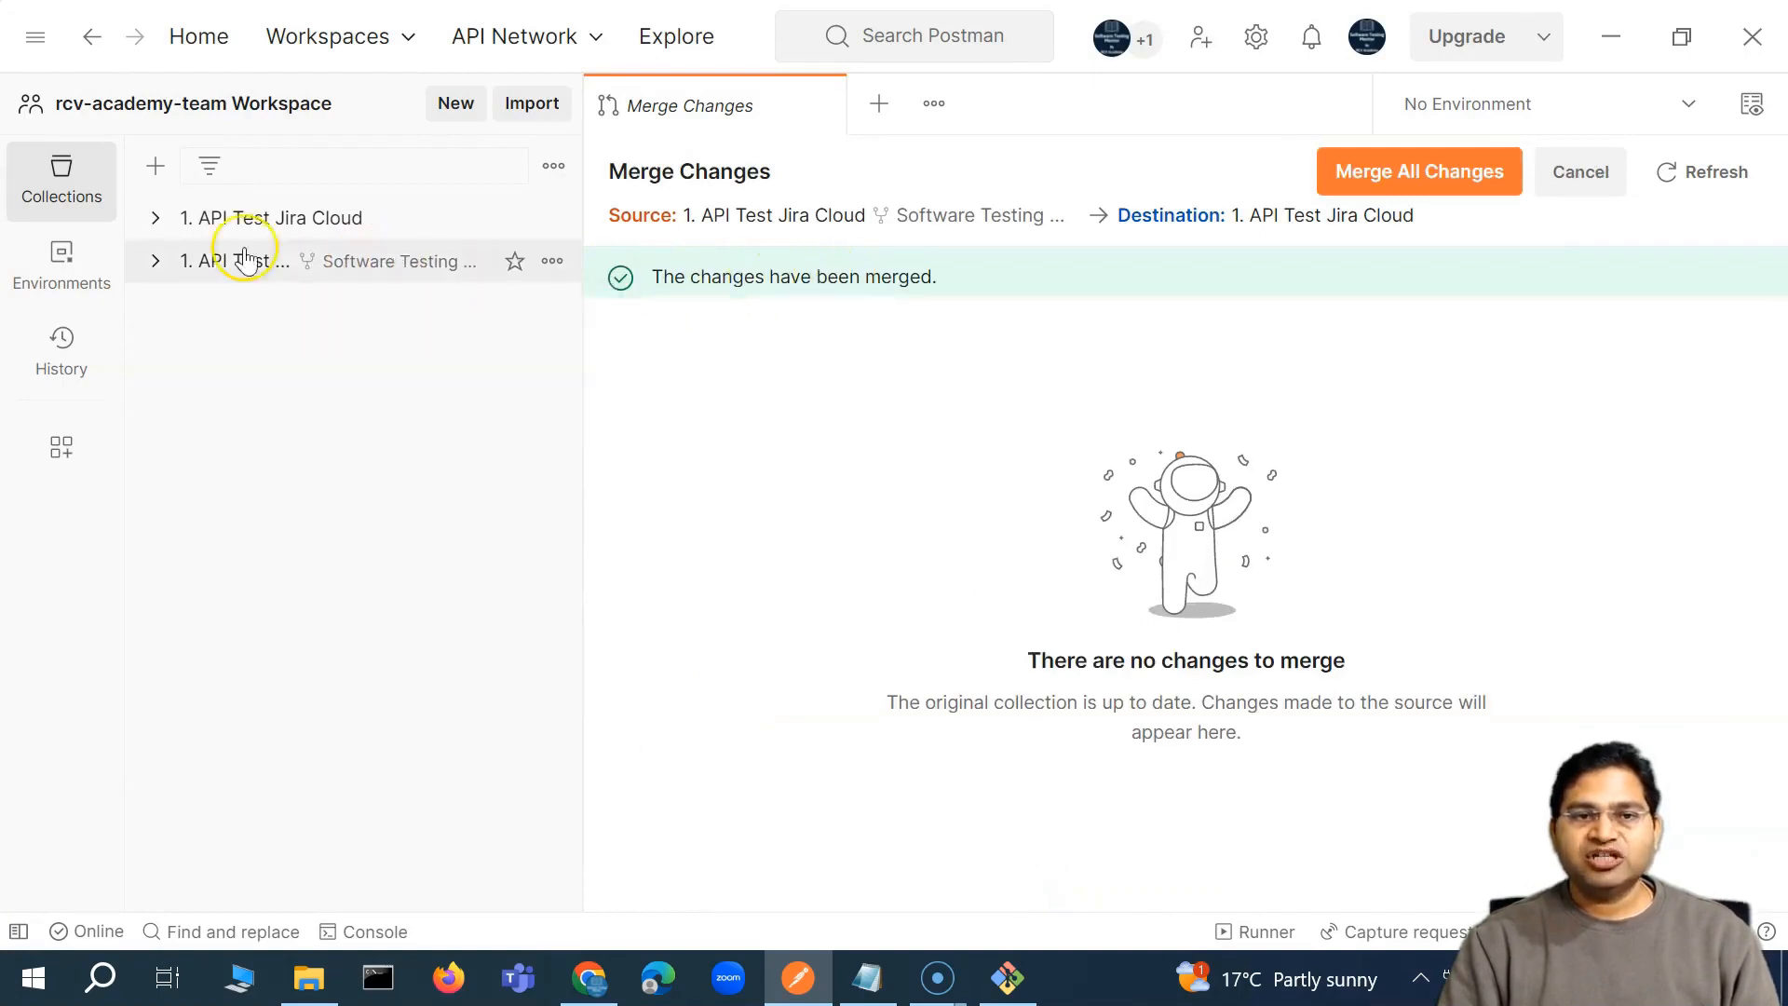
# Check the original collection's Get All issueTypes for project request for the merged "Your test name" test
pyautogui.click(164, 223)
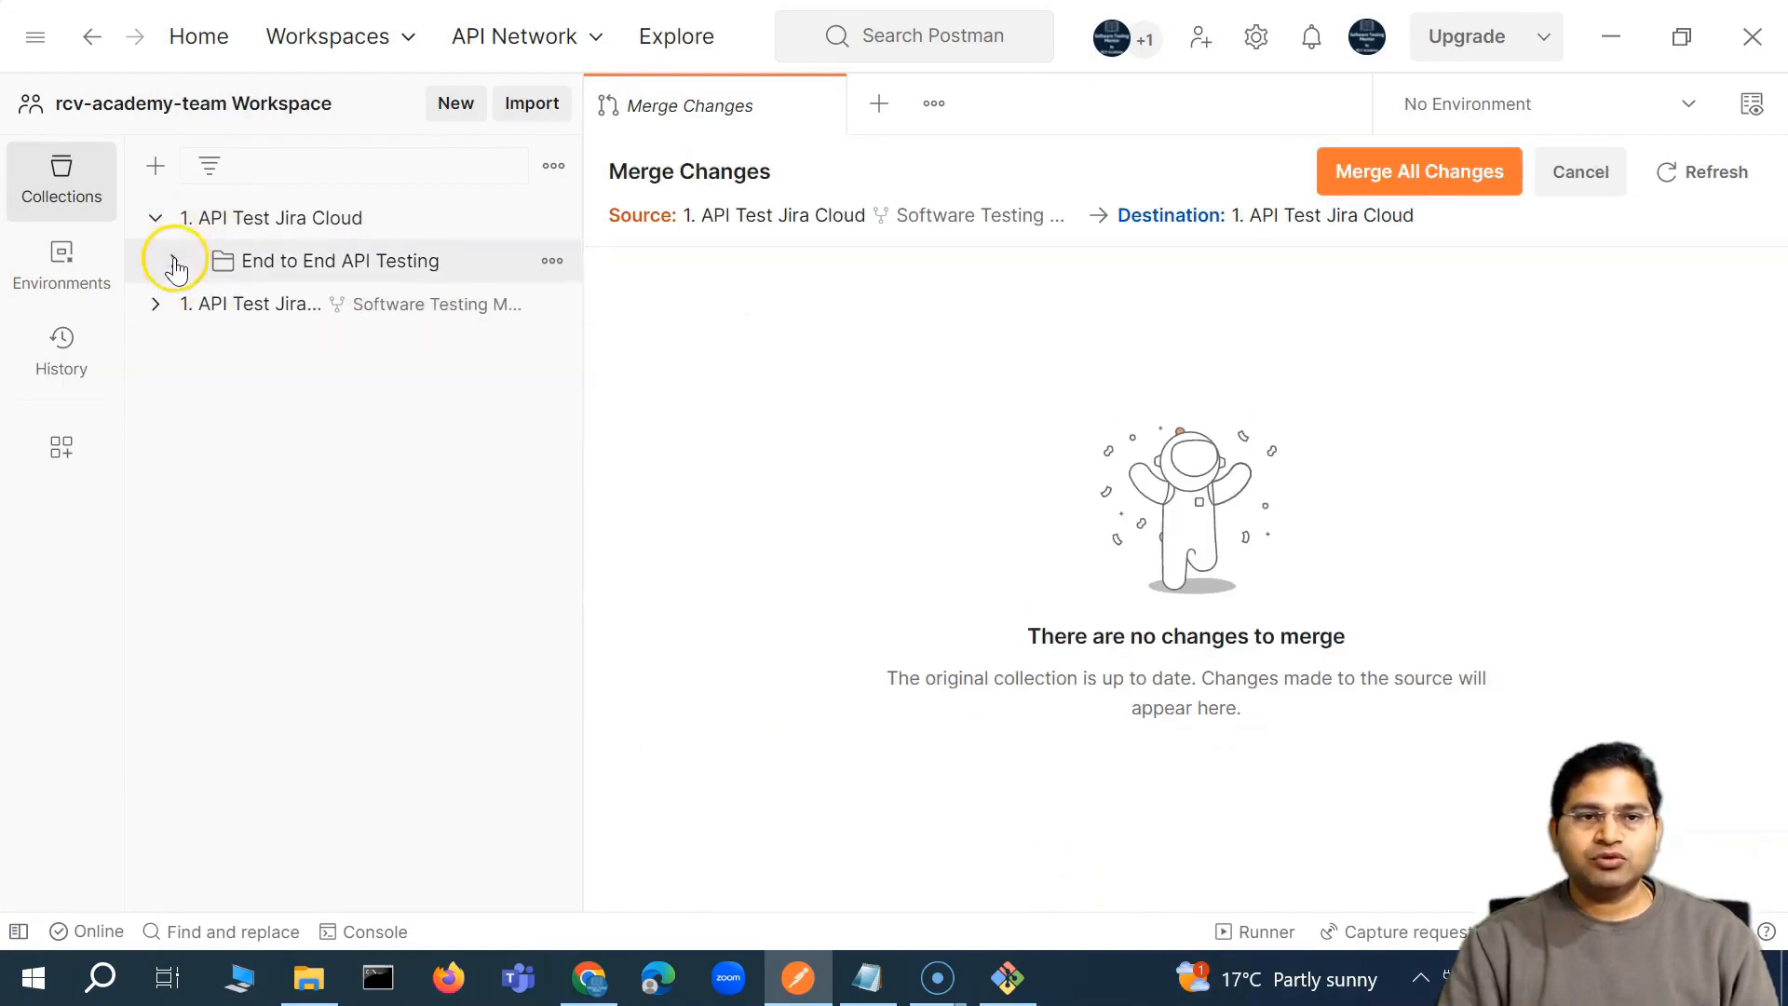
pyautogui.click(174, 267)
pyautogui.click(334, 437)
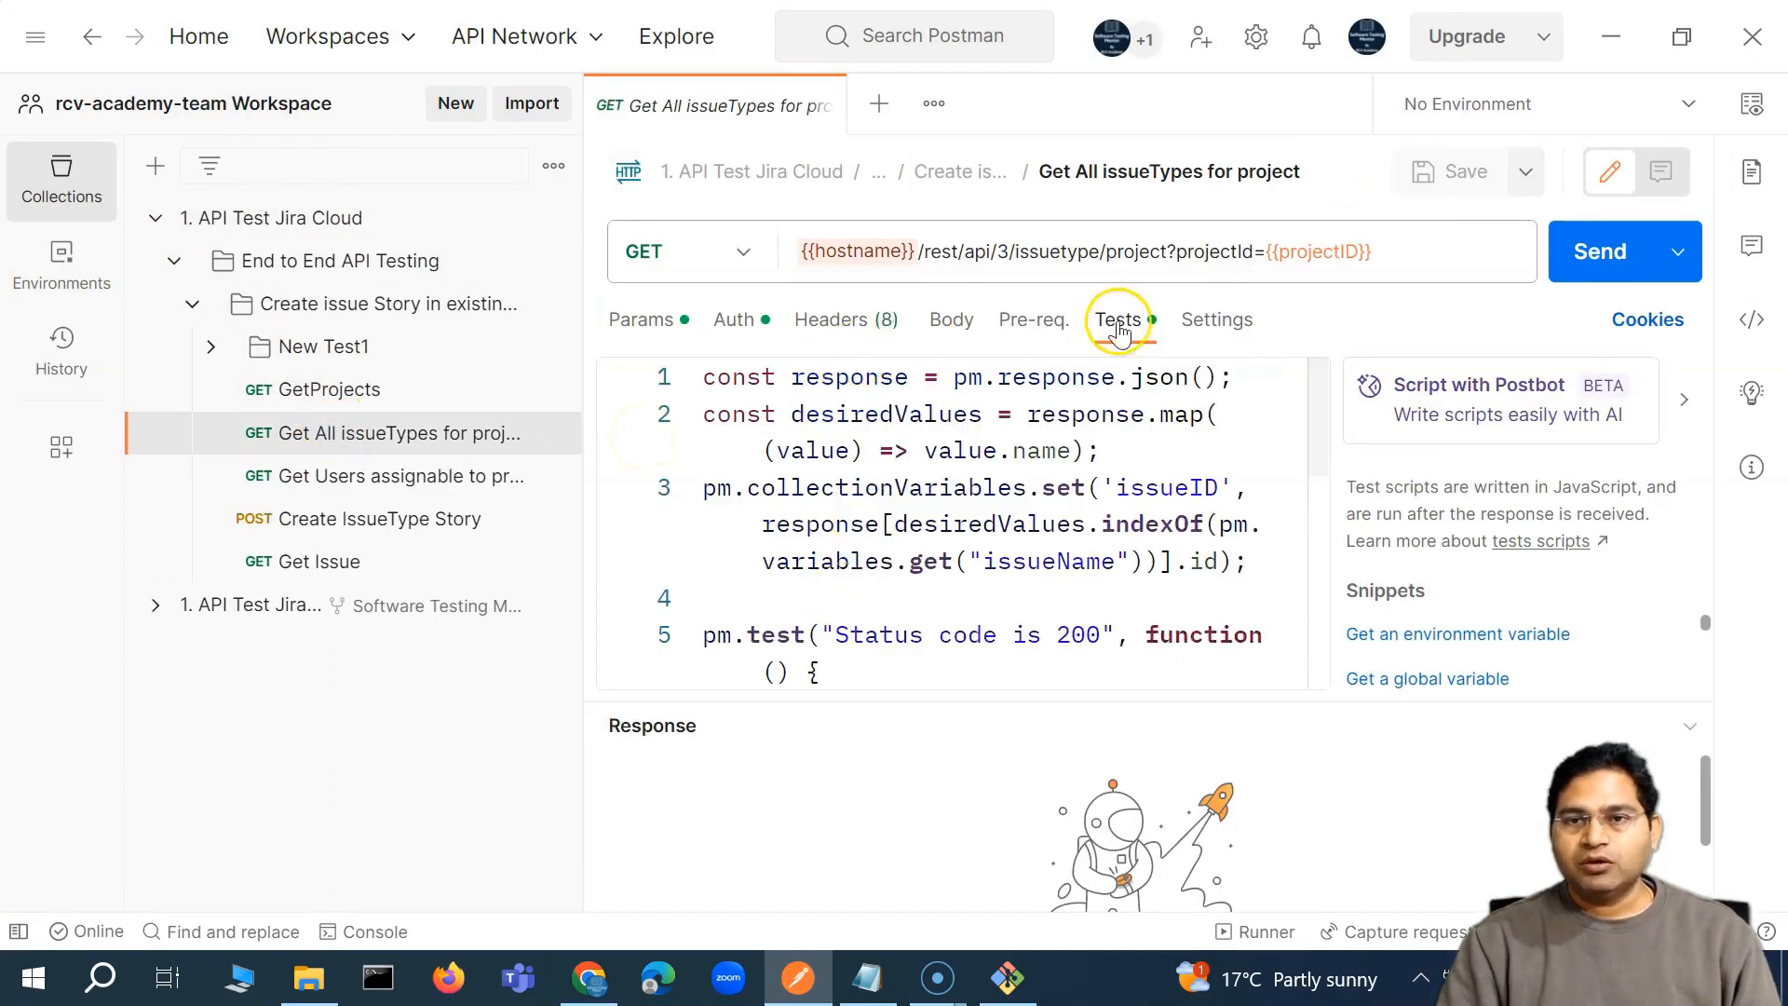
pyautogui.scroll(-6, 862, 626)
pyautogui.moveTo(773, 633); pyautogui.dragTo(693, 485)
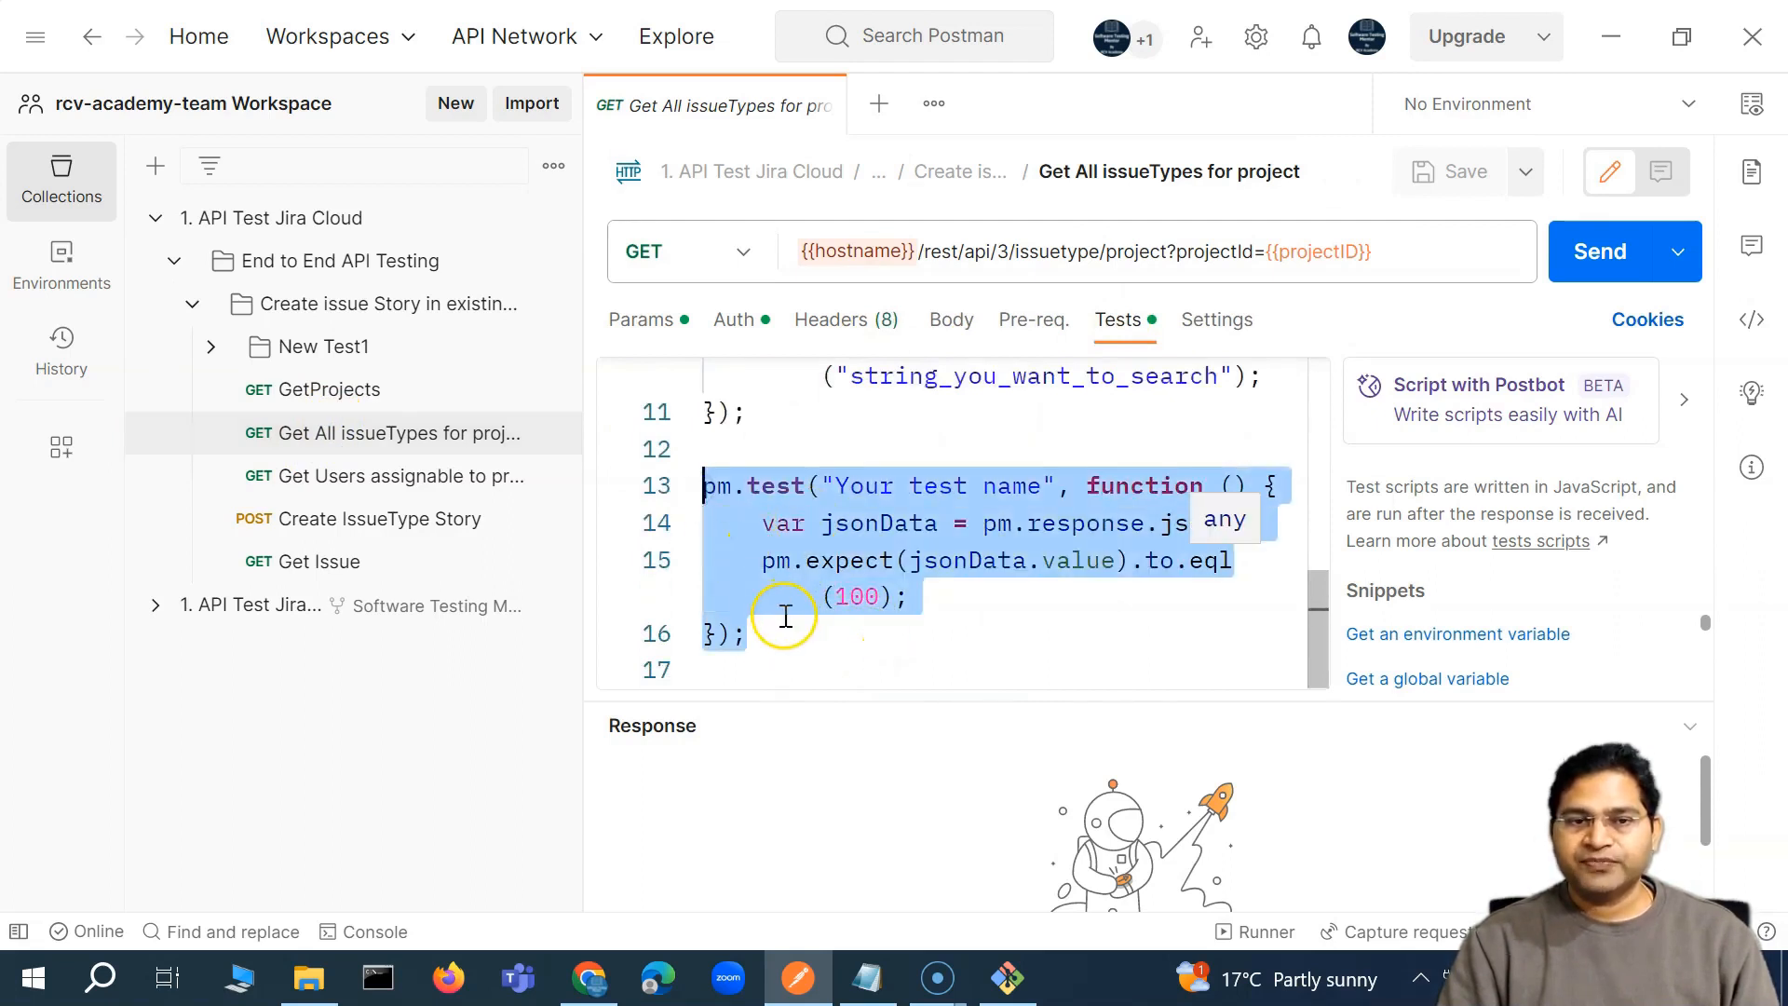
pyautogui.click(972, 591)
pyautogui.moveTo(884, 493); pyautogui.dragTo(930, 603)
pyautogui.click(931, 604)
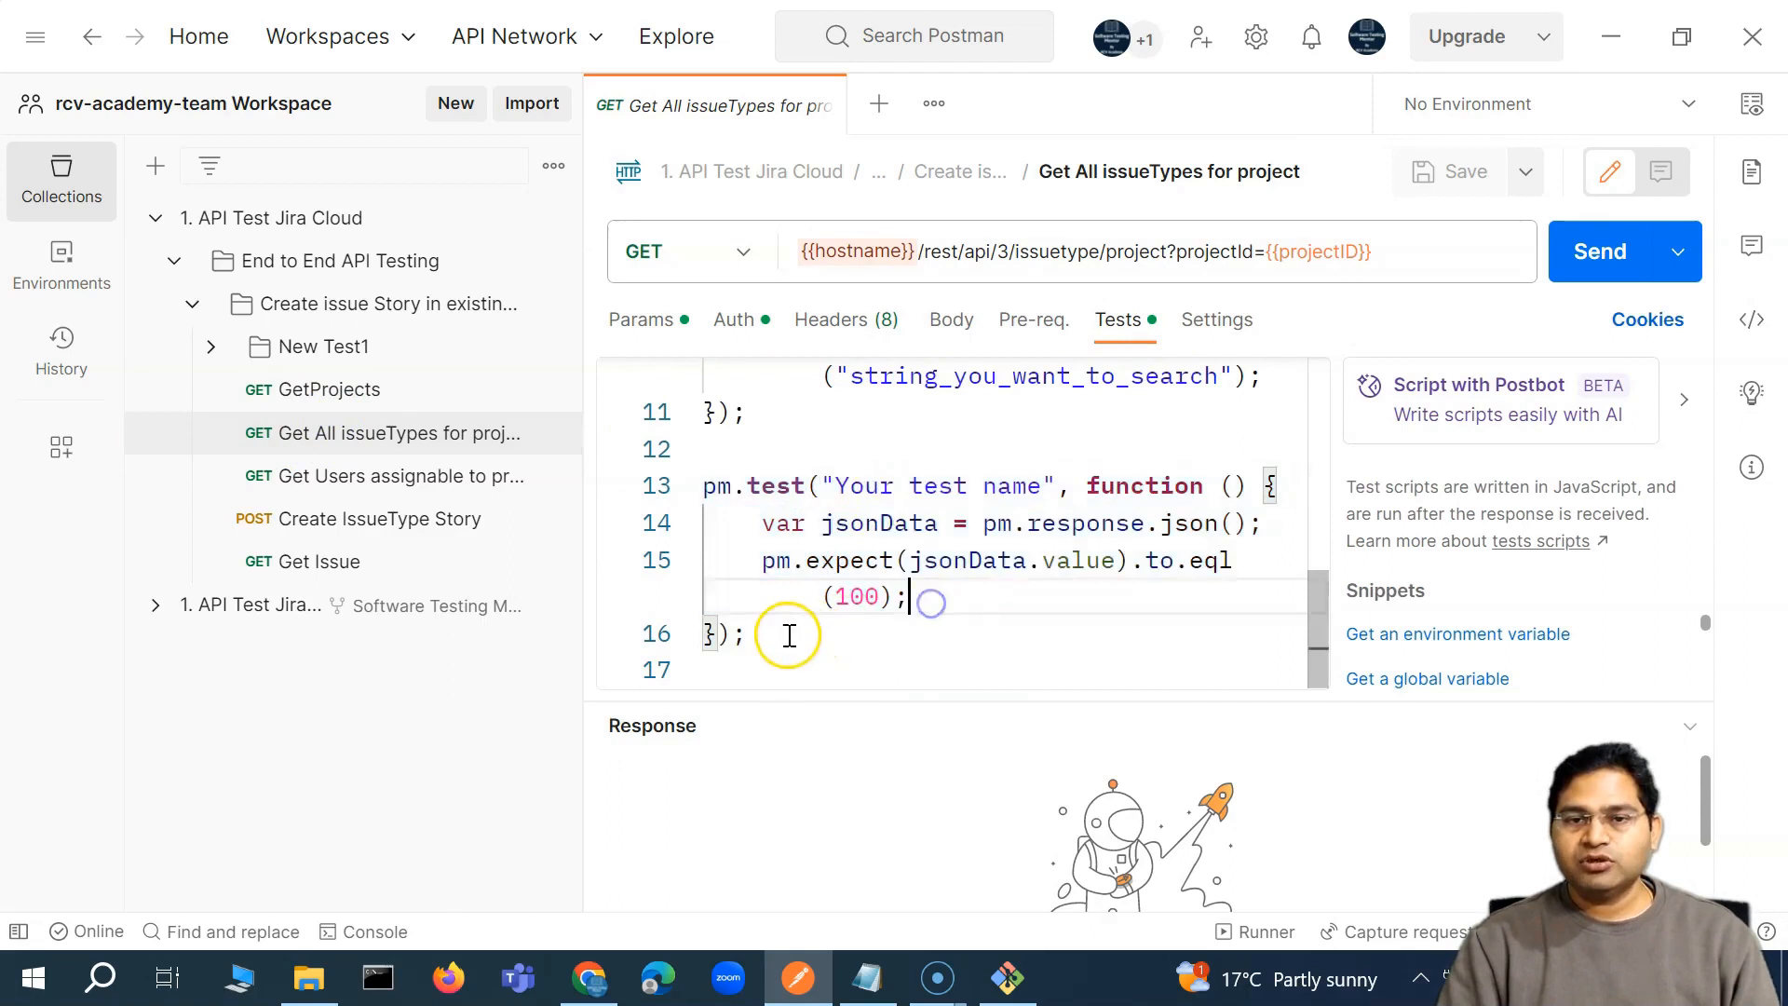
pyautogui.moveTo(788, 635); pyautogui.dragTo(663, 479)
pyautogui.click(718, 667)
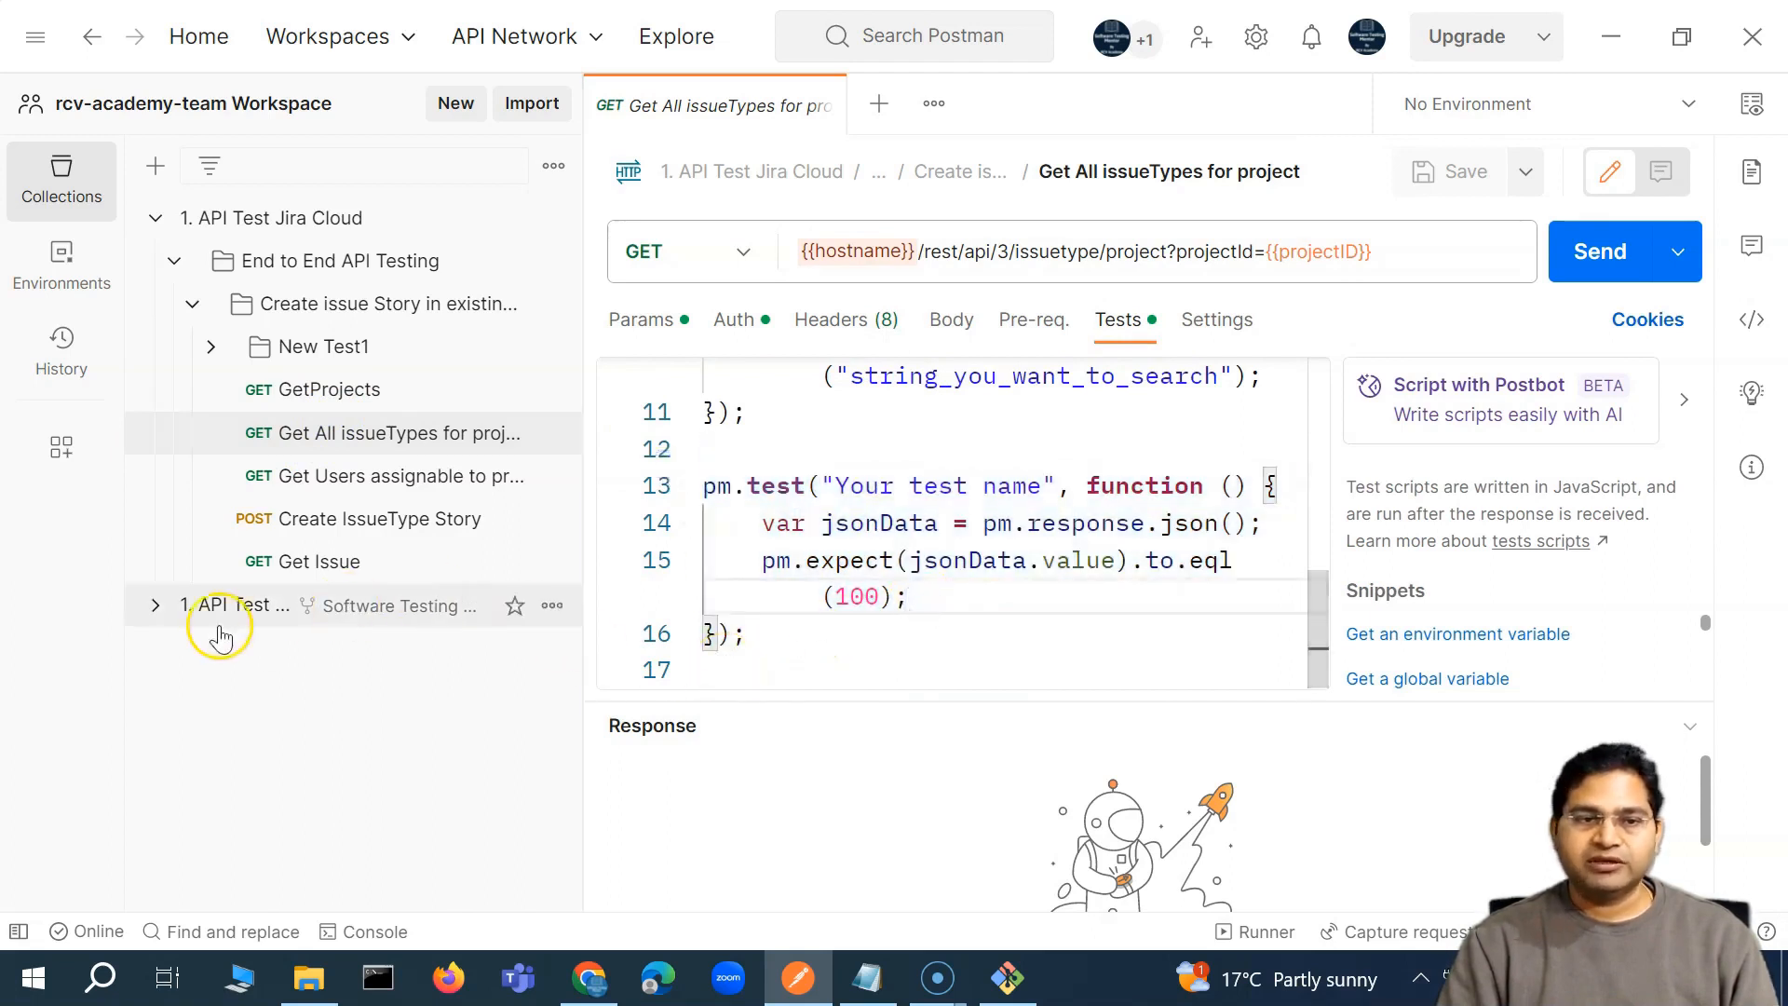
# Close the original's request and open Get All issueTypes for project from the forked collection's issue Story folder
pyautogui.click(154, 605)
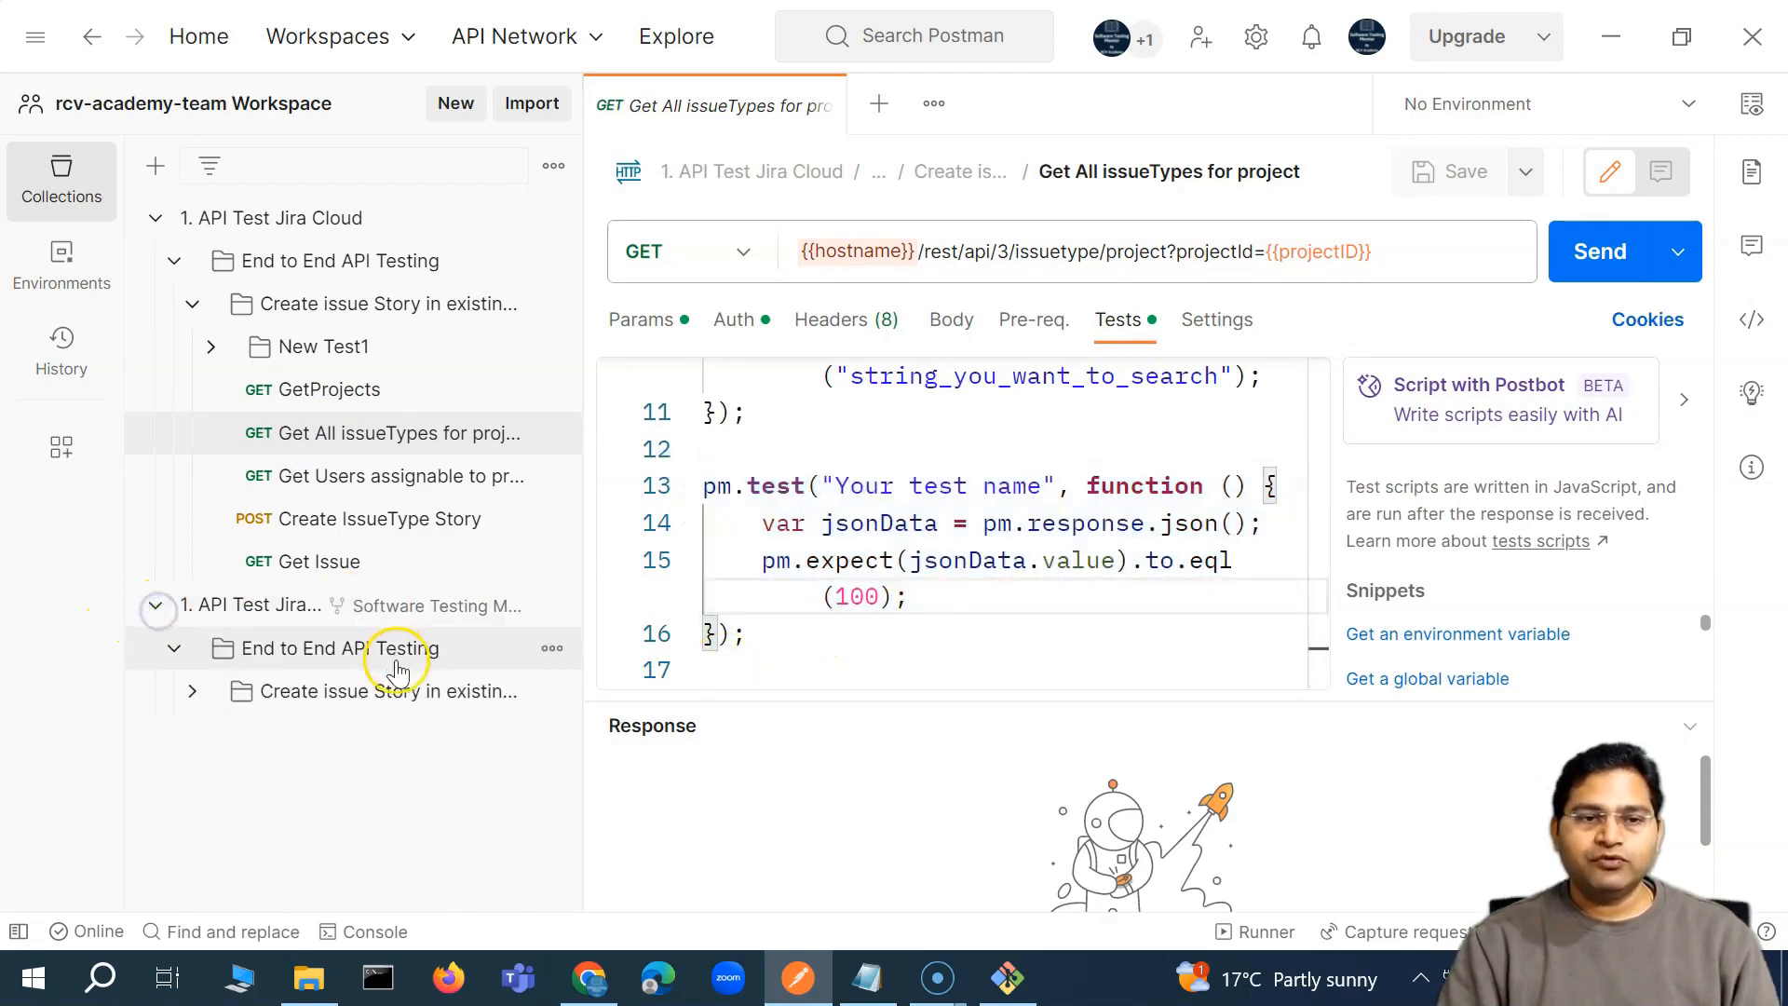
pyautogui.click(193, 694)
pyautogui.scroll(-1, 280, 708)
pyautogui.click(363, 766)
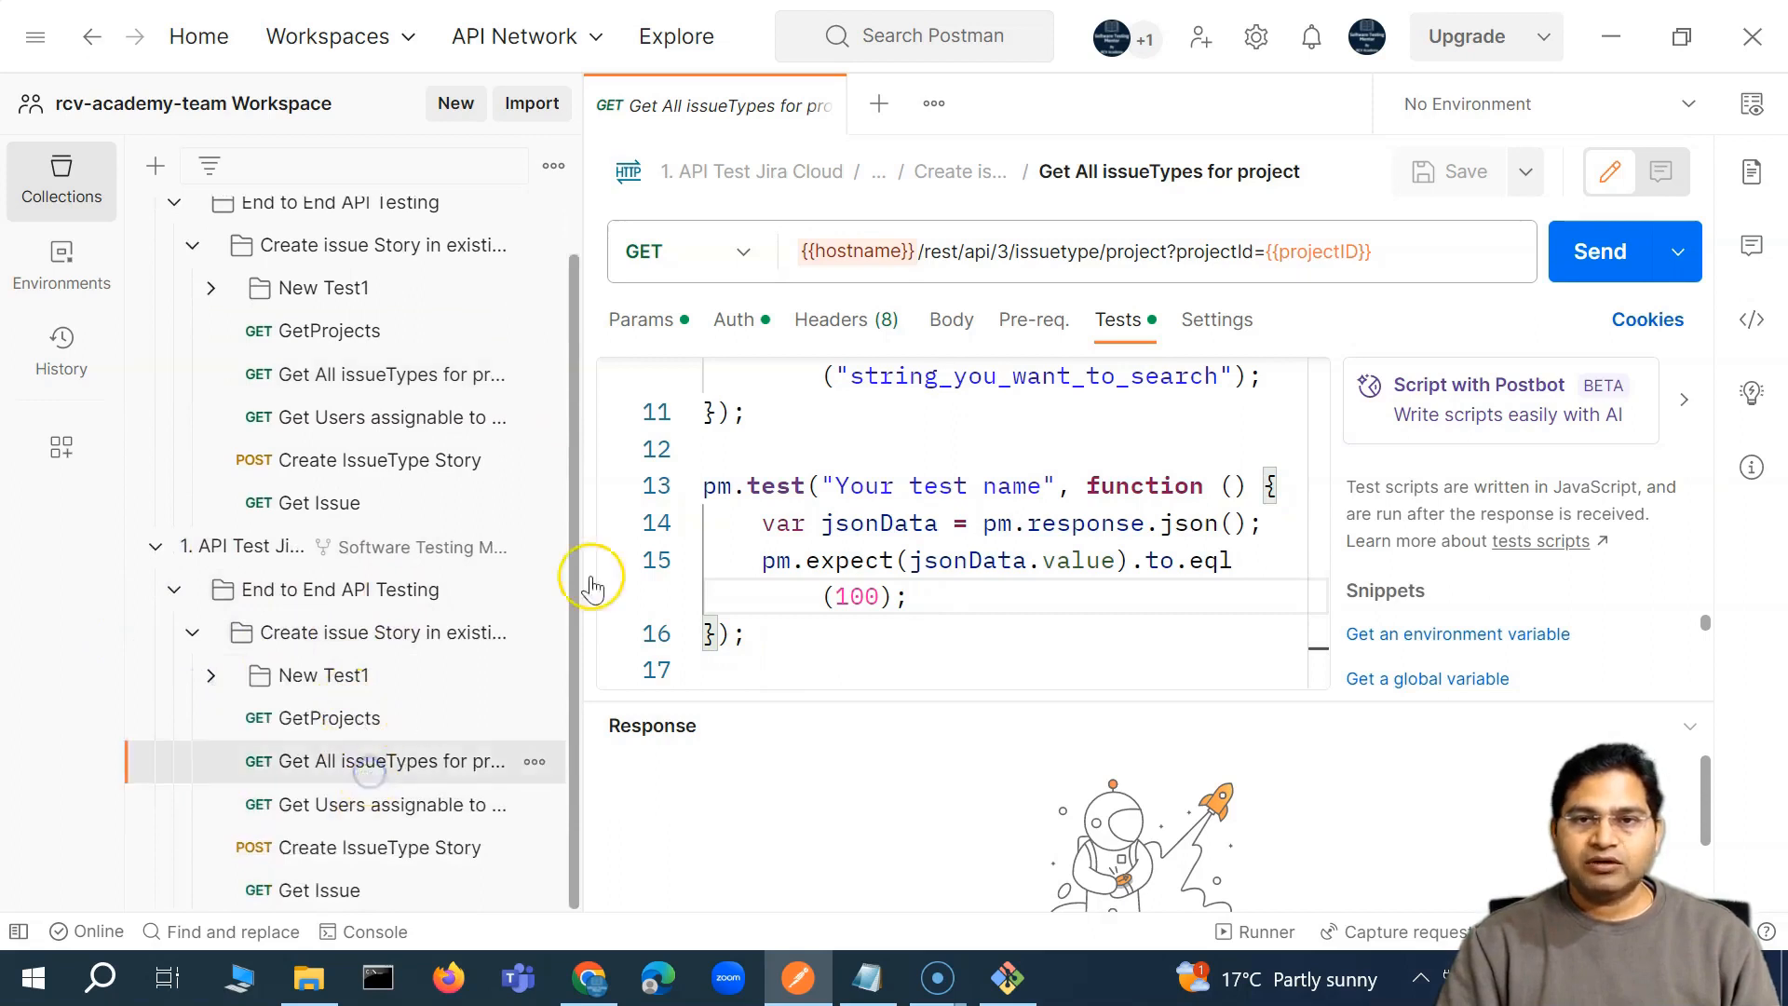
pyautogui.click(829, 105)
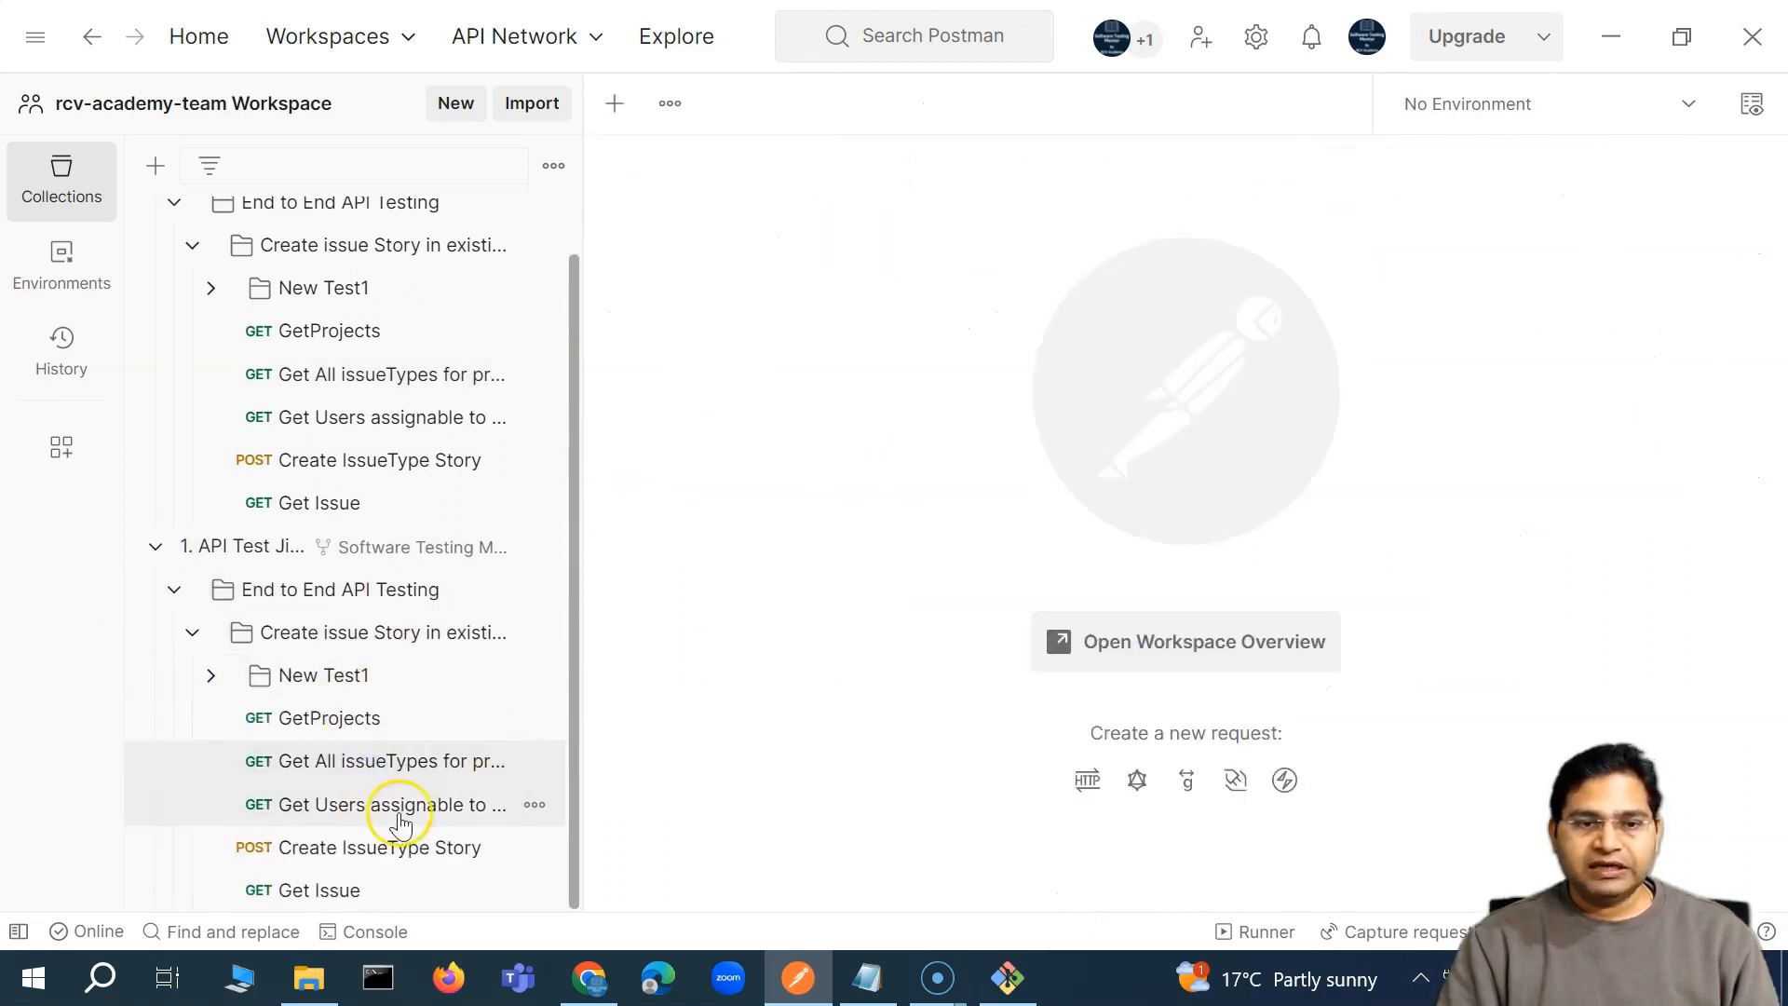
pyautogui.click(374, 775)
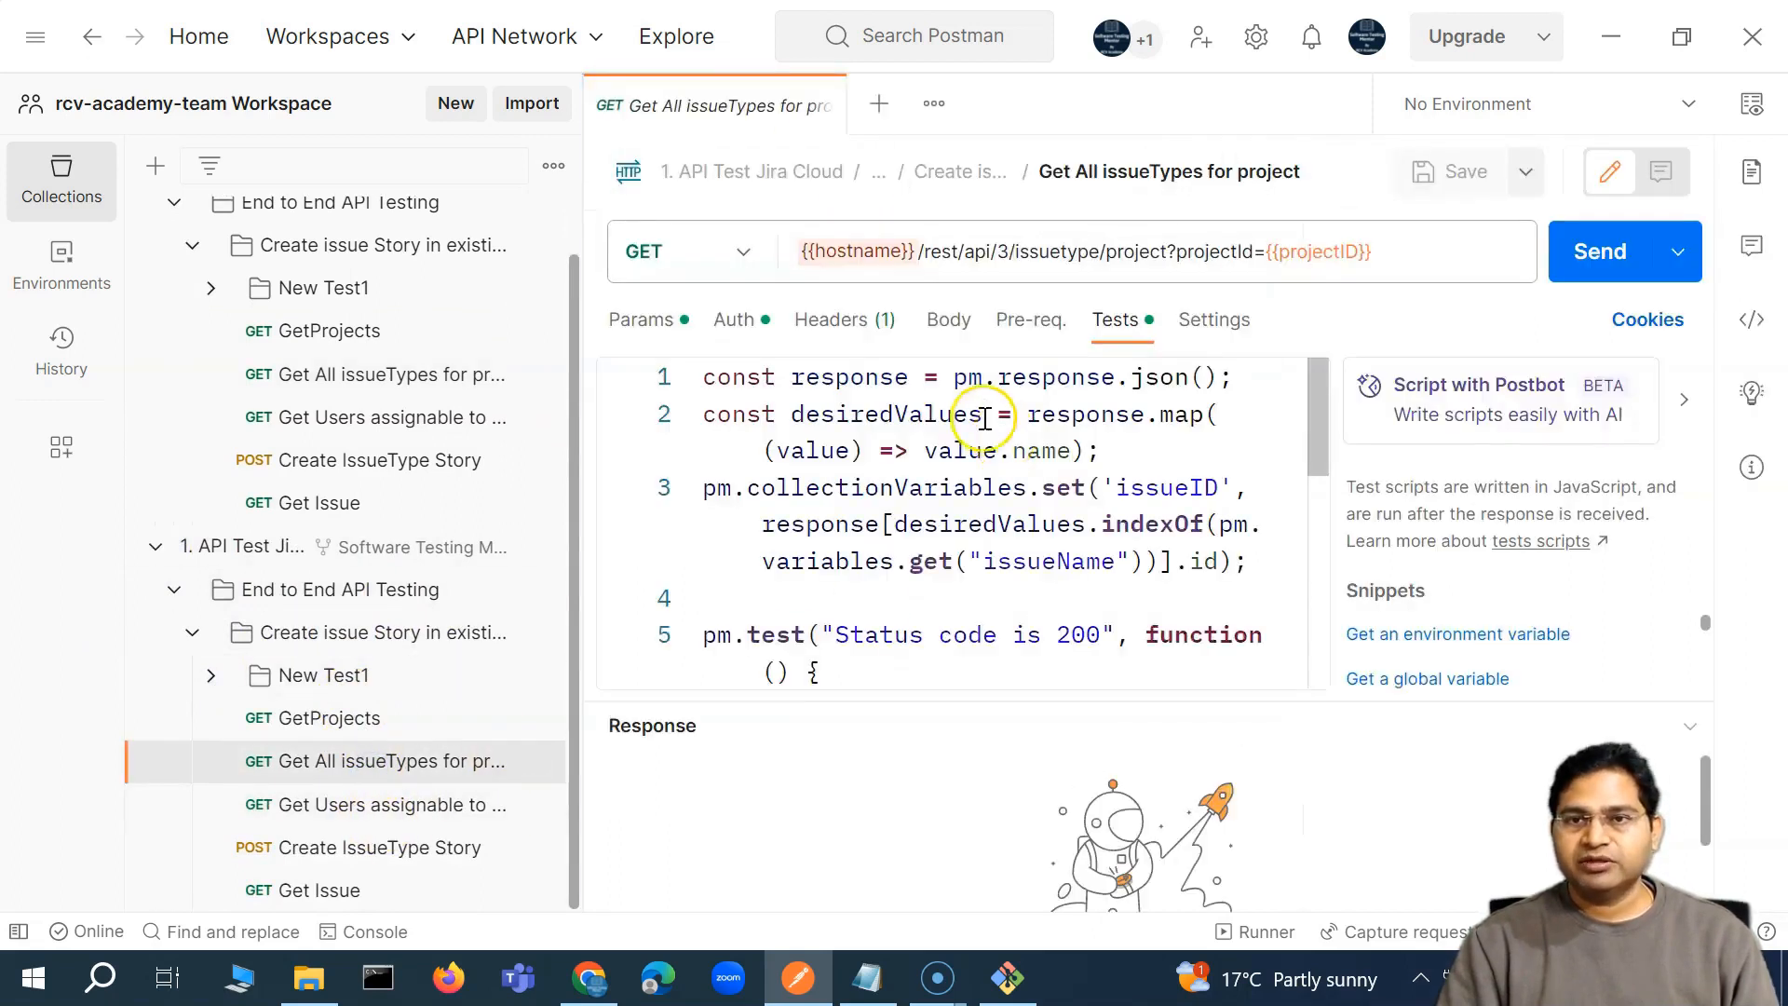
# Add the comment //RCV Academy below the last test in the fork's request and save the request
pyautogui.scroll(-8, 798, 651)
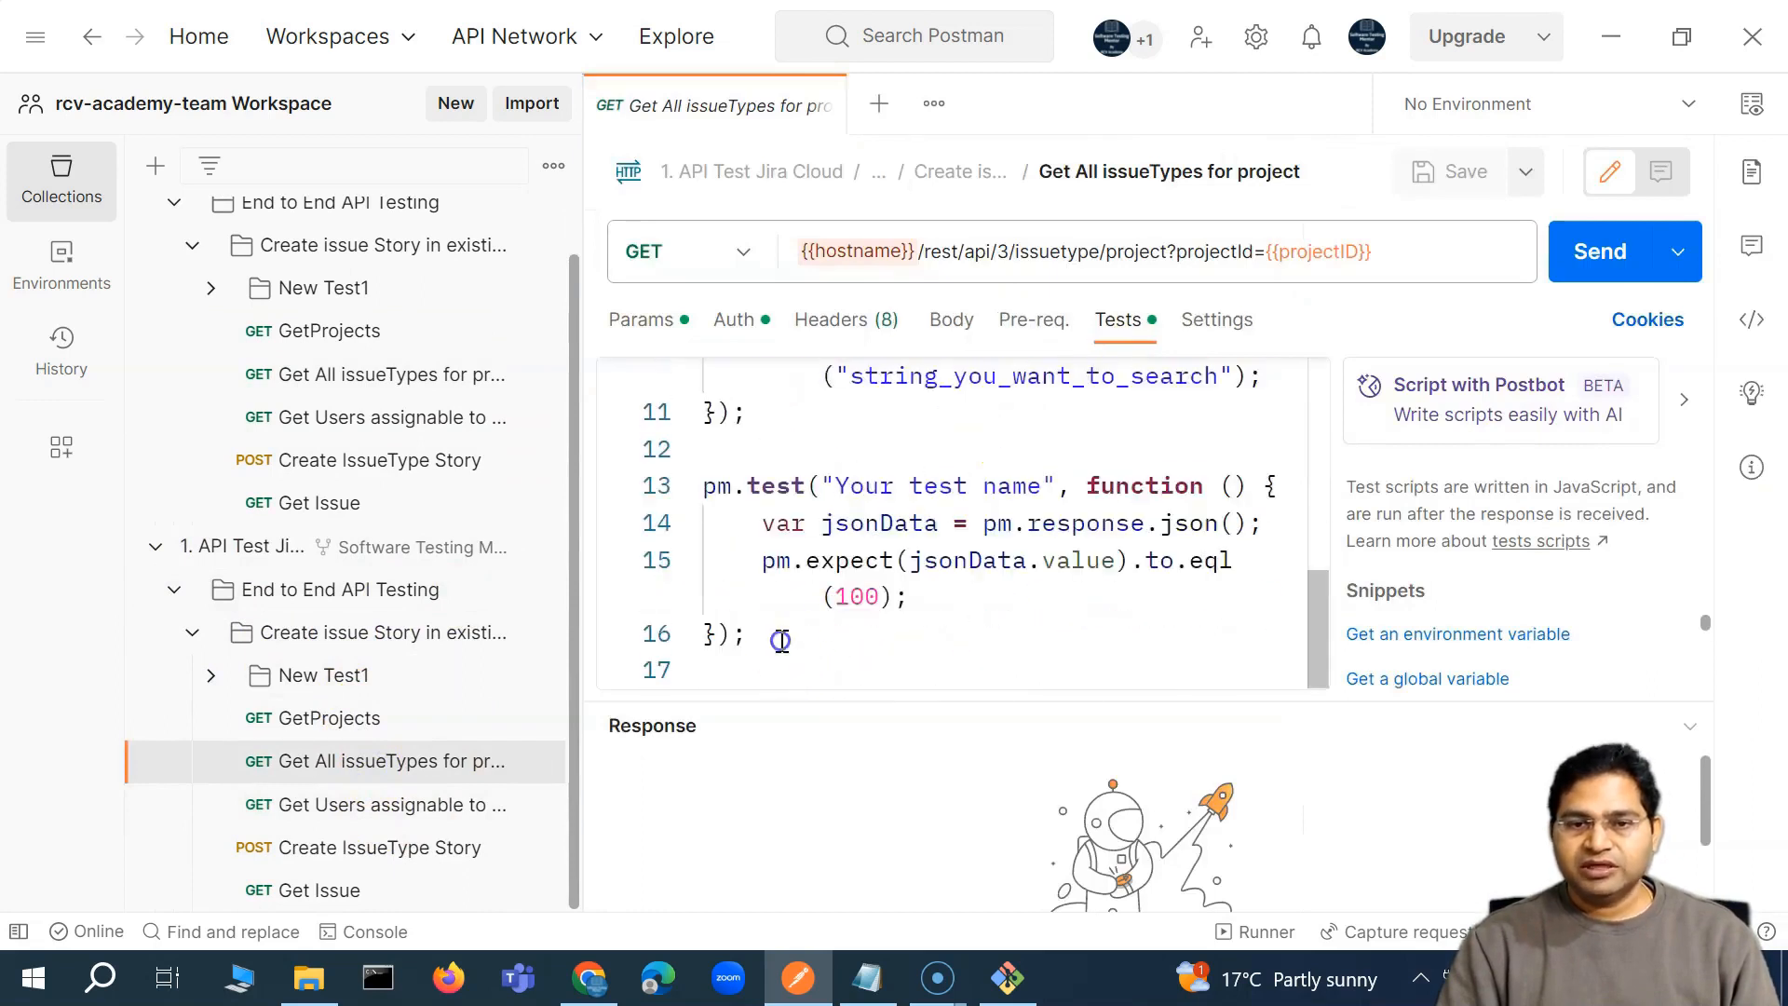
pyautogui.click(781, 640)
pyautogui.press('Return')
pyautogui.press('Return')
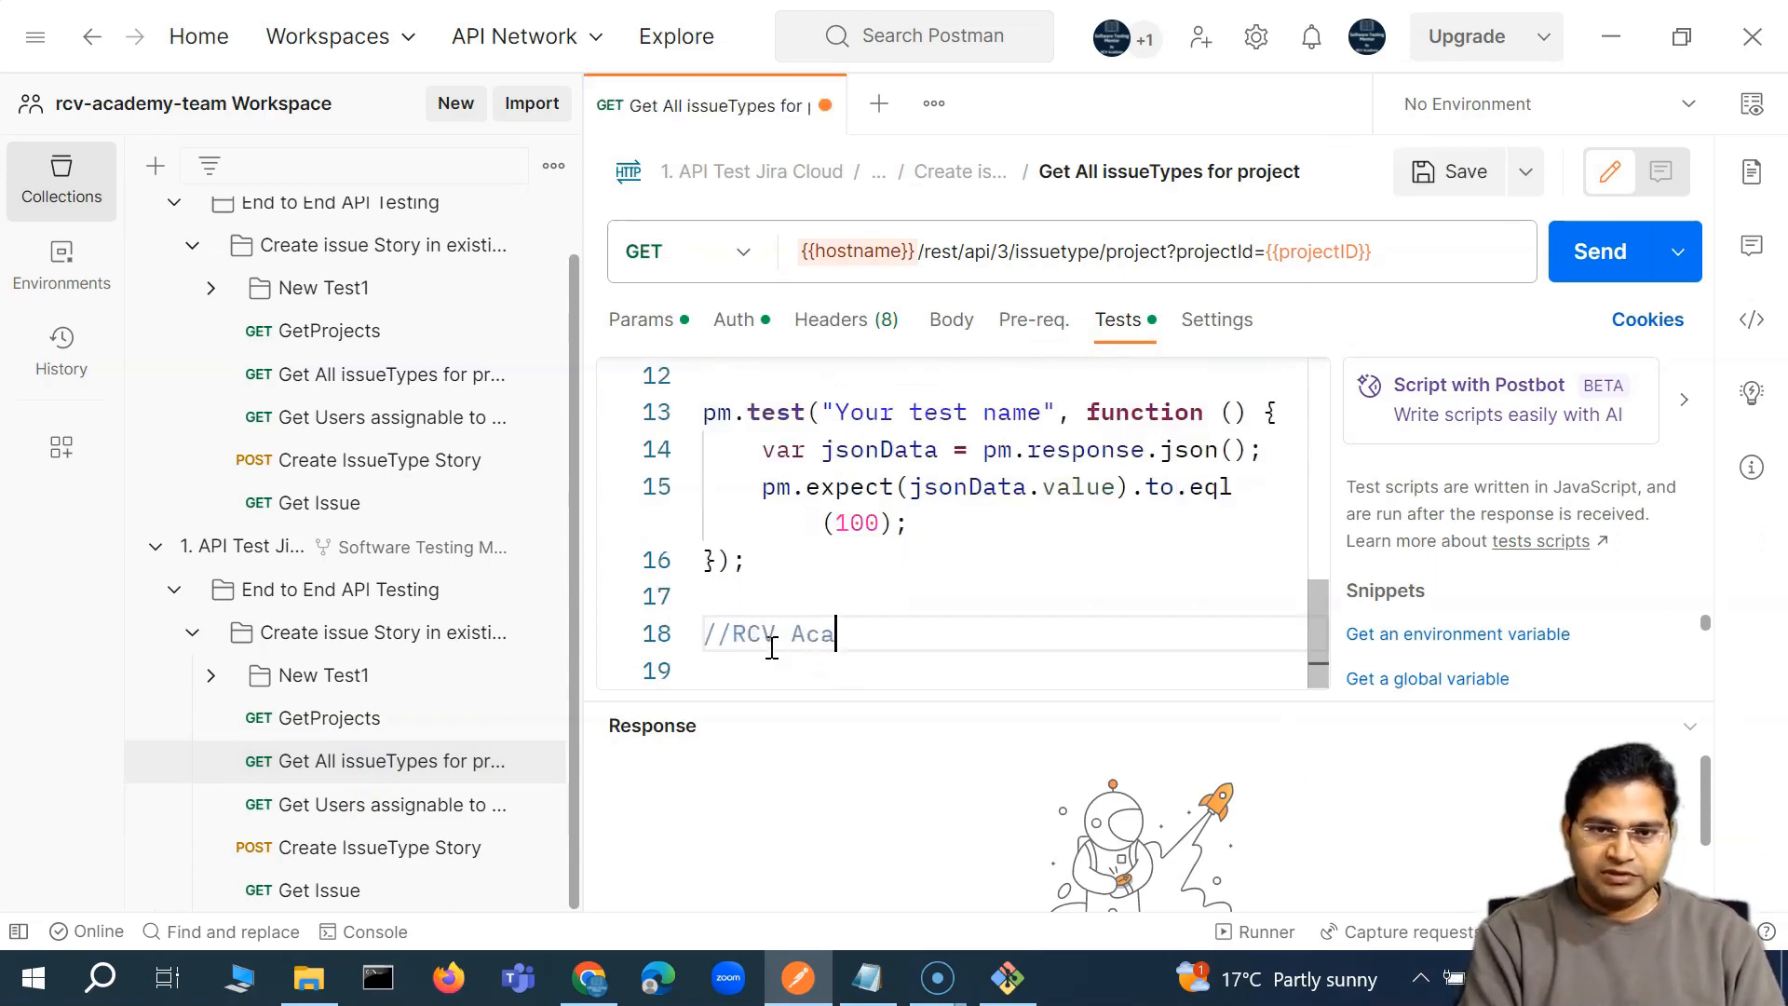
pyautogui.click(1425, 175)
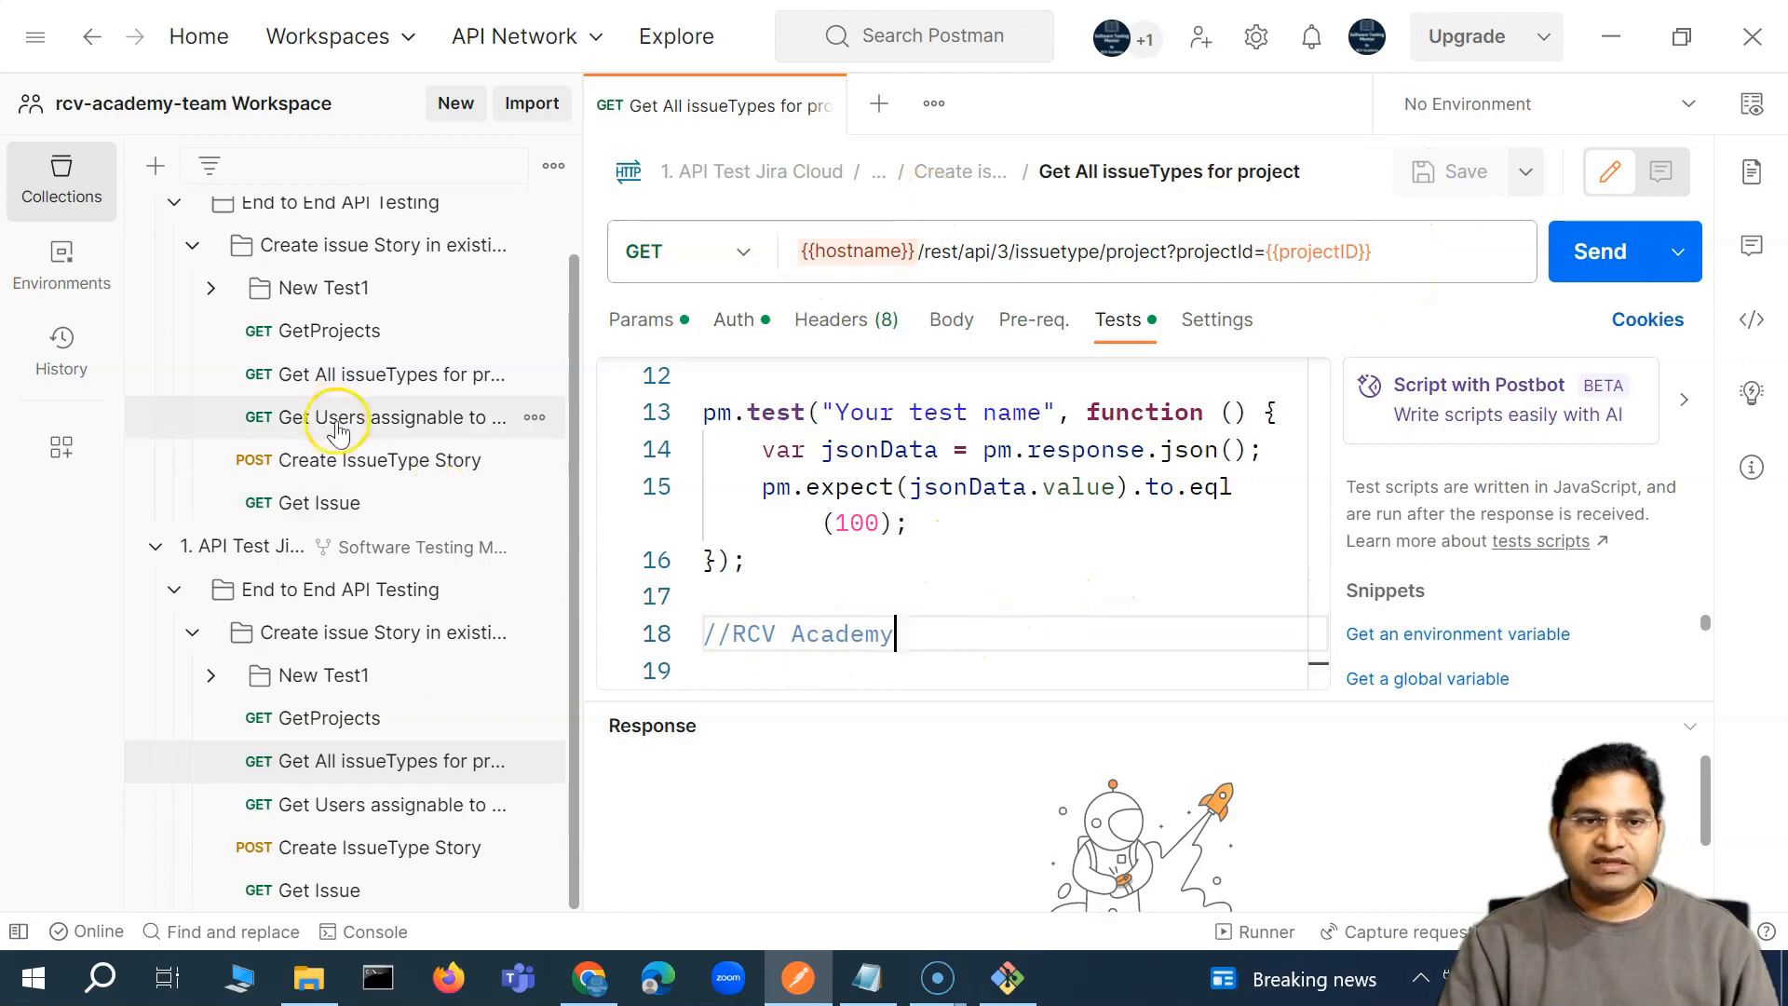
# Check the end of the test script in the original's Get All issueTypes for project request, and close both open requests
pyautogui.click(344, 380)
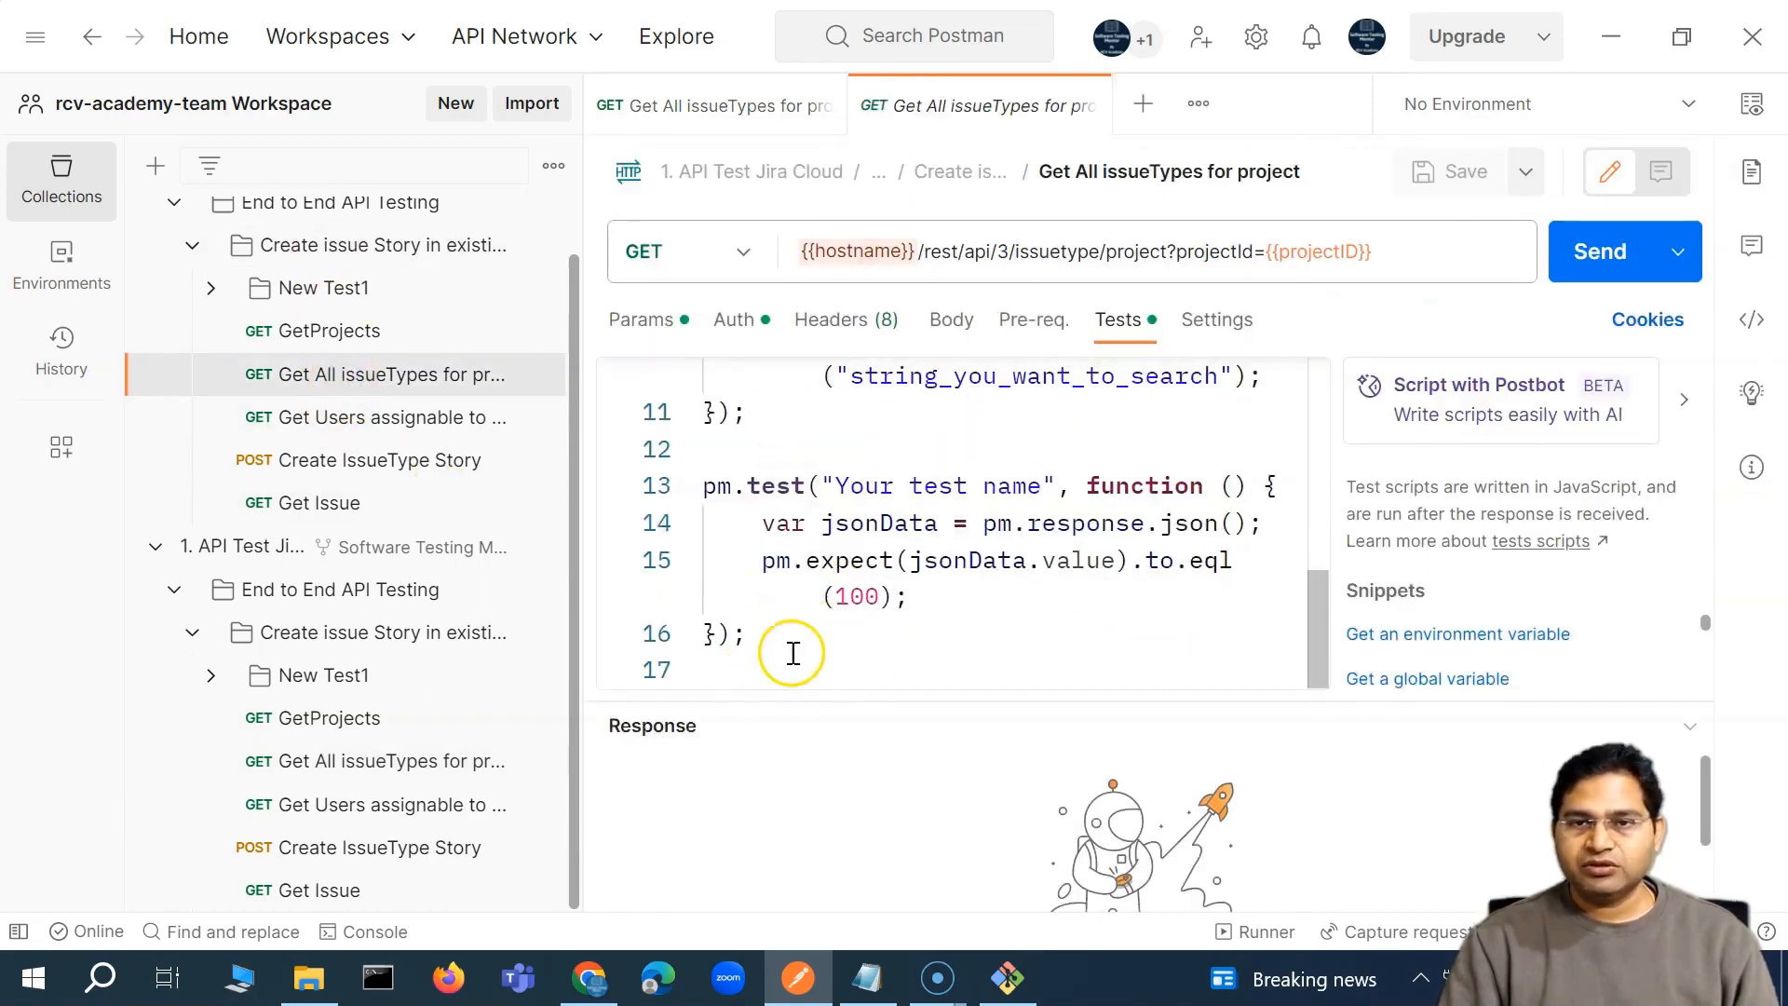
pyautogui.click(1088, 110)
pyautogui.click(829, 105)
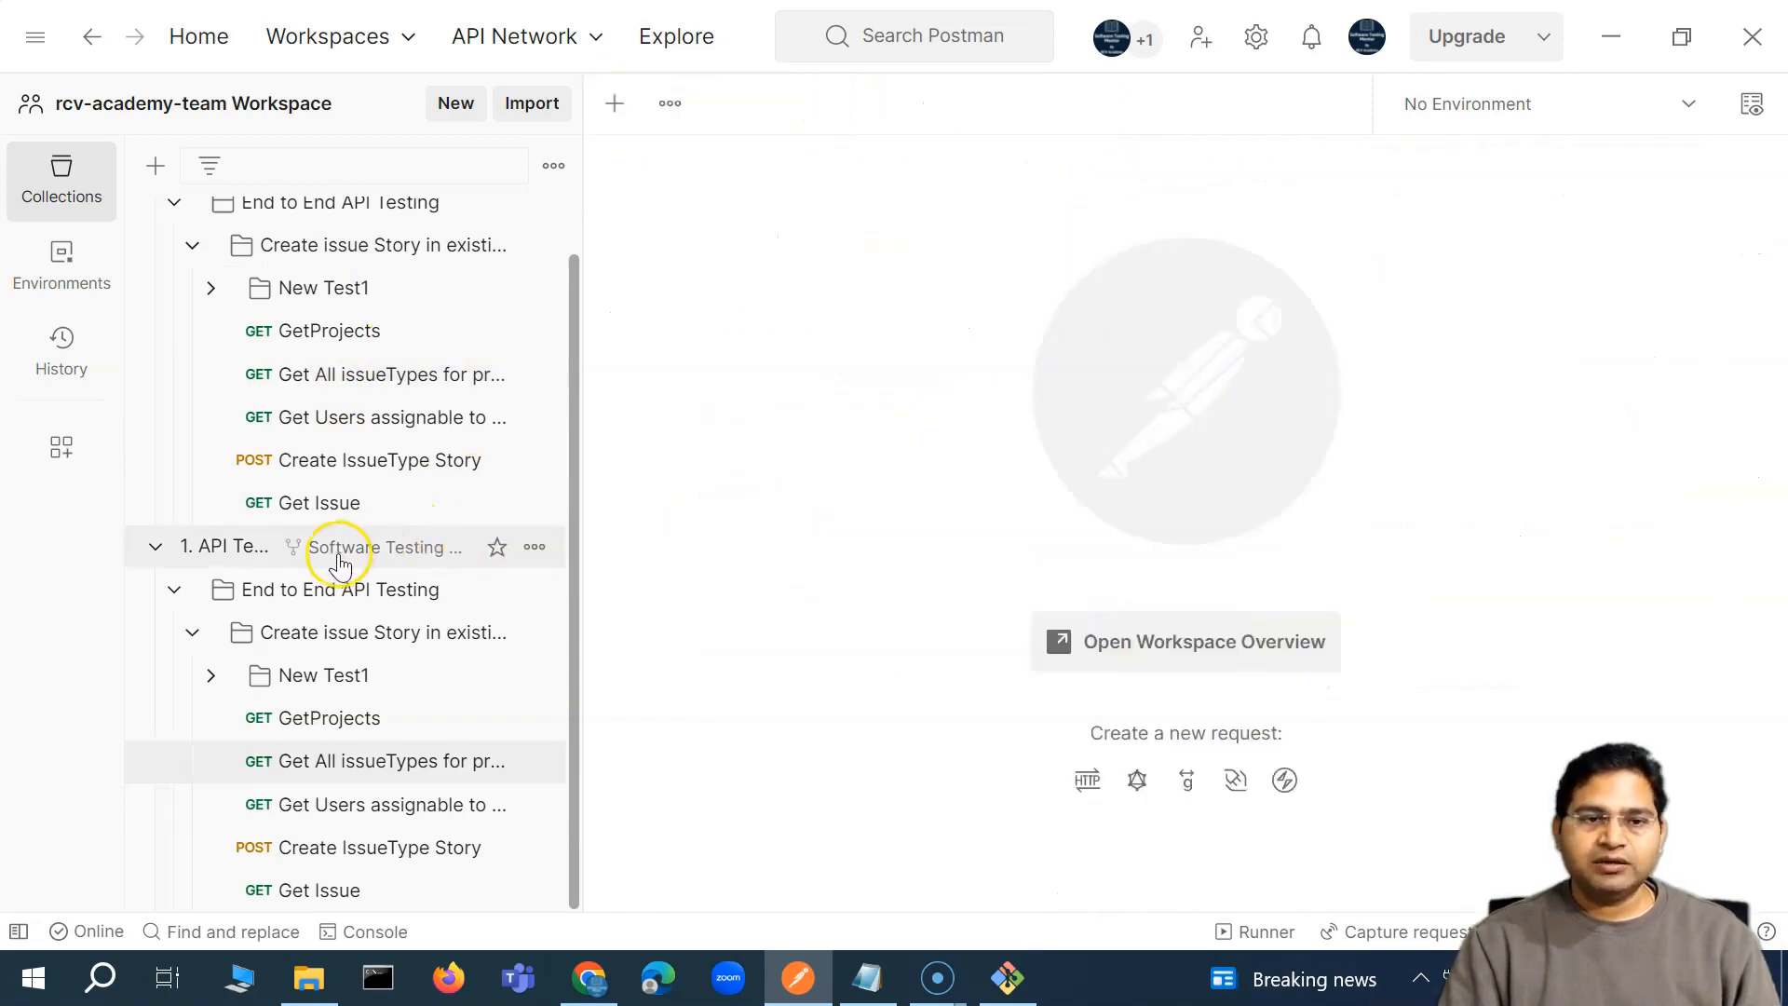
# Merge all changes from the forked collection into the original 1. API Test Jira Cloud, using the option that deletes the source
pyautogui.click(534, 547)
pyautogui.scroll(-5, 436, 419)
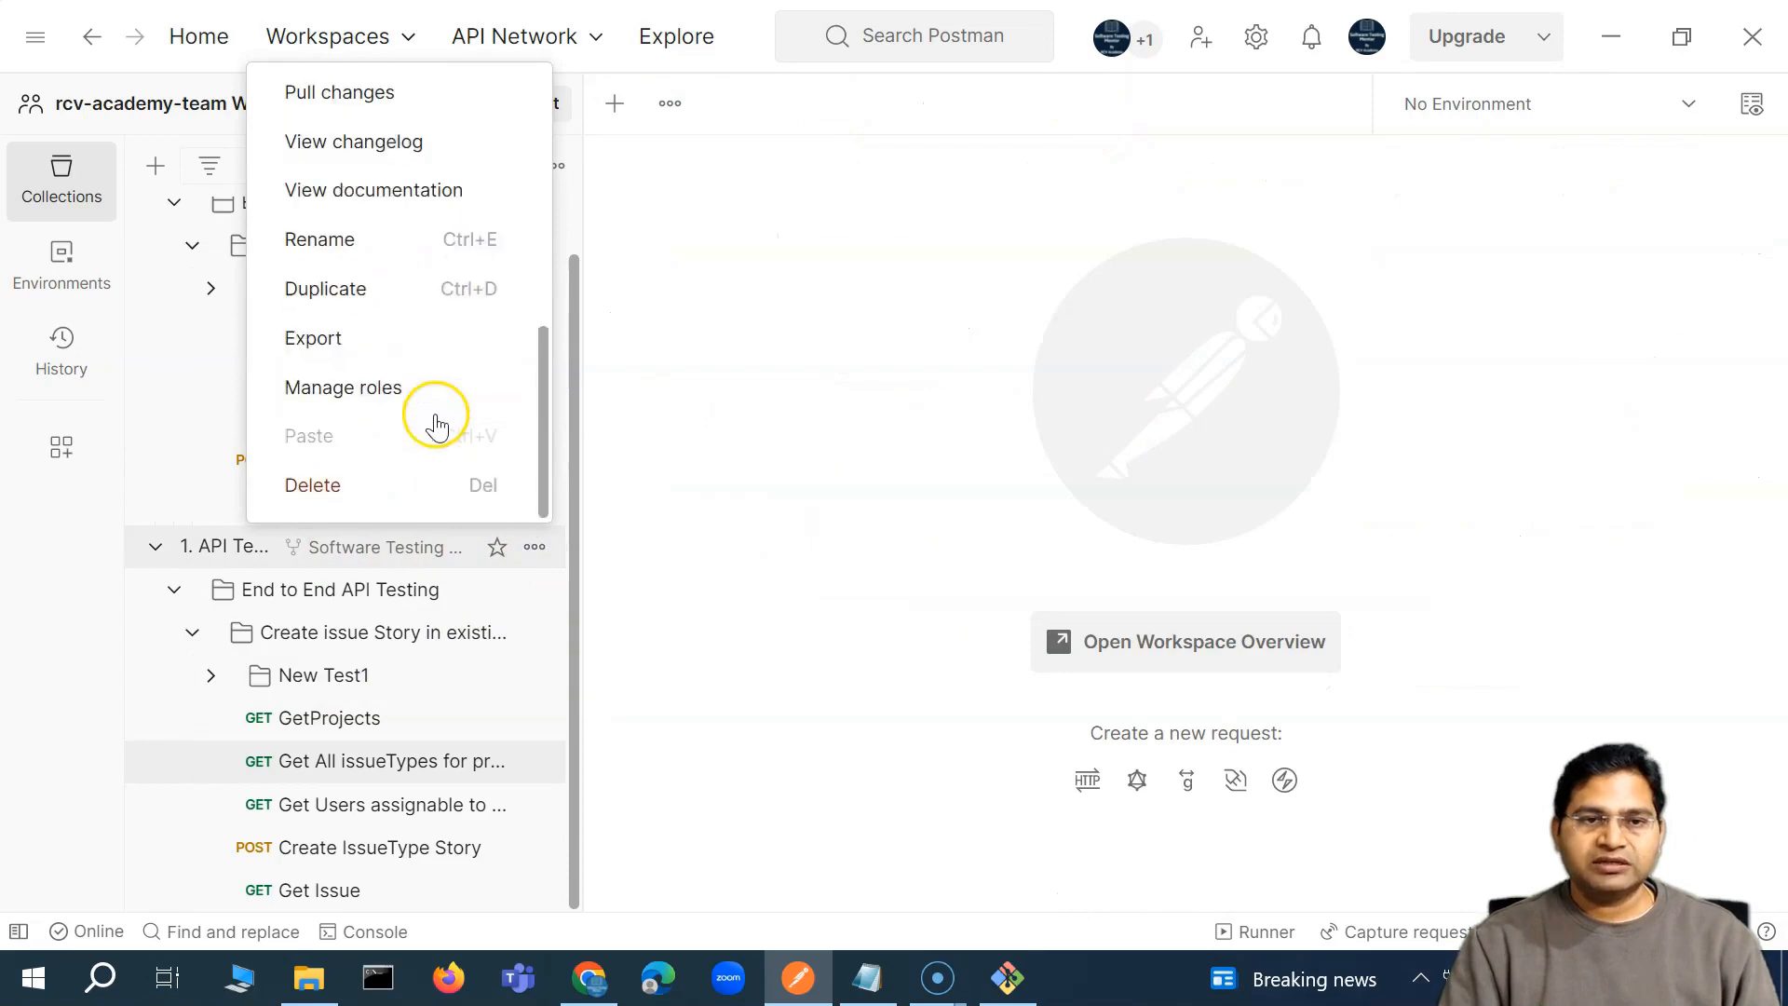
pyautogui.scroll(5, 434, 421)
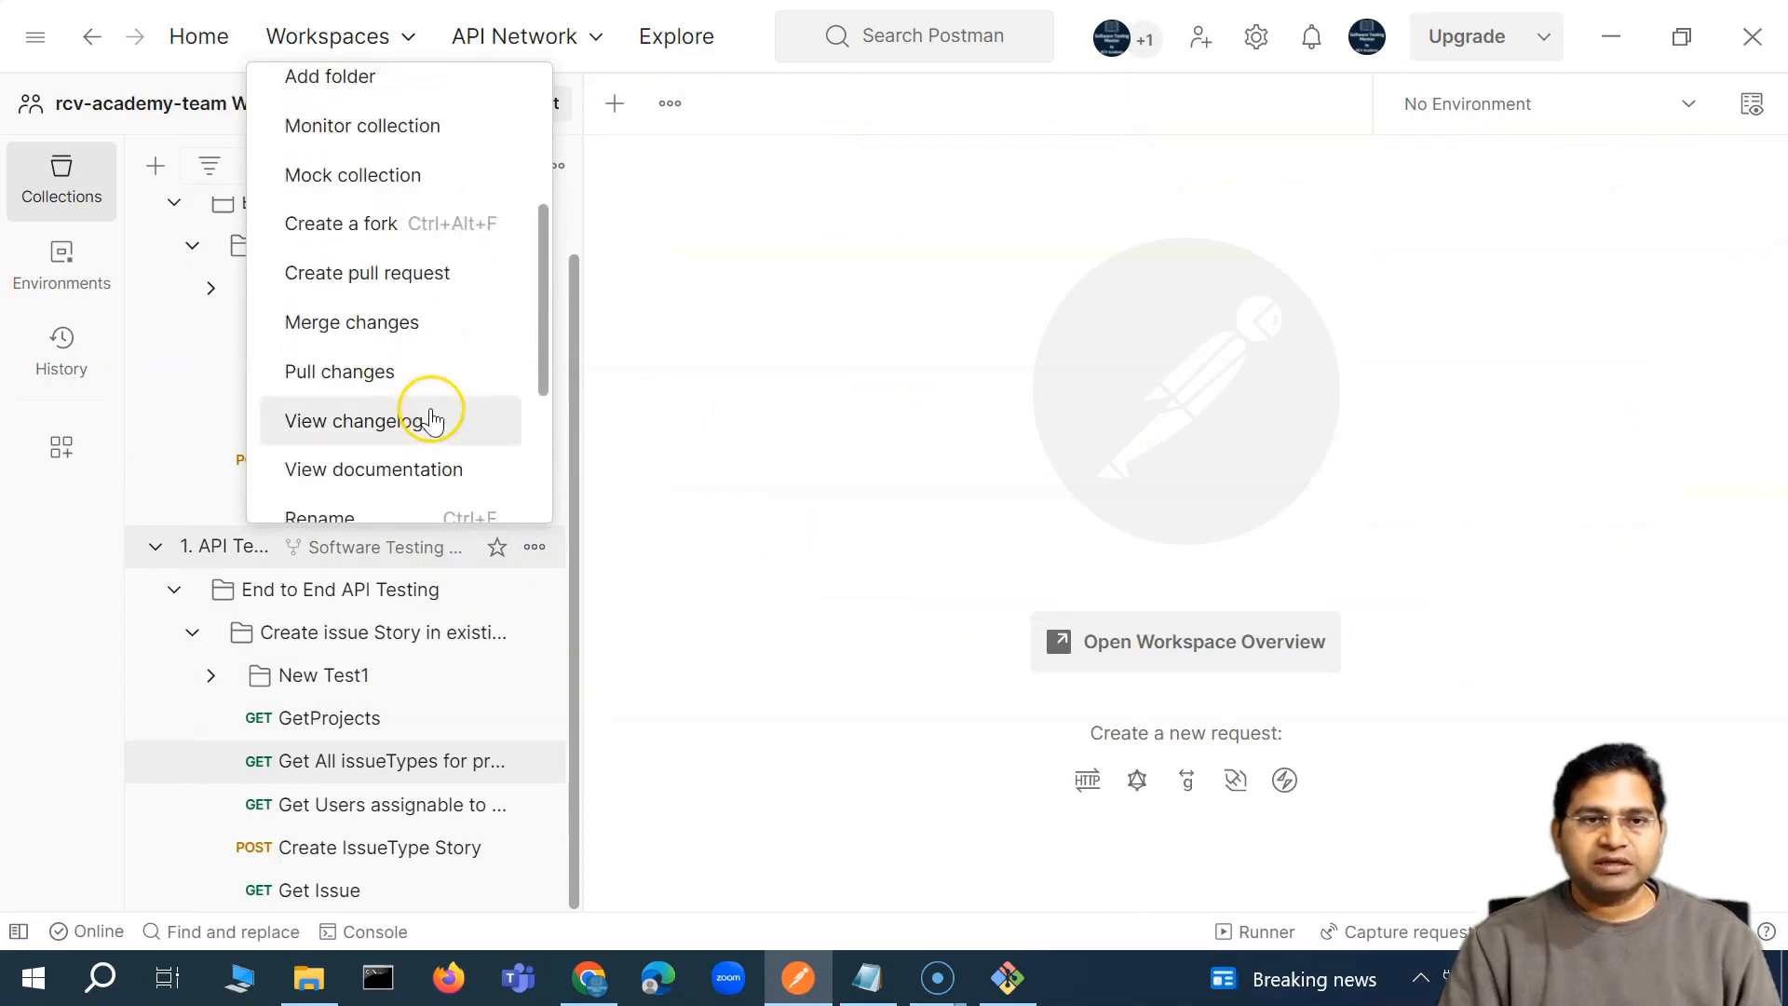
pyautogui.click(434, 326)
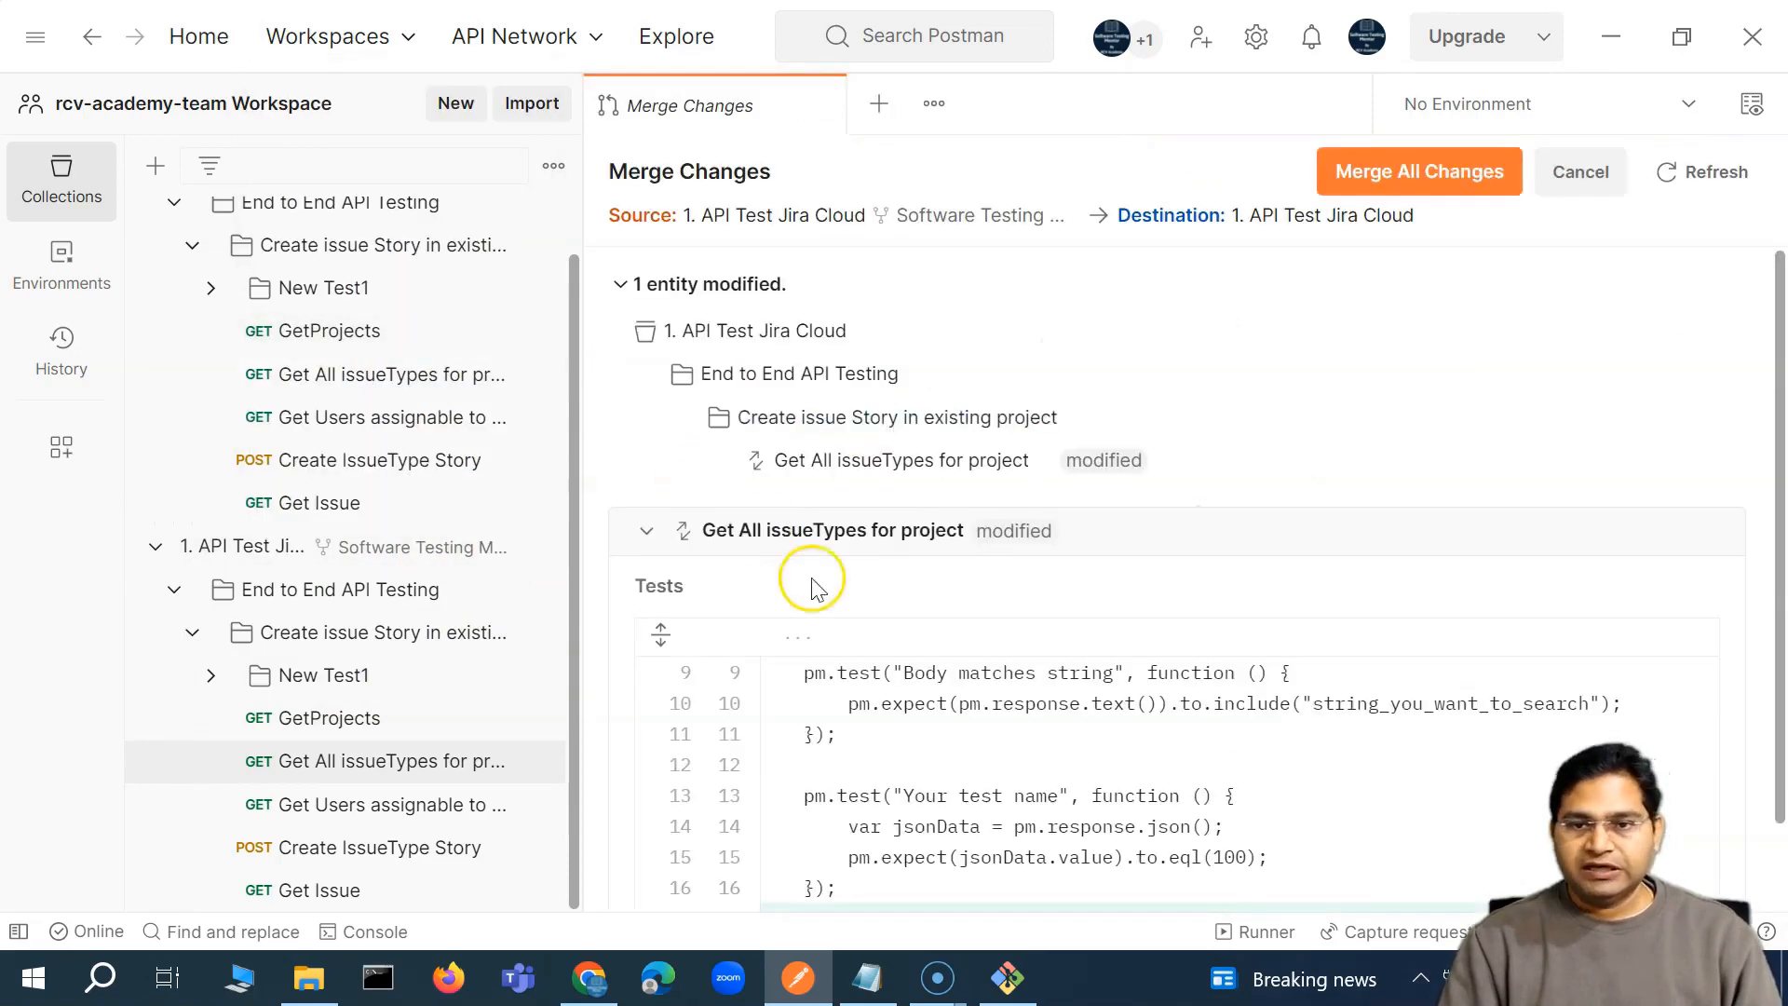
pyautogui.click(1339, 171)
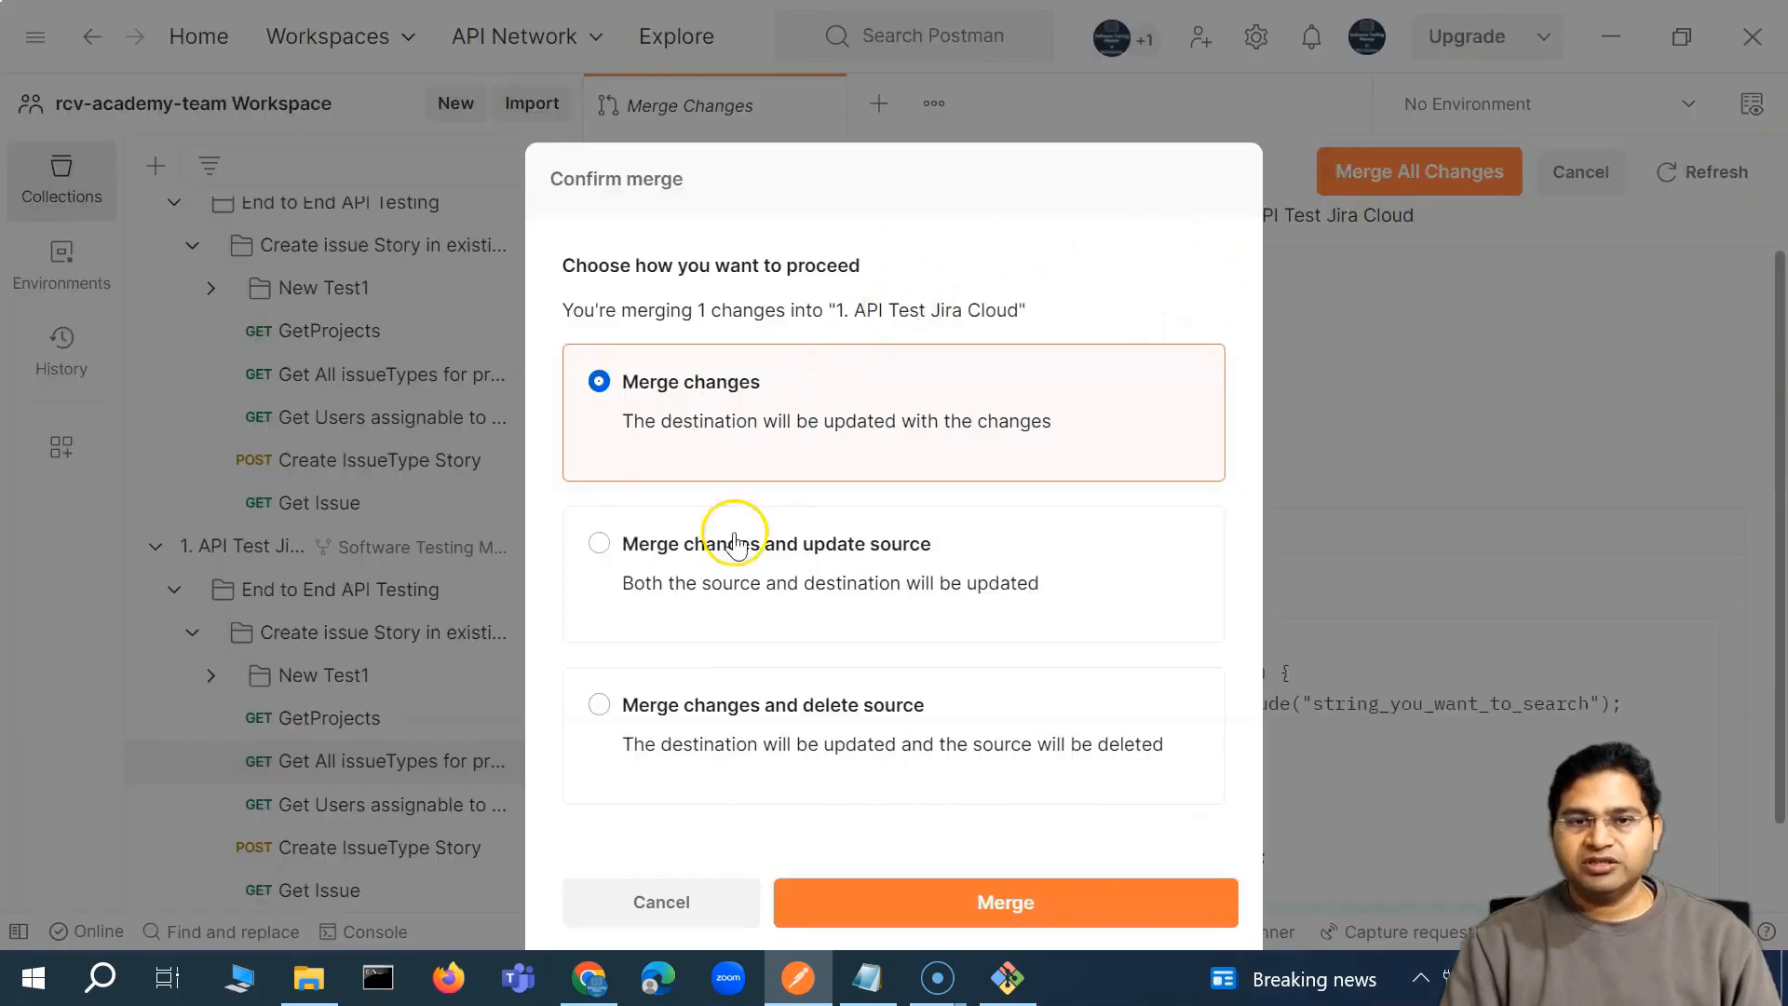
pyautogui.click(645, 717)
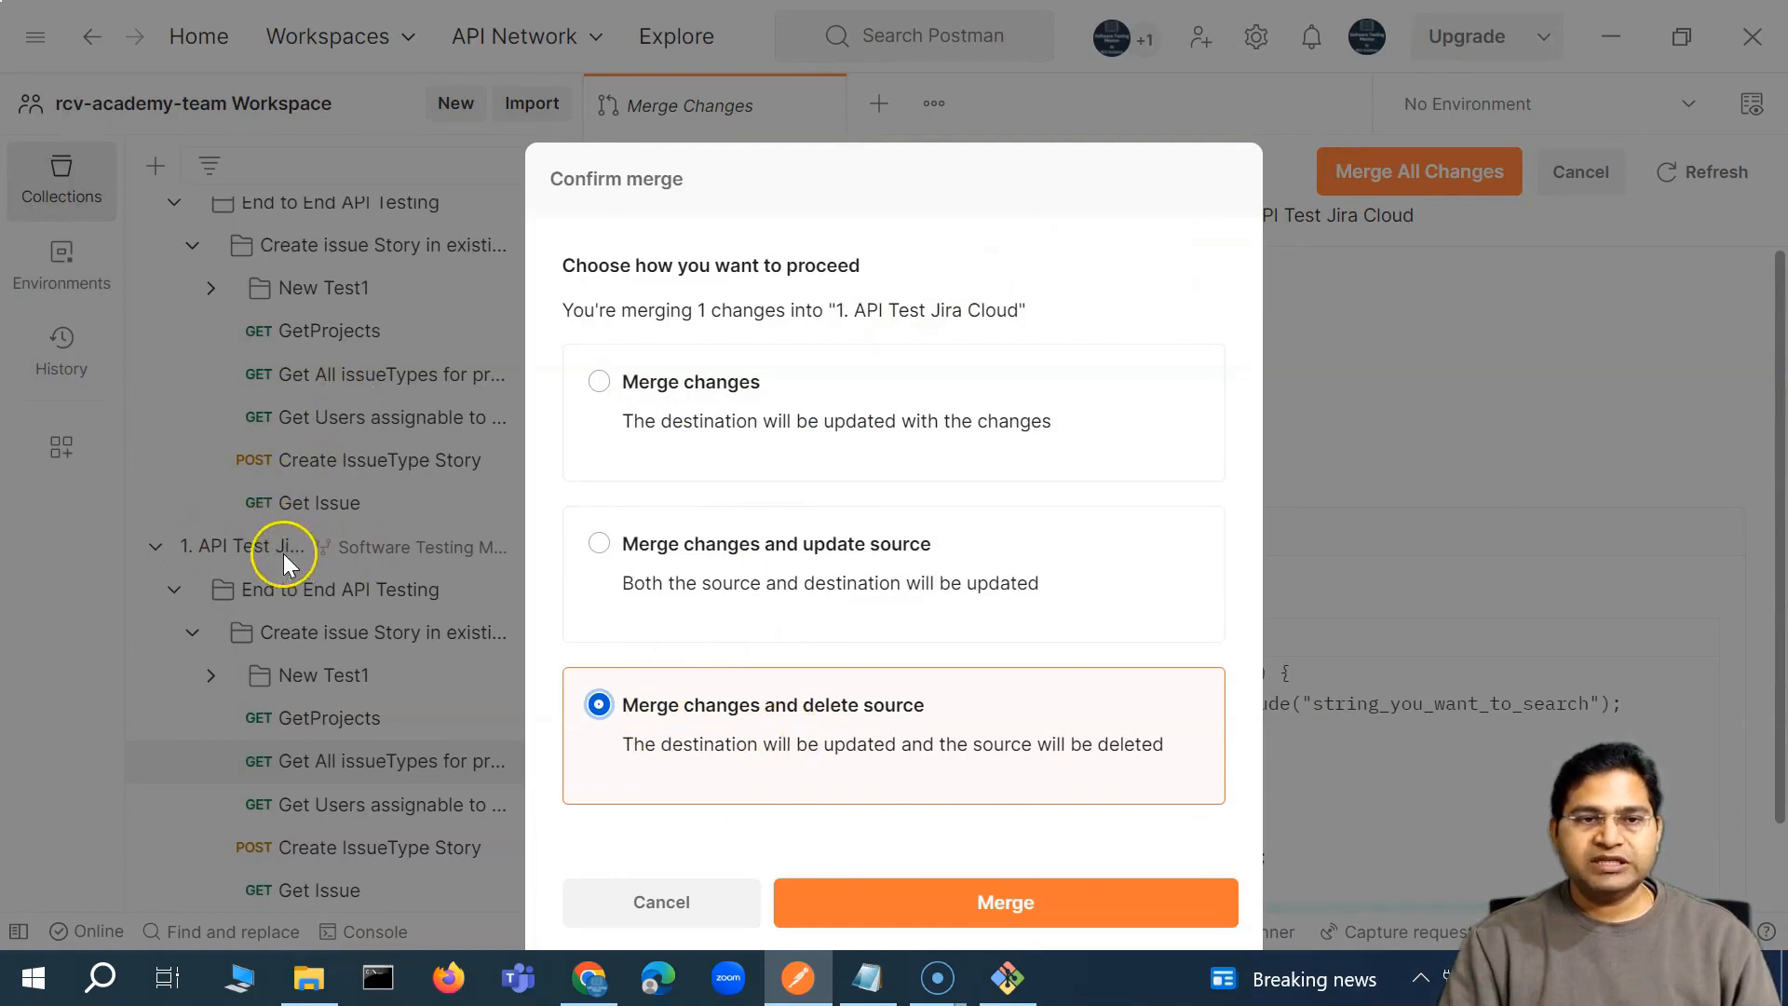
pyautogui.click(1053, 924)
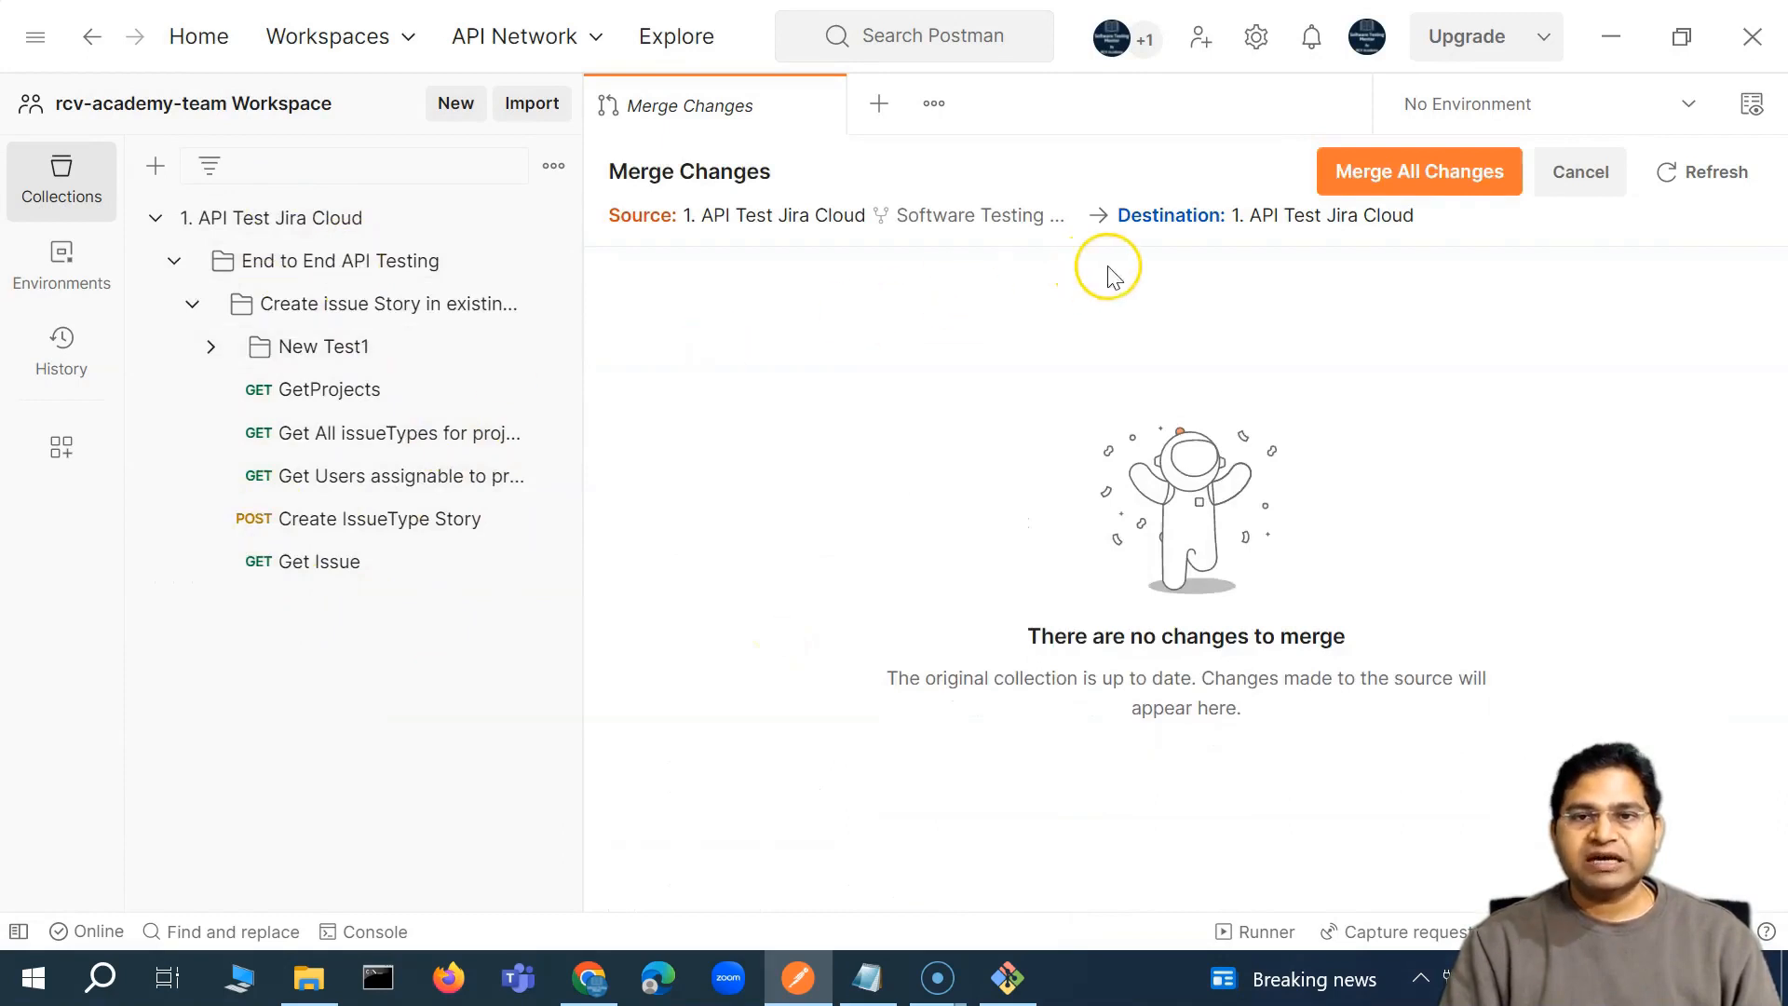
# Check the end of the test script in the original's Get All issueTypes for project request for the merged //RCV Academy comment
pyautogui.click(357, 450)
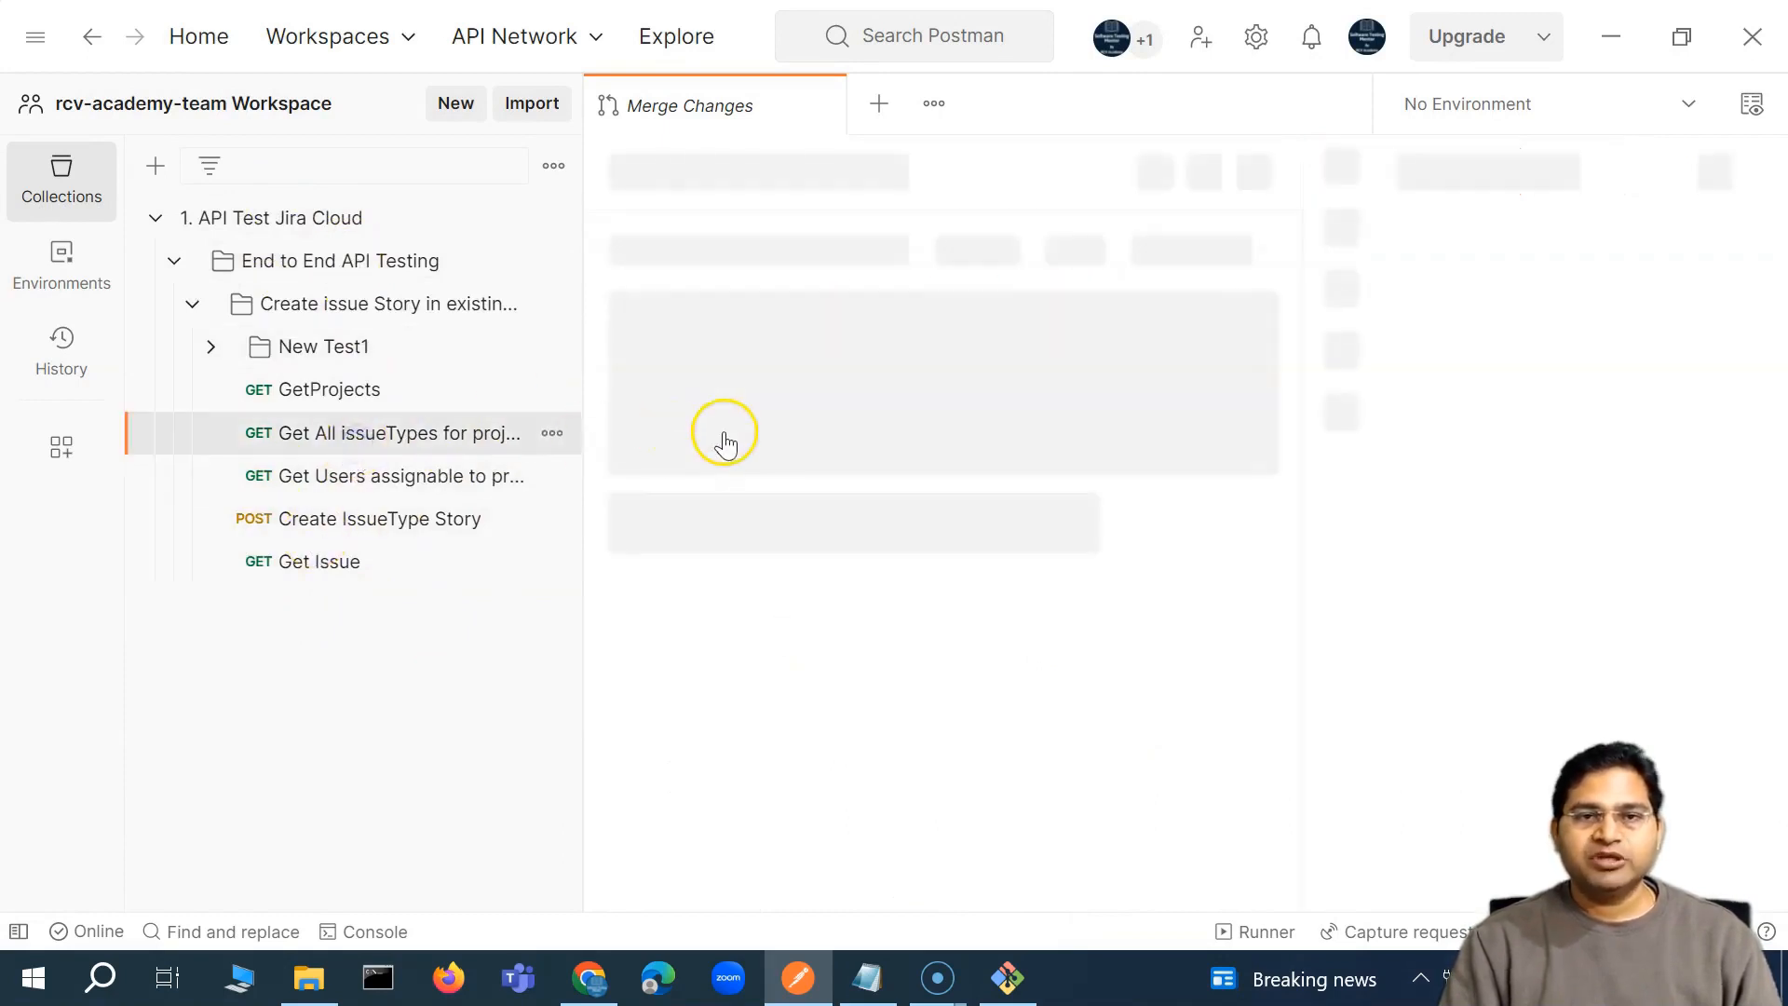
pyautogui.scroll(-3, 913, 577)
pyautogui.scroll(-3, 924, 570)
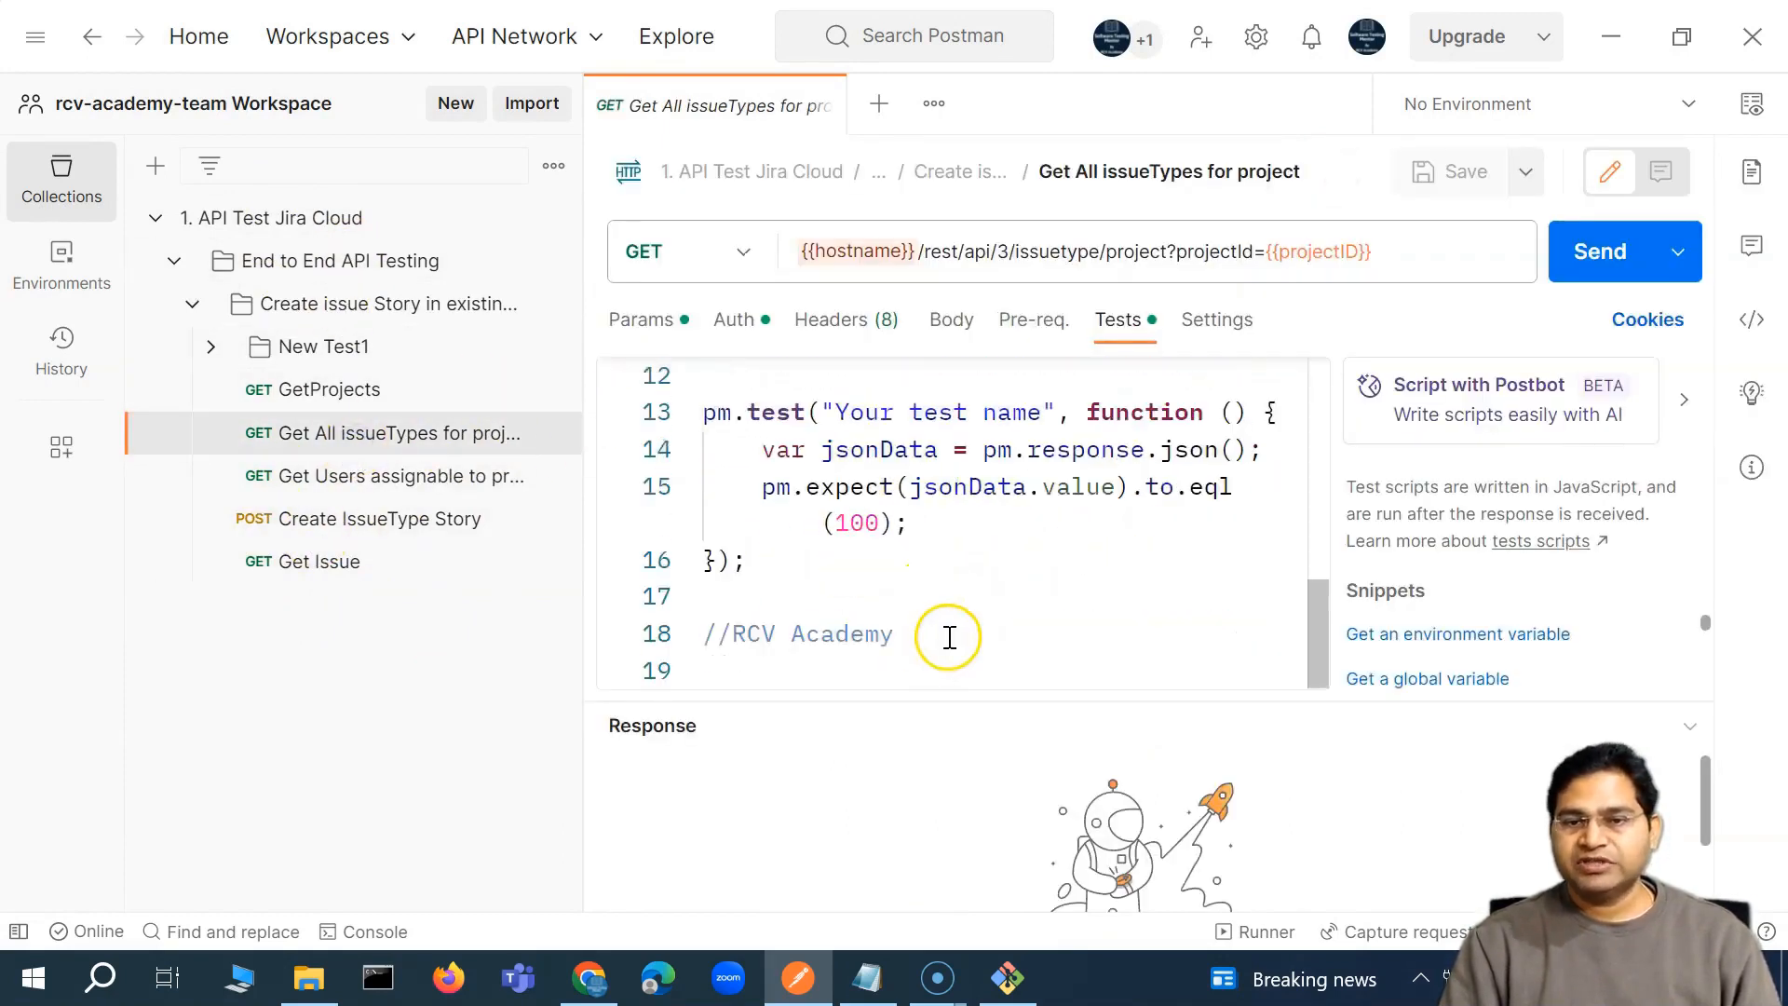
pyautogui.moveTo(946, 635); pyautogui.dragTo(702, 634)
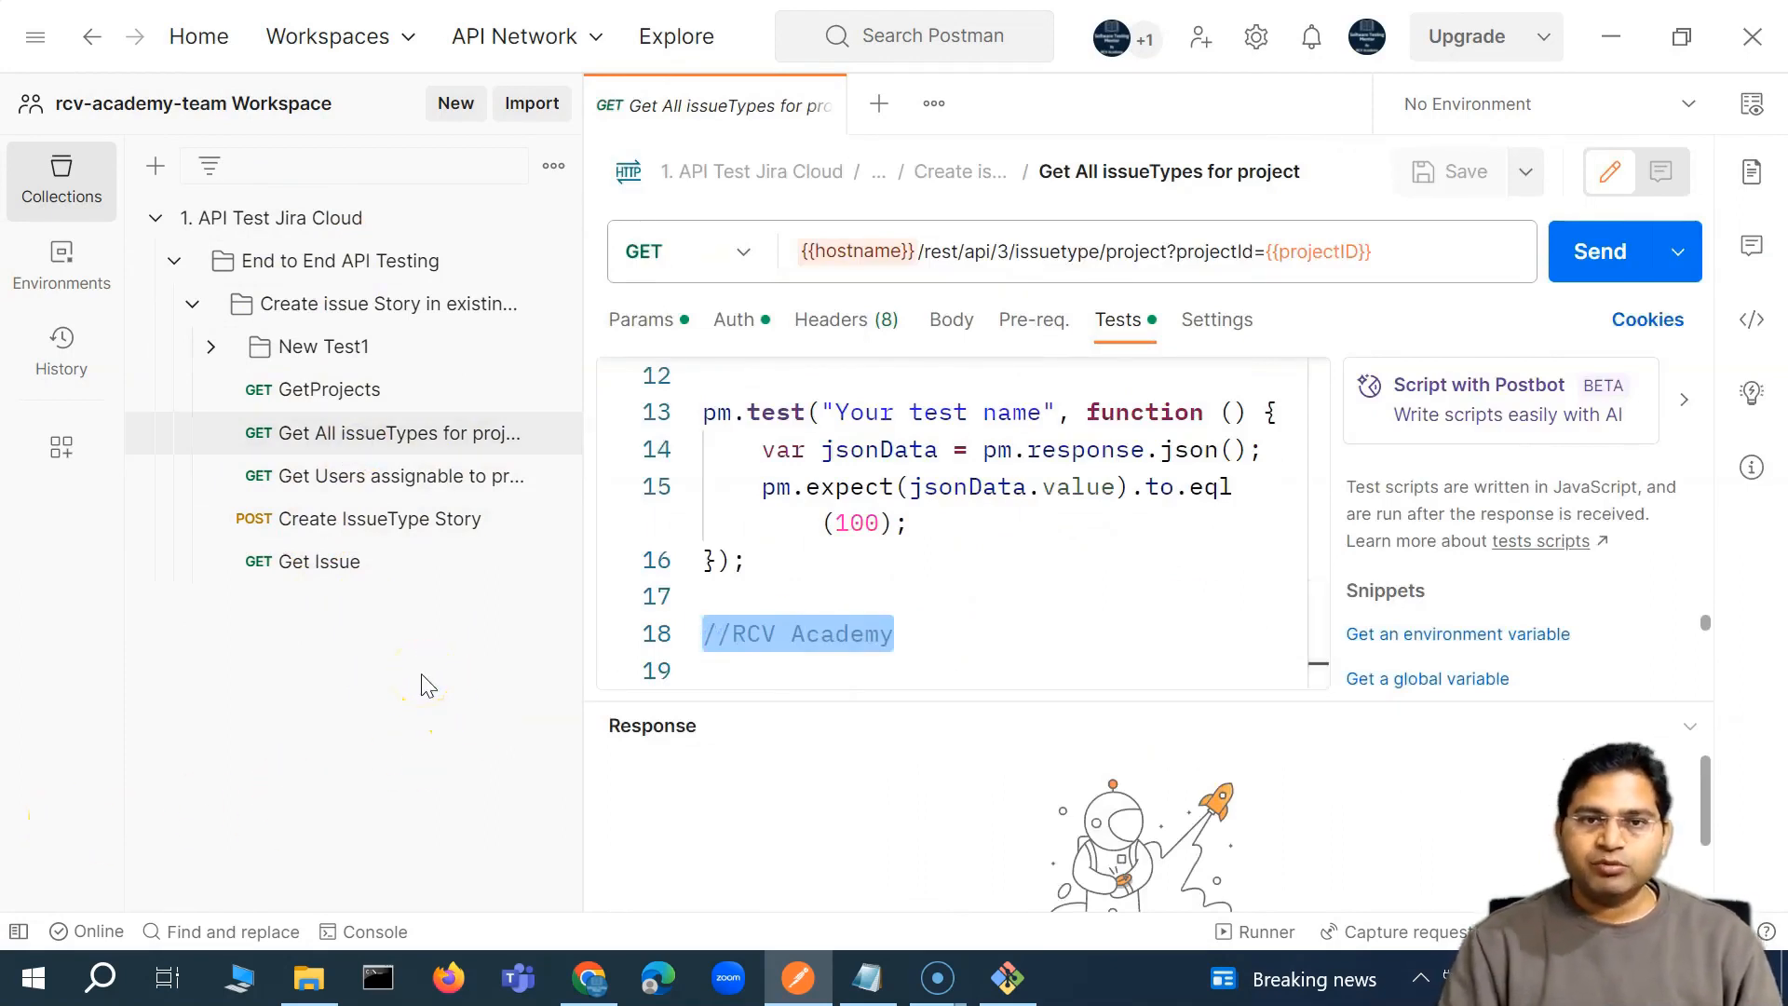
pyautogui.hotkey('ctrl', '+')
pyautogui.hotkey('ctrl', '+')
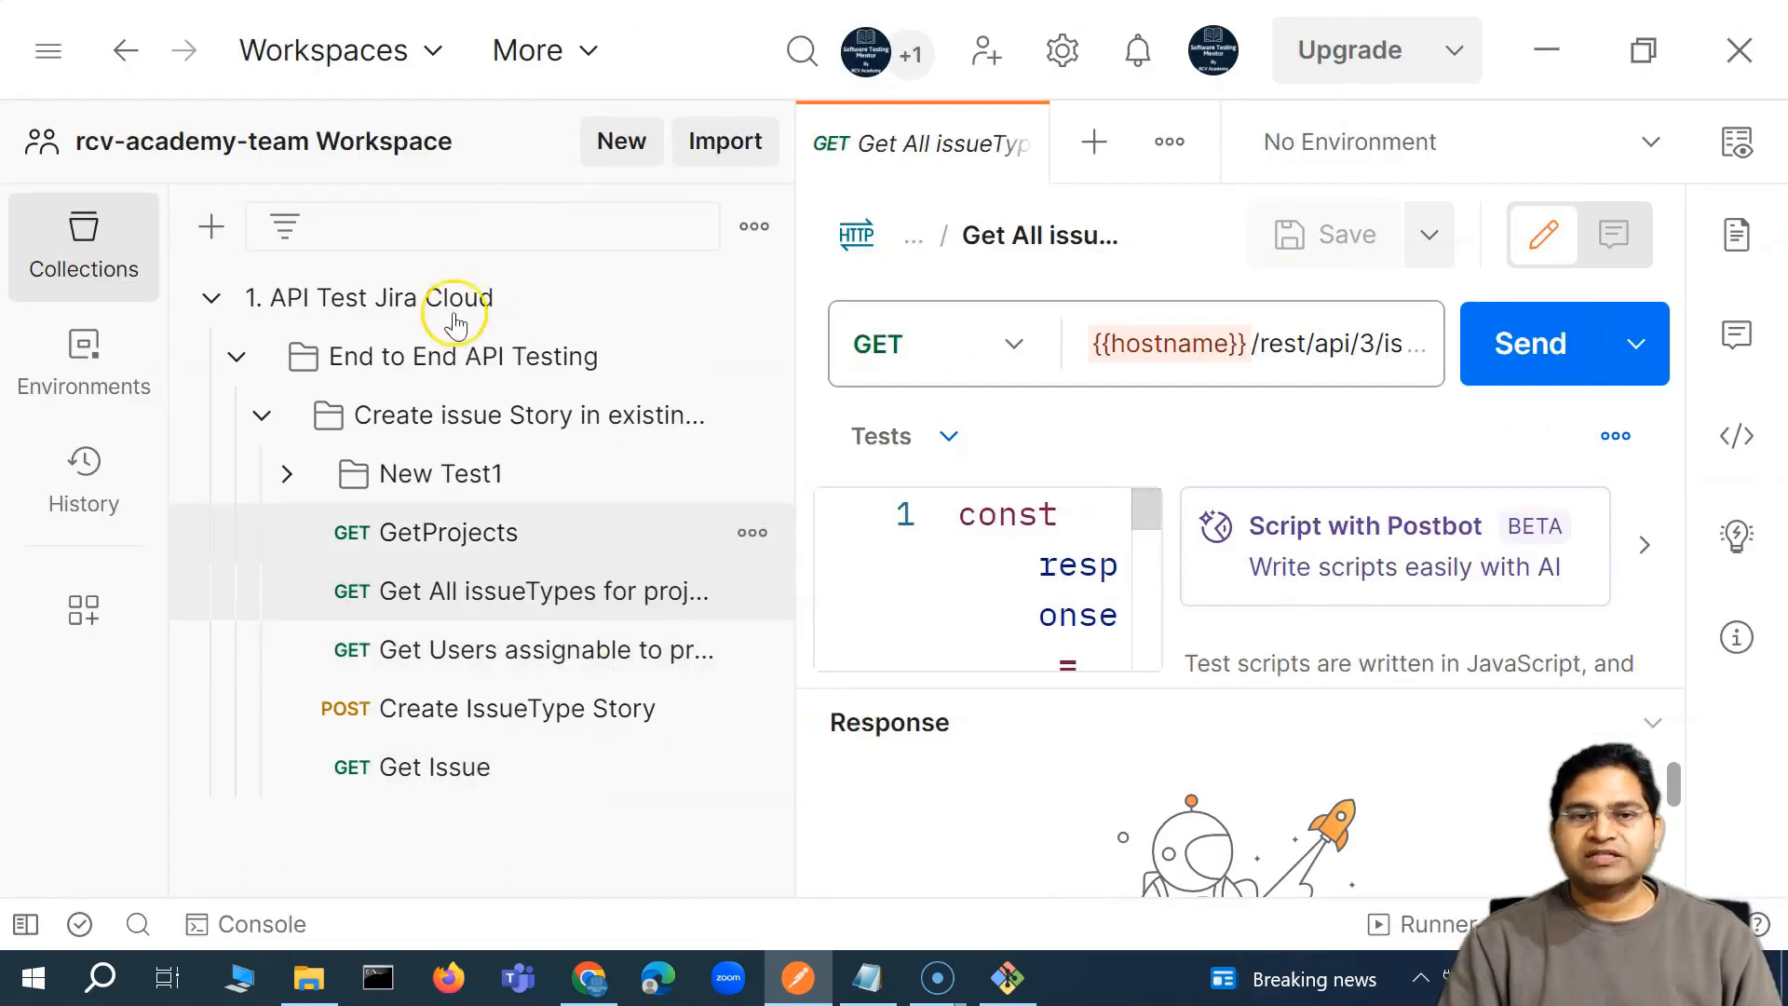
pyautogui.click(216, 299)
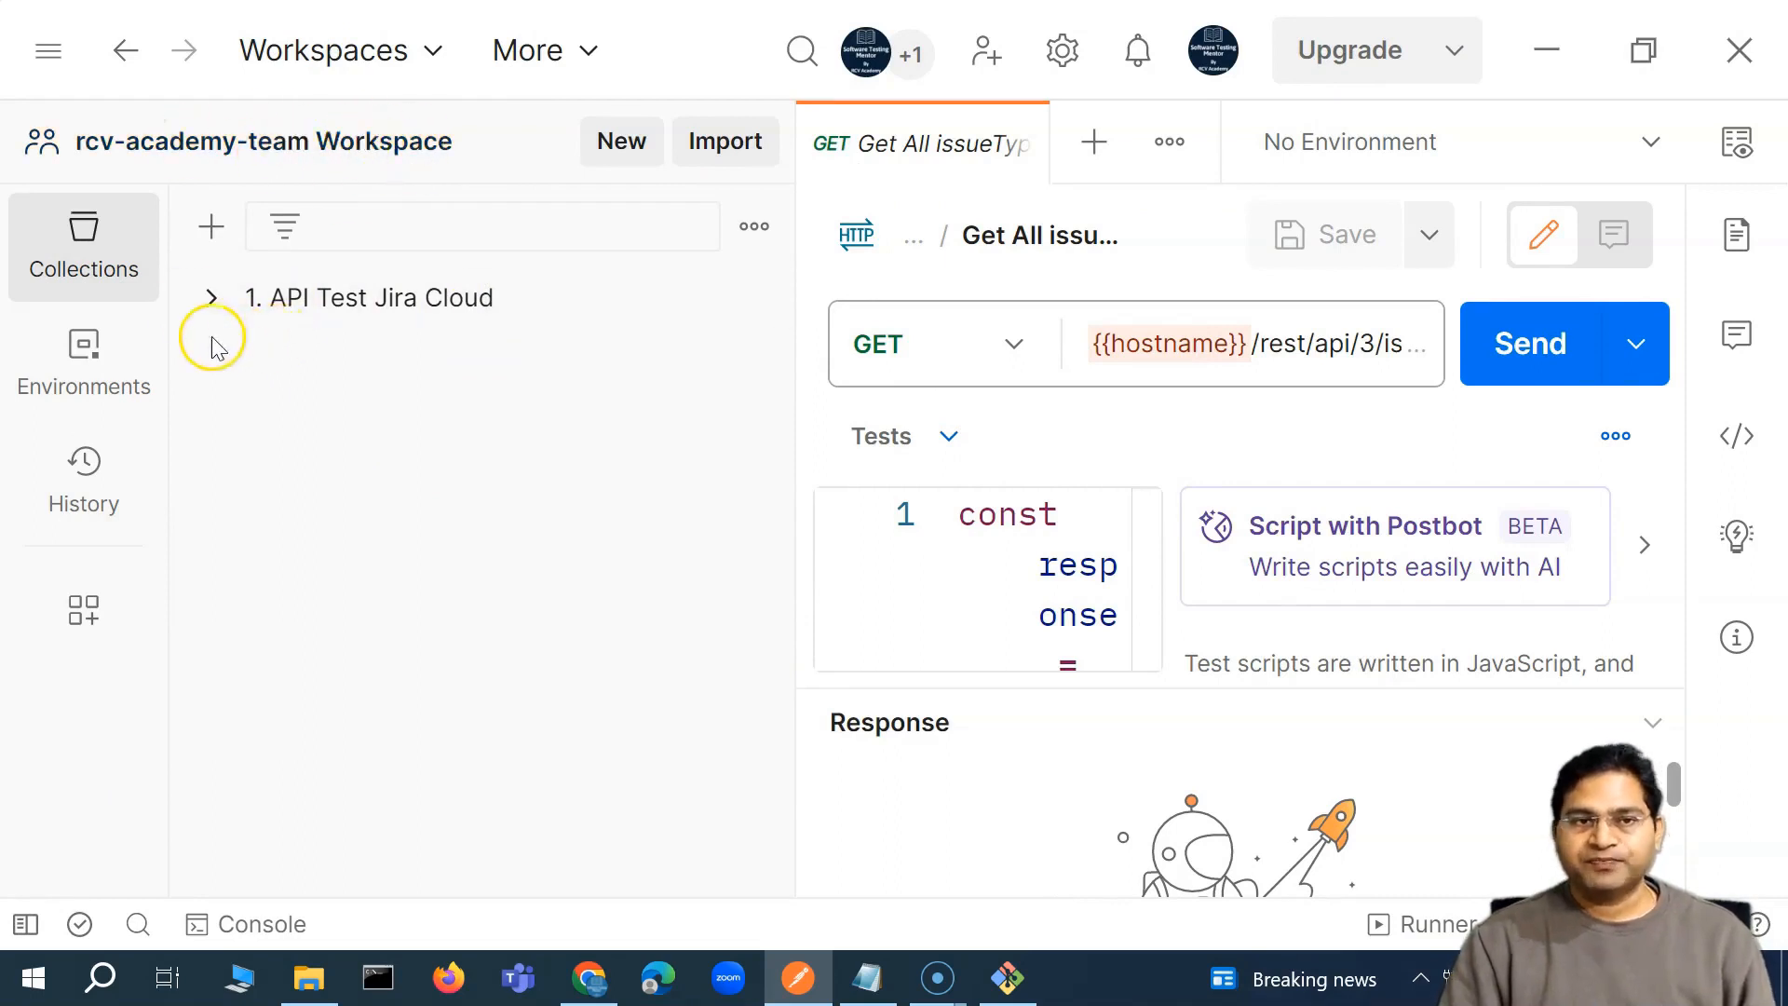
pyautogui.click(214, 298)
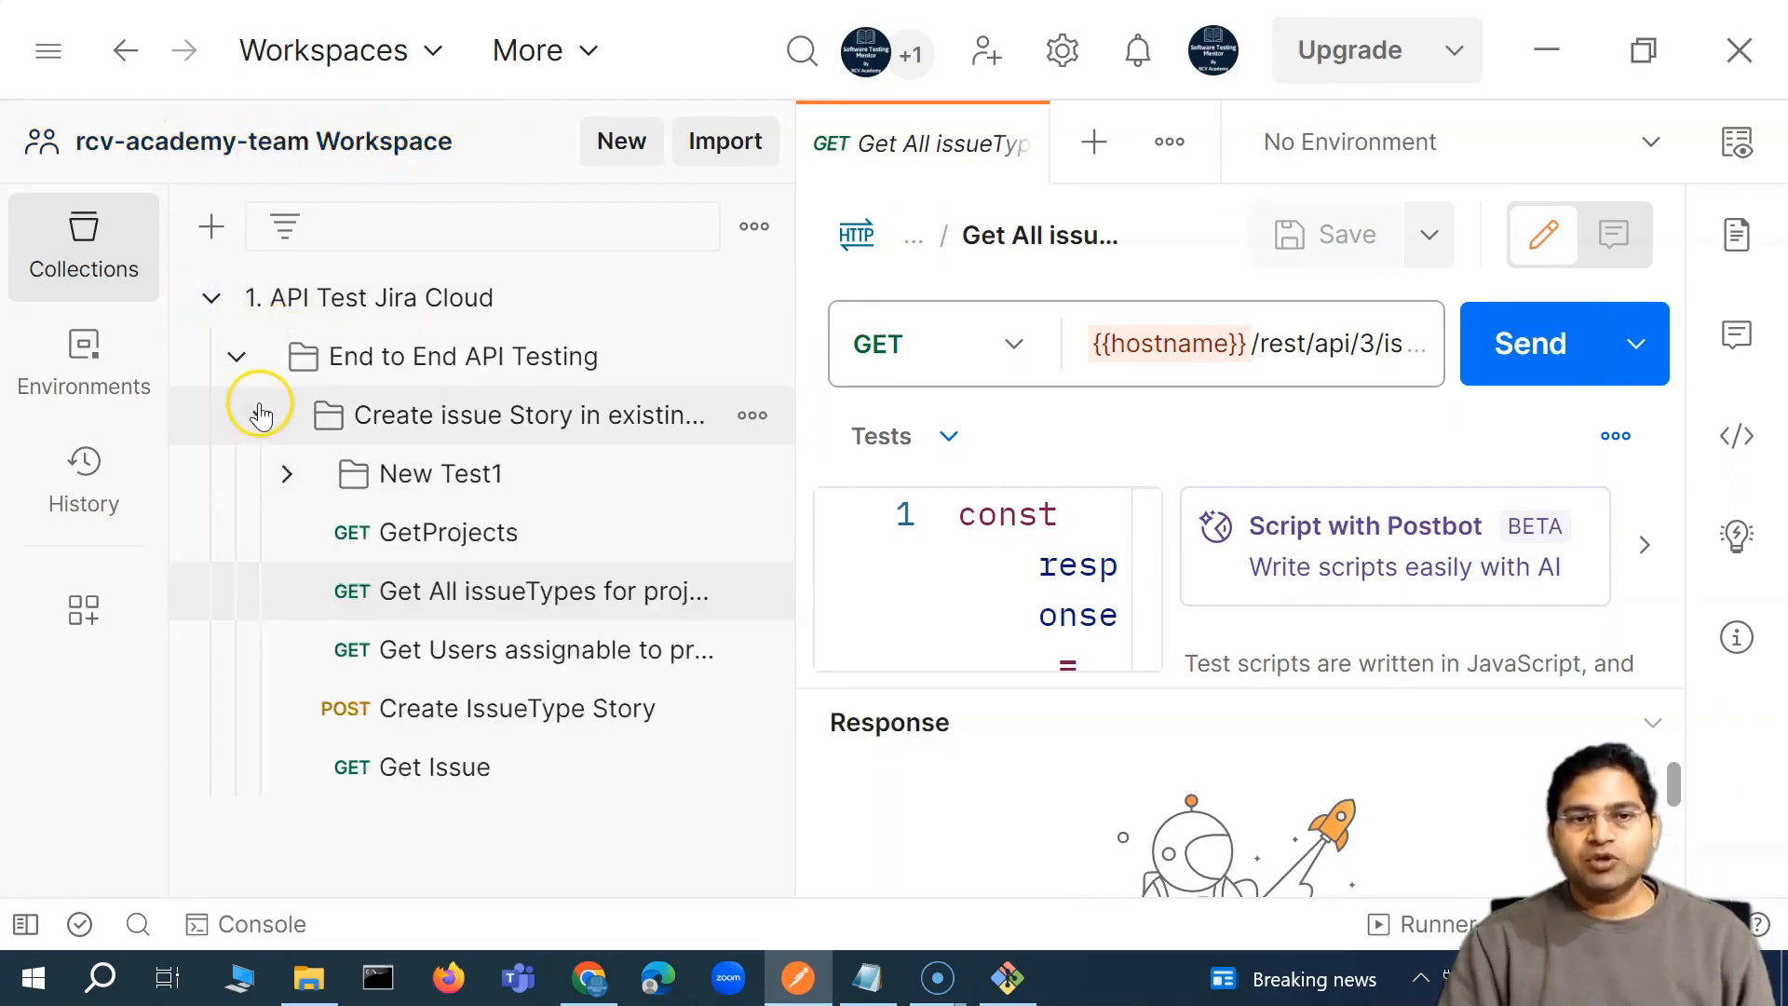
pyautogui.click(233, 358)
pyautogui.click(233, 361)
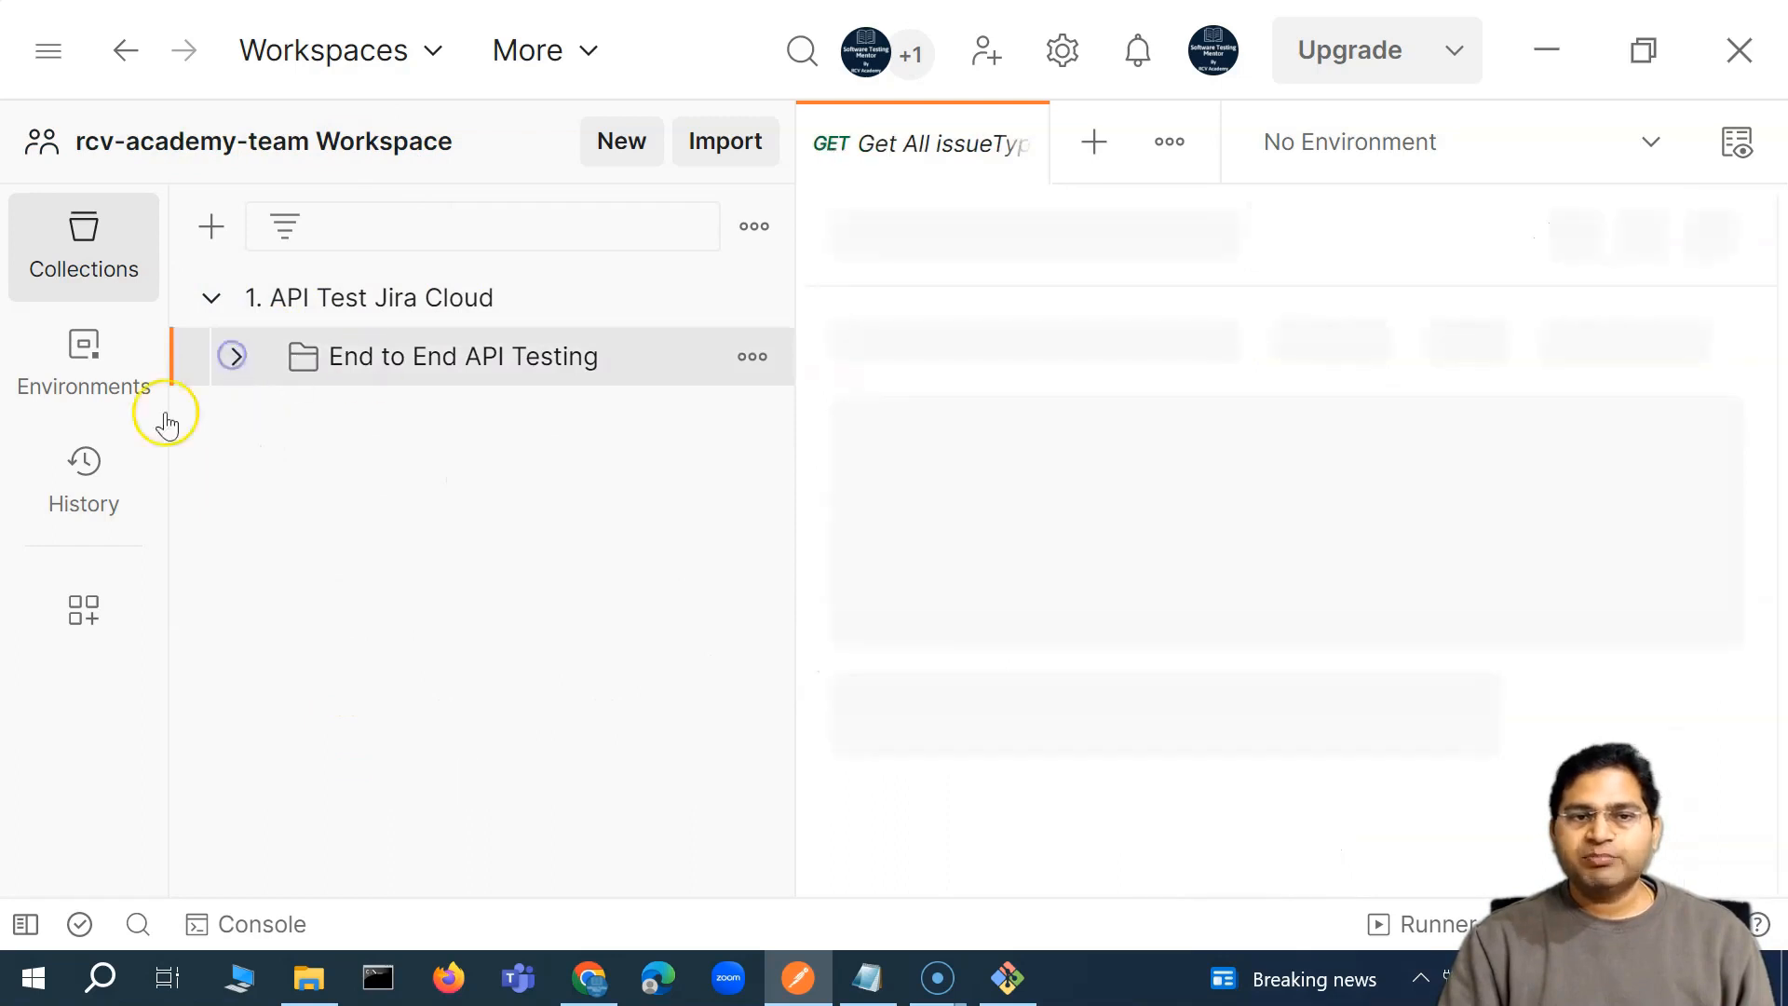
pyautogui.click(229, 359)
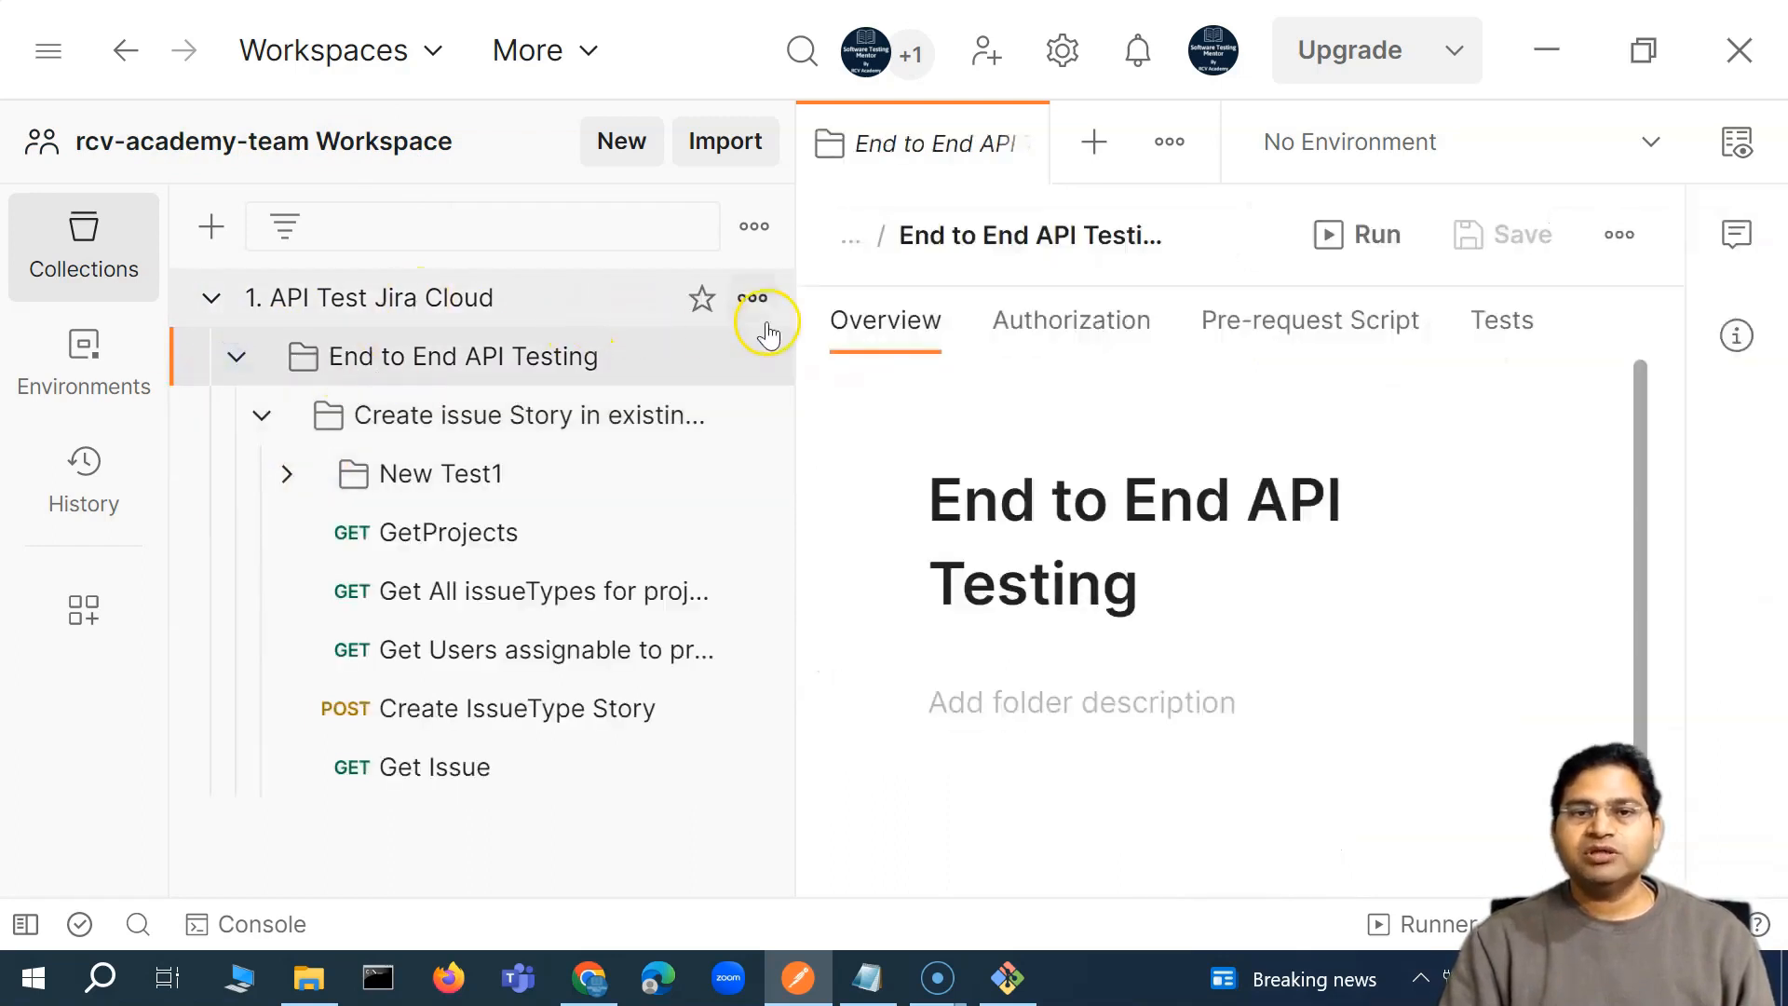
# Fork the 1. API Test Jira Cloud collection into rcv-academy-team Workspace, keeping the suggested fork label and watching the original collection
pyautogui.click(753, 298)
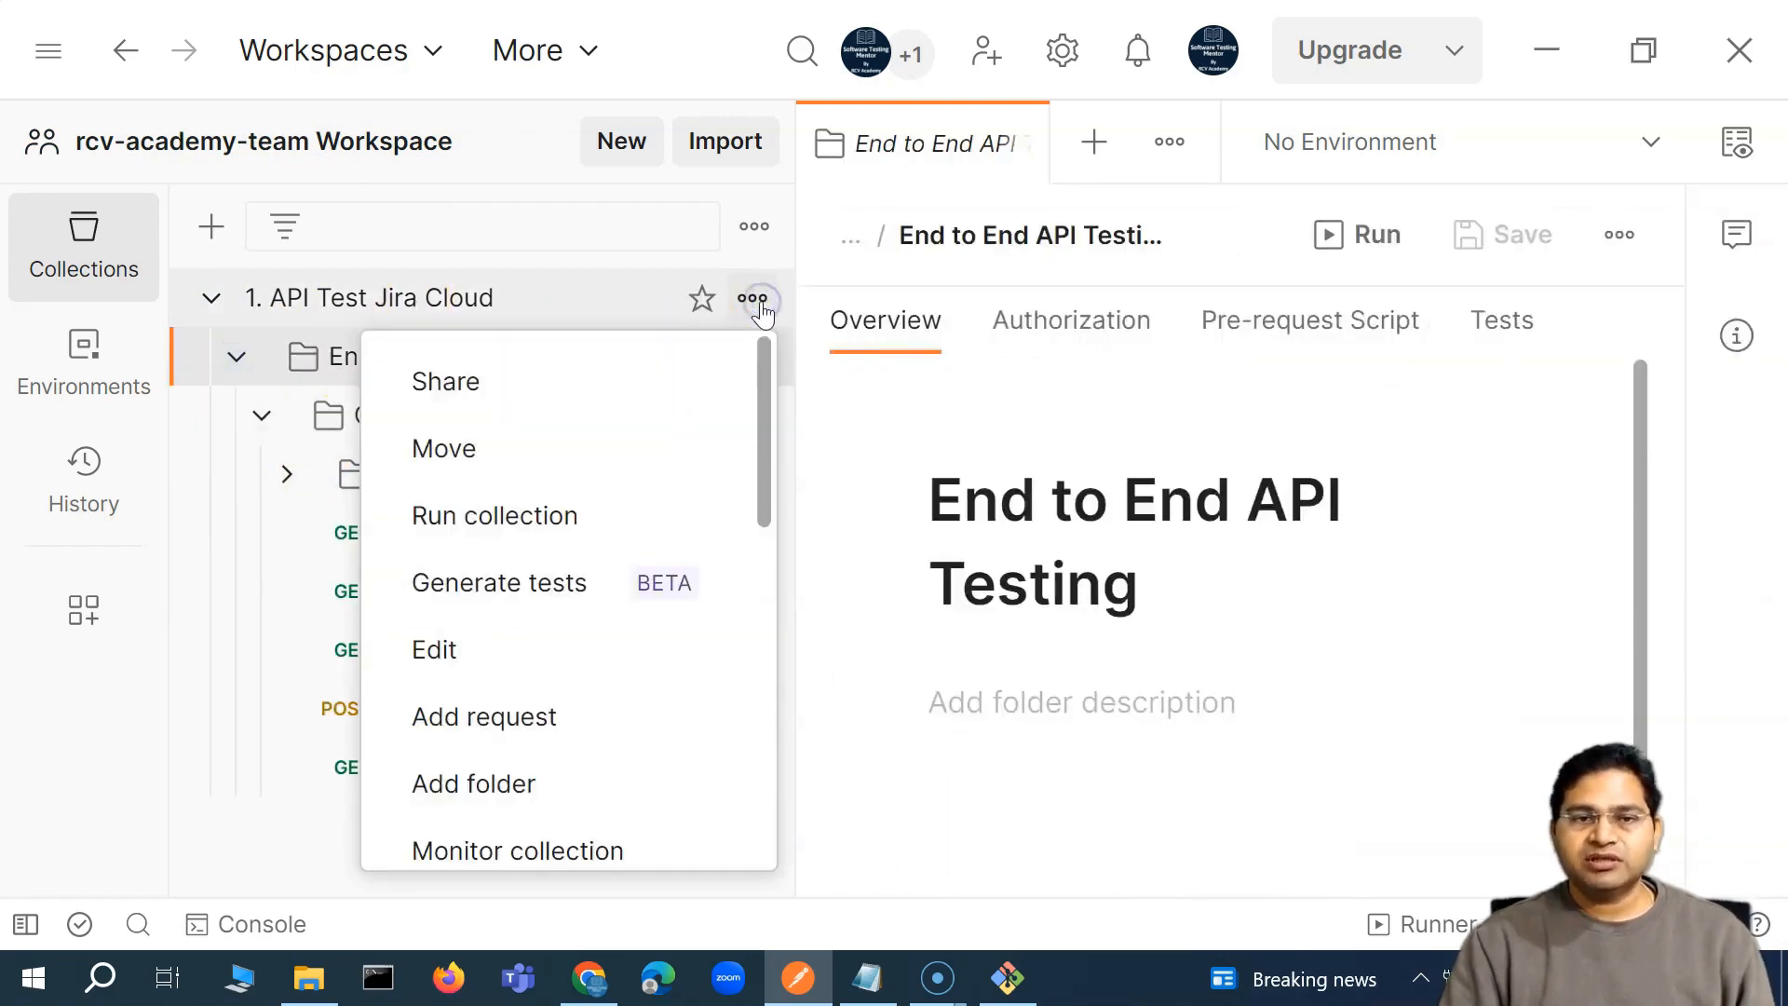
pyautogui.click(601, 661)
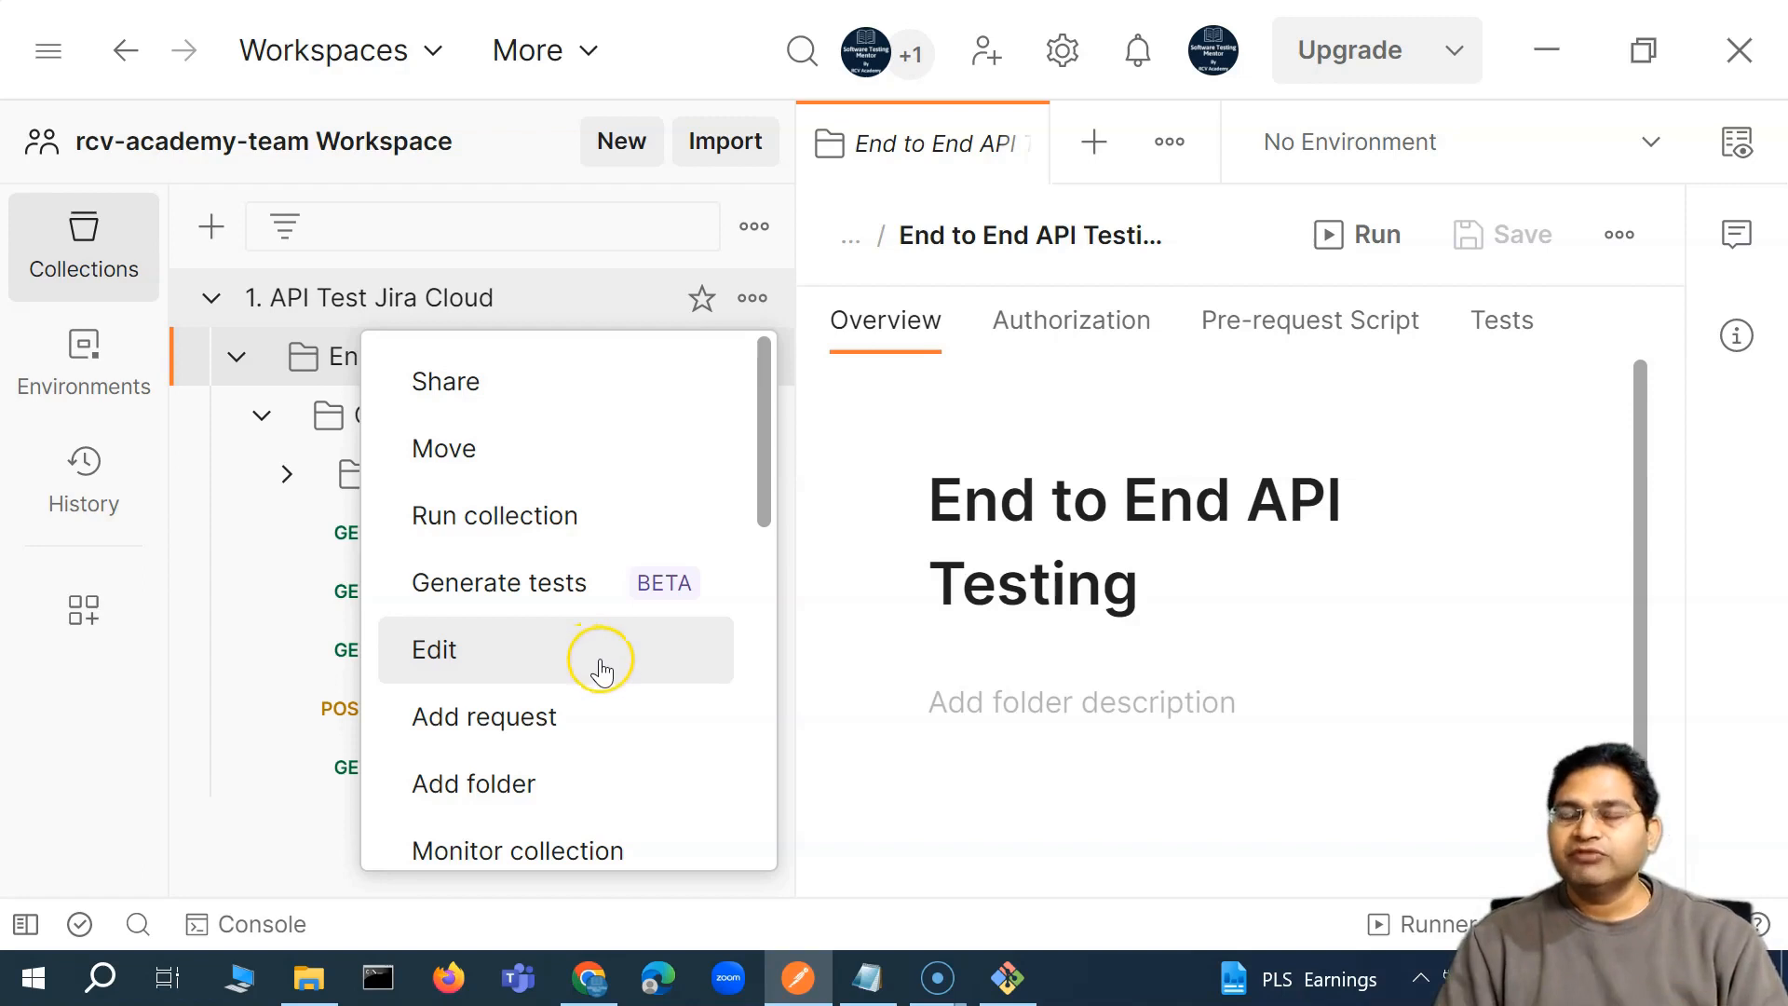
pyautogui.scroll(-5, 601, 670)
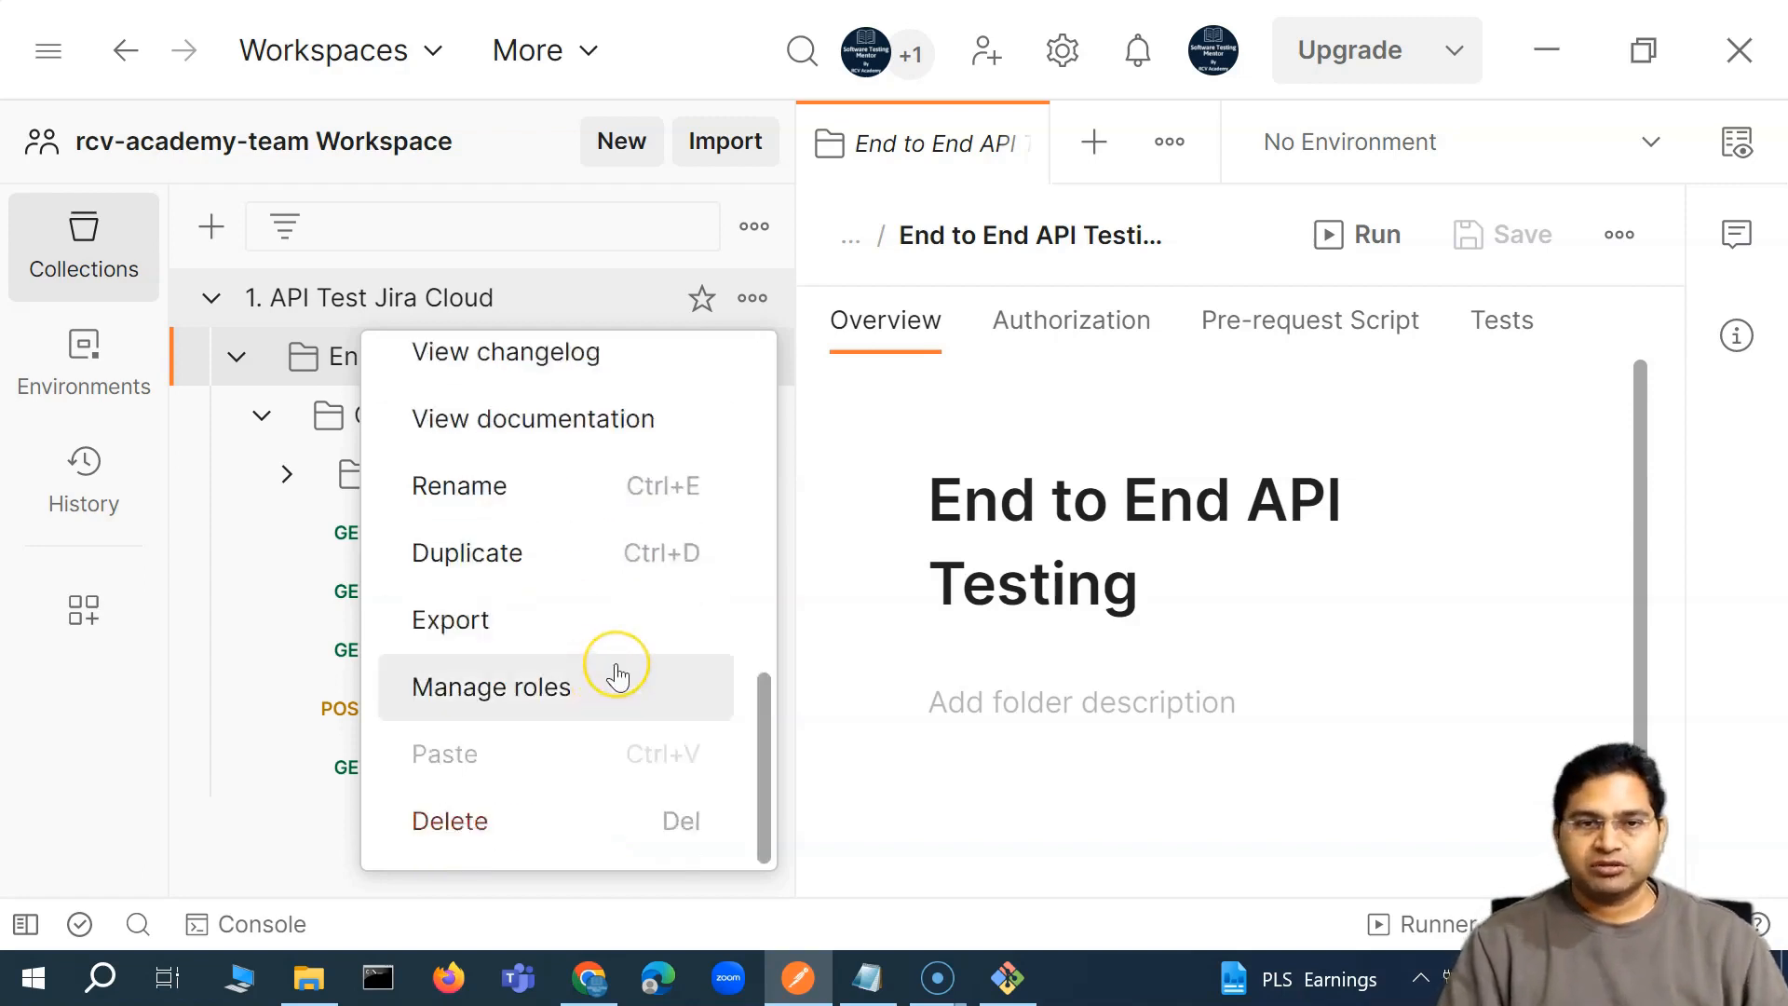
pyautogui.scroll(3, 610, 675)
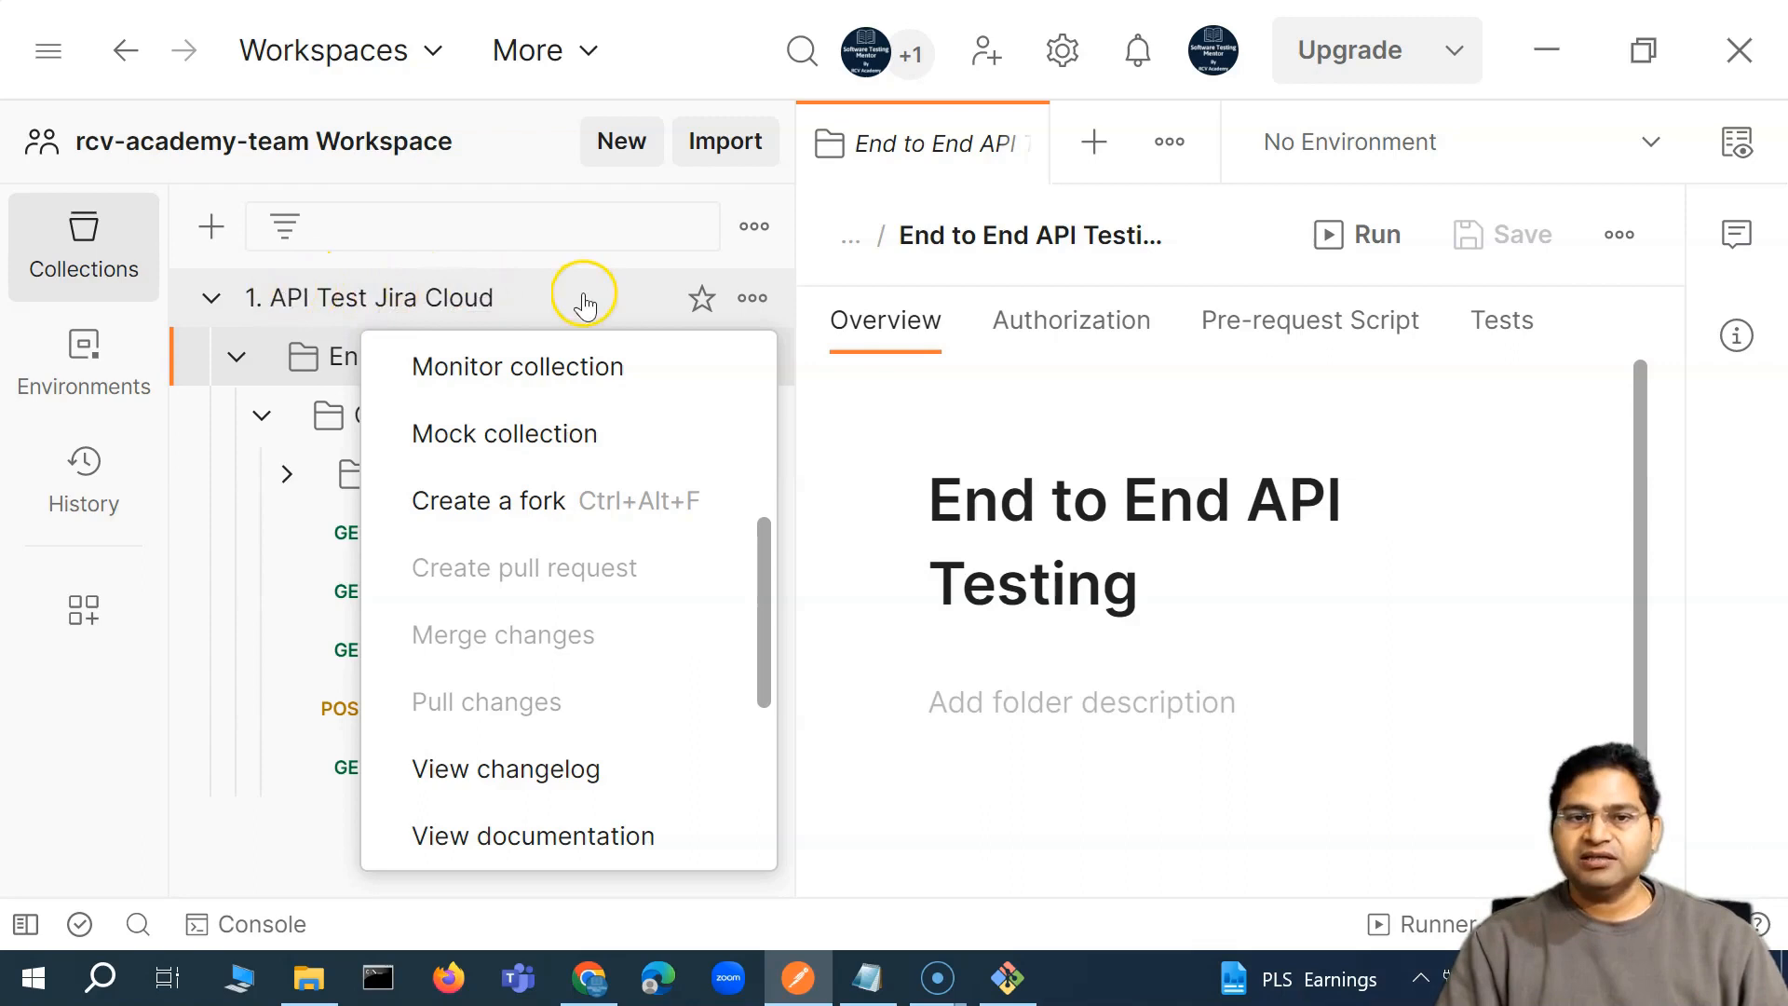
pyautogui.click(519, 507)
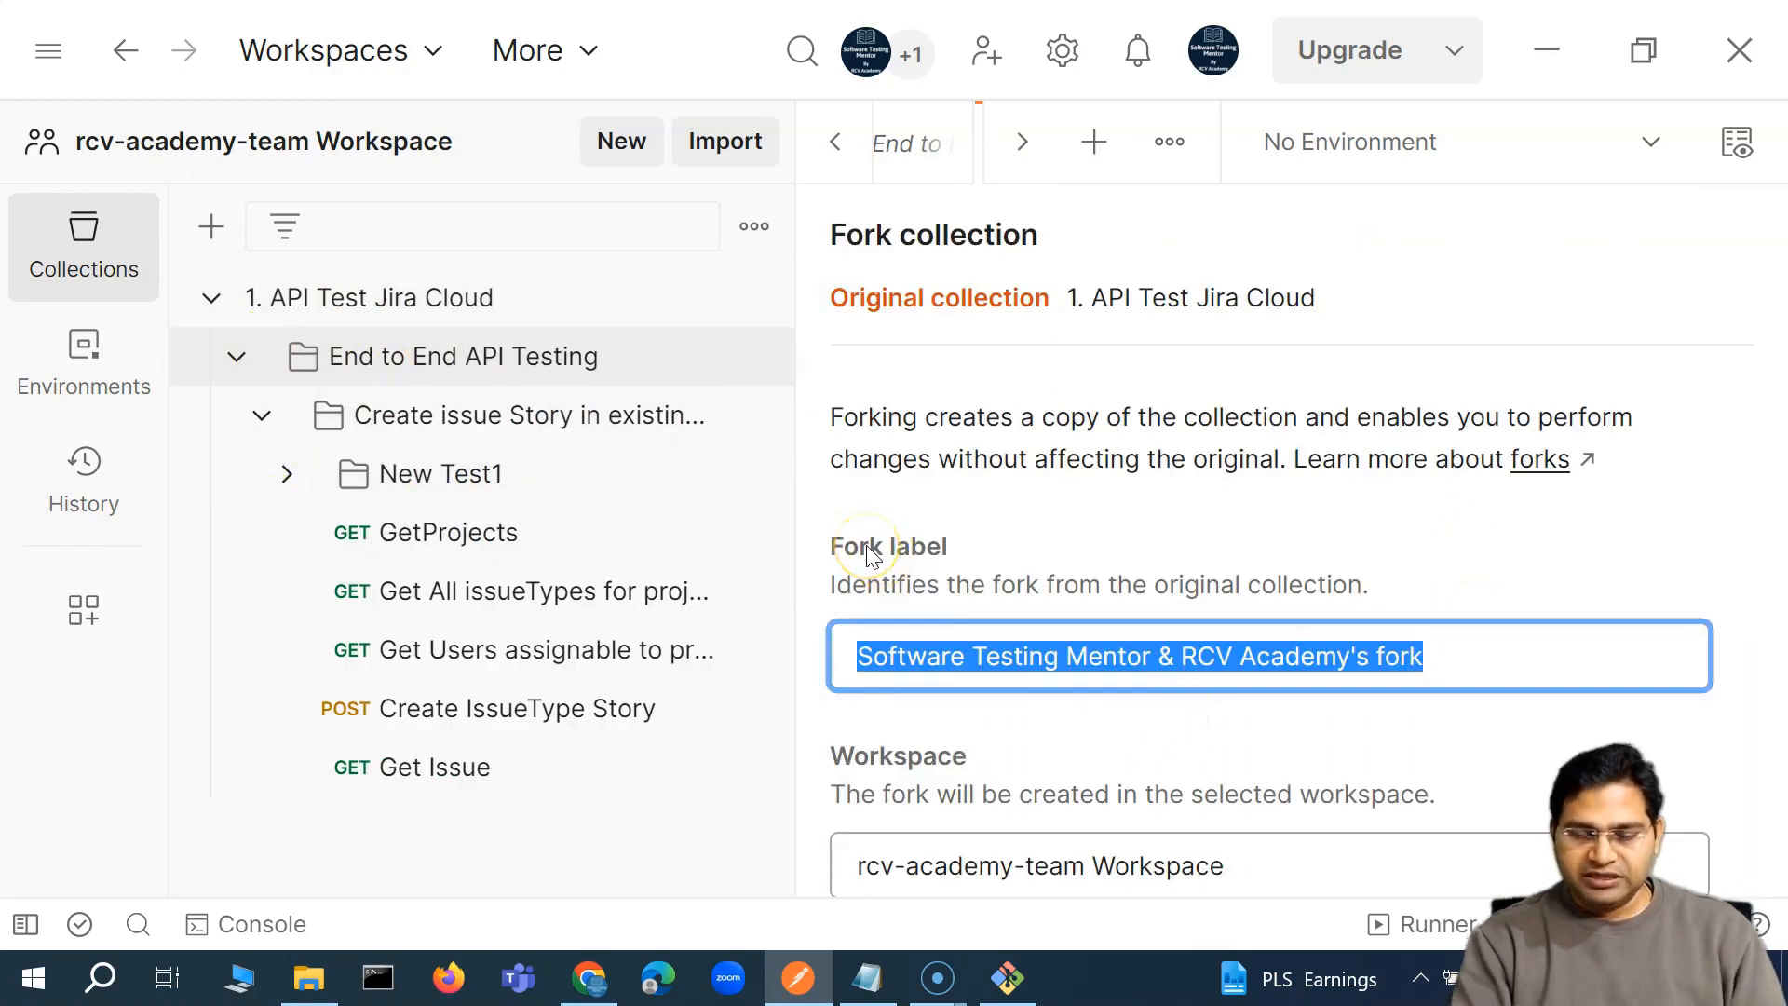
pyautogui.hotkey('ctrl', '-')
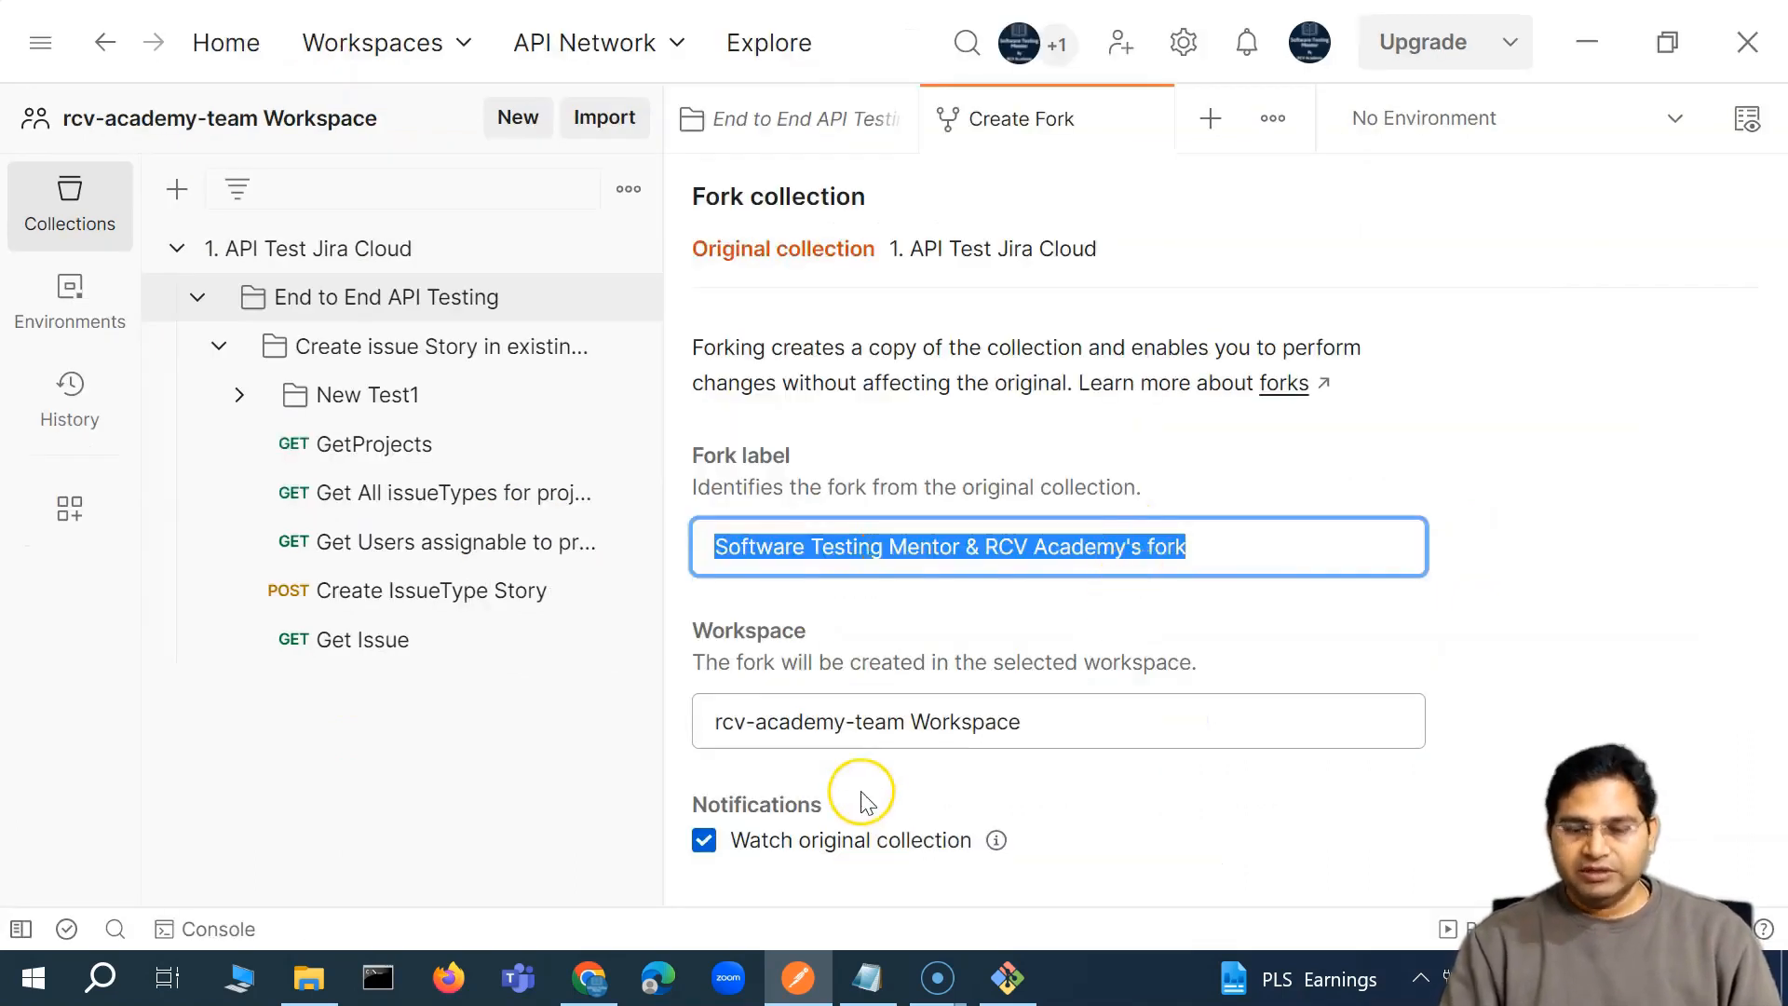
pyautogui.hotkey('ctrl', '-')
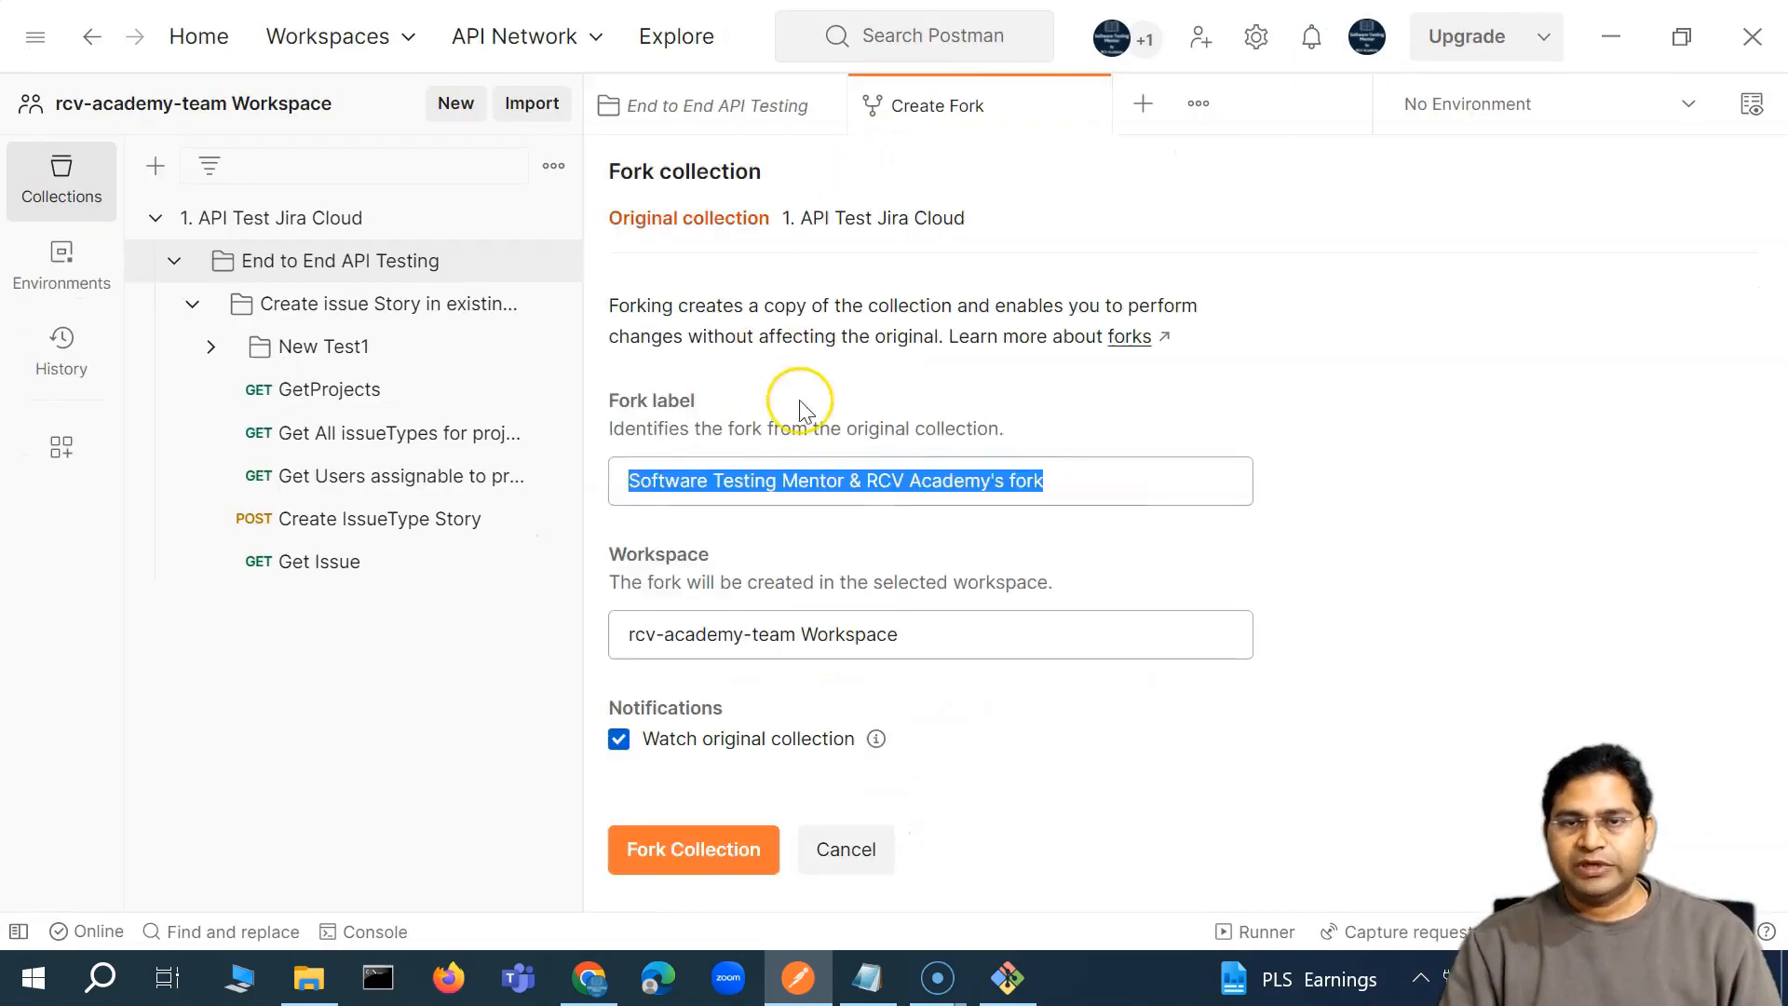
pyautogui.click(682, 851)
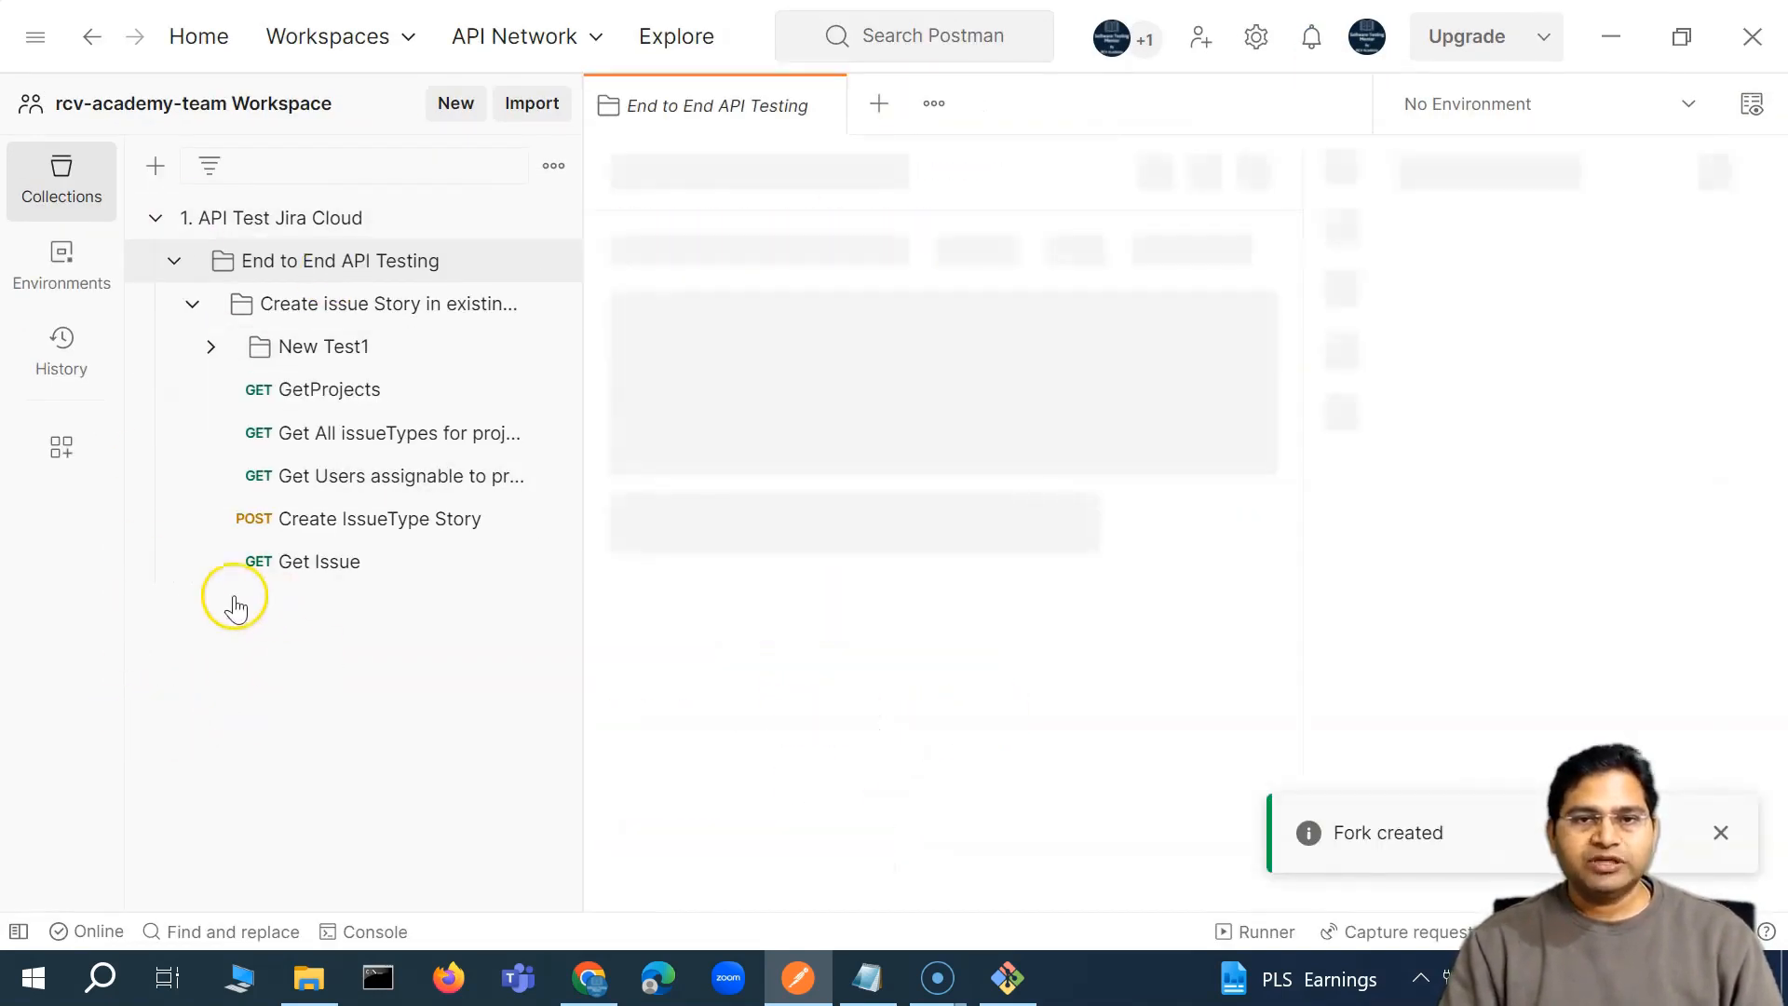
# Duplicate the Create issue Story in existing project folder inside the new fork's End to End API Testing folder
pyautogui.click(160, 218)
pyautogui.click(155, 262)
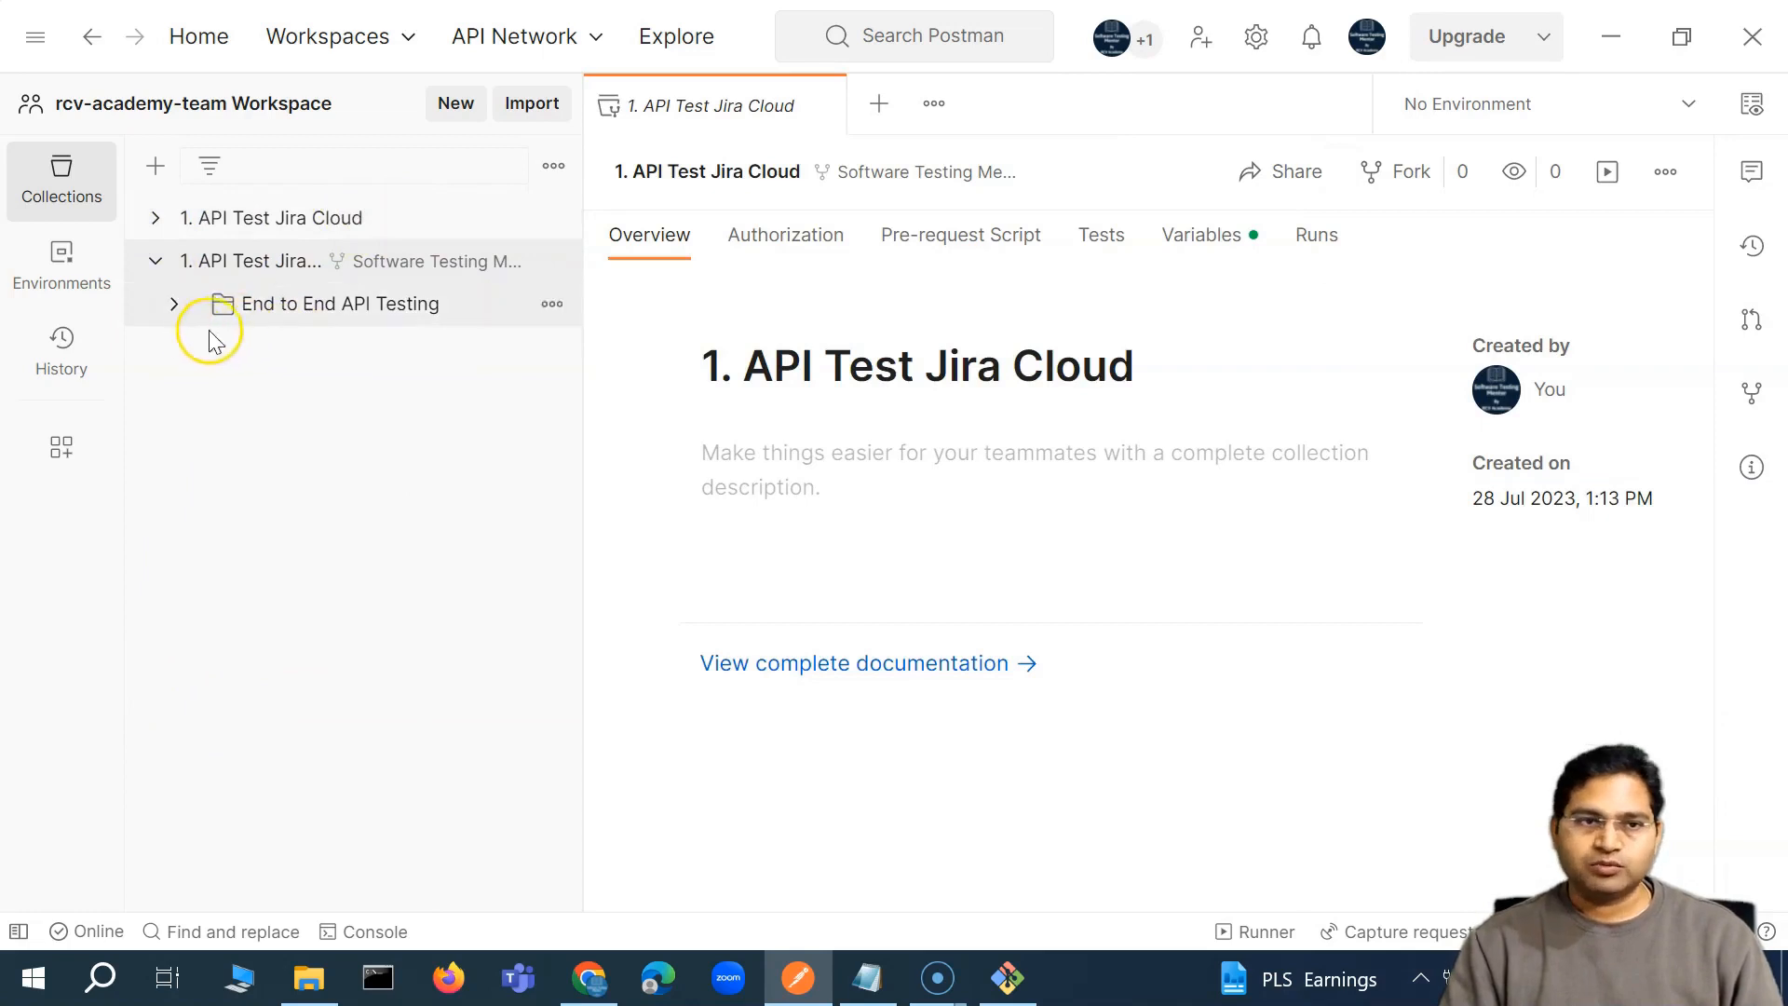
pyautogui.click(175, 303)
pyautogui.click(192, 346)
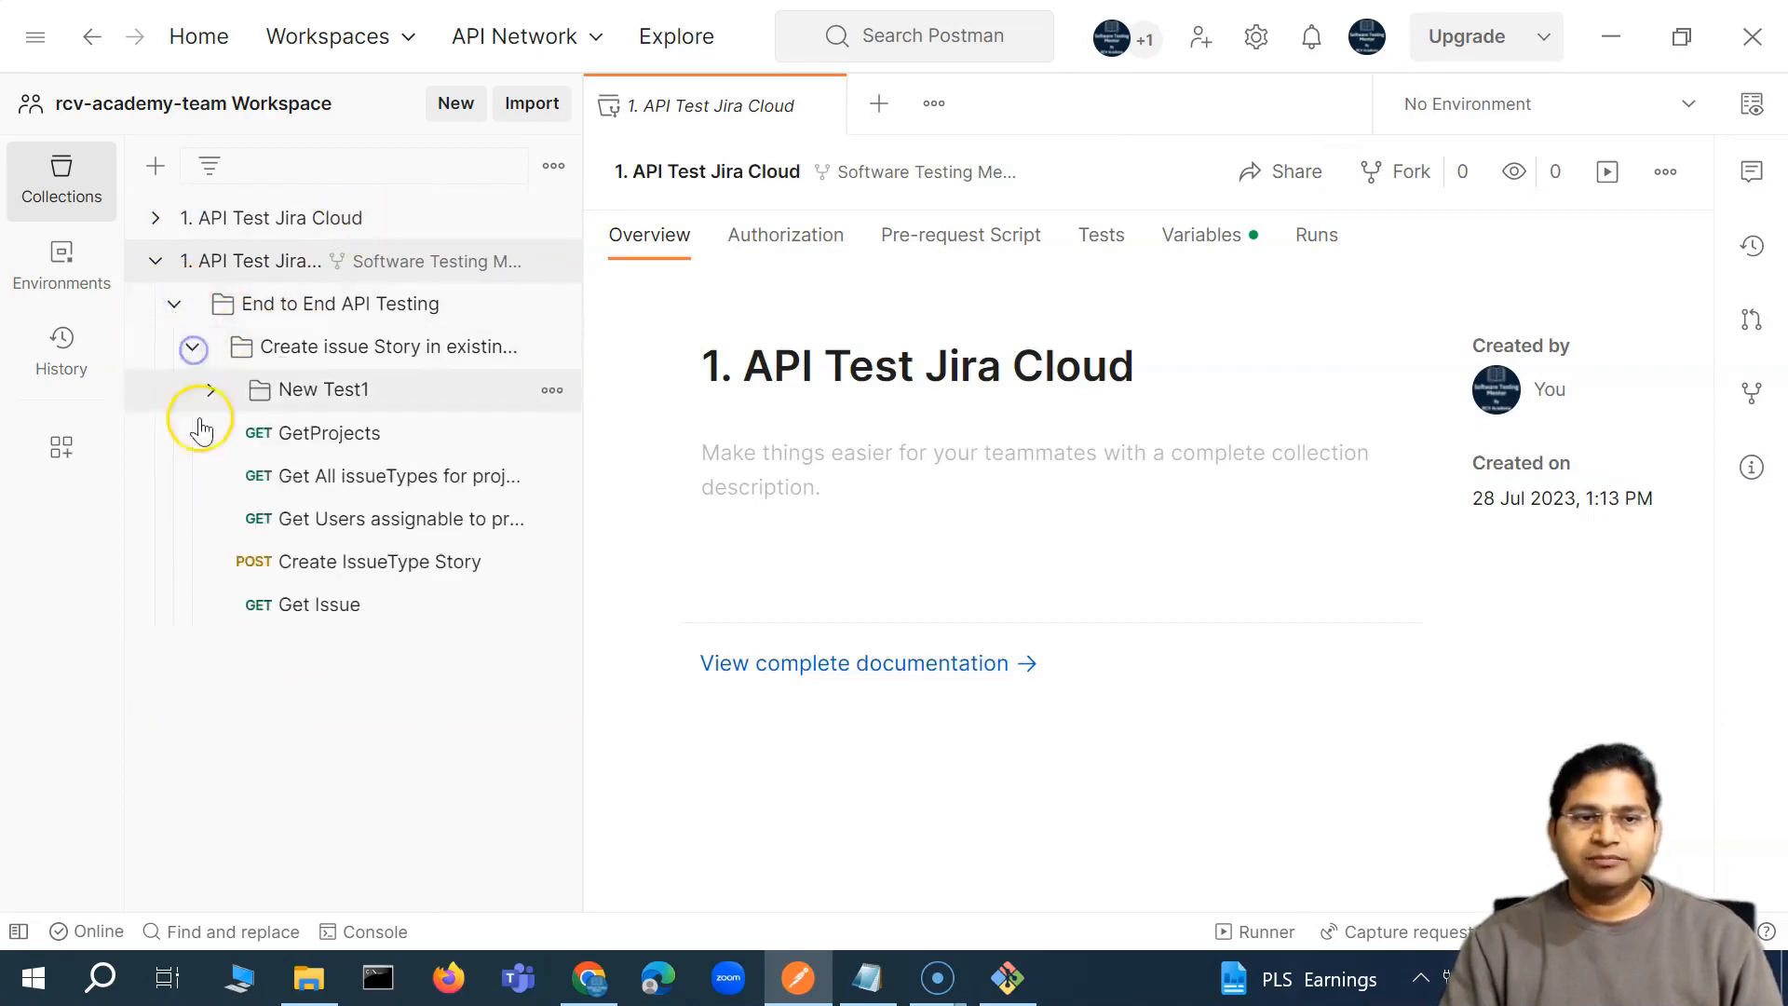
pyautogui.click(552, 348)
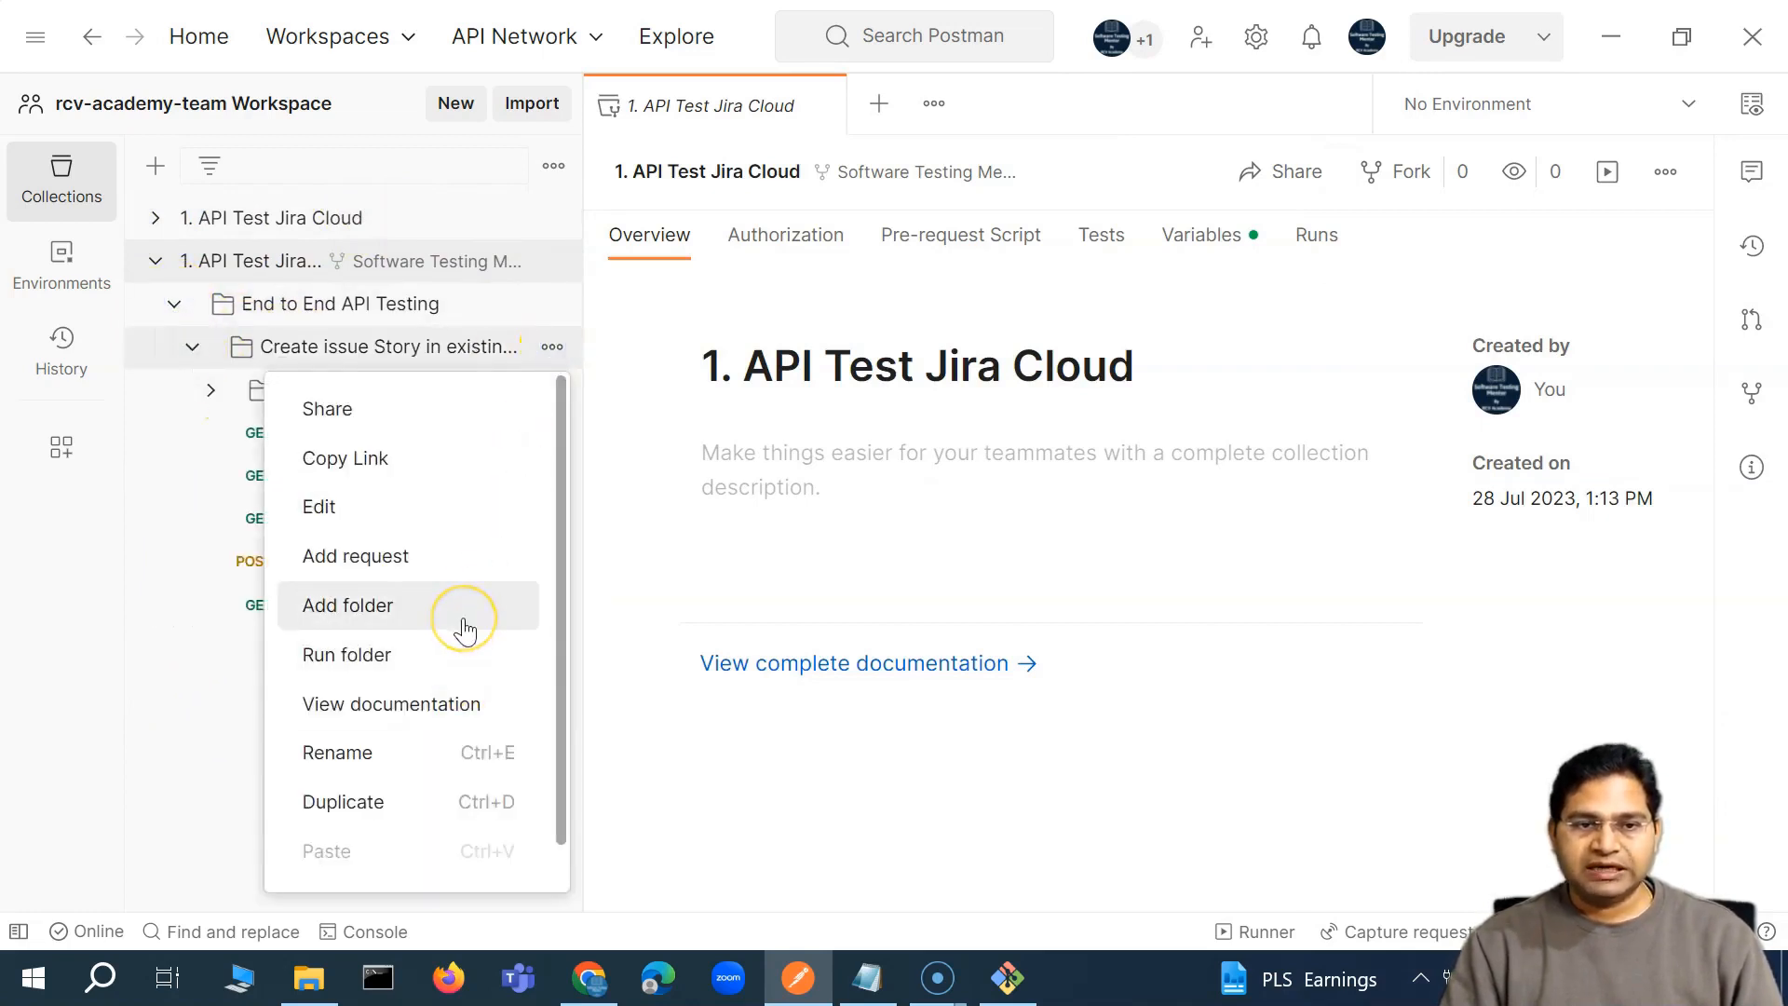
pyautogui.click(554, 346)
pyautogui.click(555, 347)
pyautogui.click(411, 802)
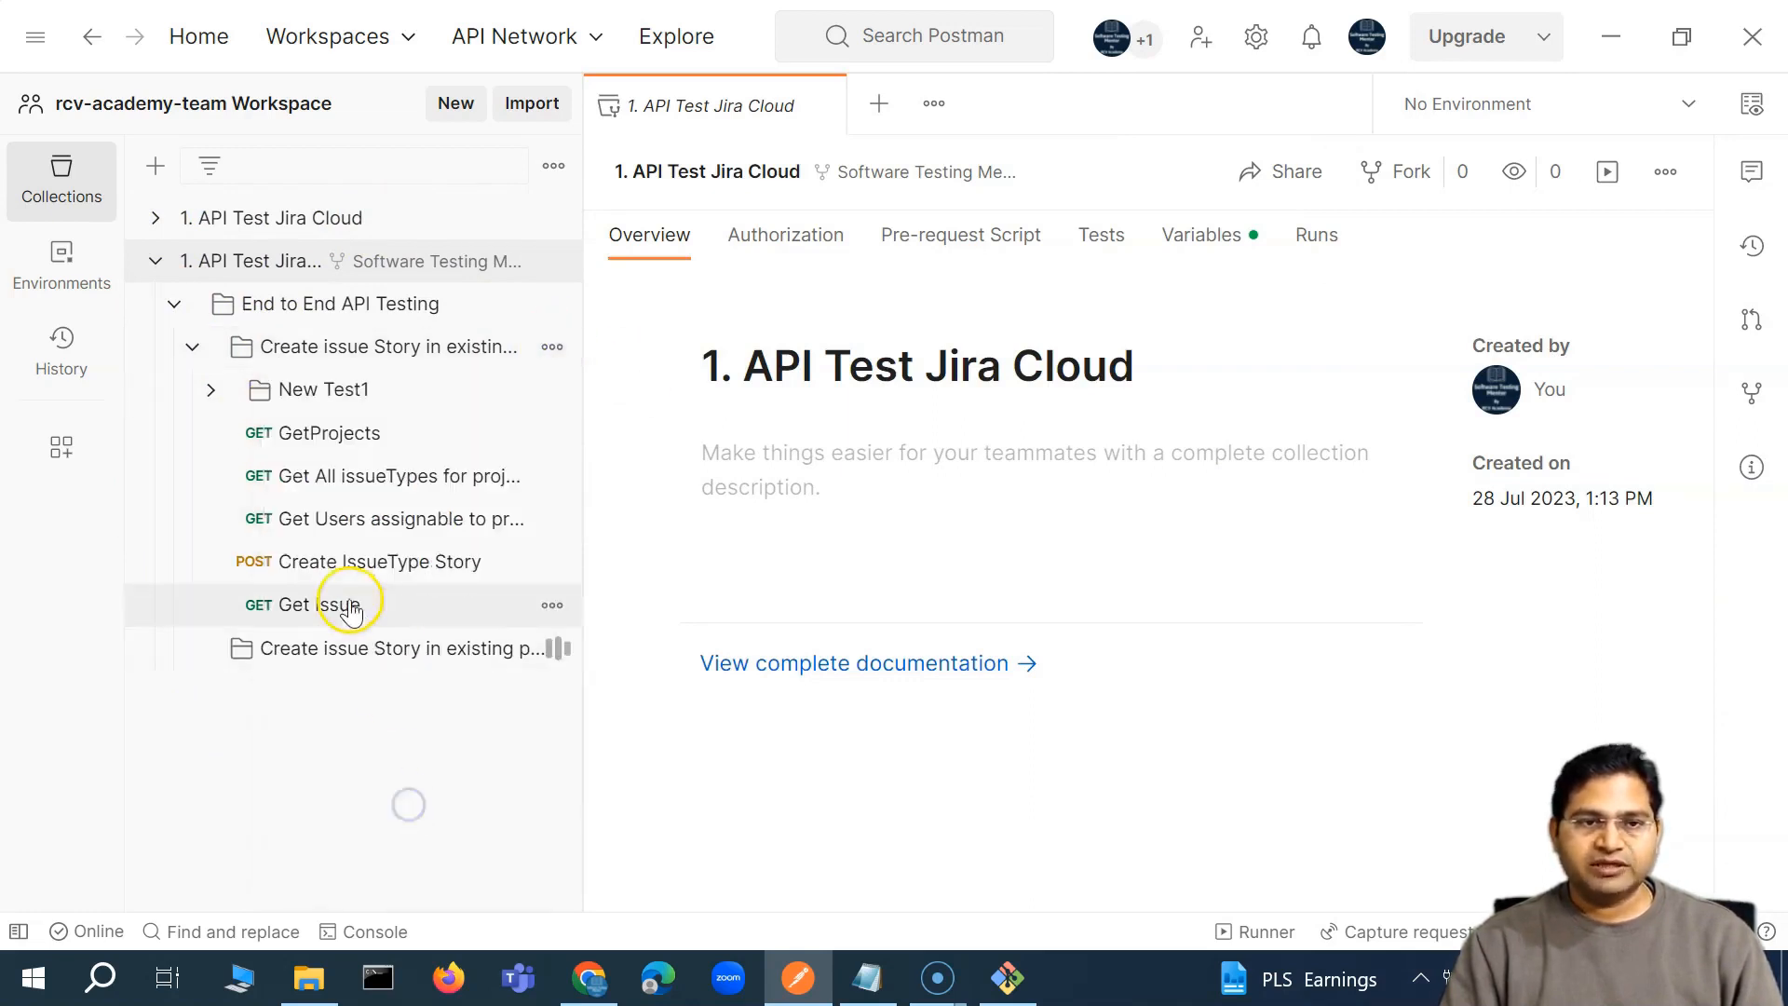
# Rename the duplicated folder as Create issue Bug in existing project Copy and collapse the fork's subfolders
pyautogui.click(447, 654)
pyautogui.click(535, 648)
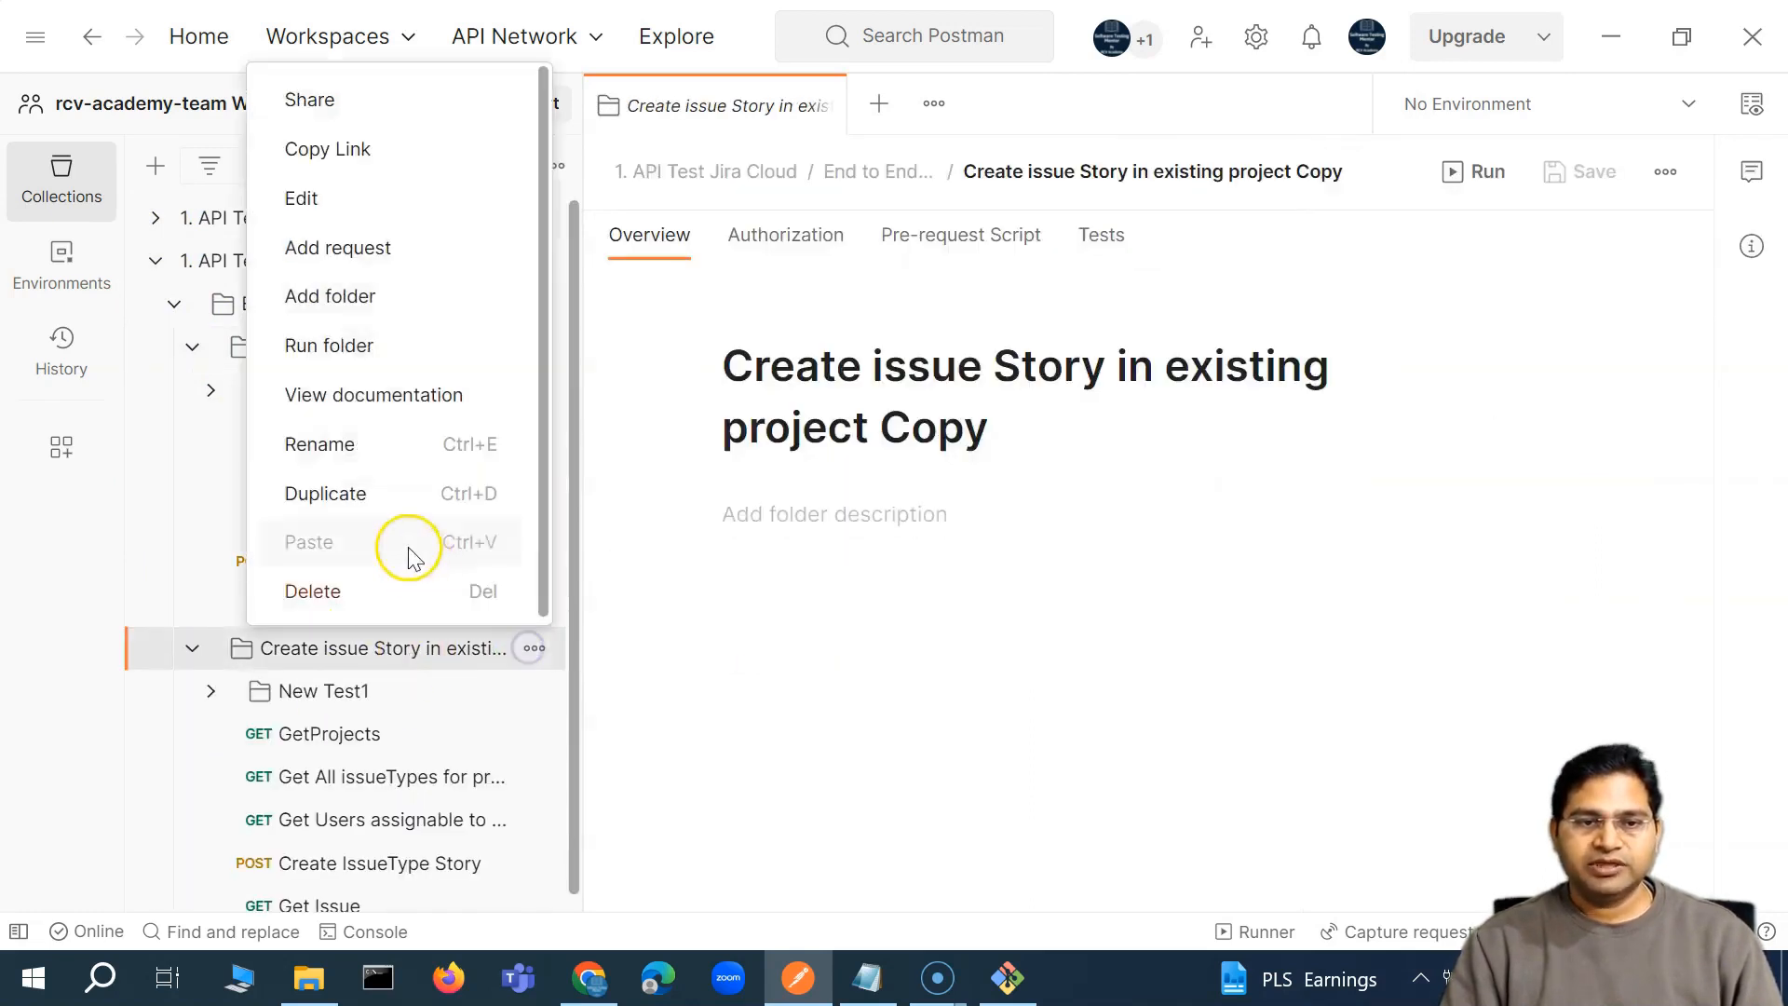
pyautogui.click(360, 447)
pyautogui.write('Bug in exis')
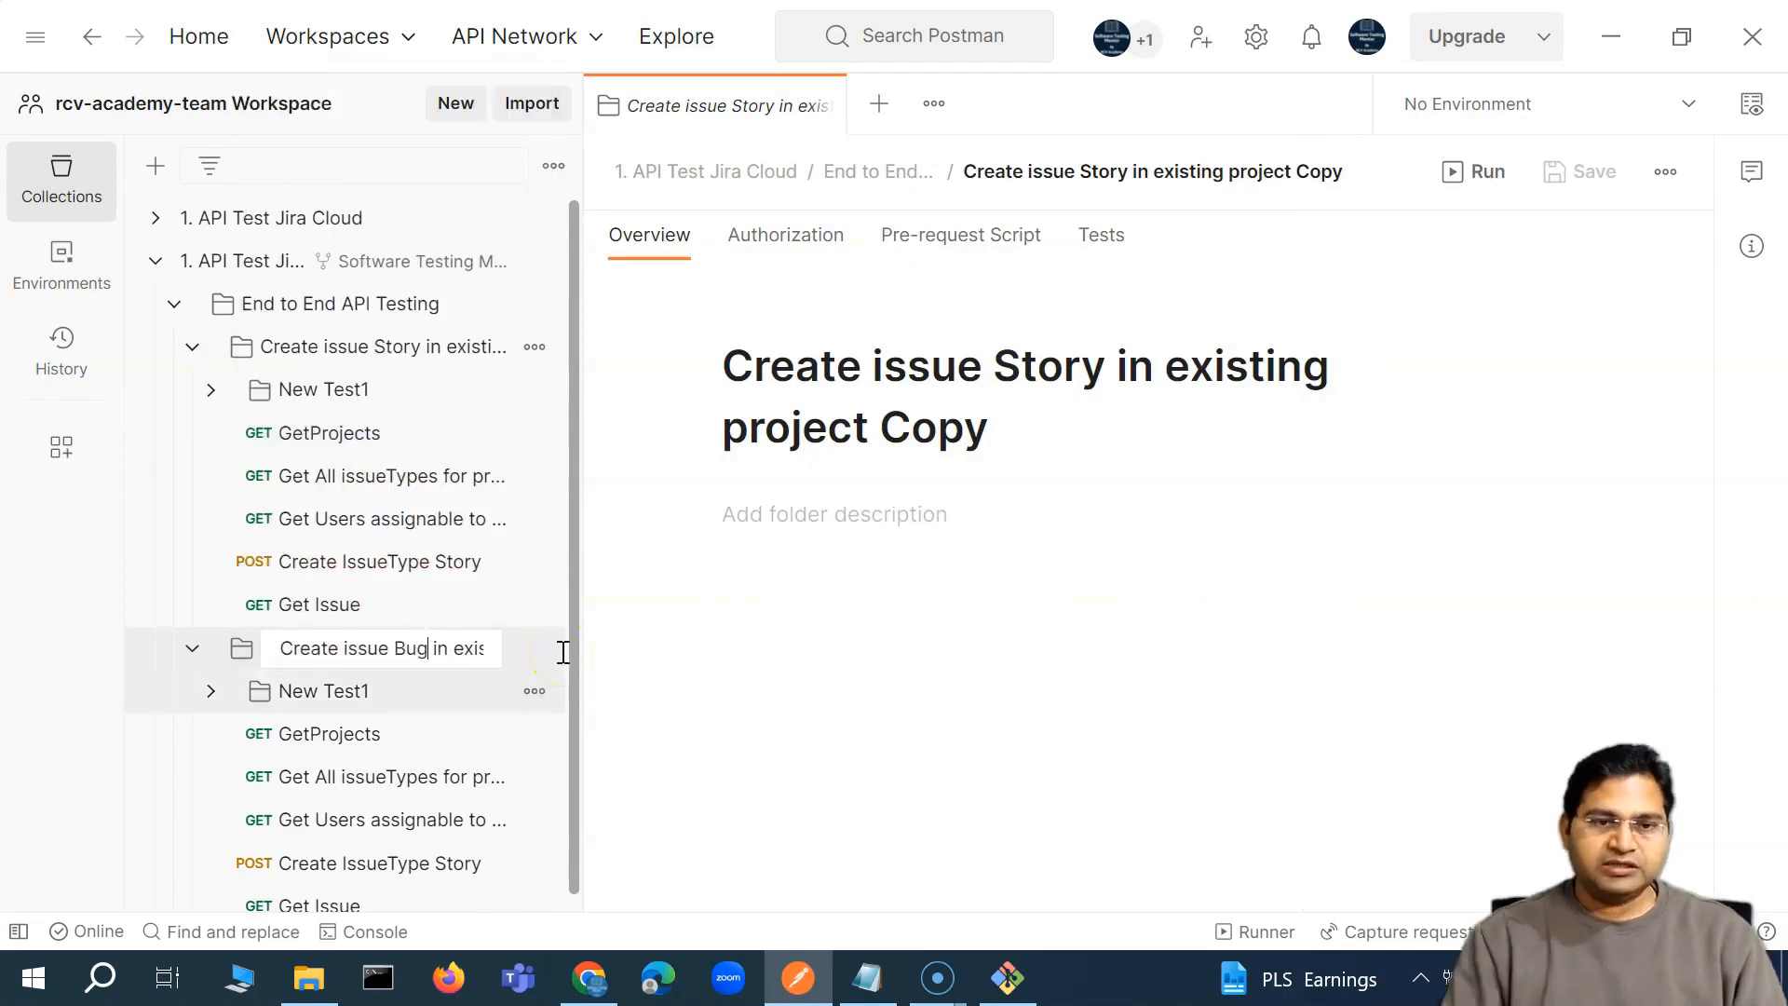
pyautogui.click(192, 648)
pyautogui.click(238, 358)
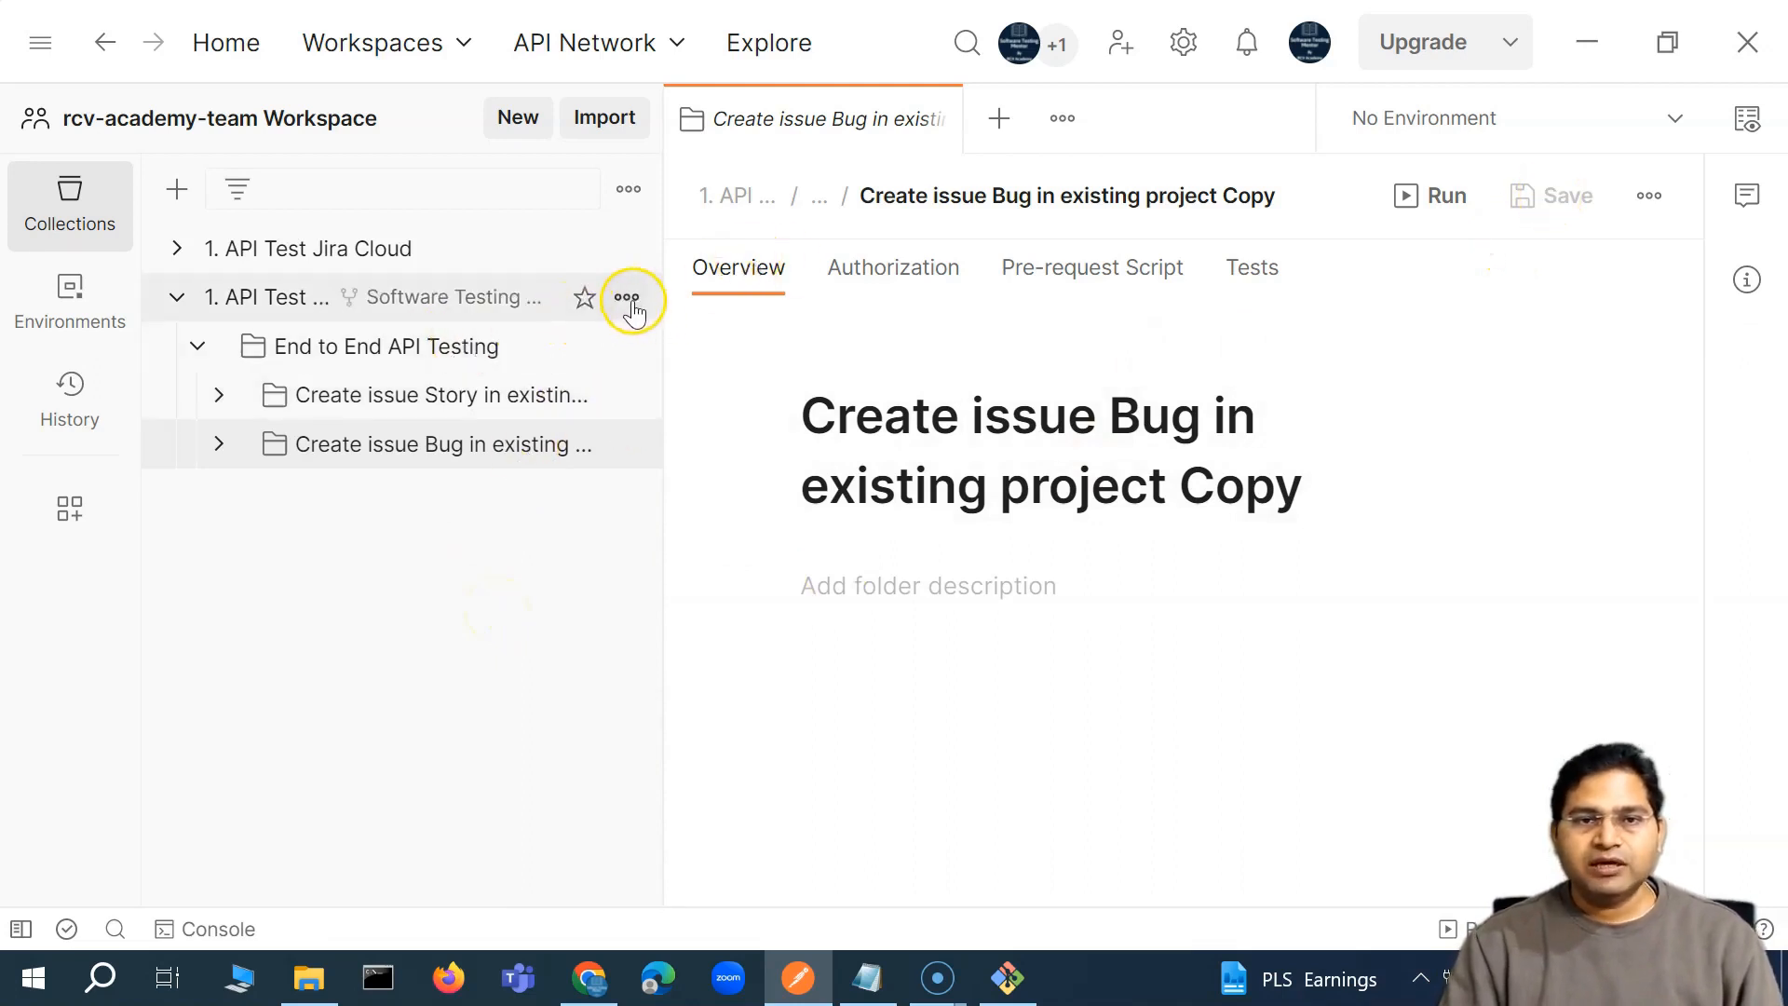
# Start a pull request from the forked collection to the original 1. API Test Jira Cloud collection
pyautogui.click(628, 300)
pyautogui.scroll(-5, 579, 647)
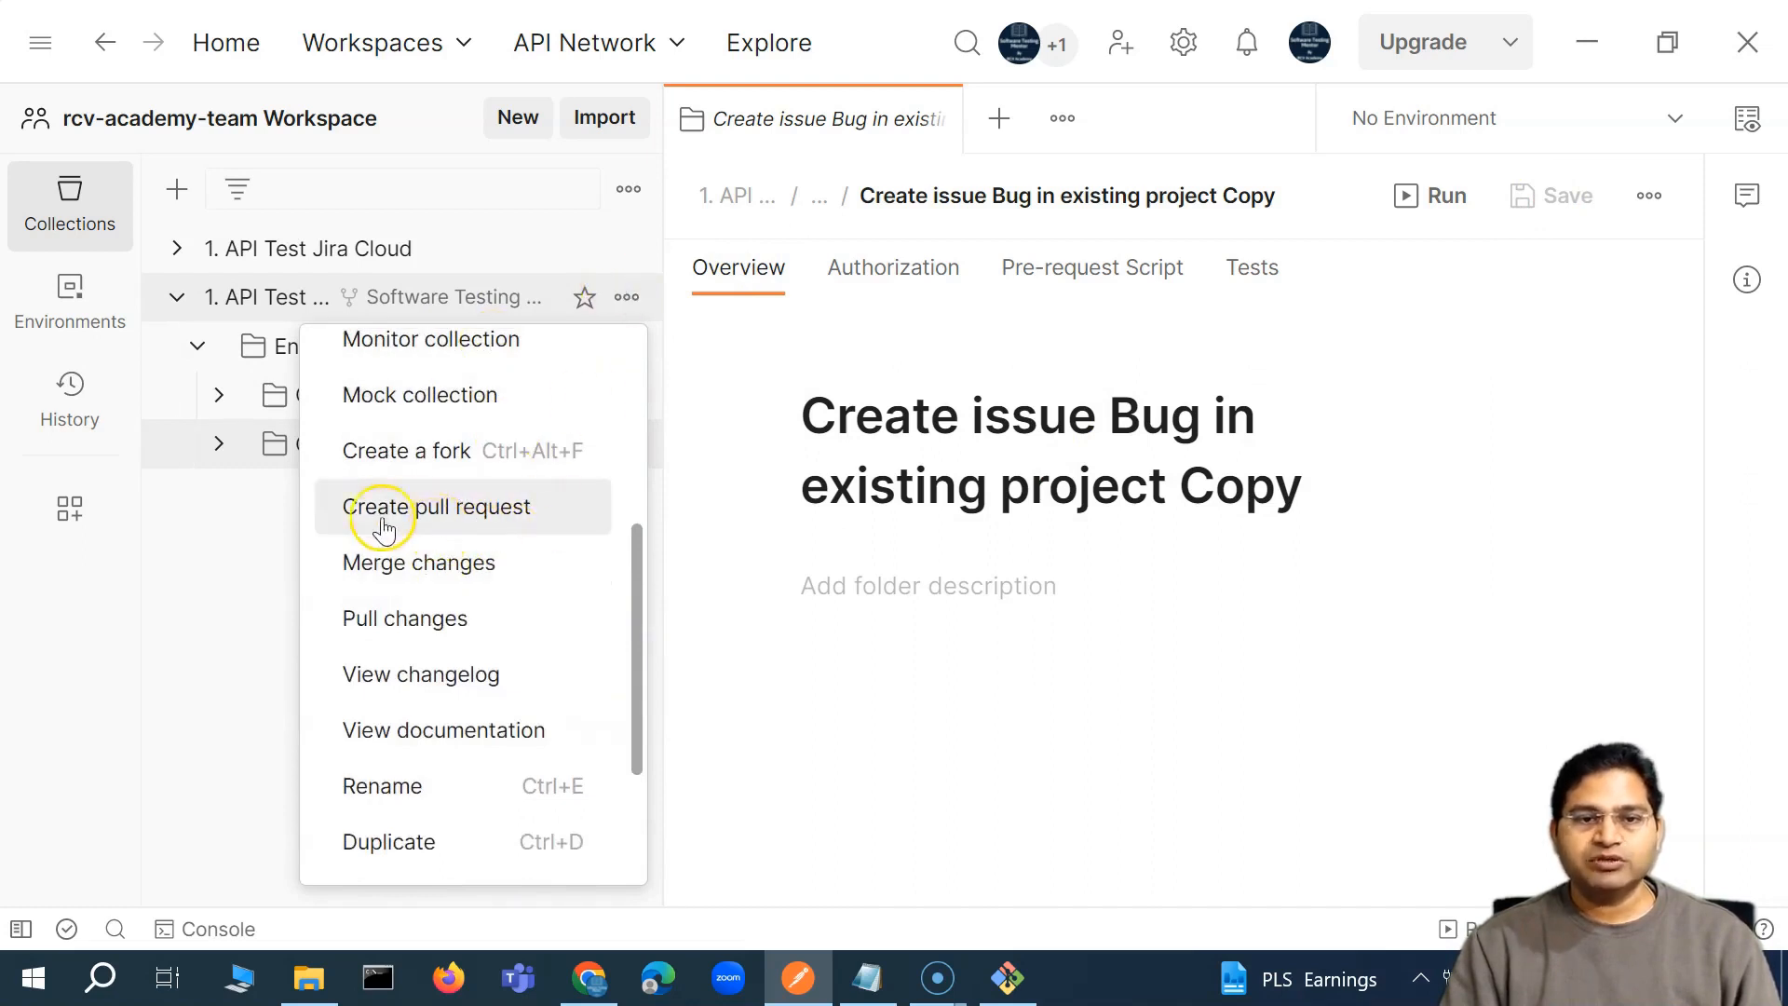
pyautogui.click(491, 510)
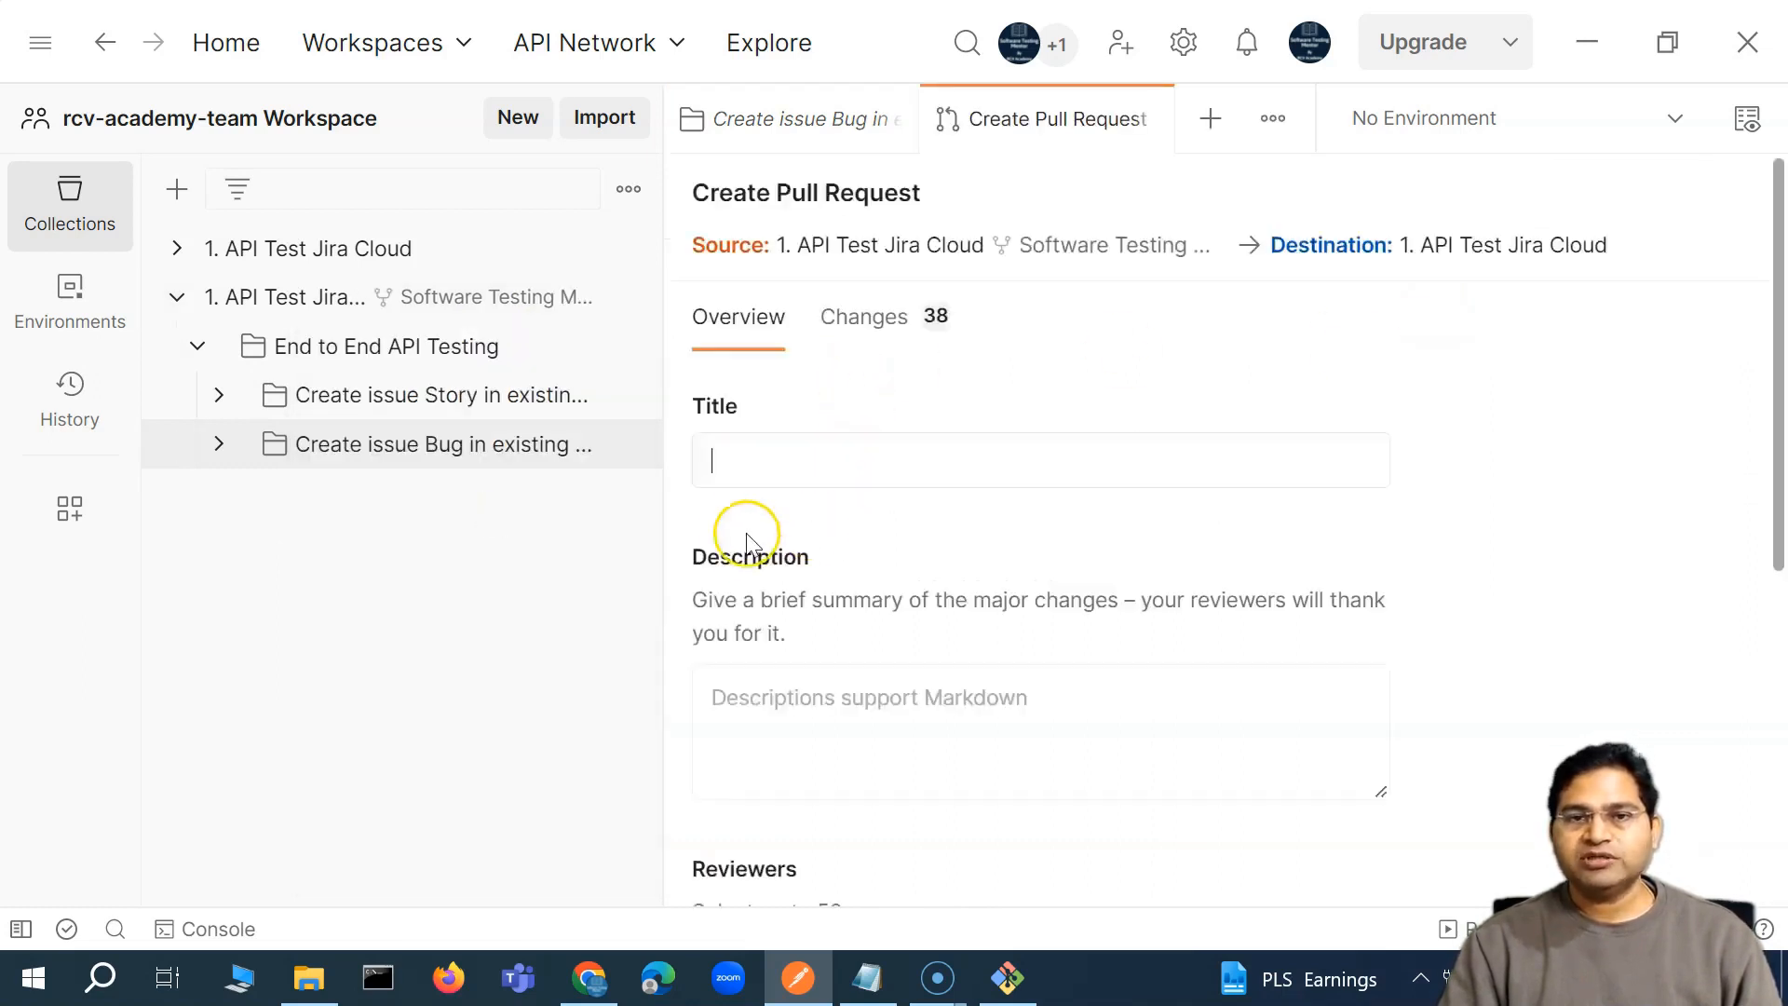
# Collapse the collections sidebar and review the list and details of the changes included in the pull request
pyautogui.moveTo(667, 562); pyautogui.dragTo(152, 519)
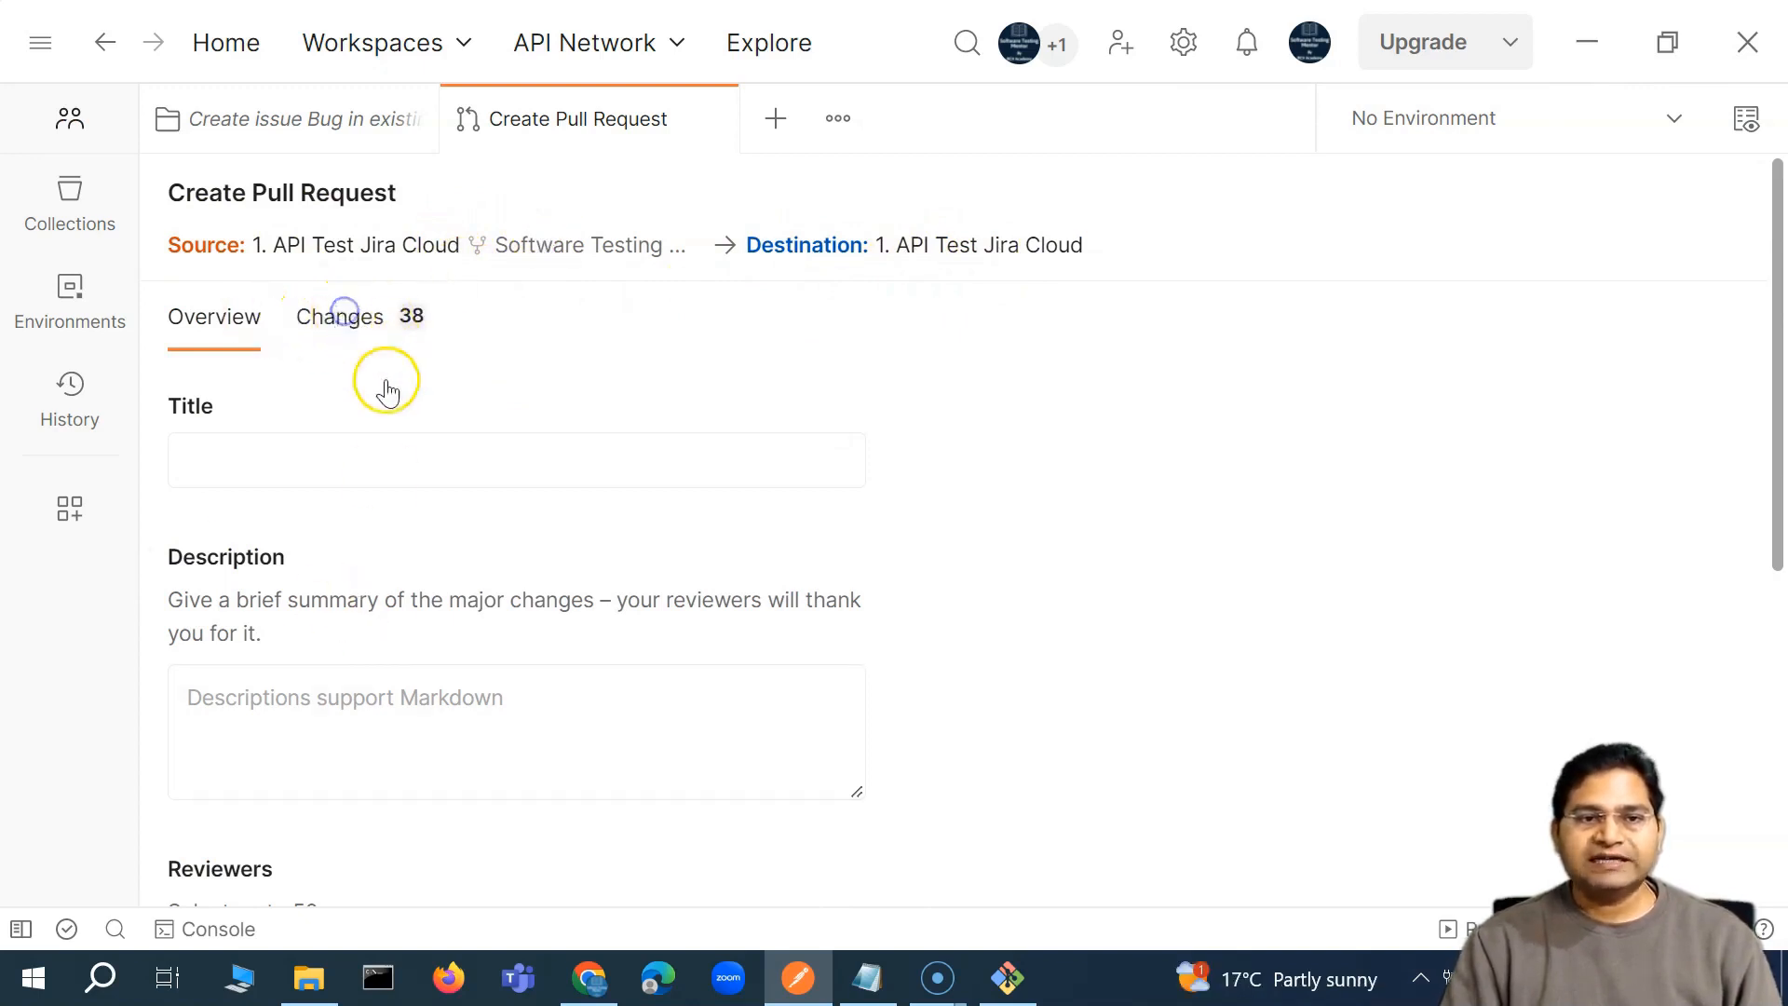
pyautogui.click(343, 315)
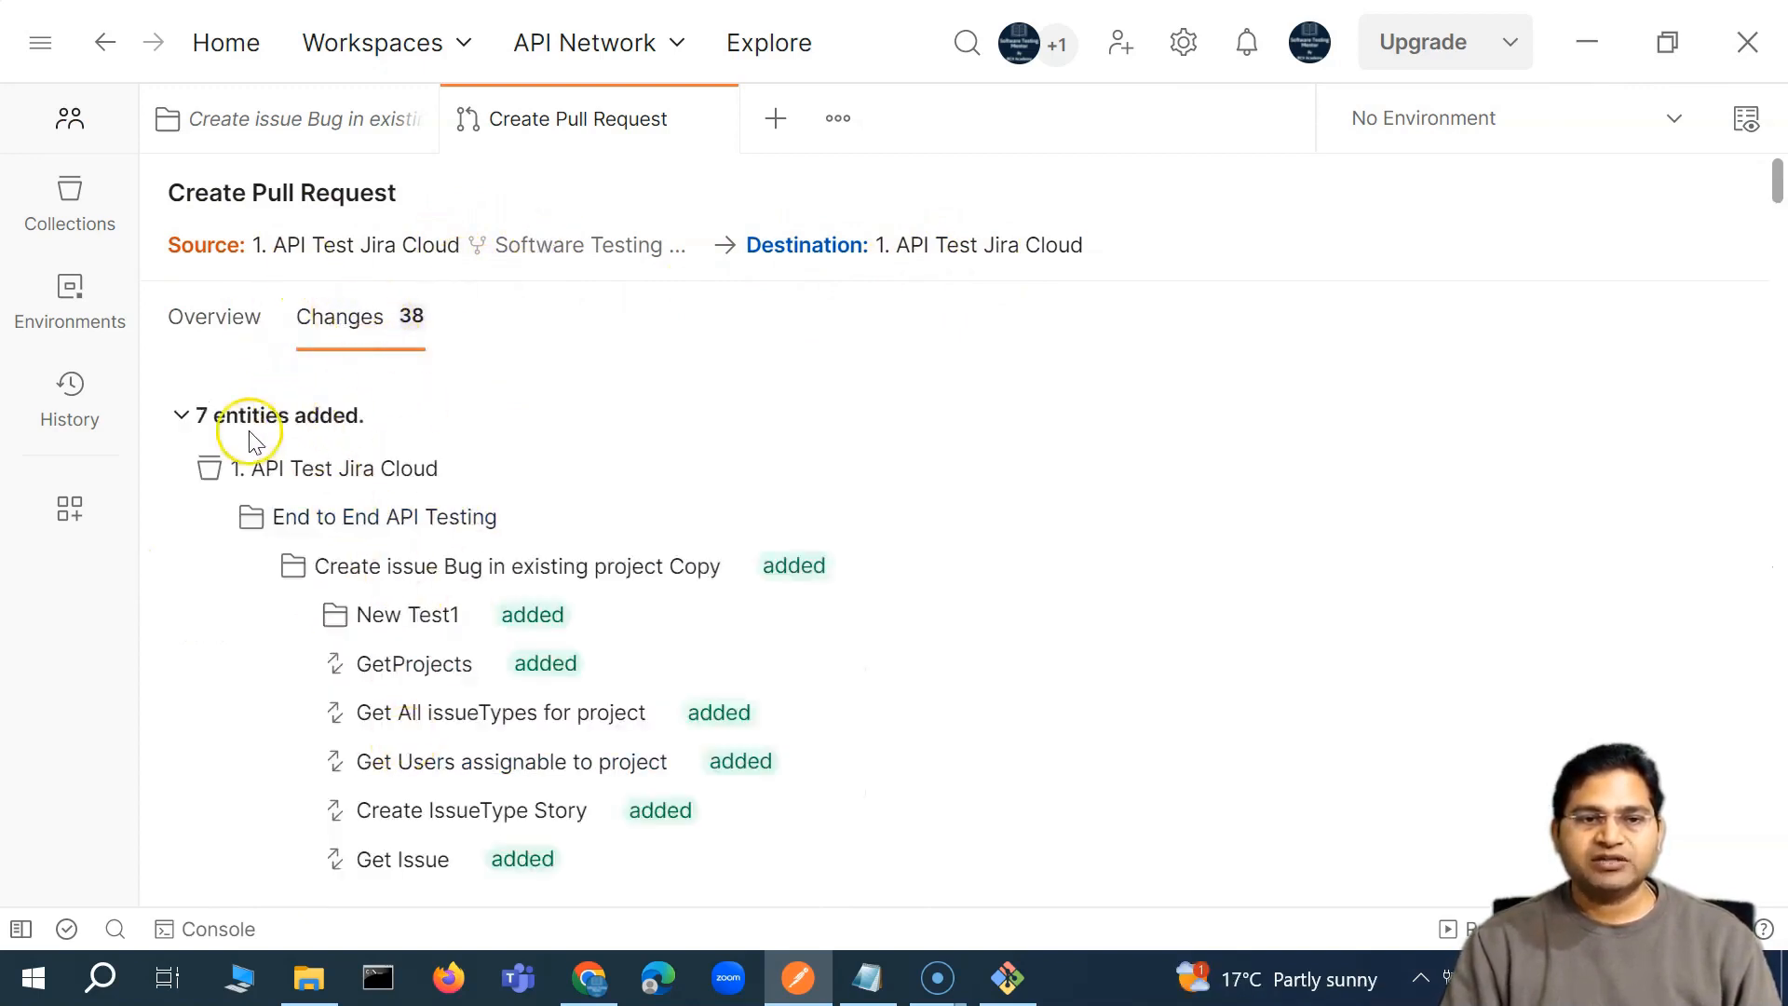
pyautogui.scroll(-12, 326, 614)
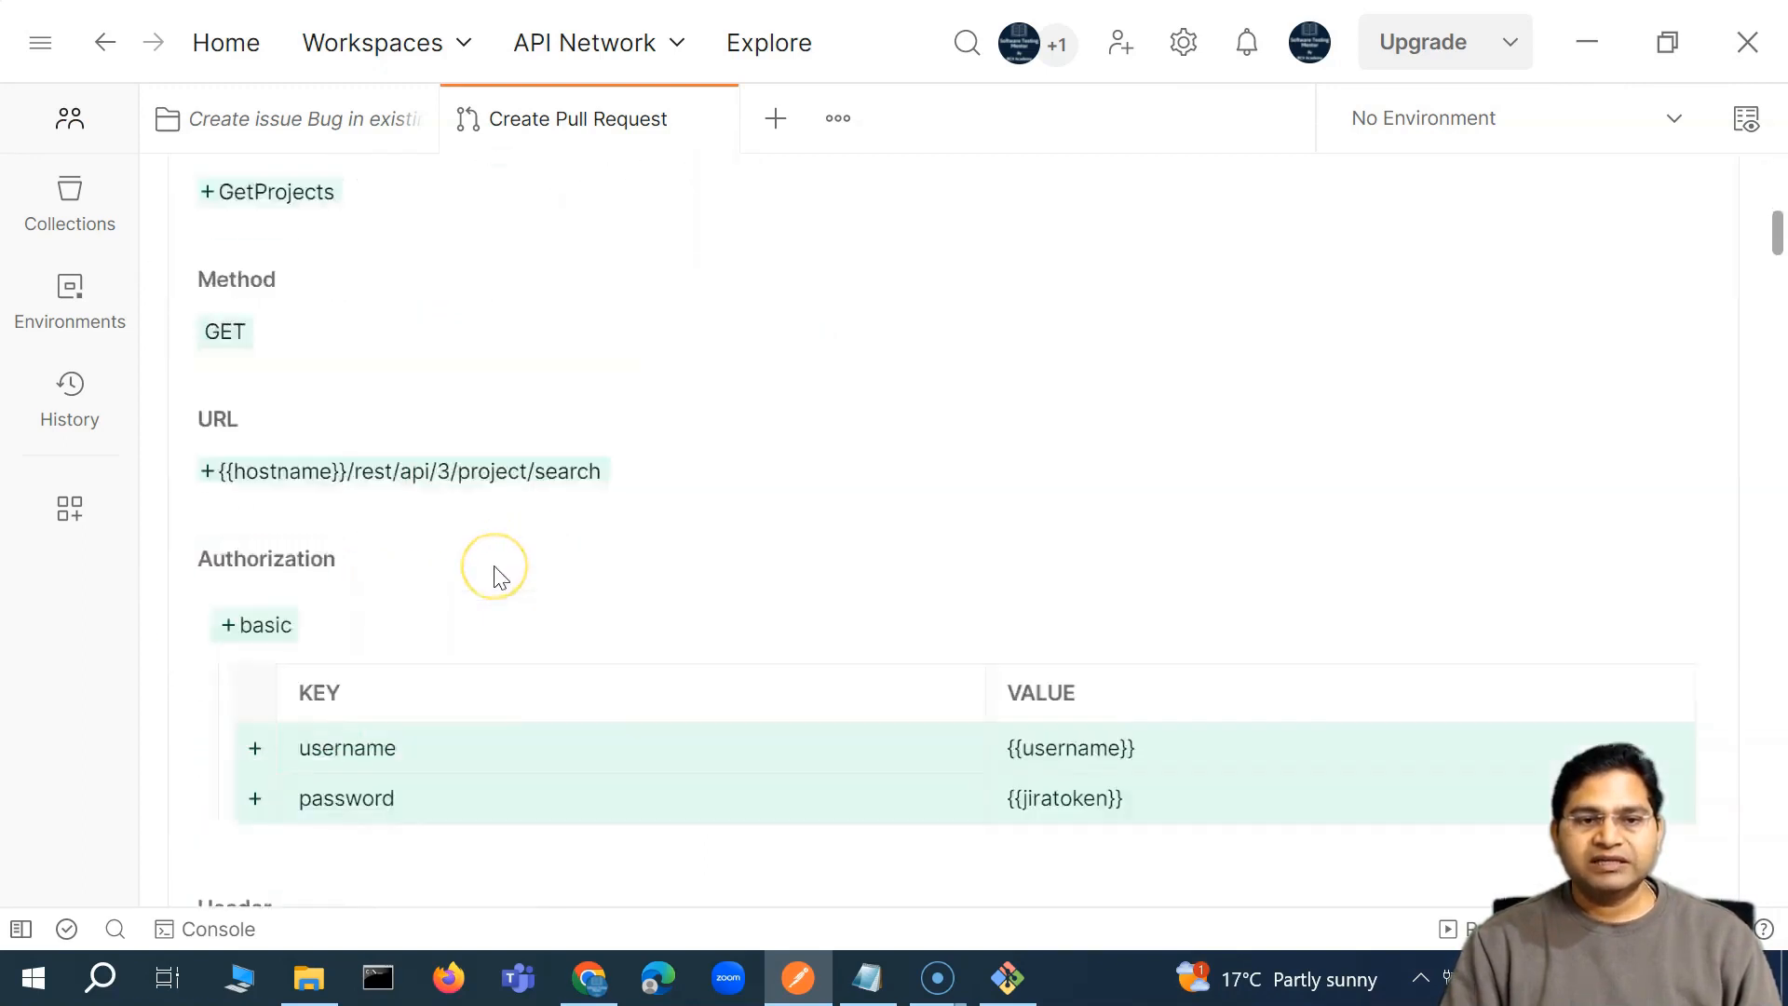
pyautogui.scroll(-15, 496, 575)
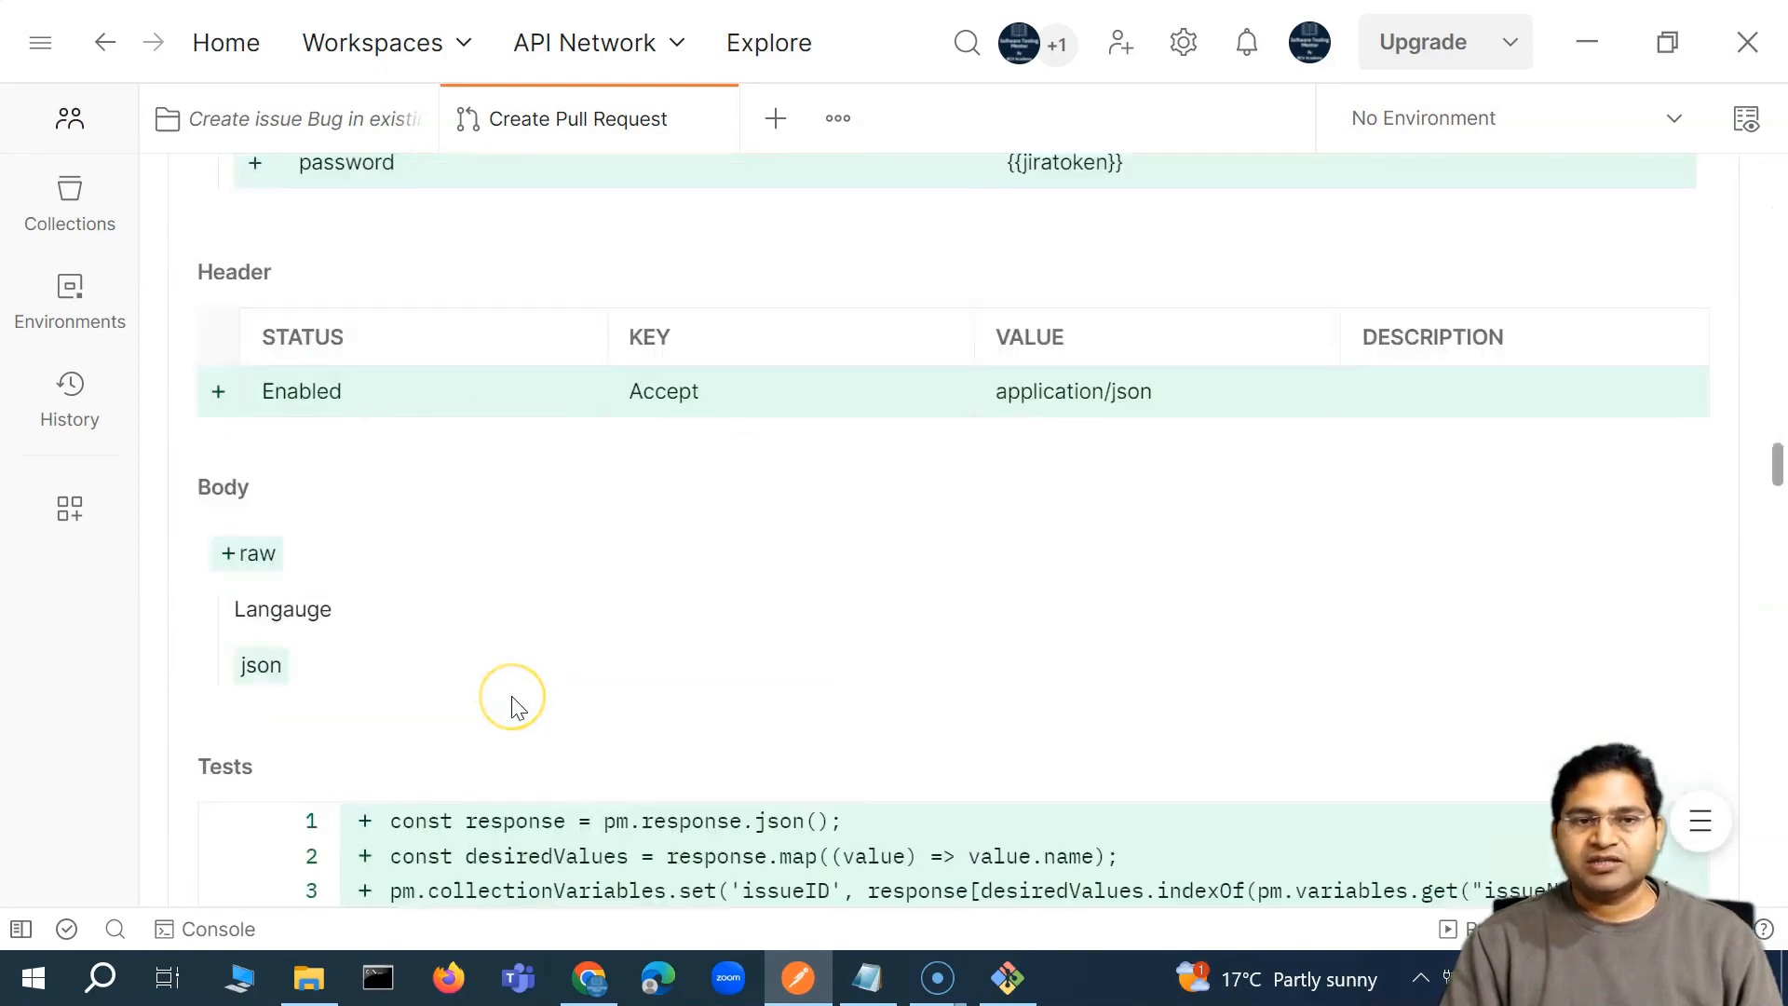
# Title the pull request Completed module1 tests and leave its description empty
pyautogui.scroll(20, 515, 706)
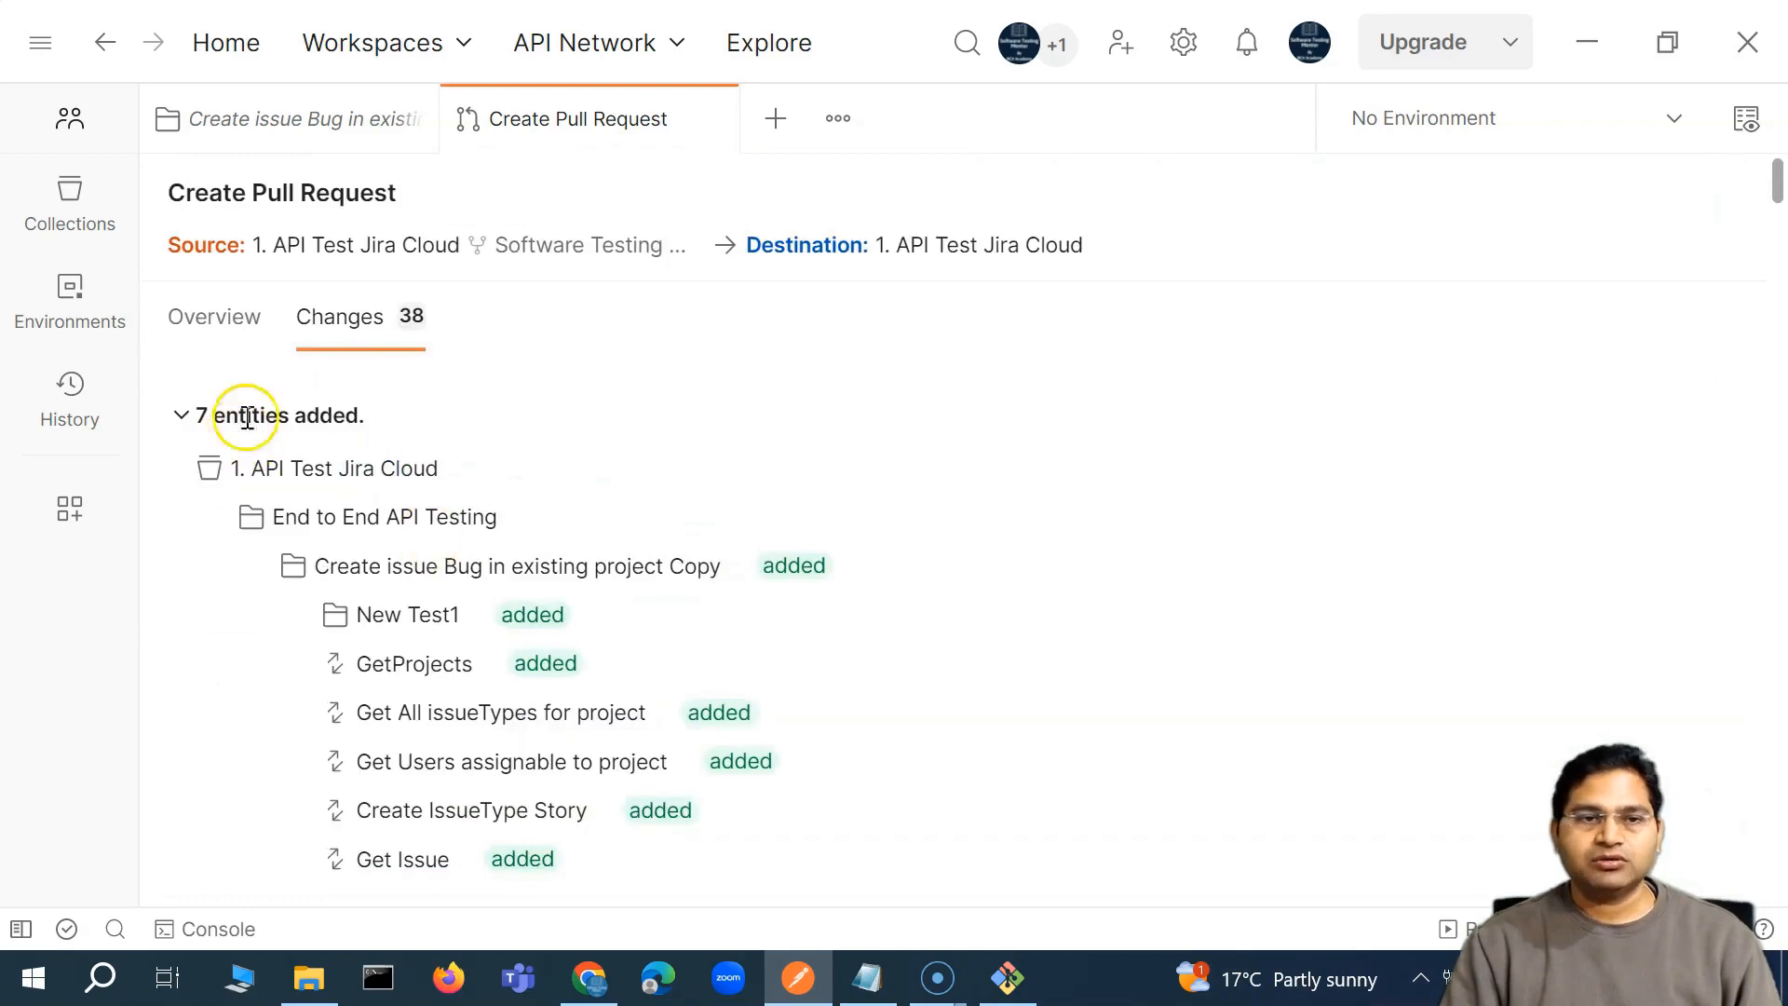
pyautogui.click(214, 326)
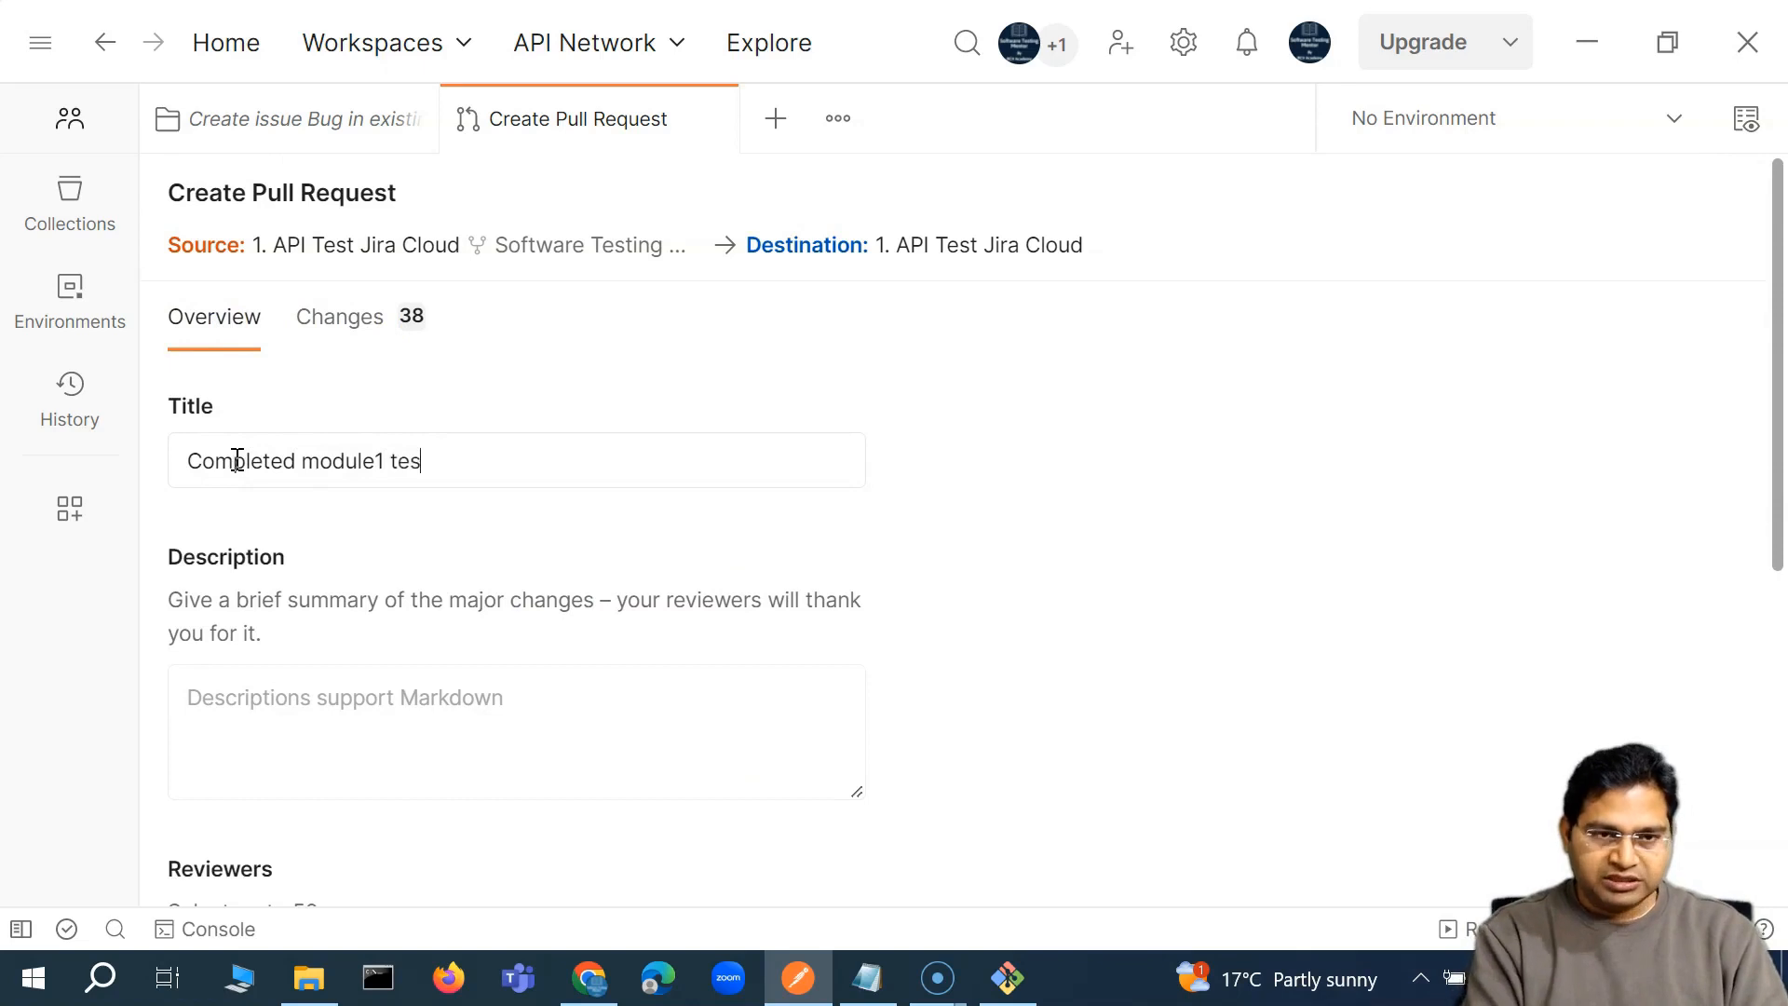
pyautogui.scroll(-2, 296, 622)
pyautogui.click(315, 584)
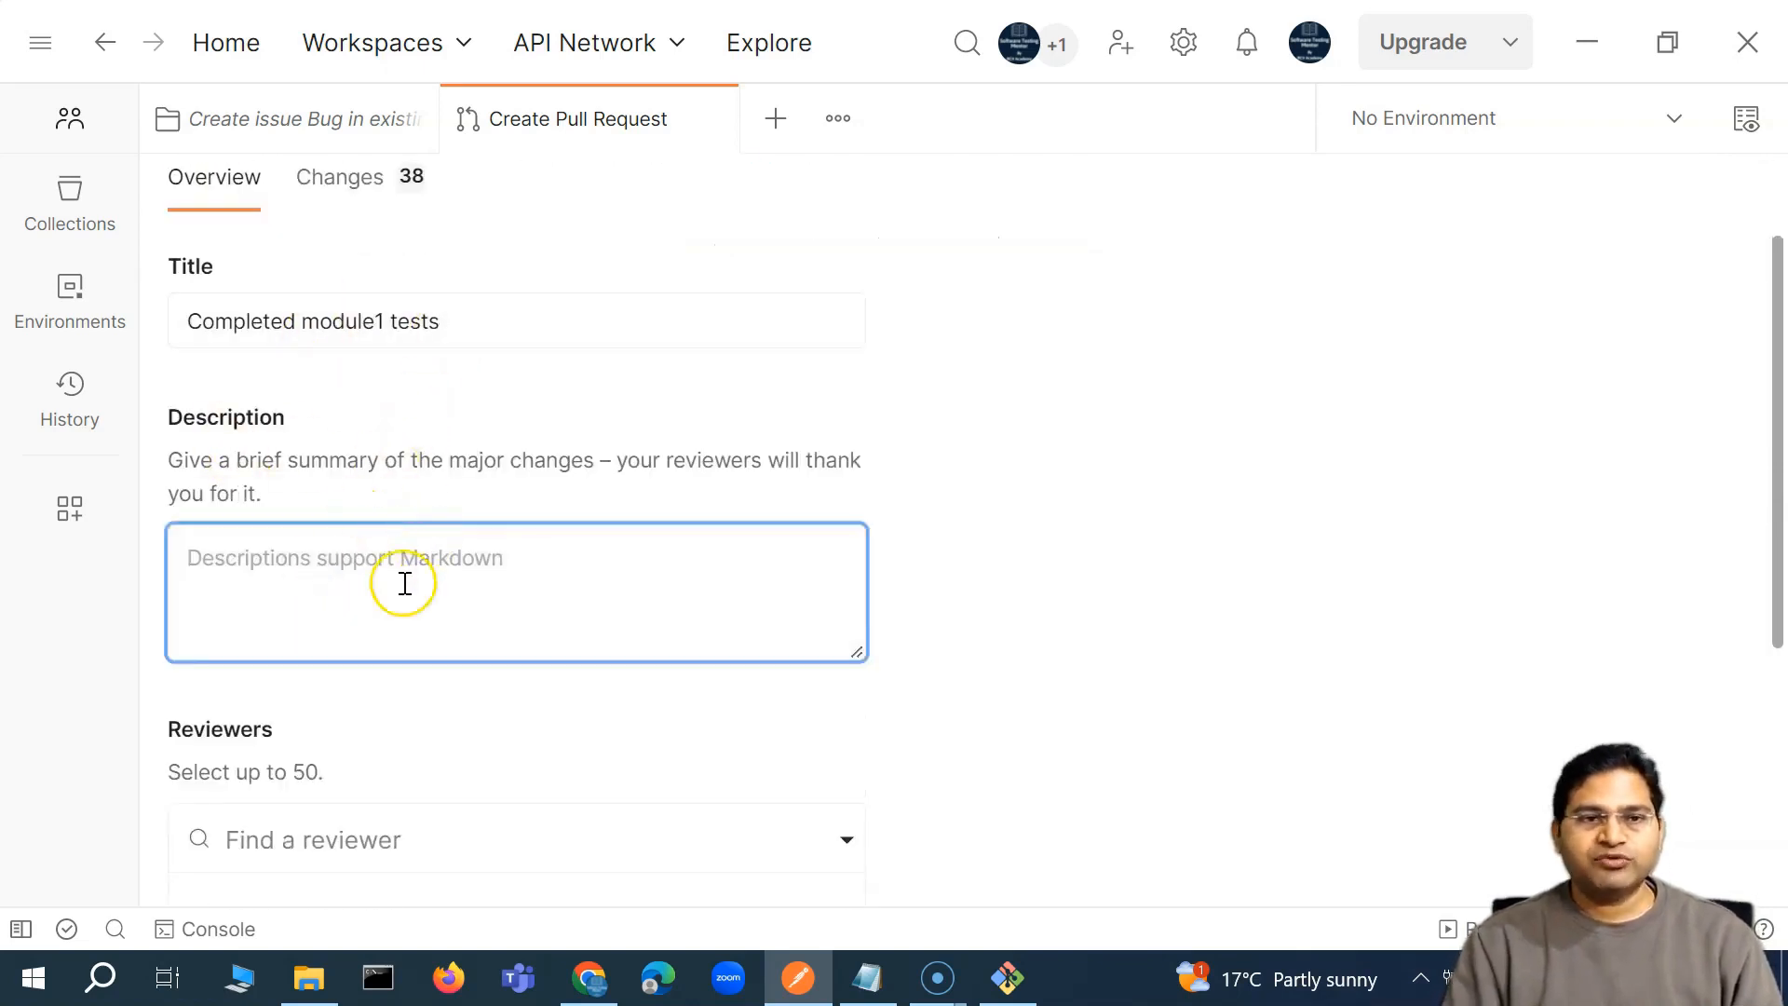
pyautogui.scroll(2, 392, 559)
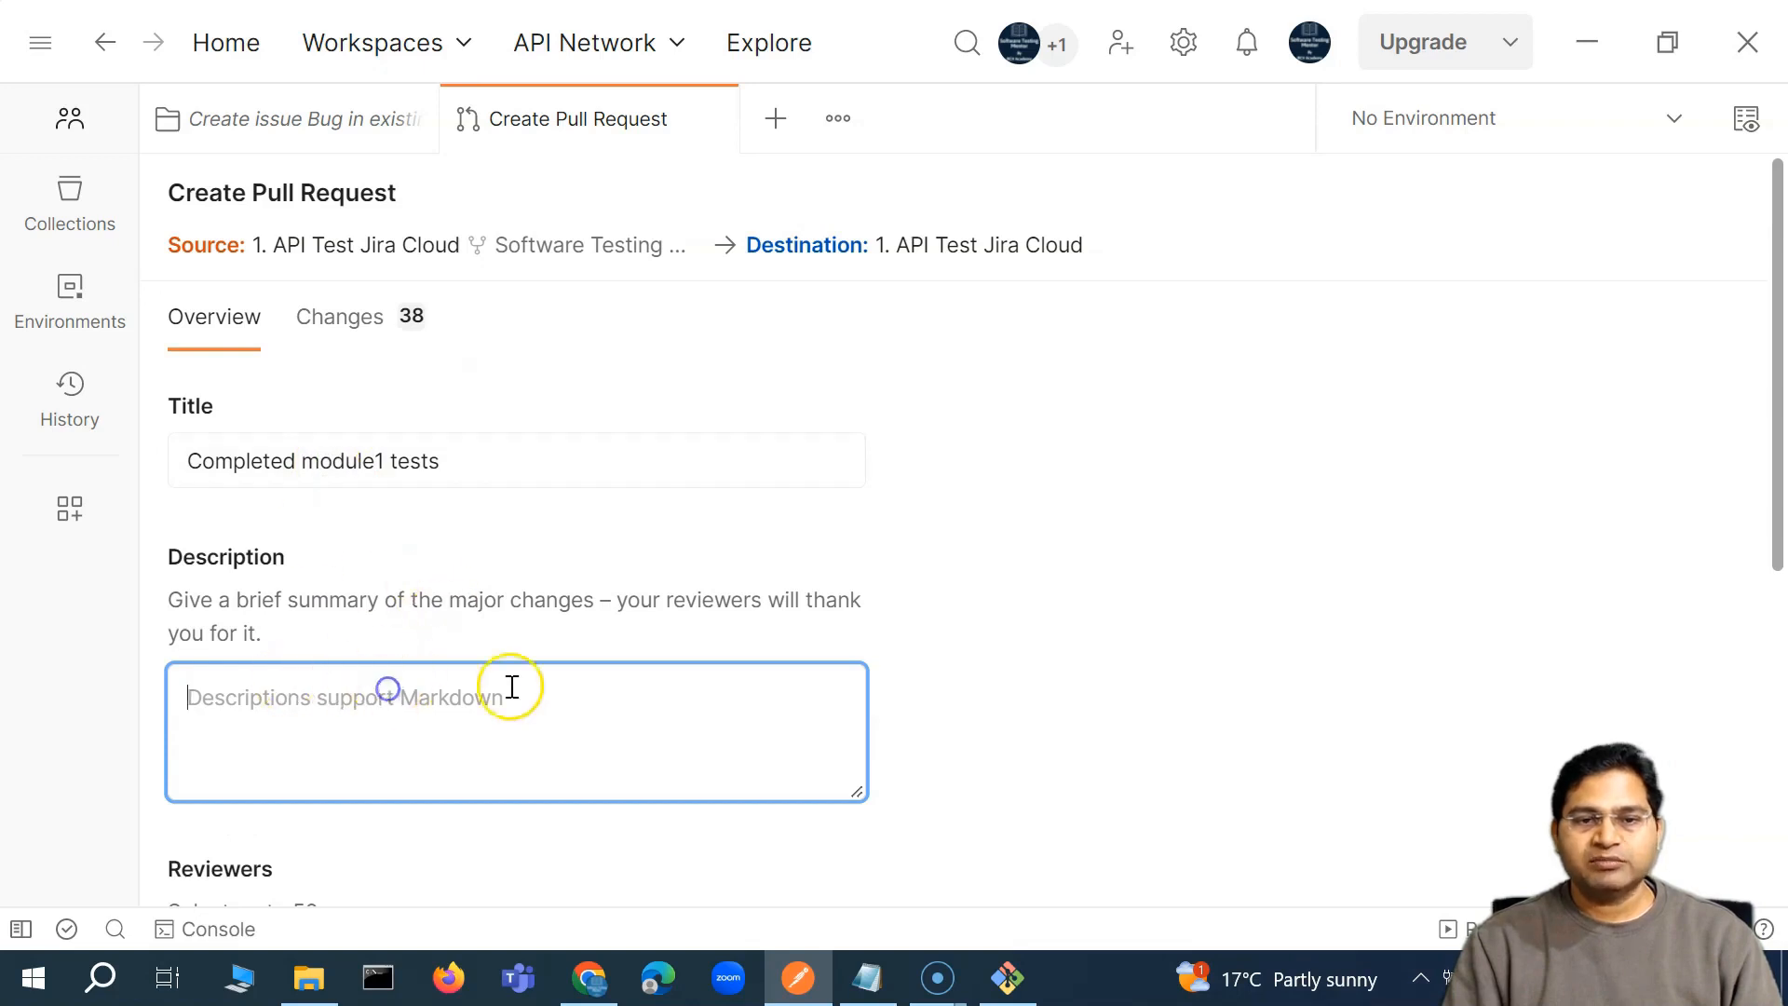
# Add both workspace members as reviewers and remove the first, keeping only the Software Testing Mentor account
pyautogui.scroll(-5, 400, 680)
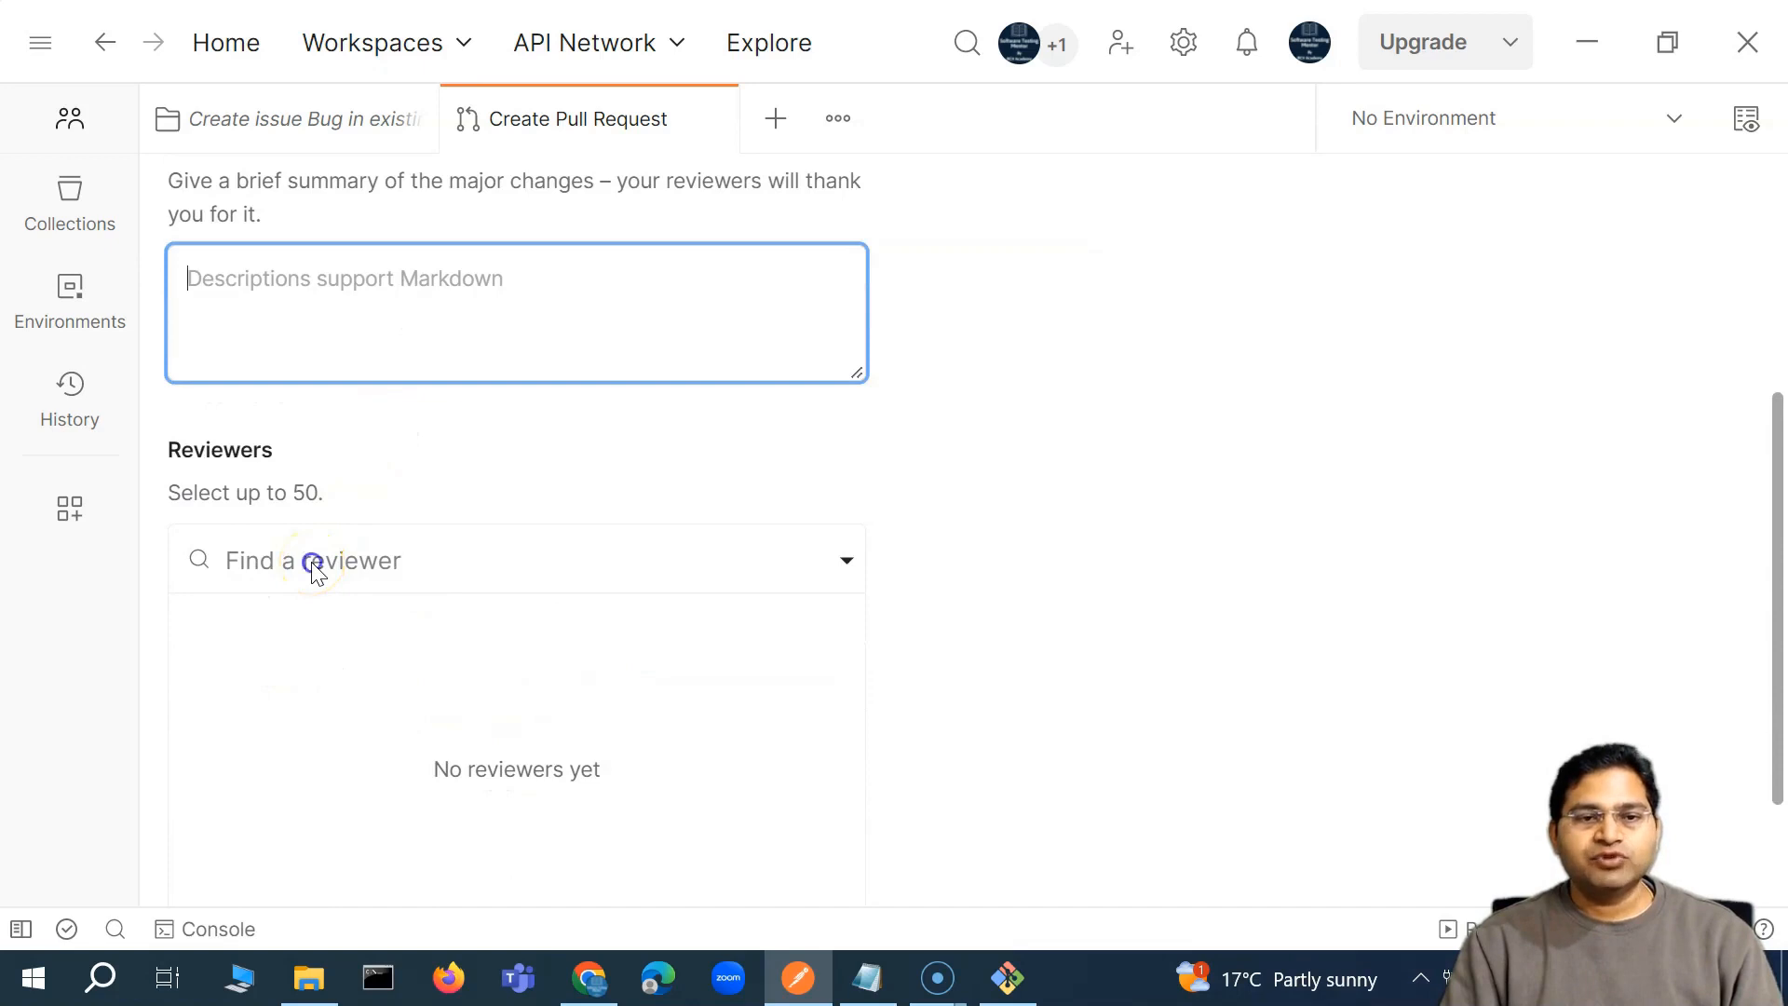
pyautogui.click(313, 565)
pyautogui.click(339, 720)
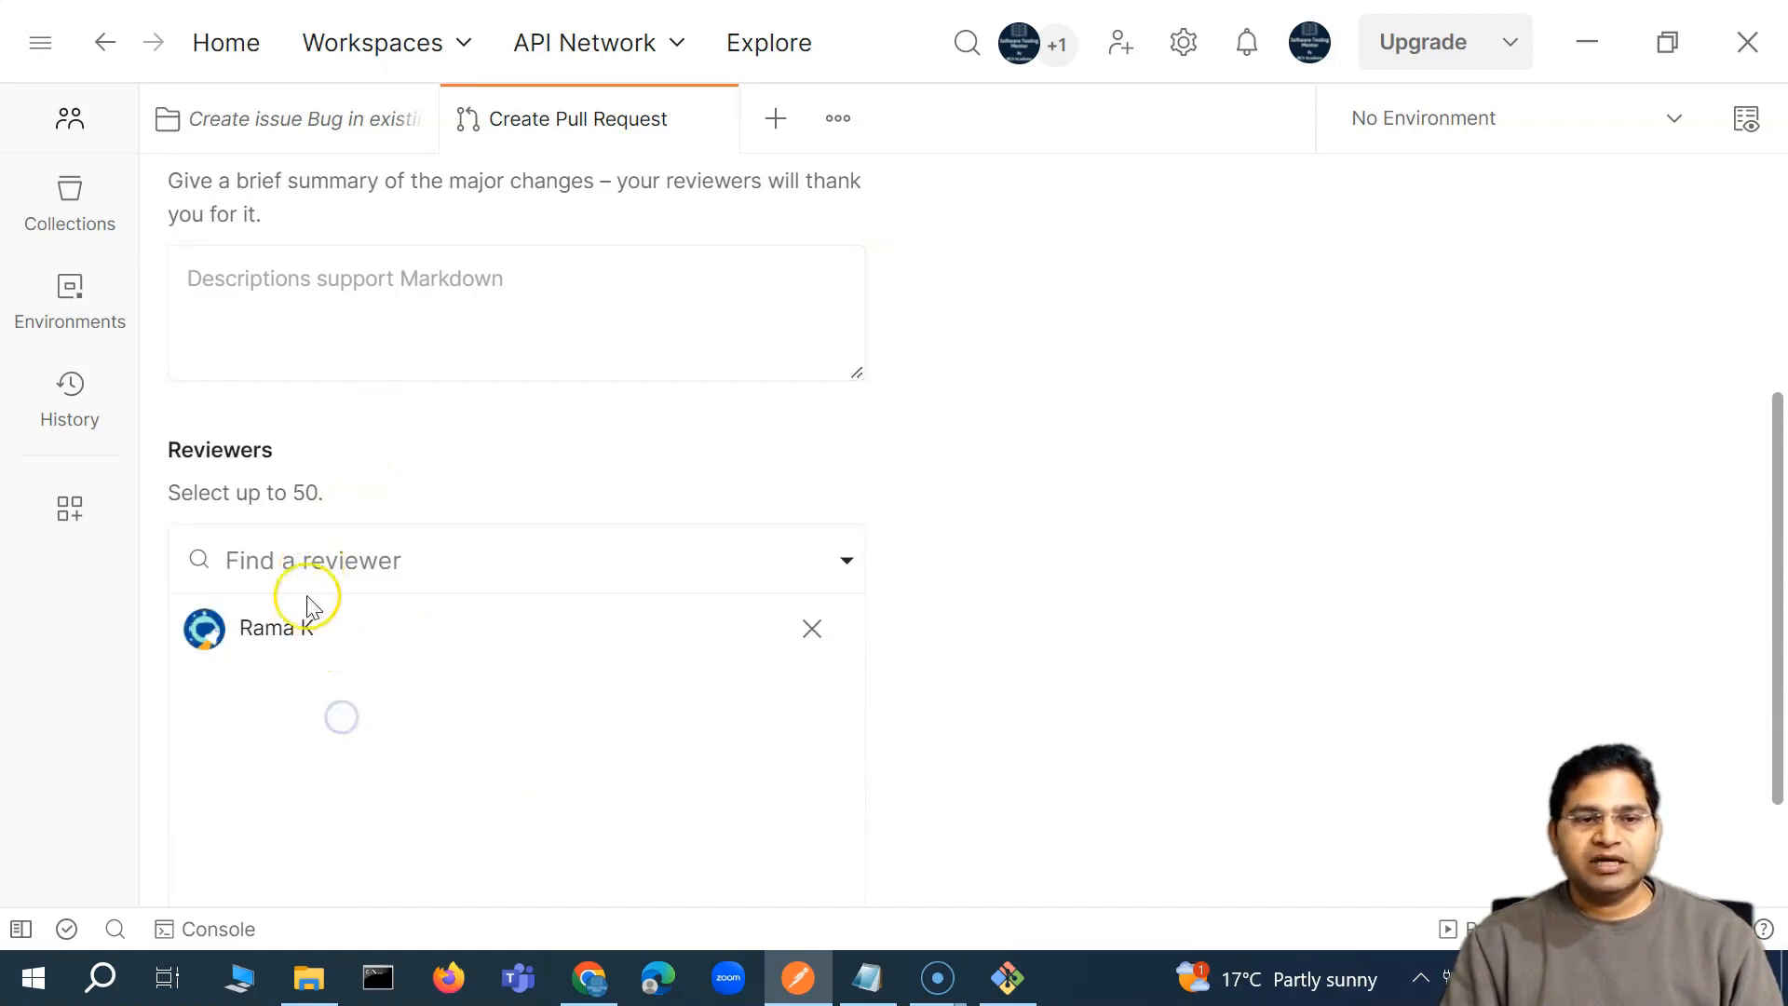
pyautogui.click(391, 668)
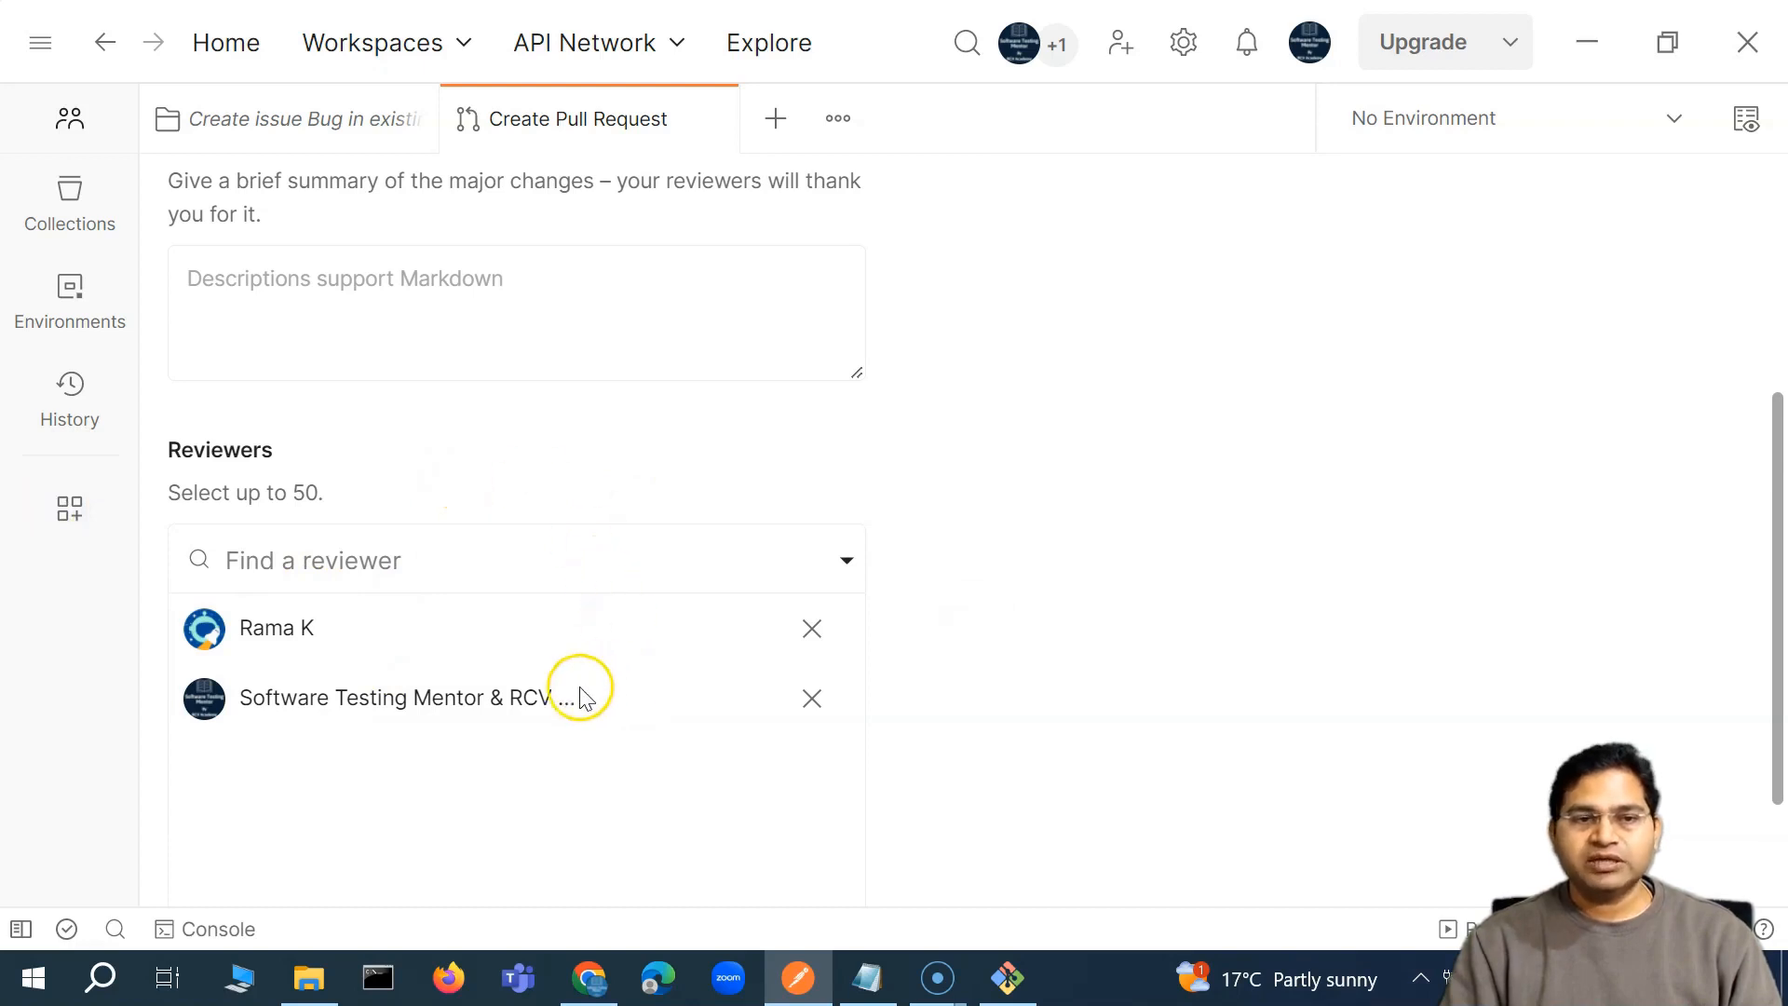
pyautogui.scroll(-3, 280, 419)
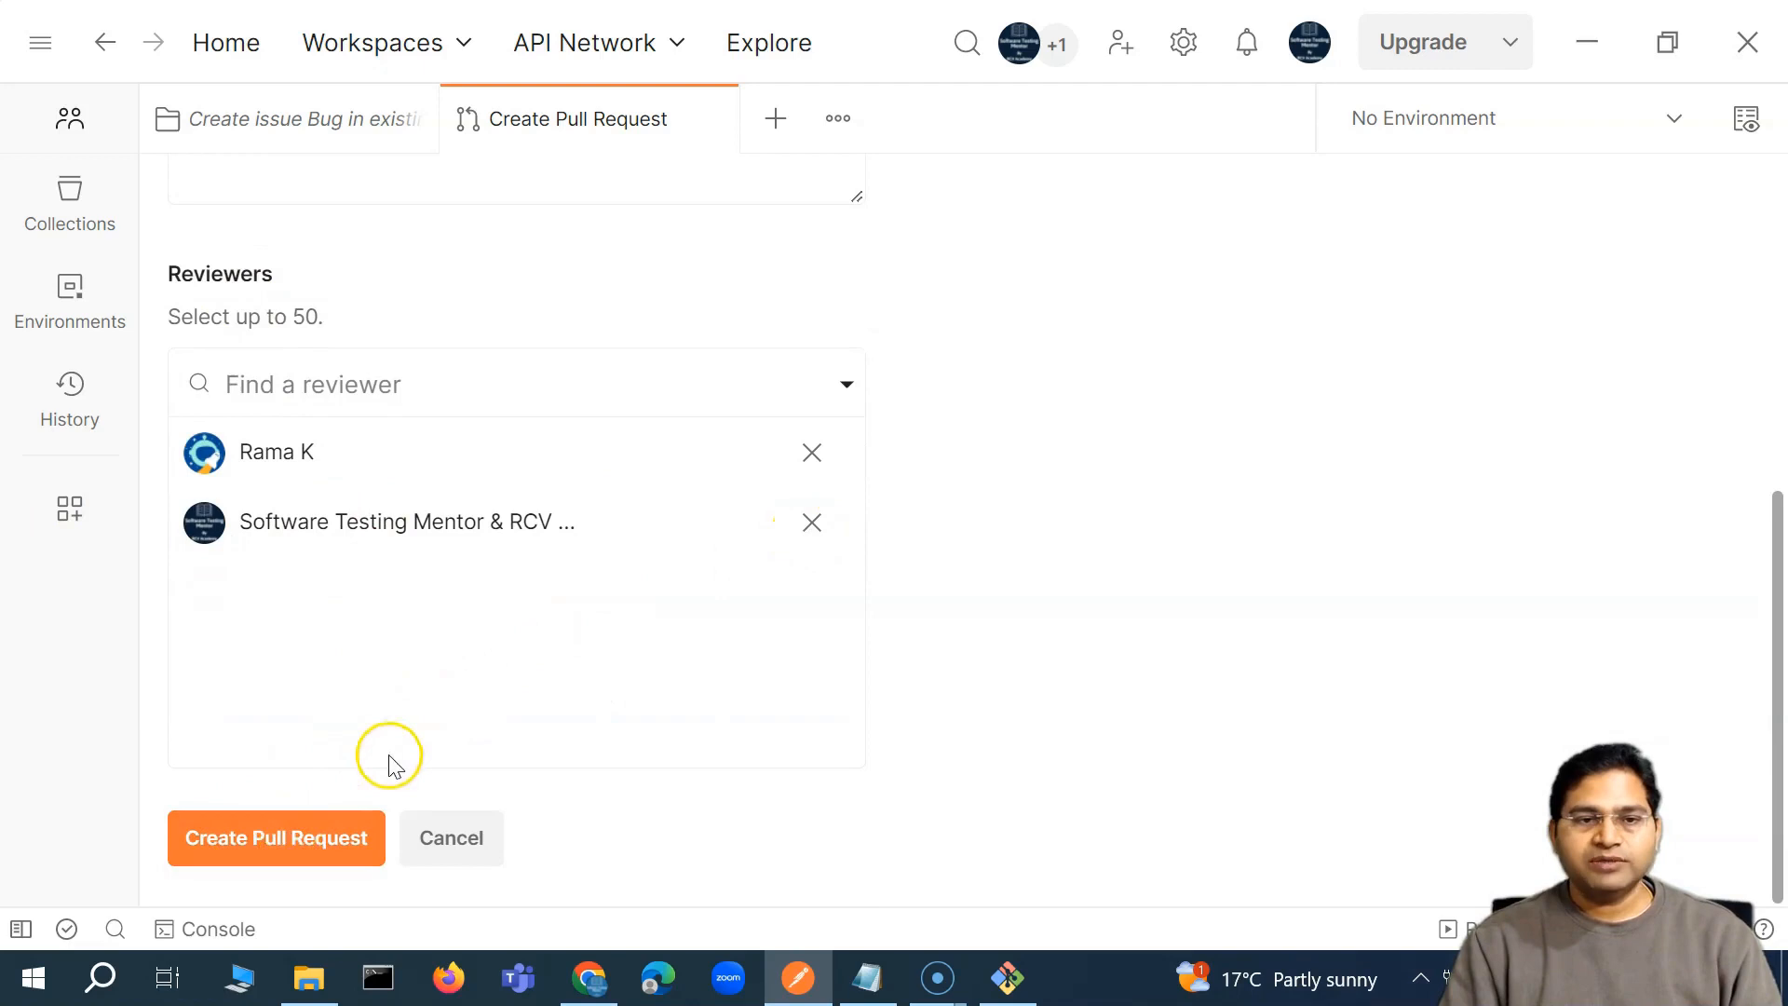
pyautogui.click(811, 452)
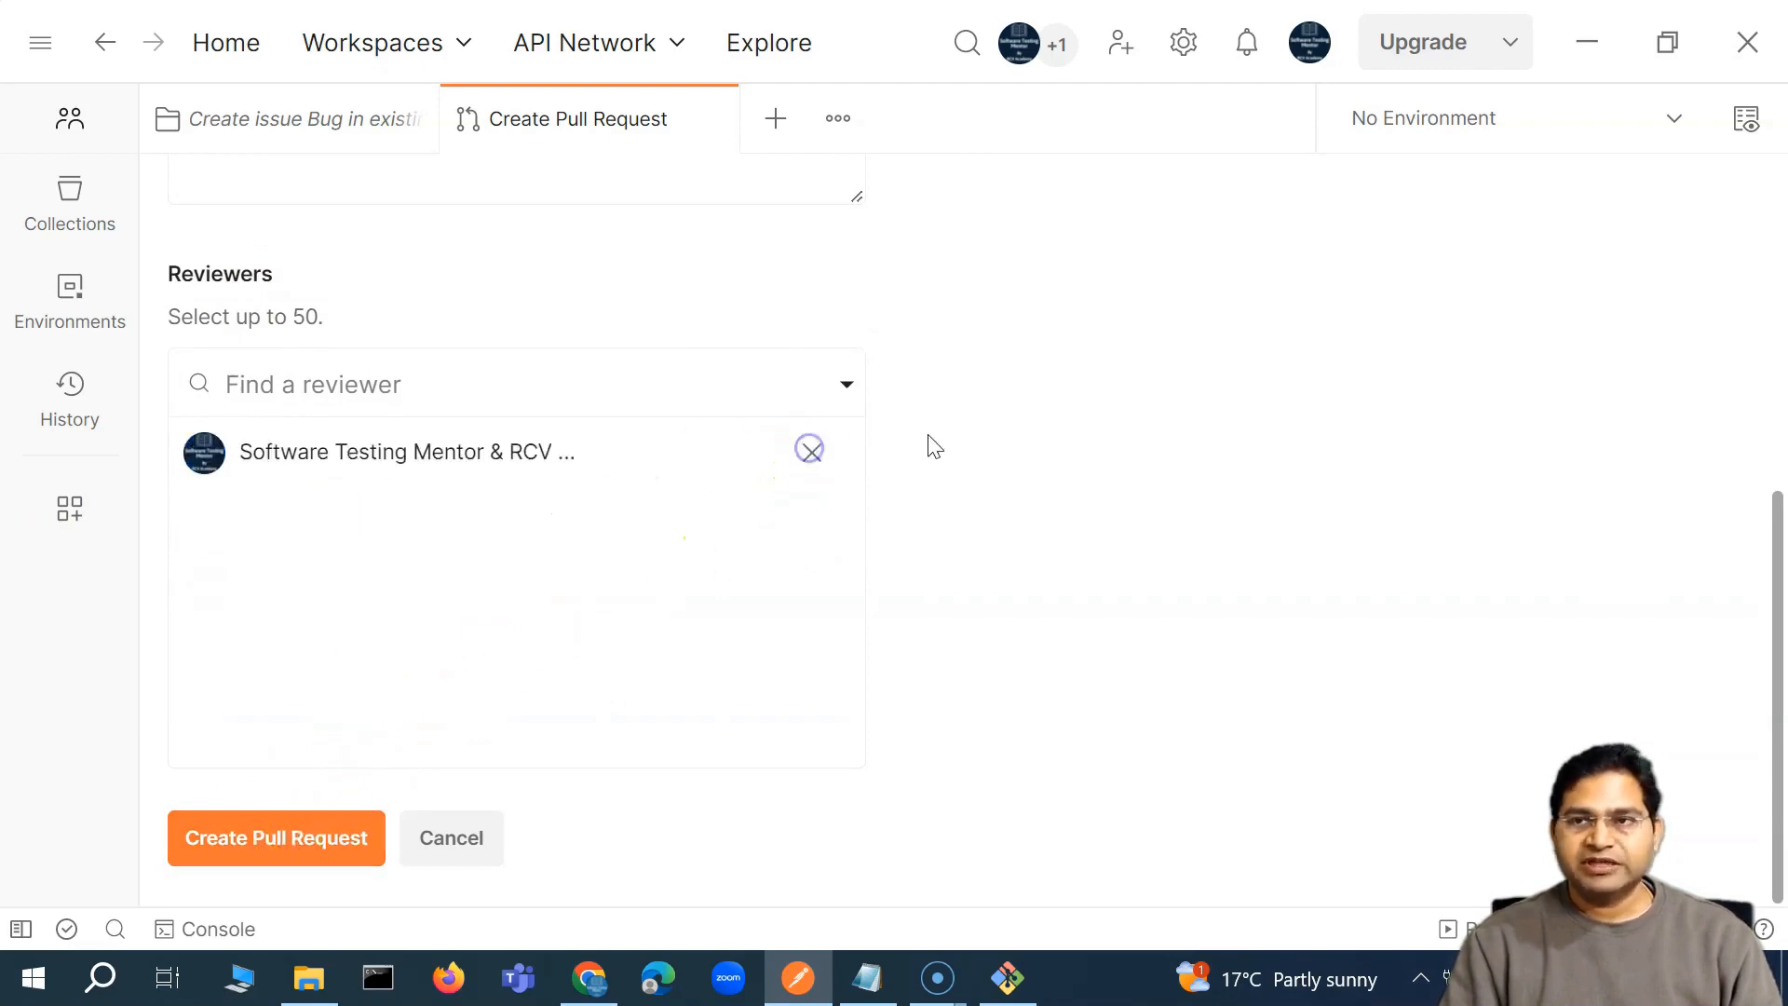
# Check the pull request form and create the pull request
pyautogui.scroll(5, 400, 703)
pyautogui.scroll(-5, 399, 706)
pyautogui.click(258, 855)
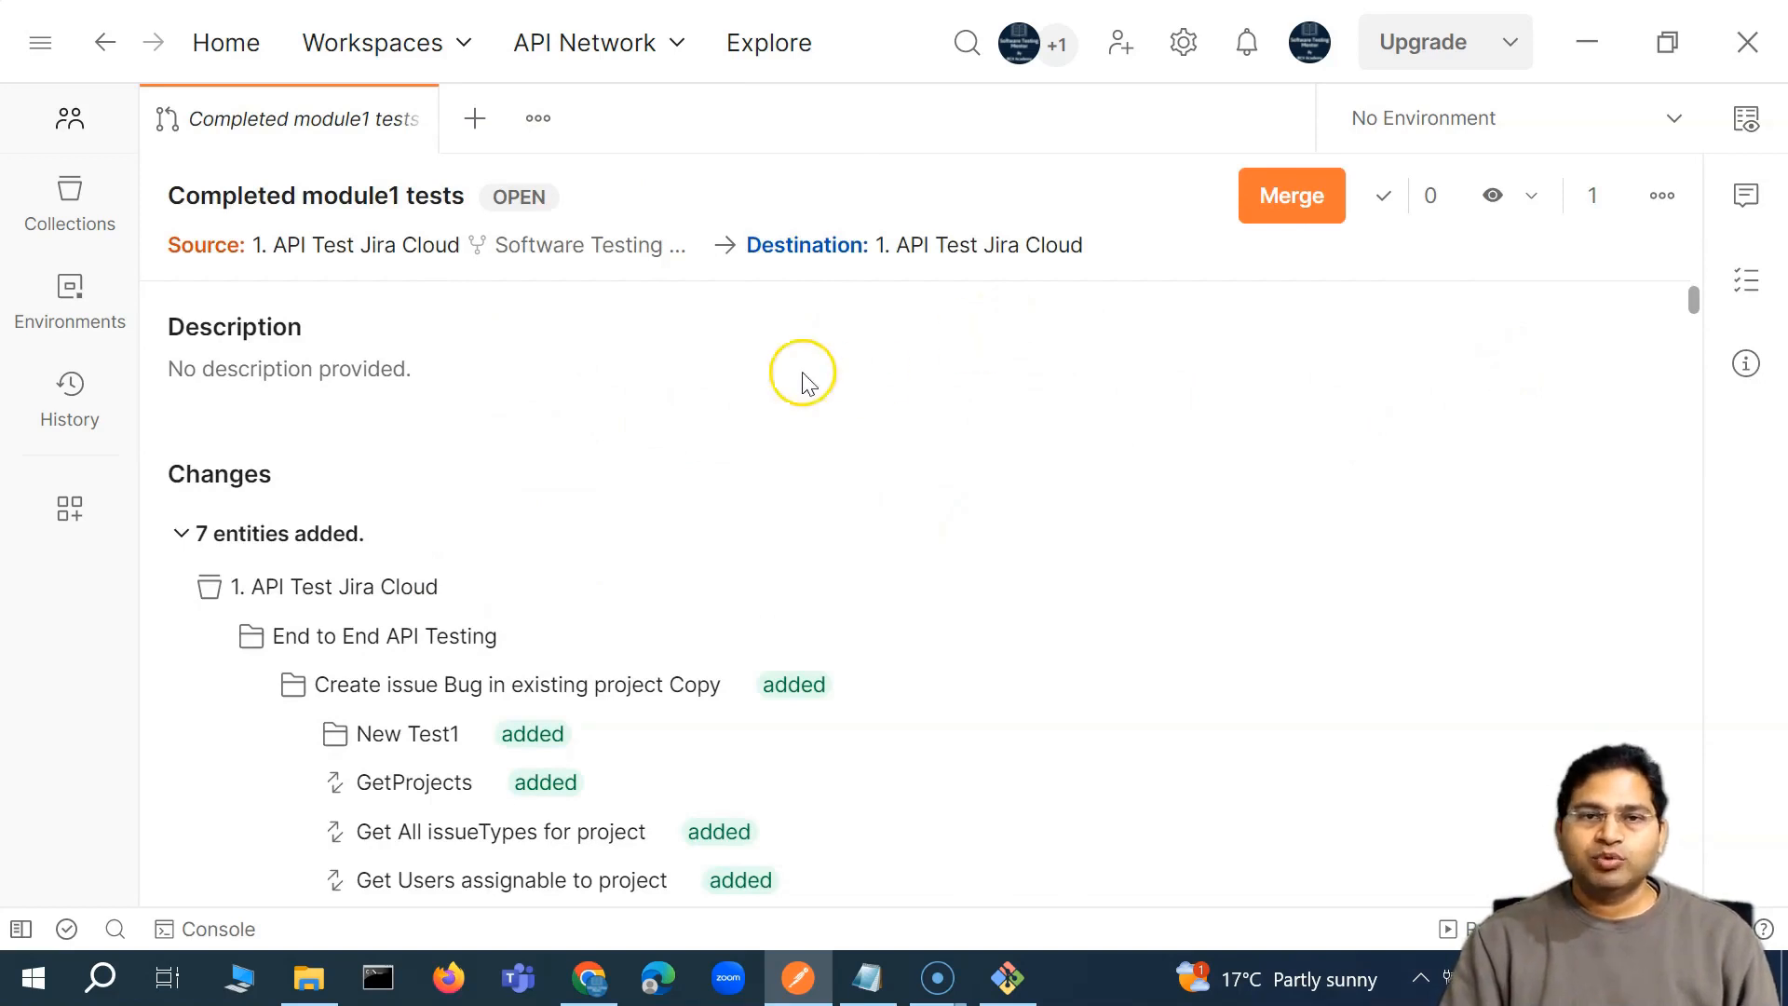
# Look through the created pull request, close it, and show the collections list with the forked collection collapsed
pyautogui.scroll(-6, 571, 739)
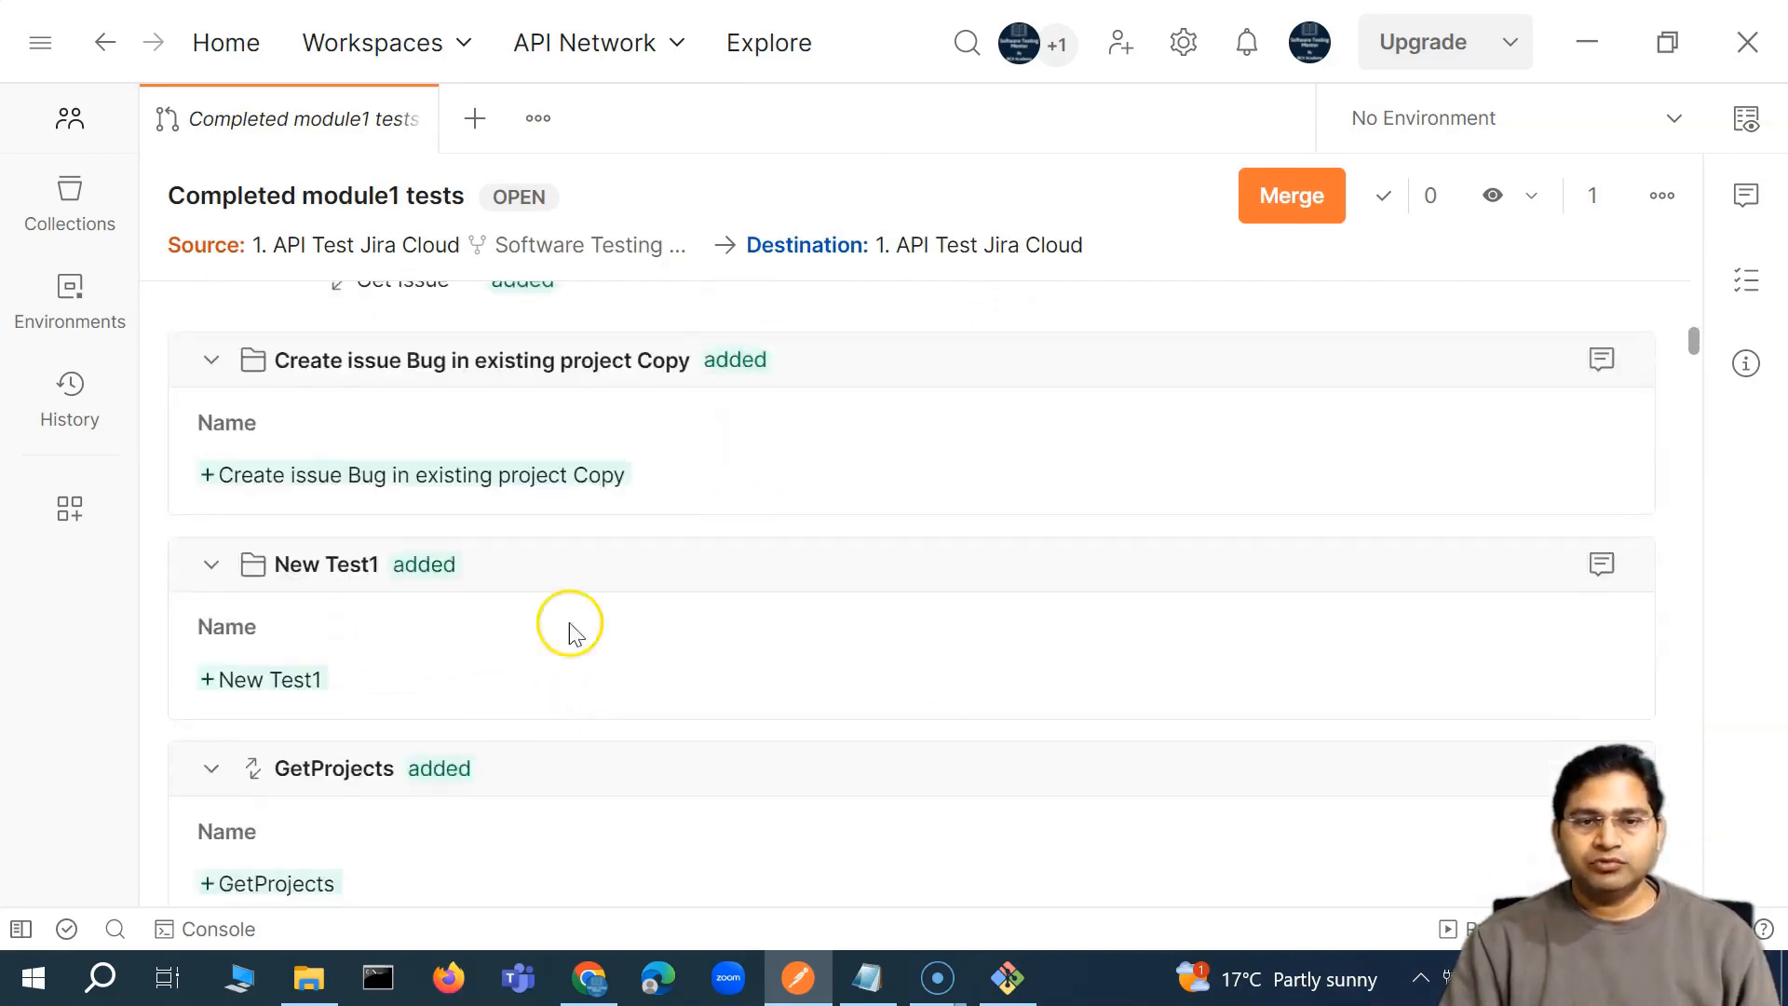
pyautogui.scroll(-8, 941, 723)
pyautogui.scroll(15, 946, 730)
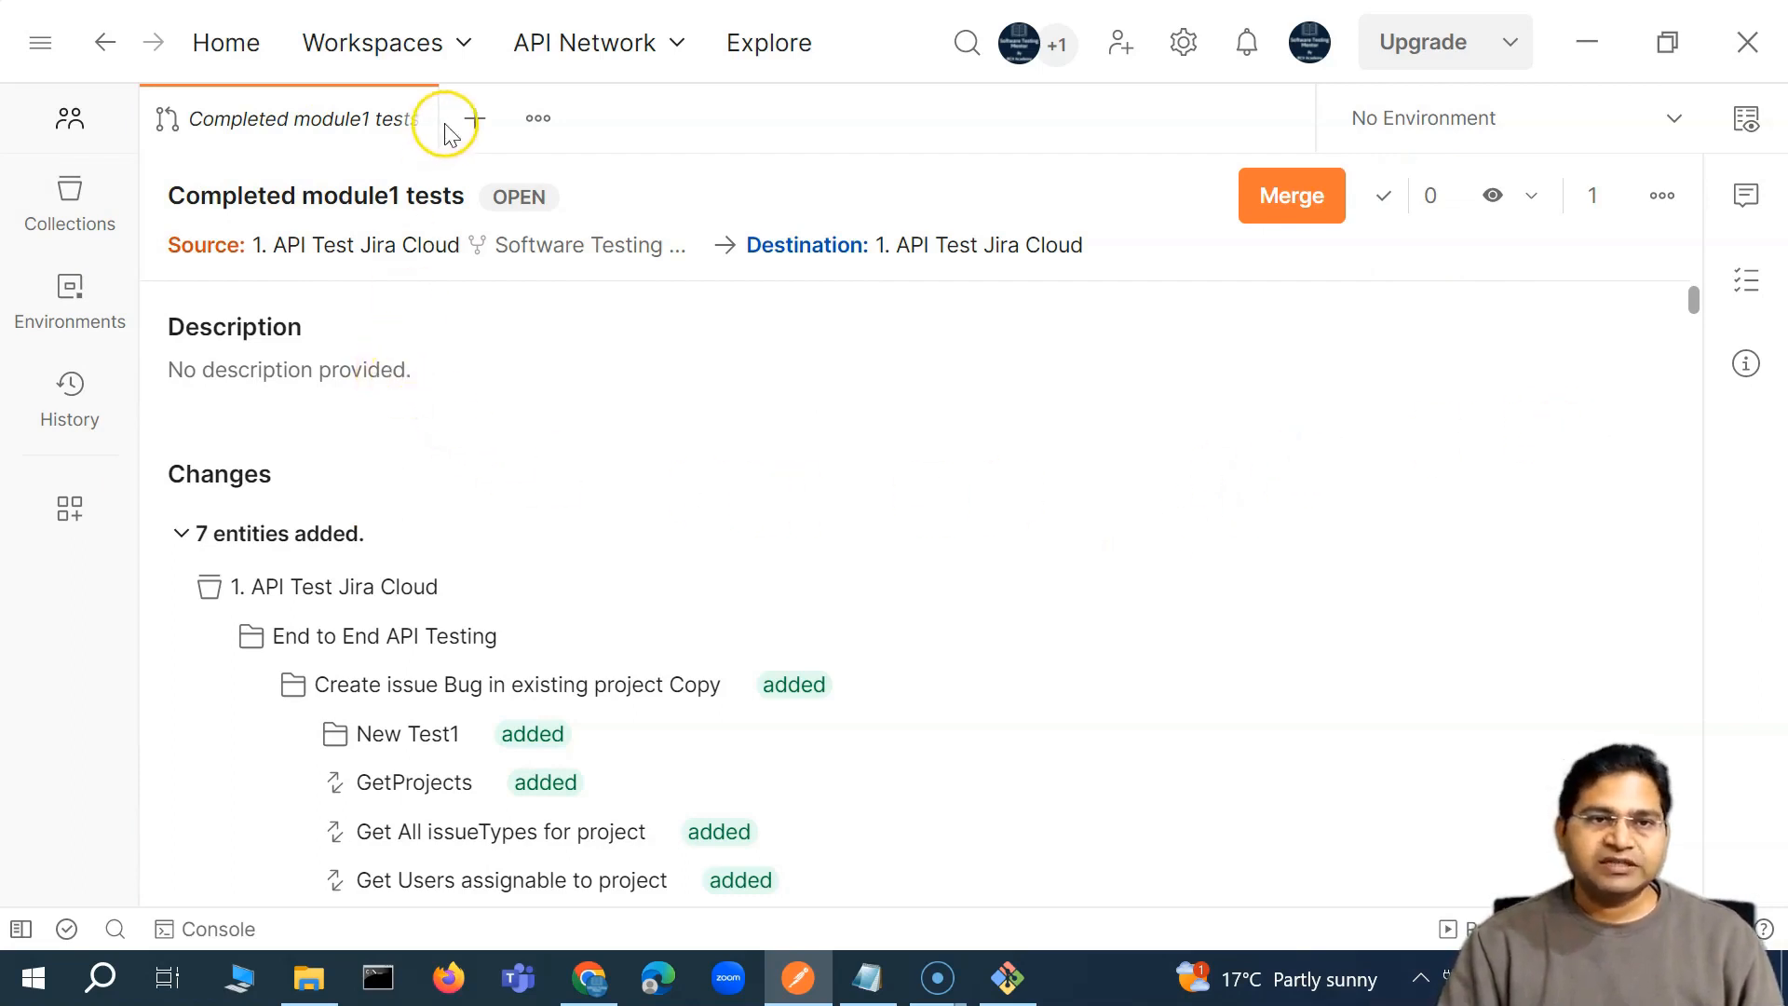
pyautogui.click(403, 124)
pyautogui.click(96, 231)
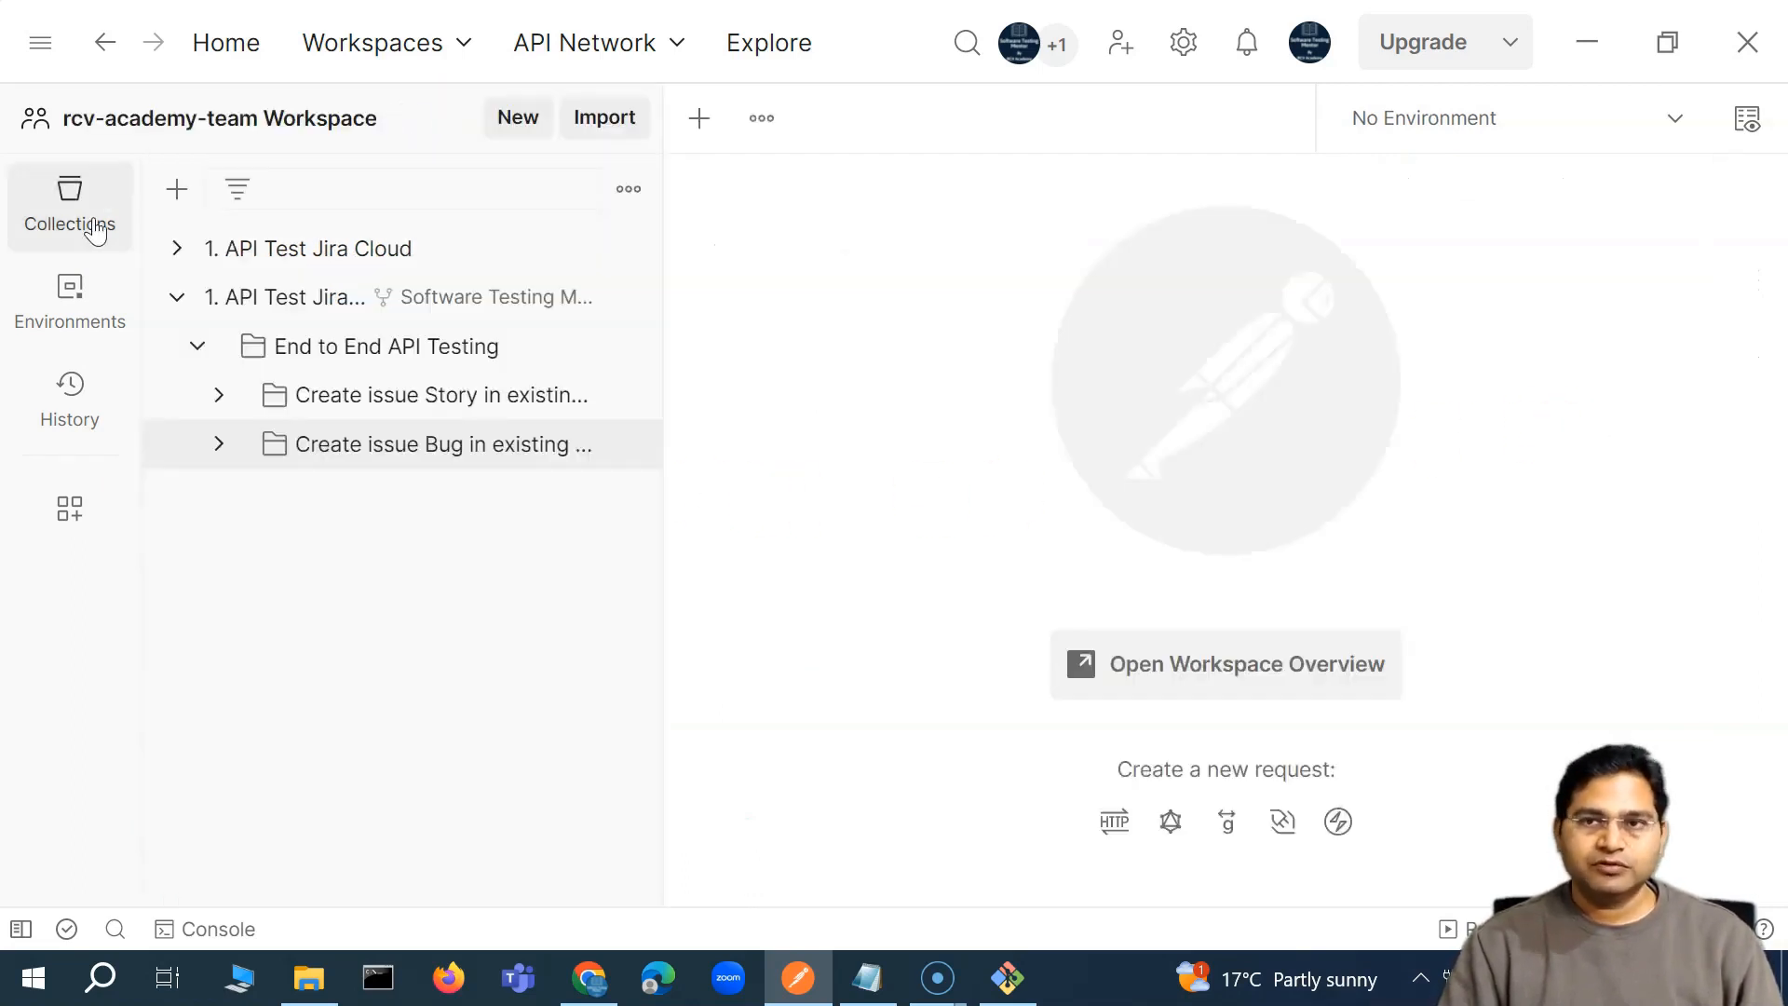
pyautogui.click(177, 296)
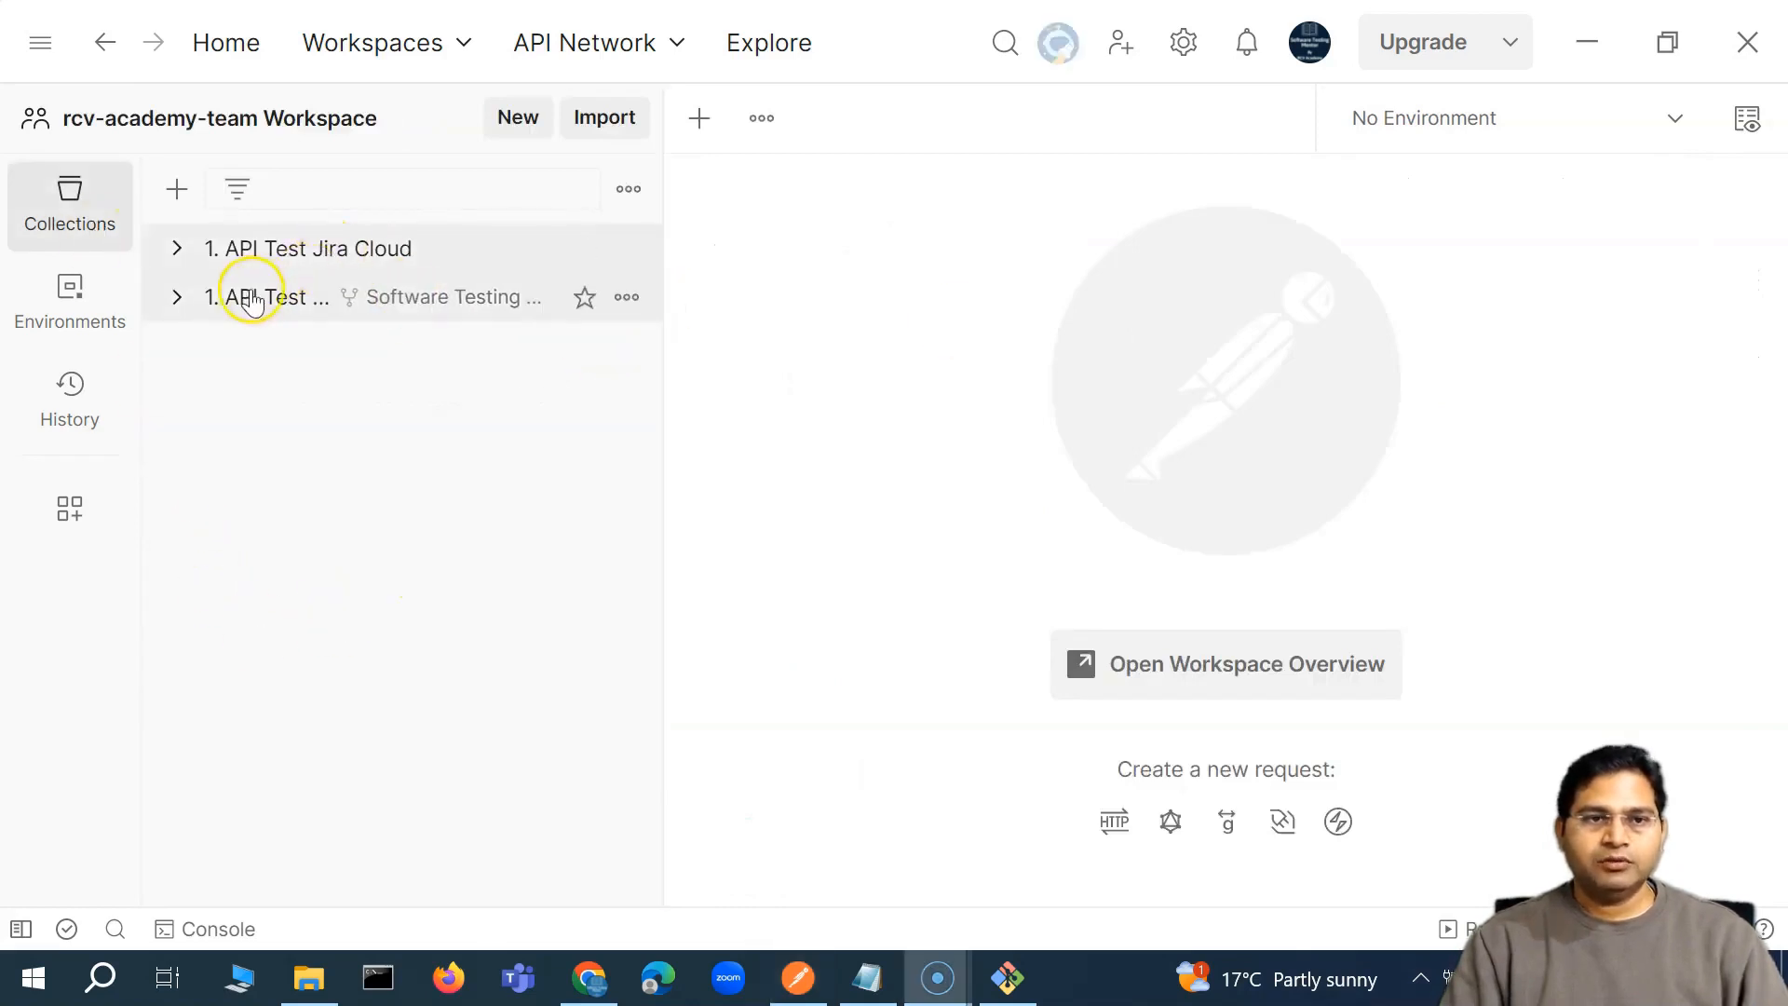
# Open the Completed module1 tests pull request from the pull requests of the original 1. API Test Jira Cloud collection
pyautogui.click(278, 250)
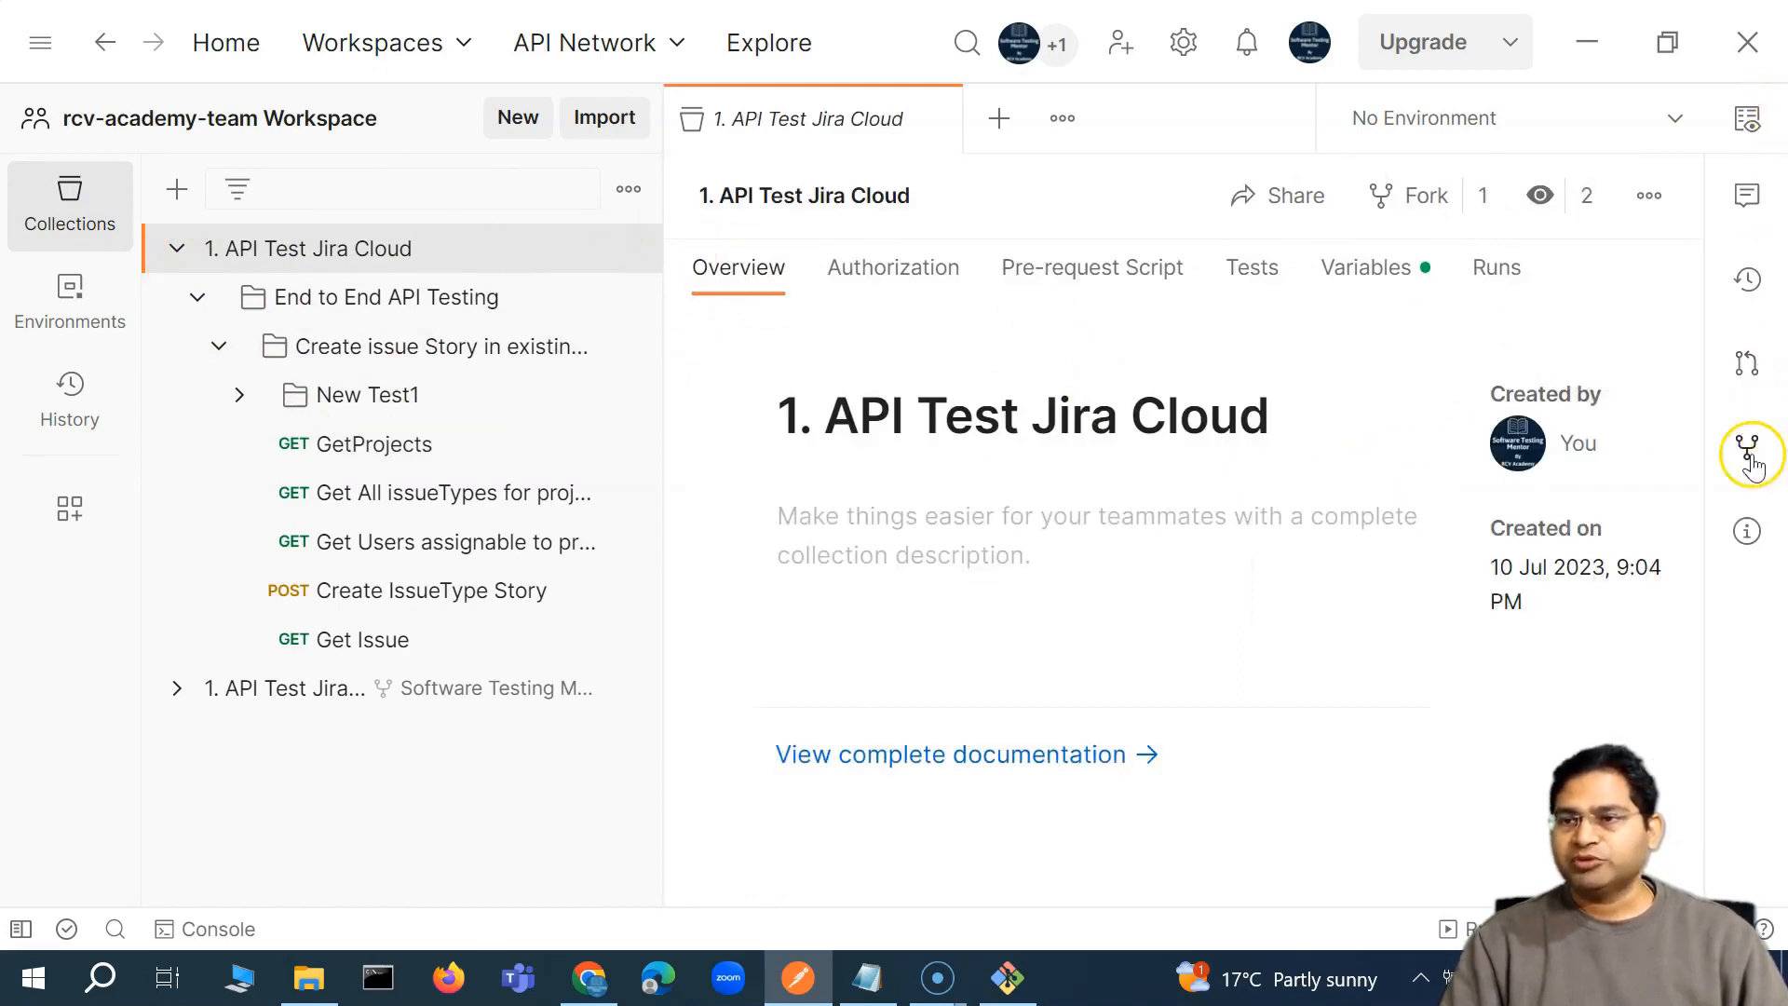
pyautogui.click(1747, 365)
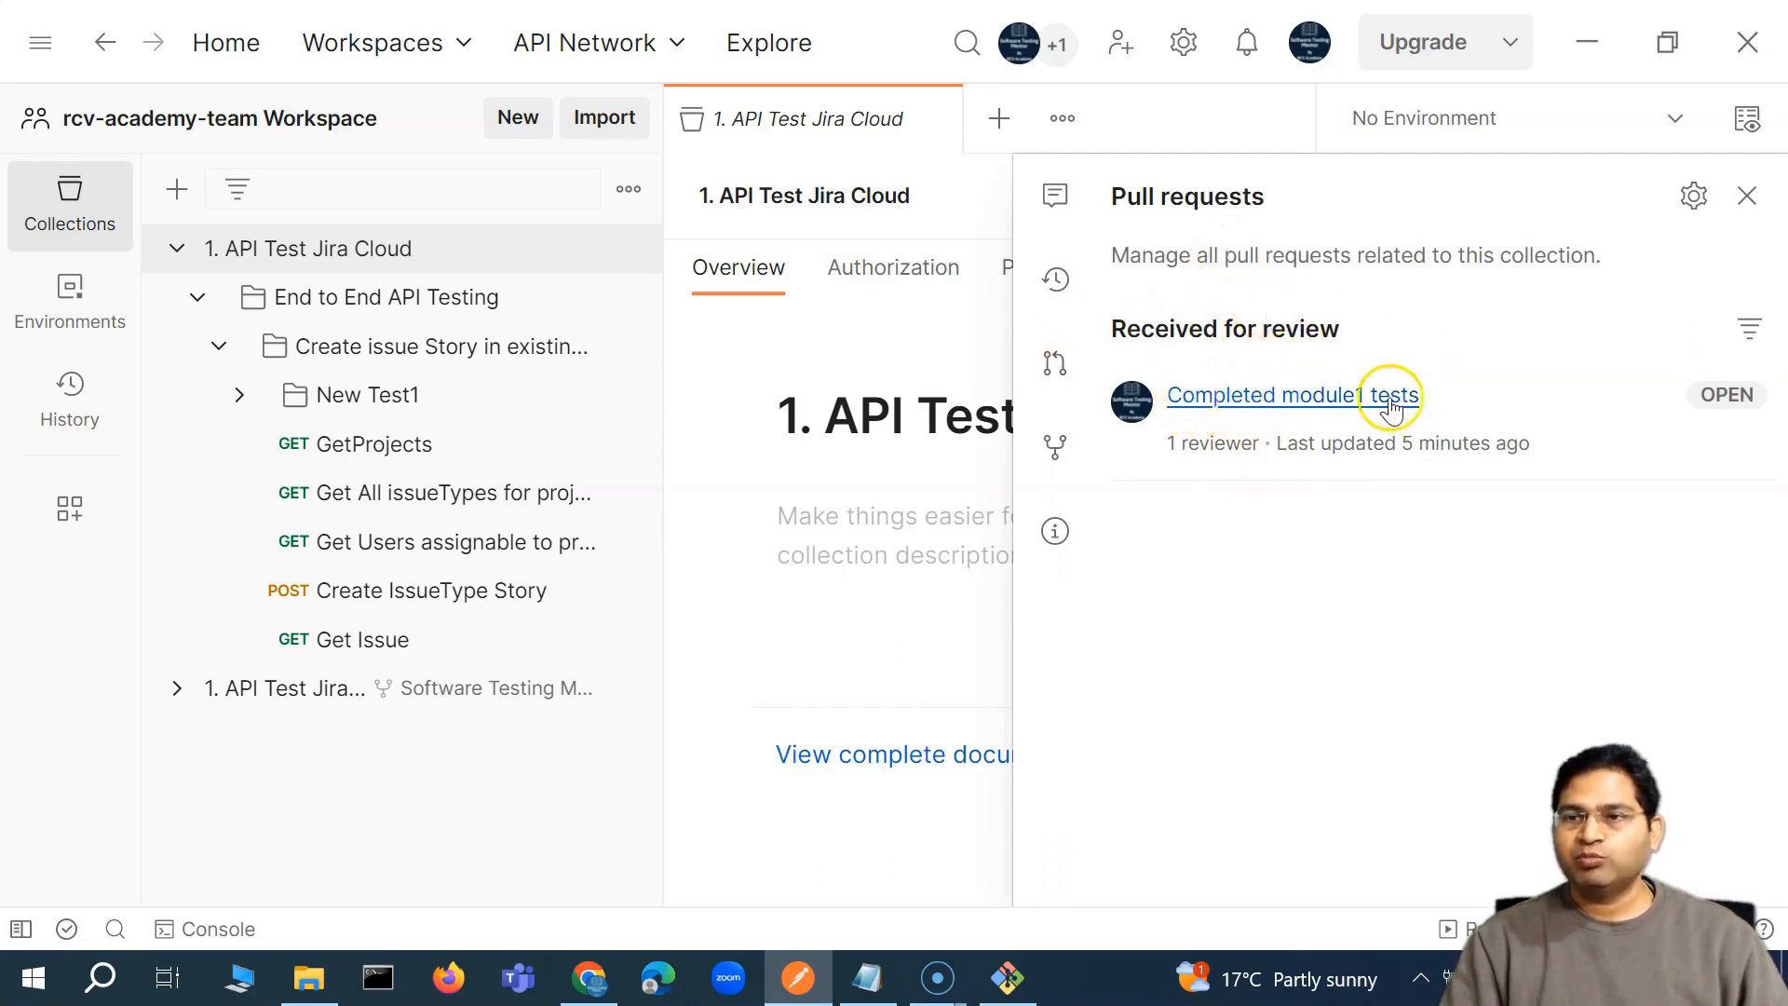
pyautogui.click(1294, 410)
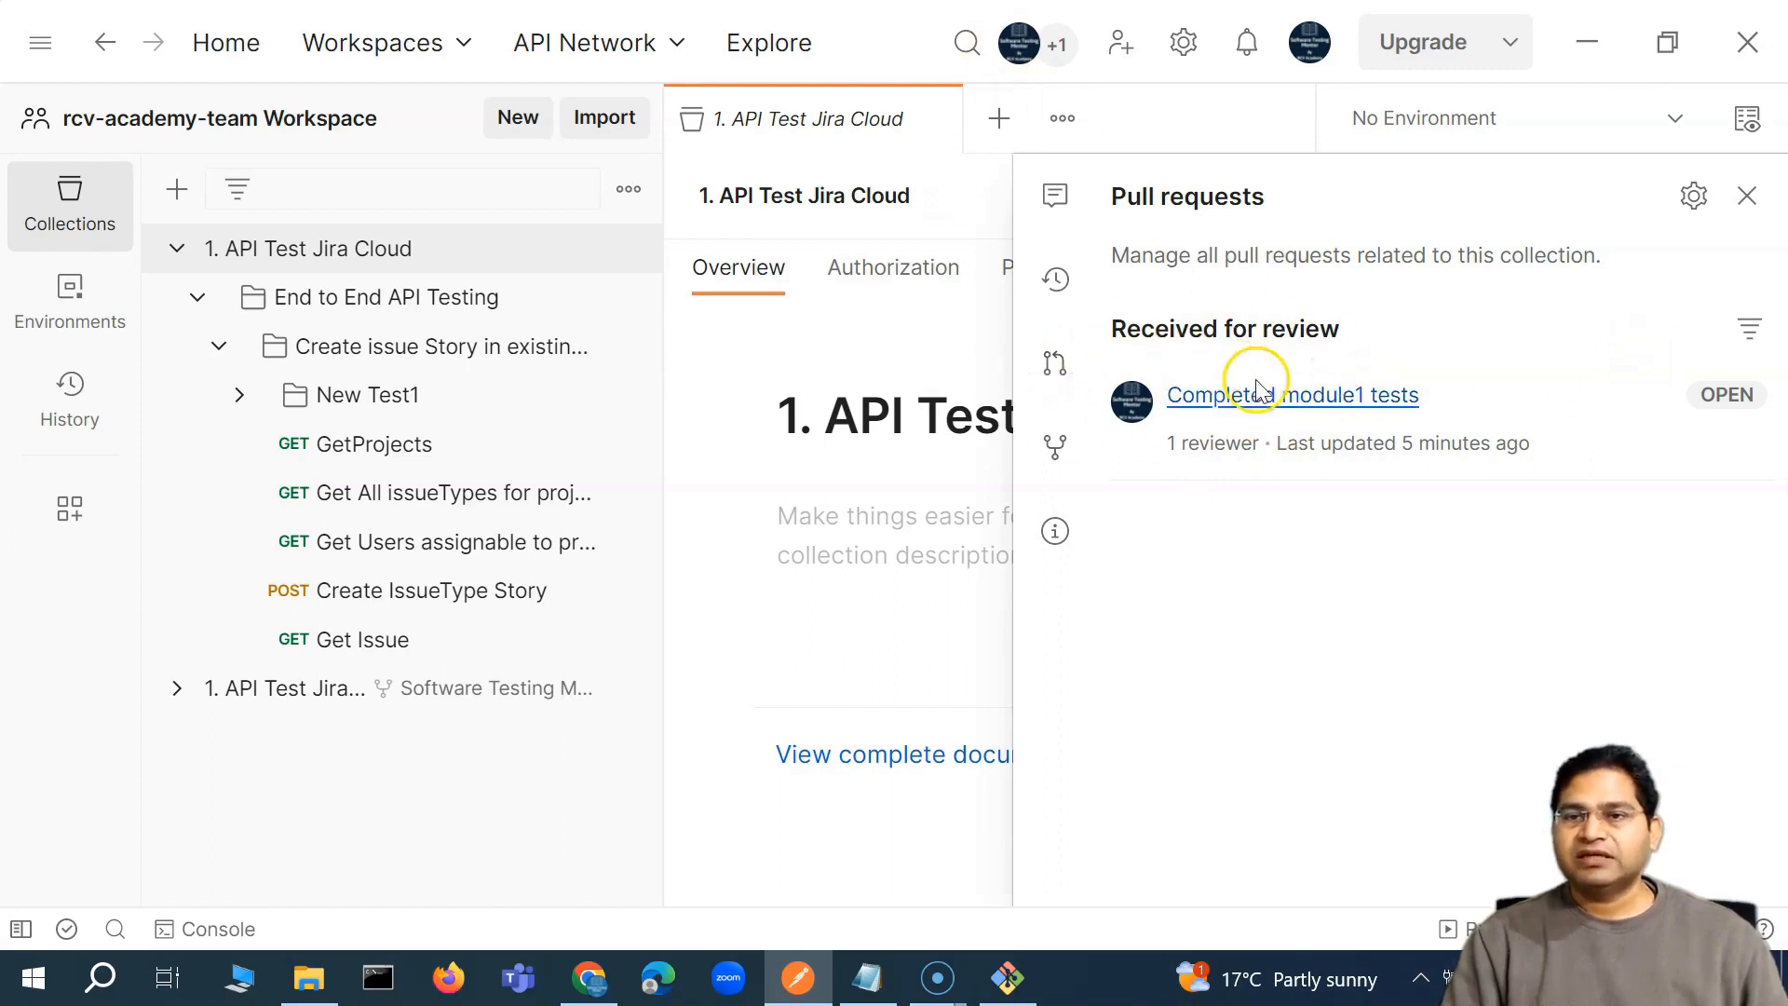
pyautogui.click(1285, 400)
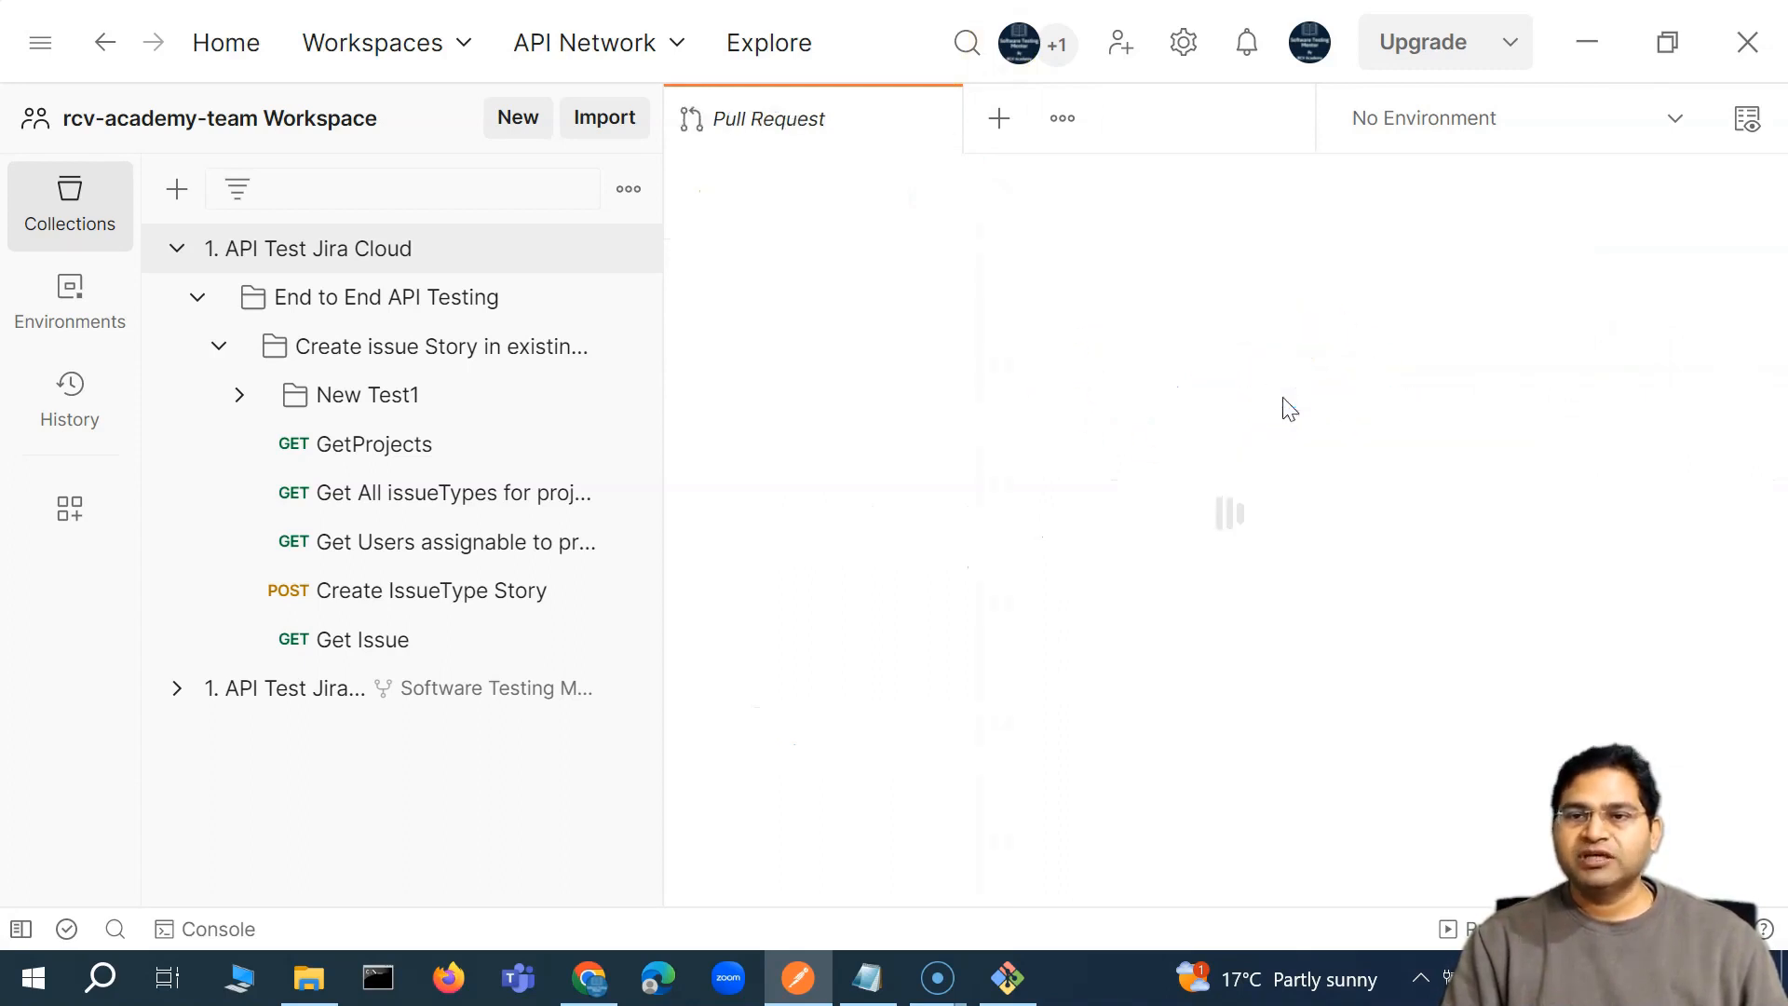
# Collapse the collections sidebar and examine the pull request's changes down to the GetProjects test script
pyautogui.moveTo(664, 431); pyautogui.dragTo(173, 427)
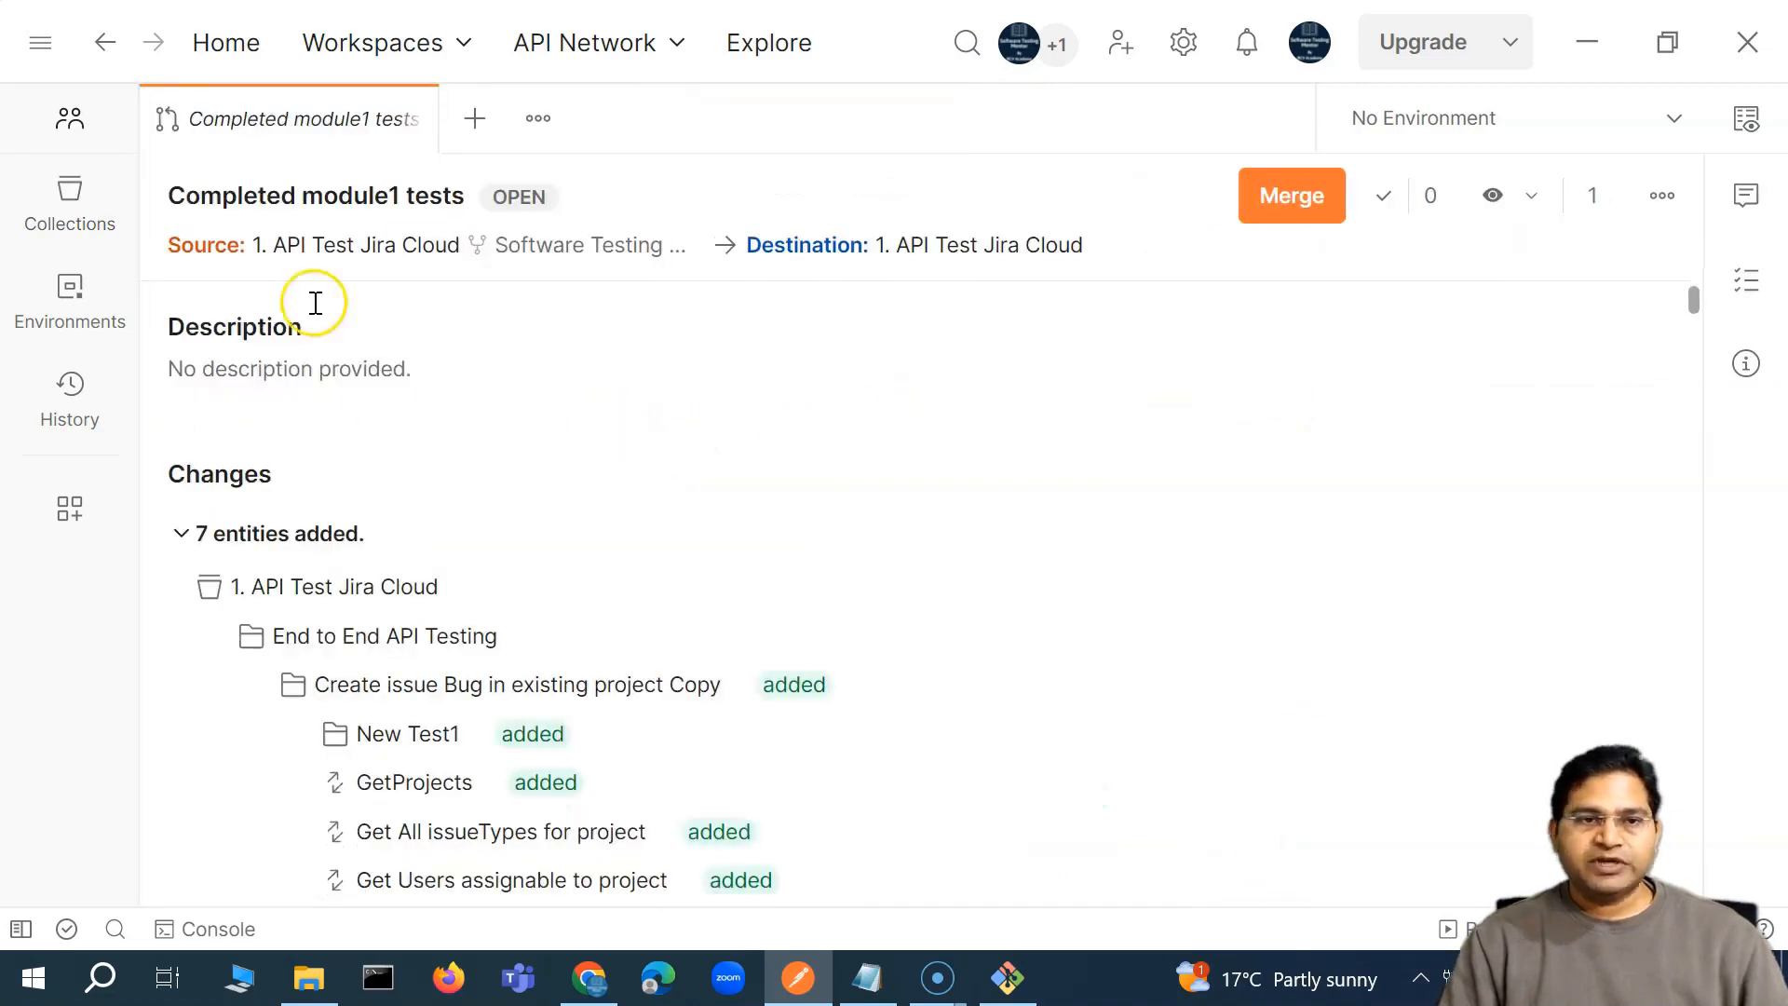
pyautogui.scroll(-3, 335, 419)
pyautogui.scroll(-1, 372, 503)
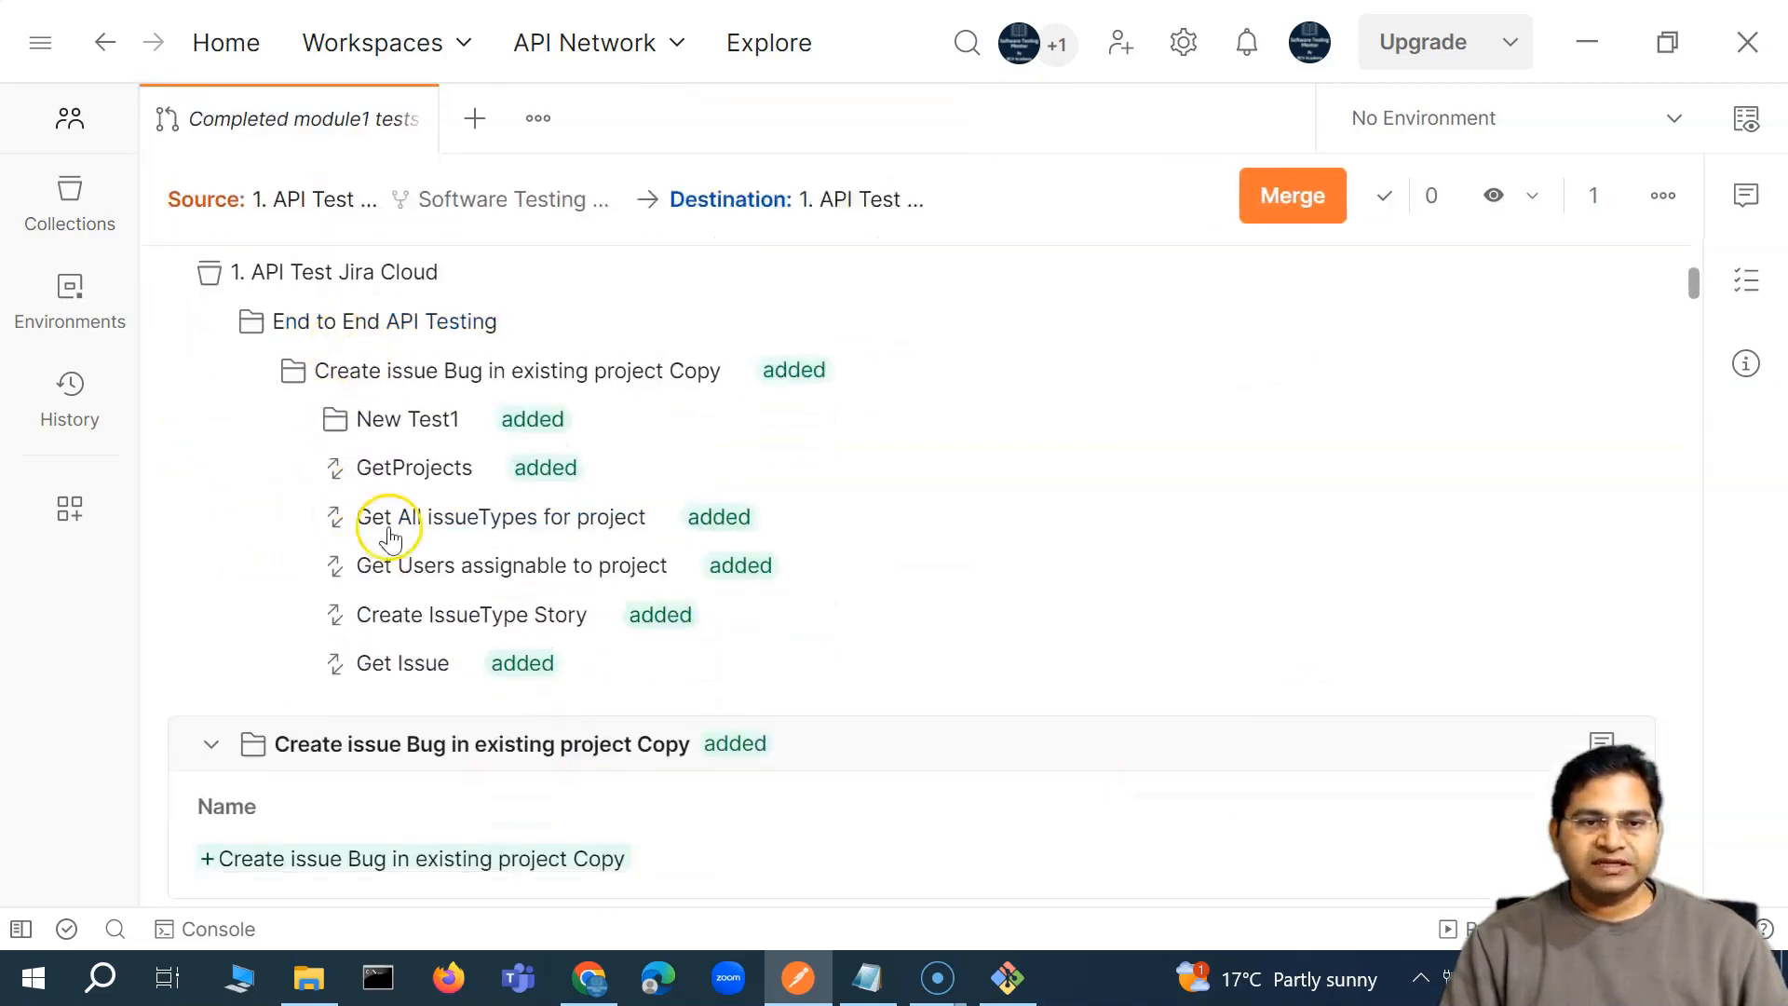
pyautogui.scroll(-4, 505, 665)
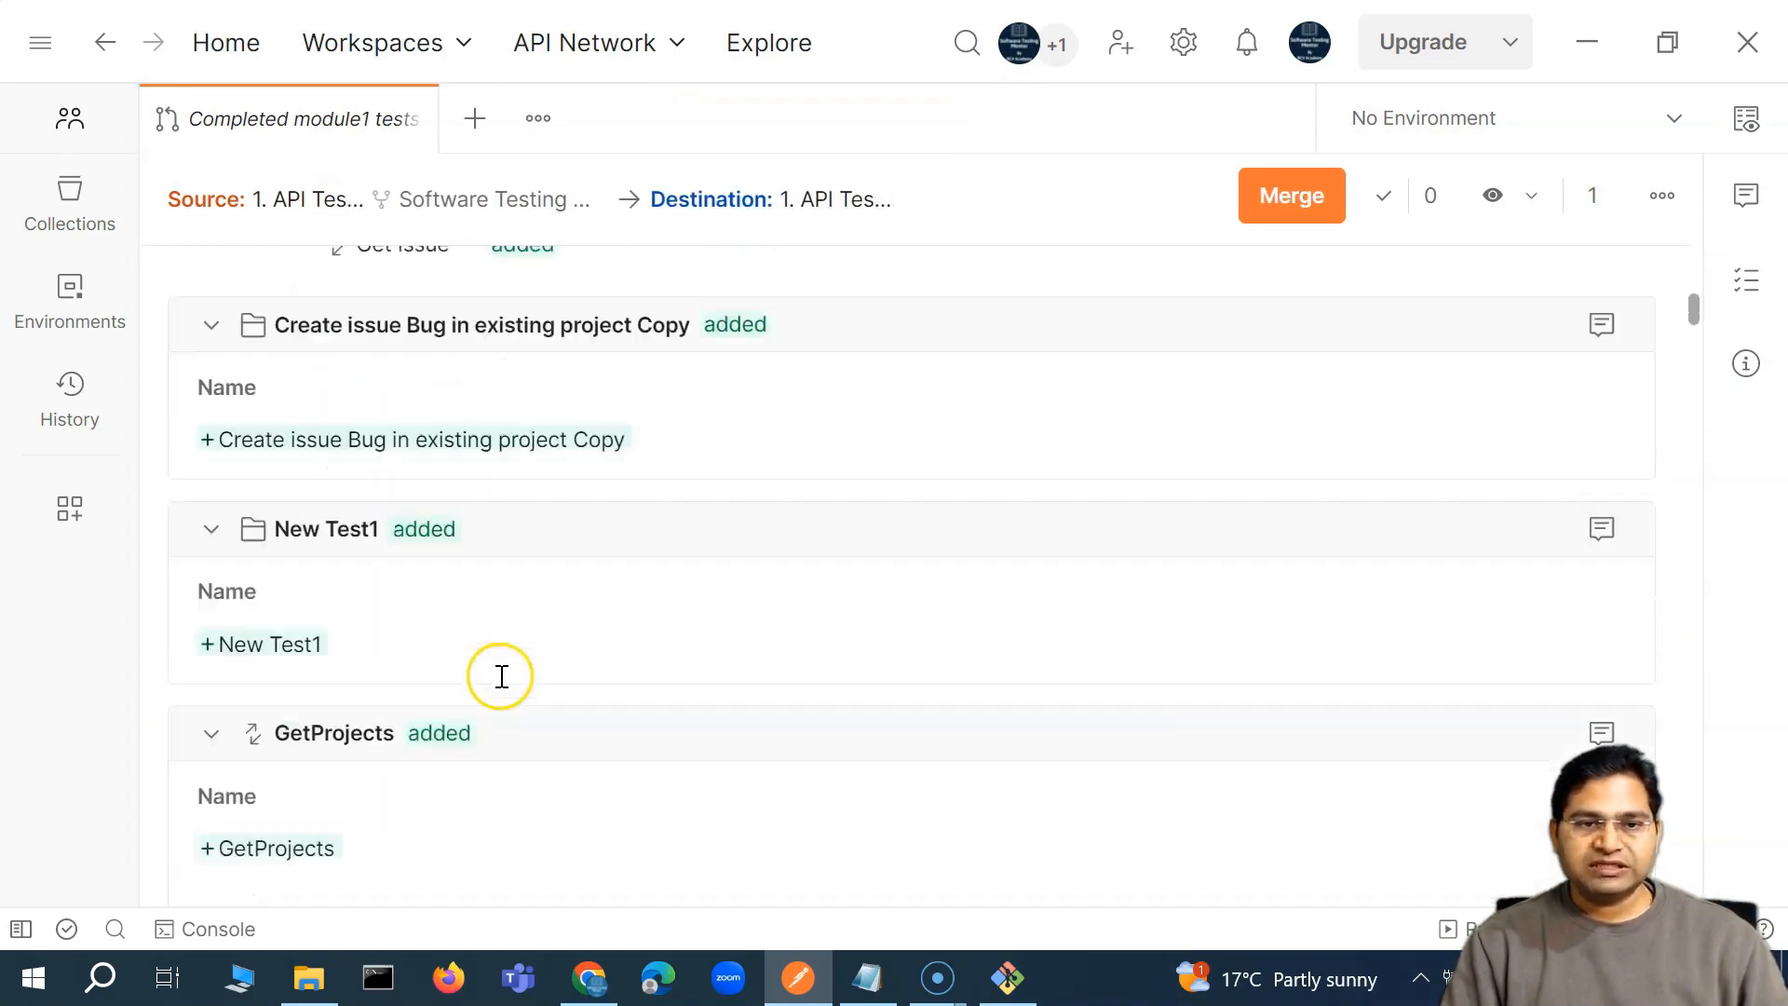
pyautogui.scroll(-4, 279, 643)
pyautogui.scroll(-8, 326, 661)
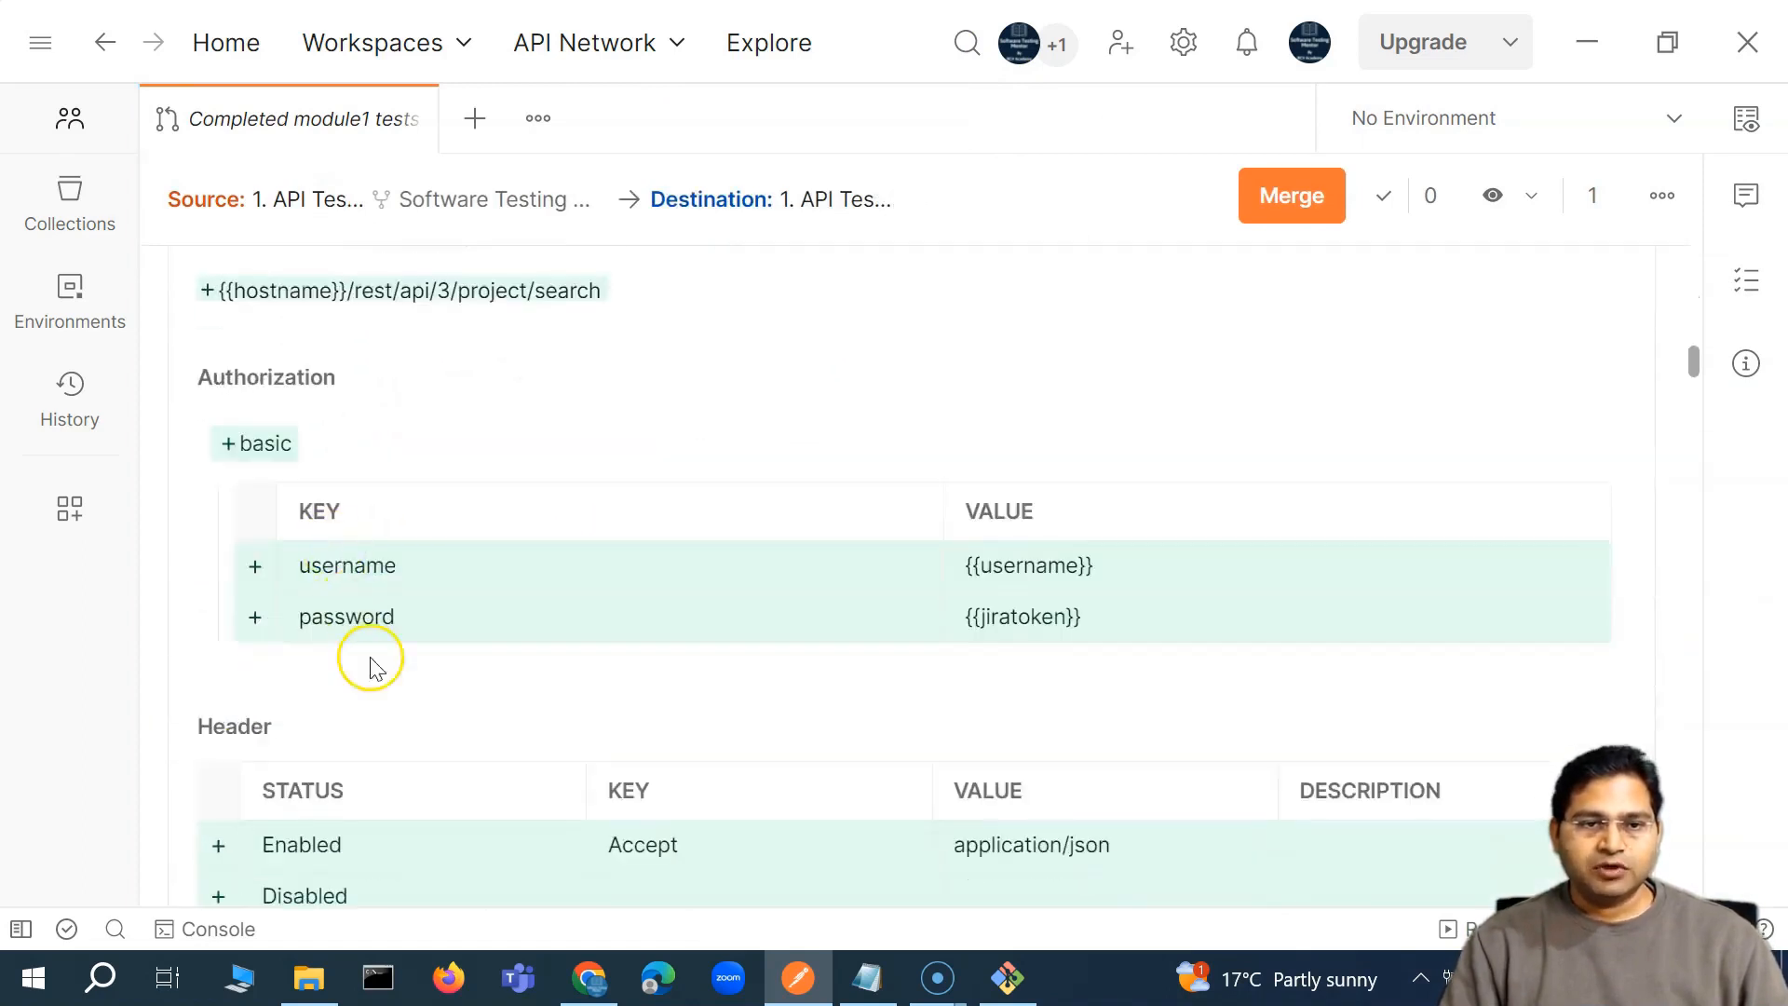
pyautogui.scroll(-4, 373, 559)
pyautogui.scroll(-1, 369, 599)
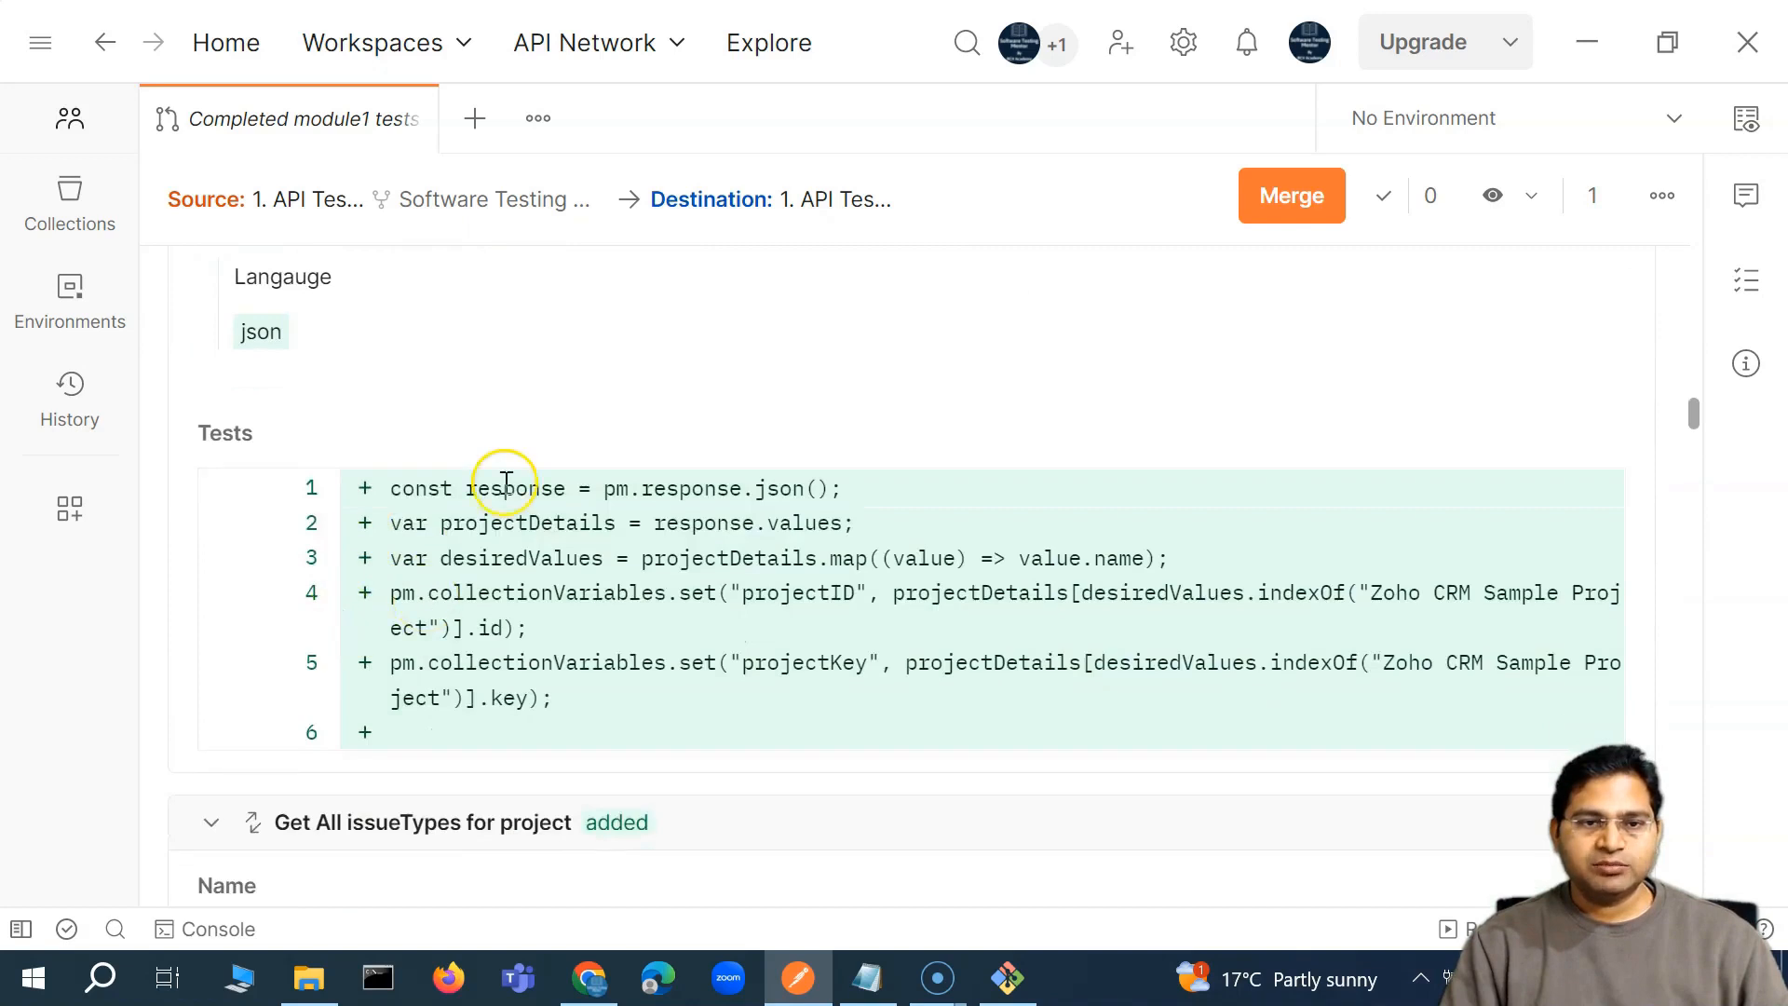
pyautogui.moveTo(447, 742); pyautogui.dragTo(347, 502)
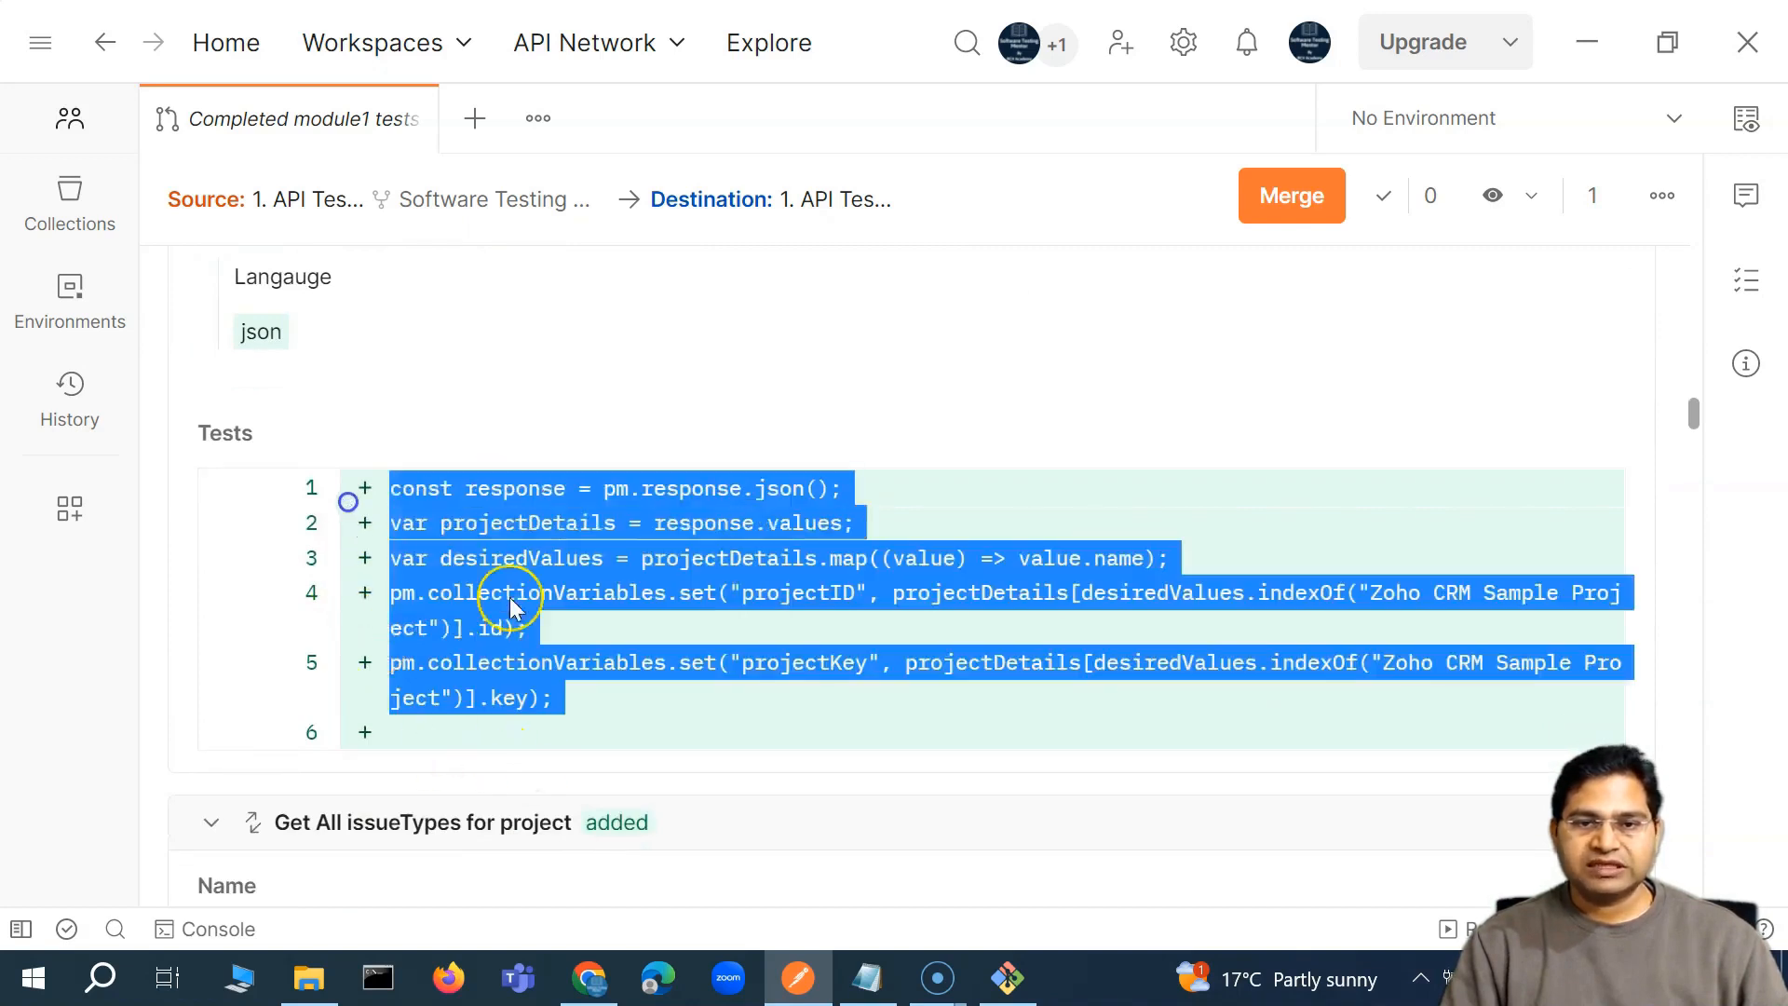
pyautogui.click(847, 518)
# Examine the Get All issueTypes for project changes and return to the added folders and the GetProjects request
pyautogui.scroll(-5, 519, 419)
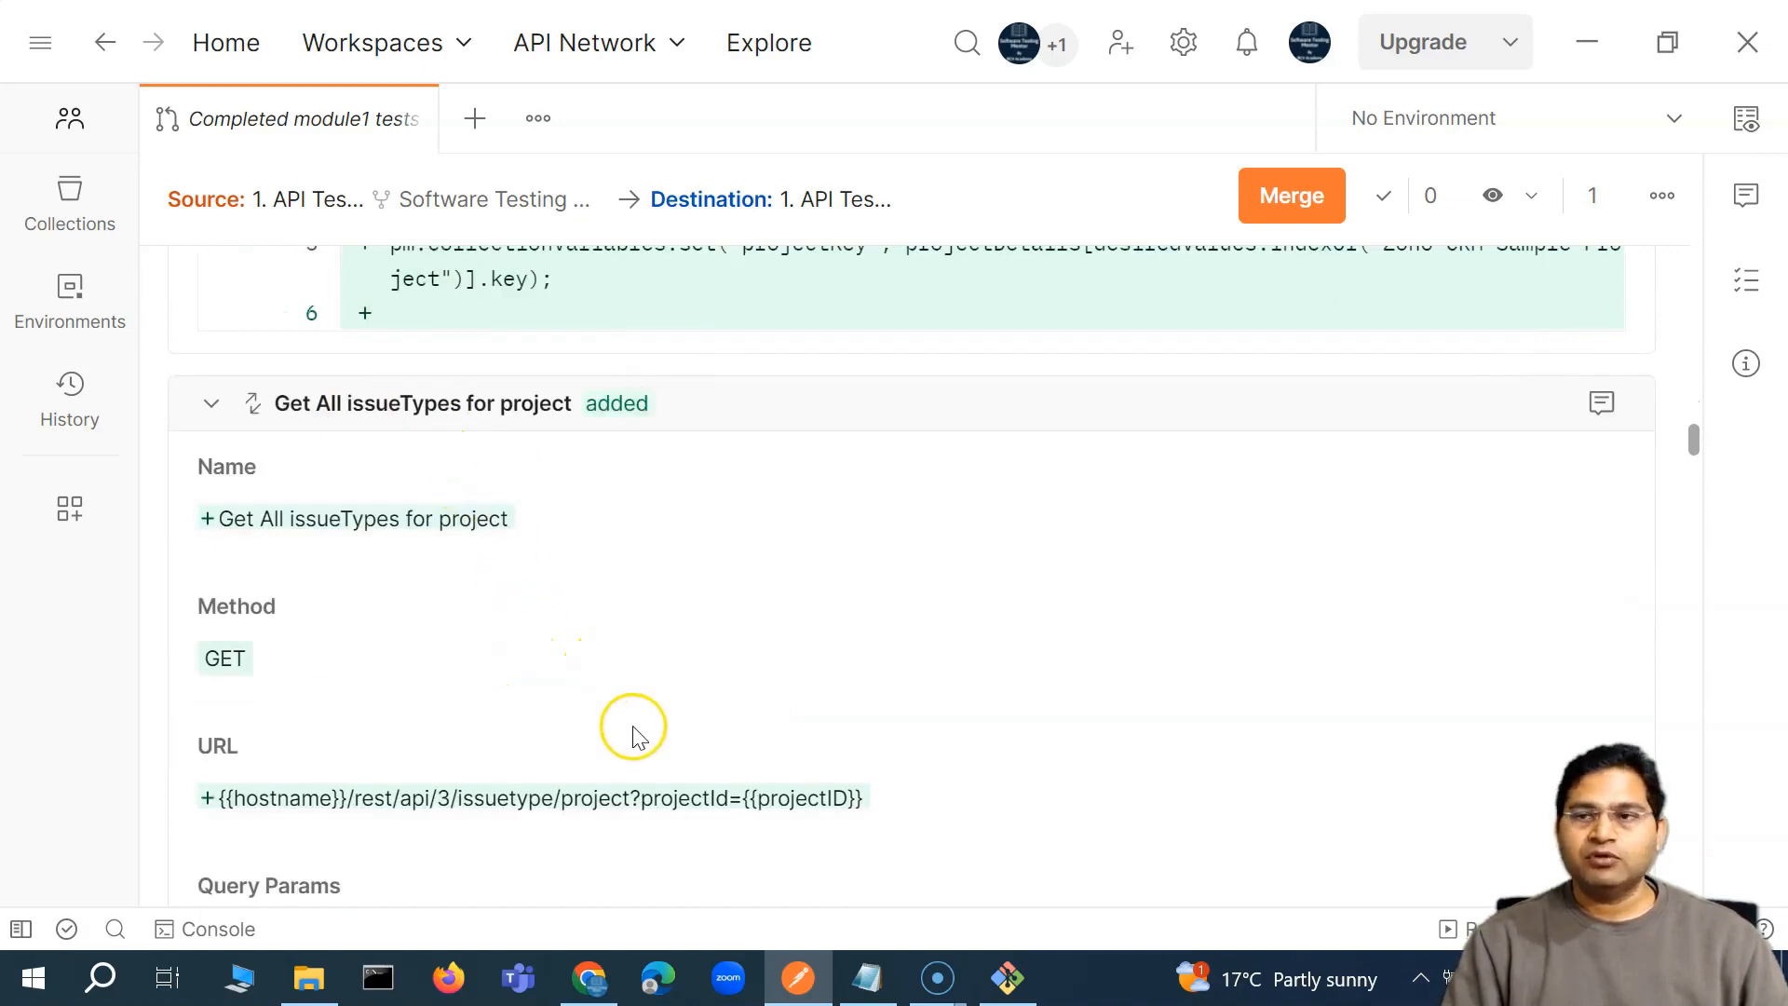
pyautogui.scroll(-5, 630, 730)
pyautogui.scroll(10, 630, 735)
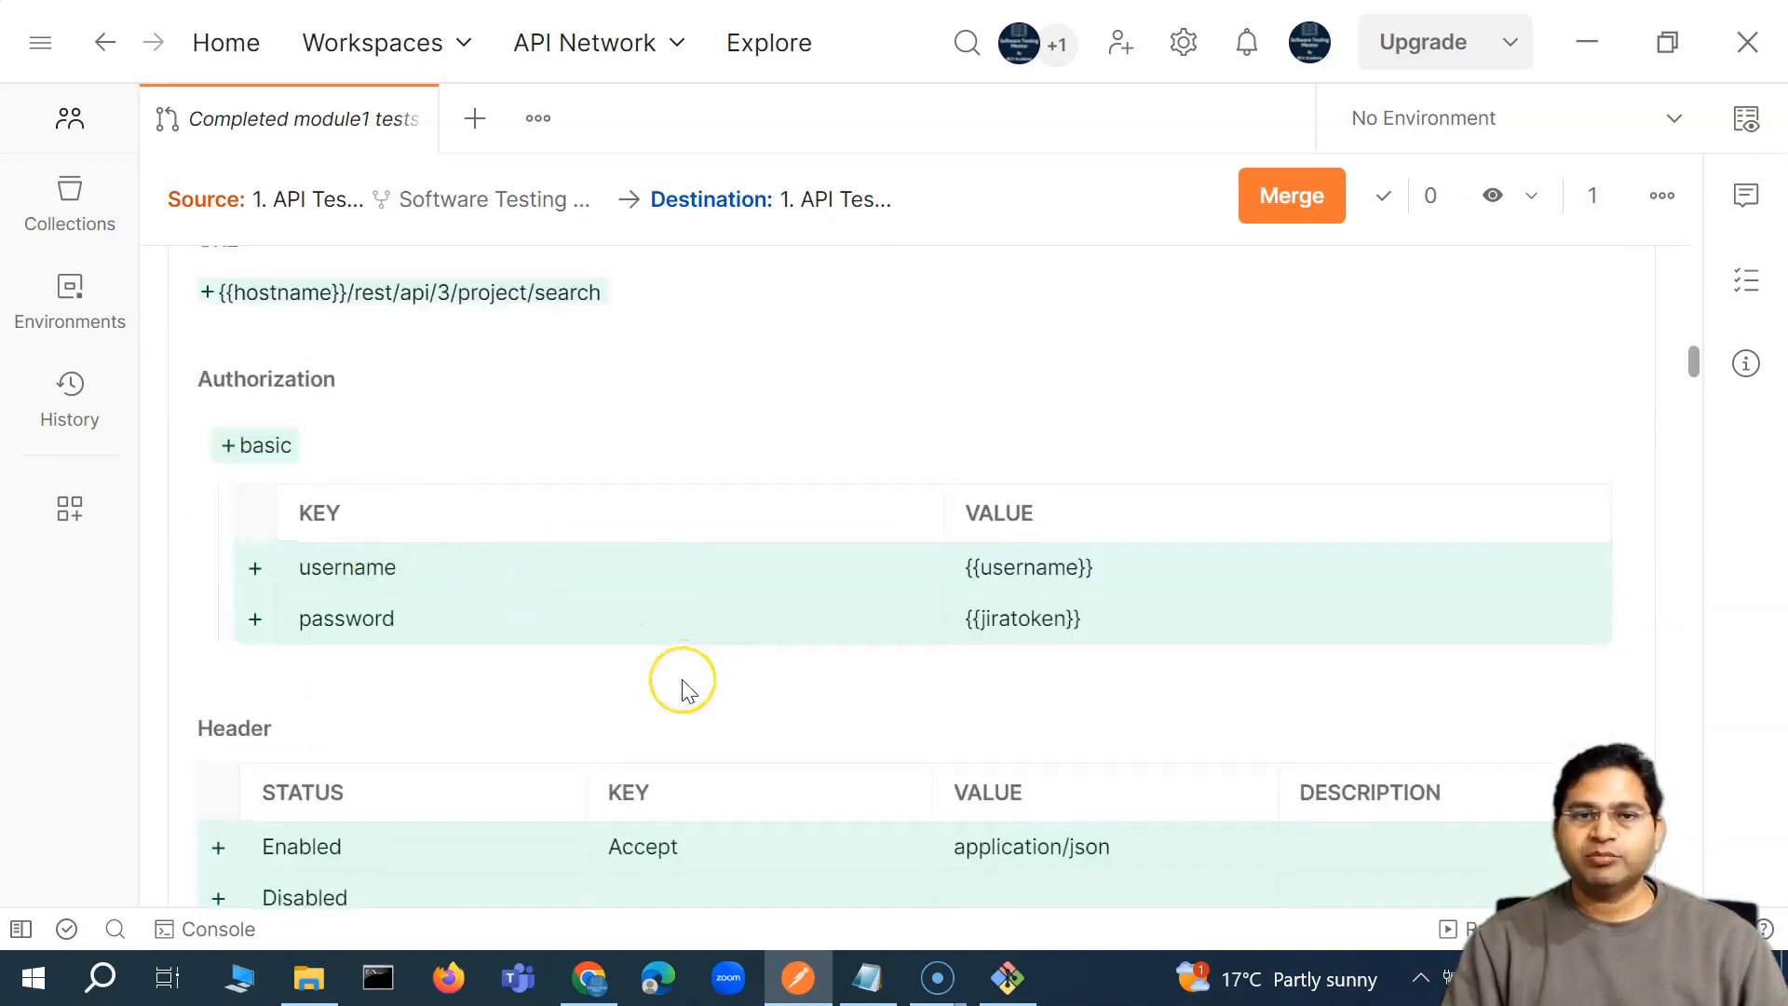
pyautogui.scroll(6, 681, 686)
pyautogui.scroll(10, 787, 708)
pyautogui.scroll(-8, 810, 708)
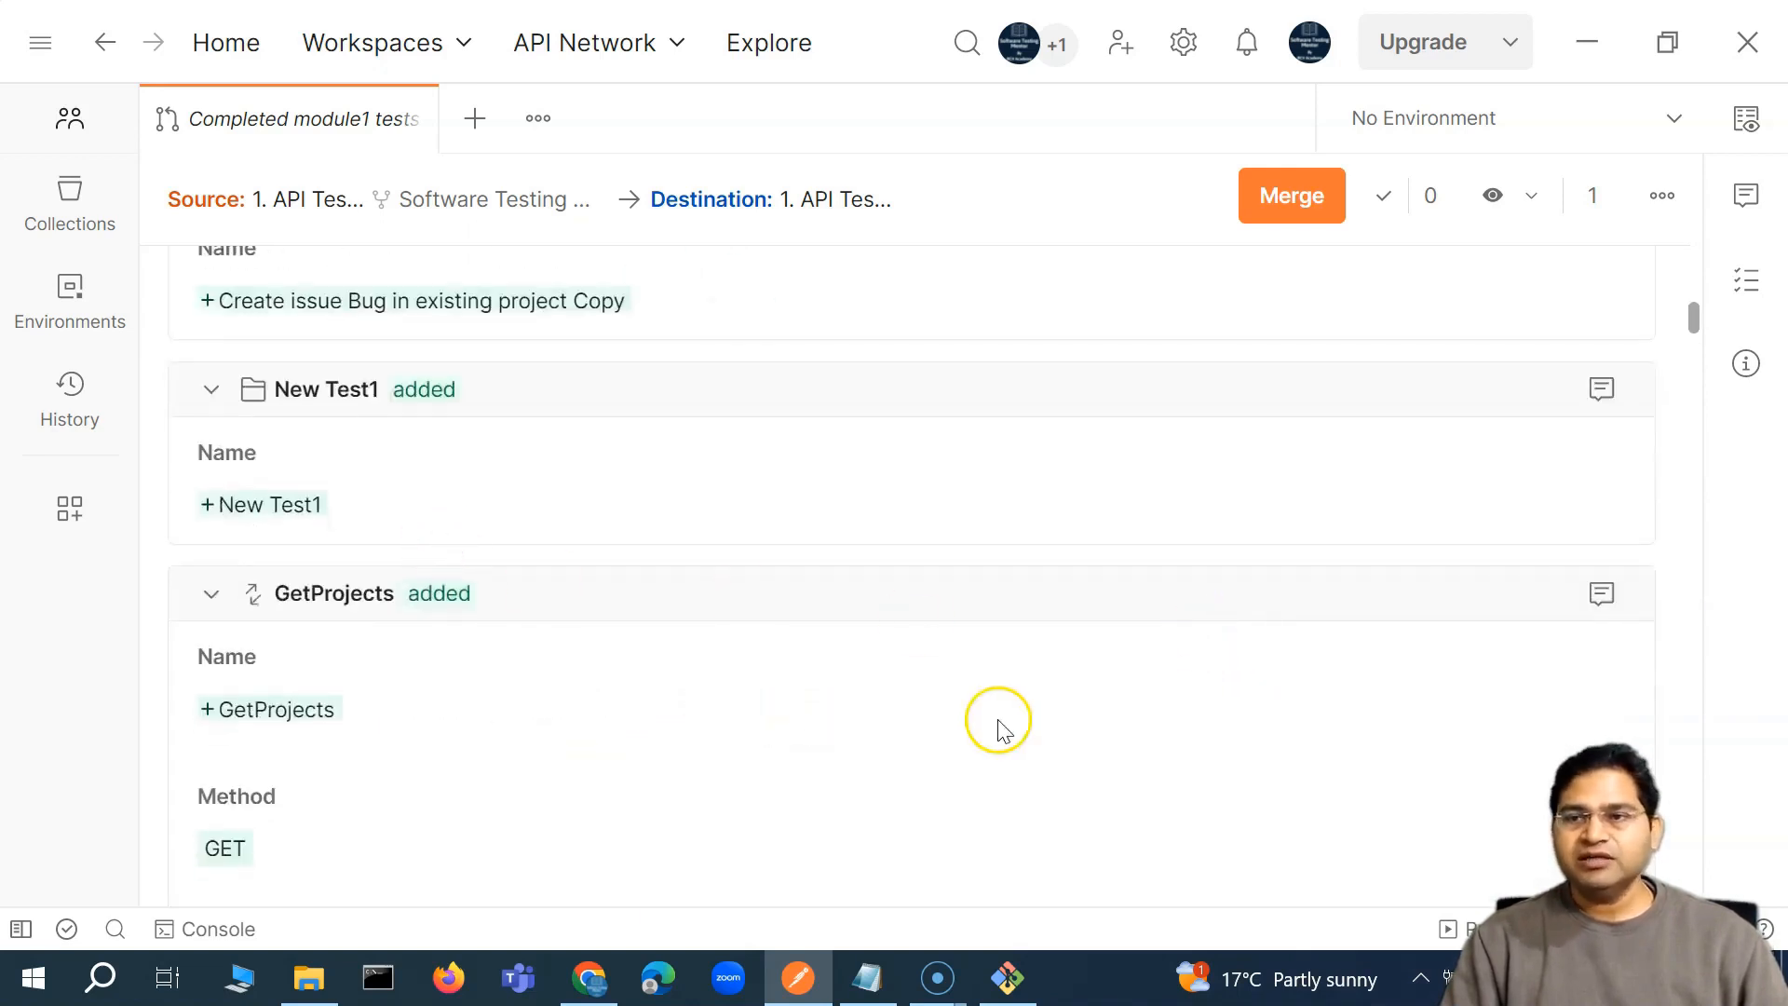
pyautogui.scroll(2, 995, 722)
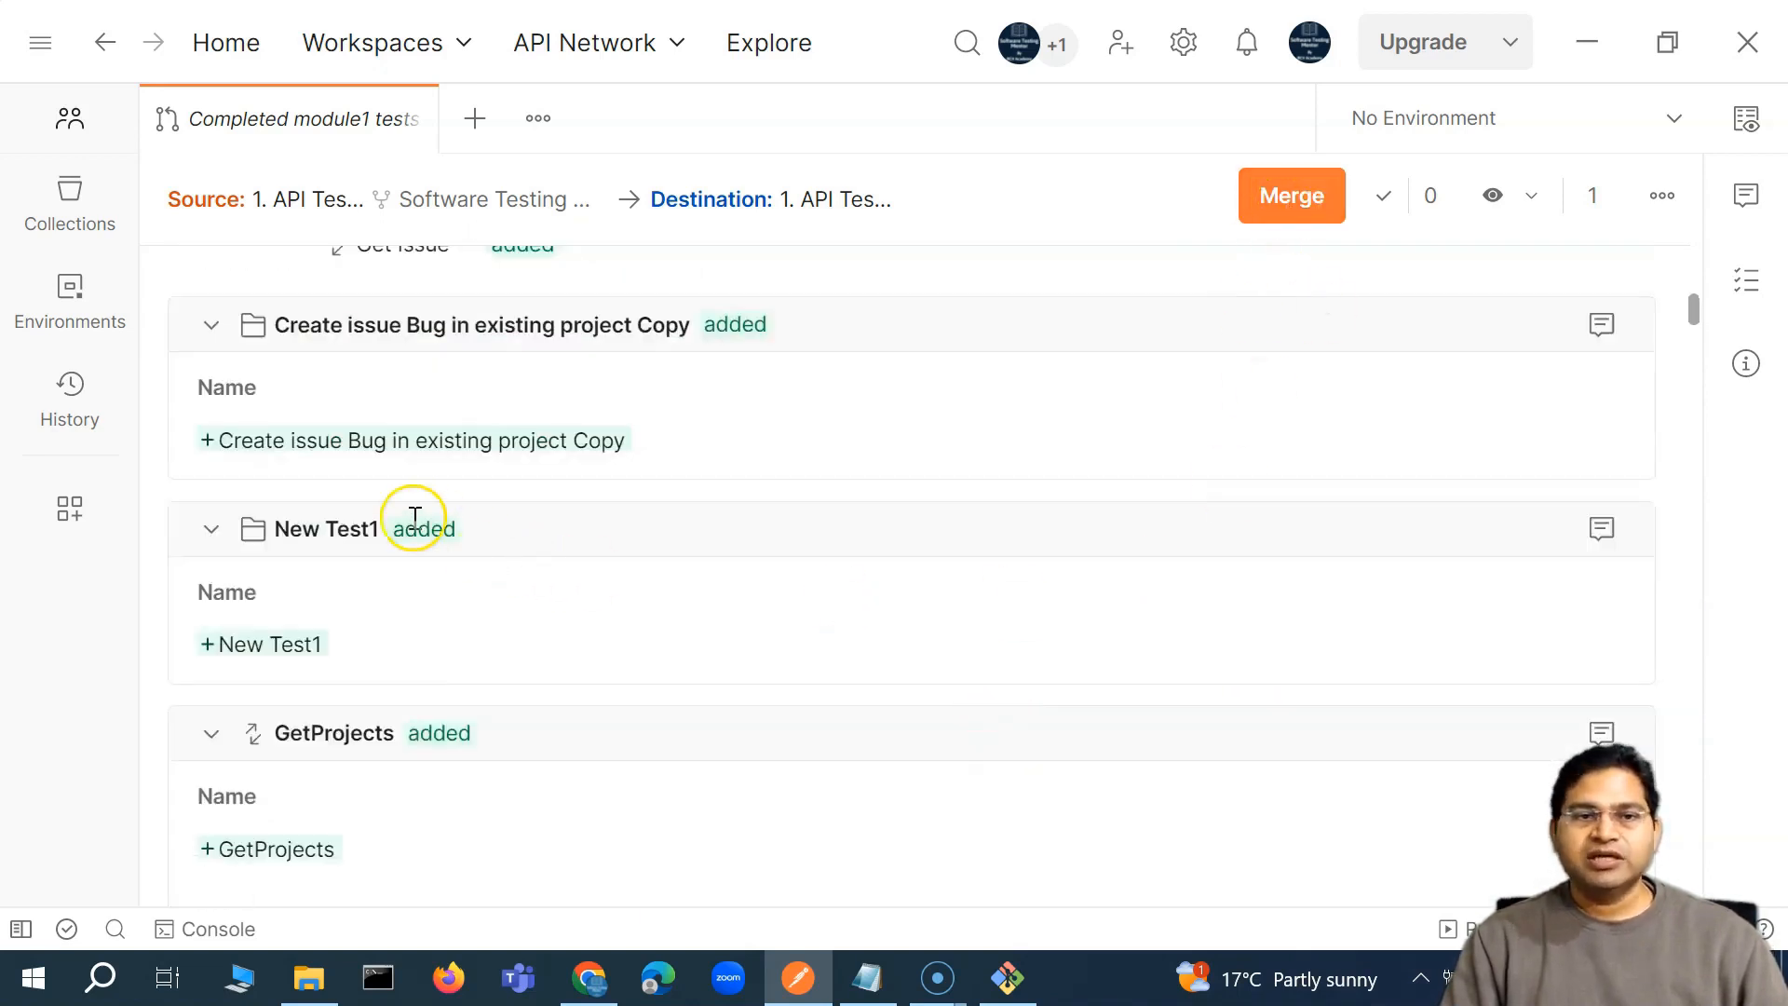
pyautogui.scroll(-10, 466, 718)
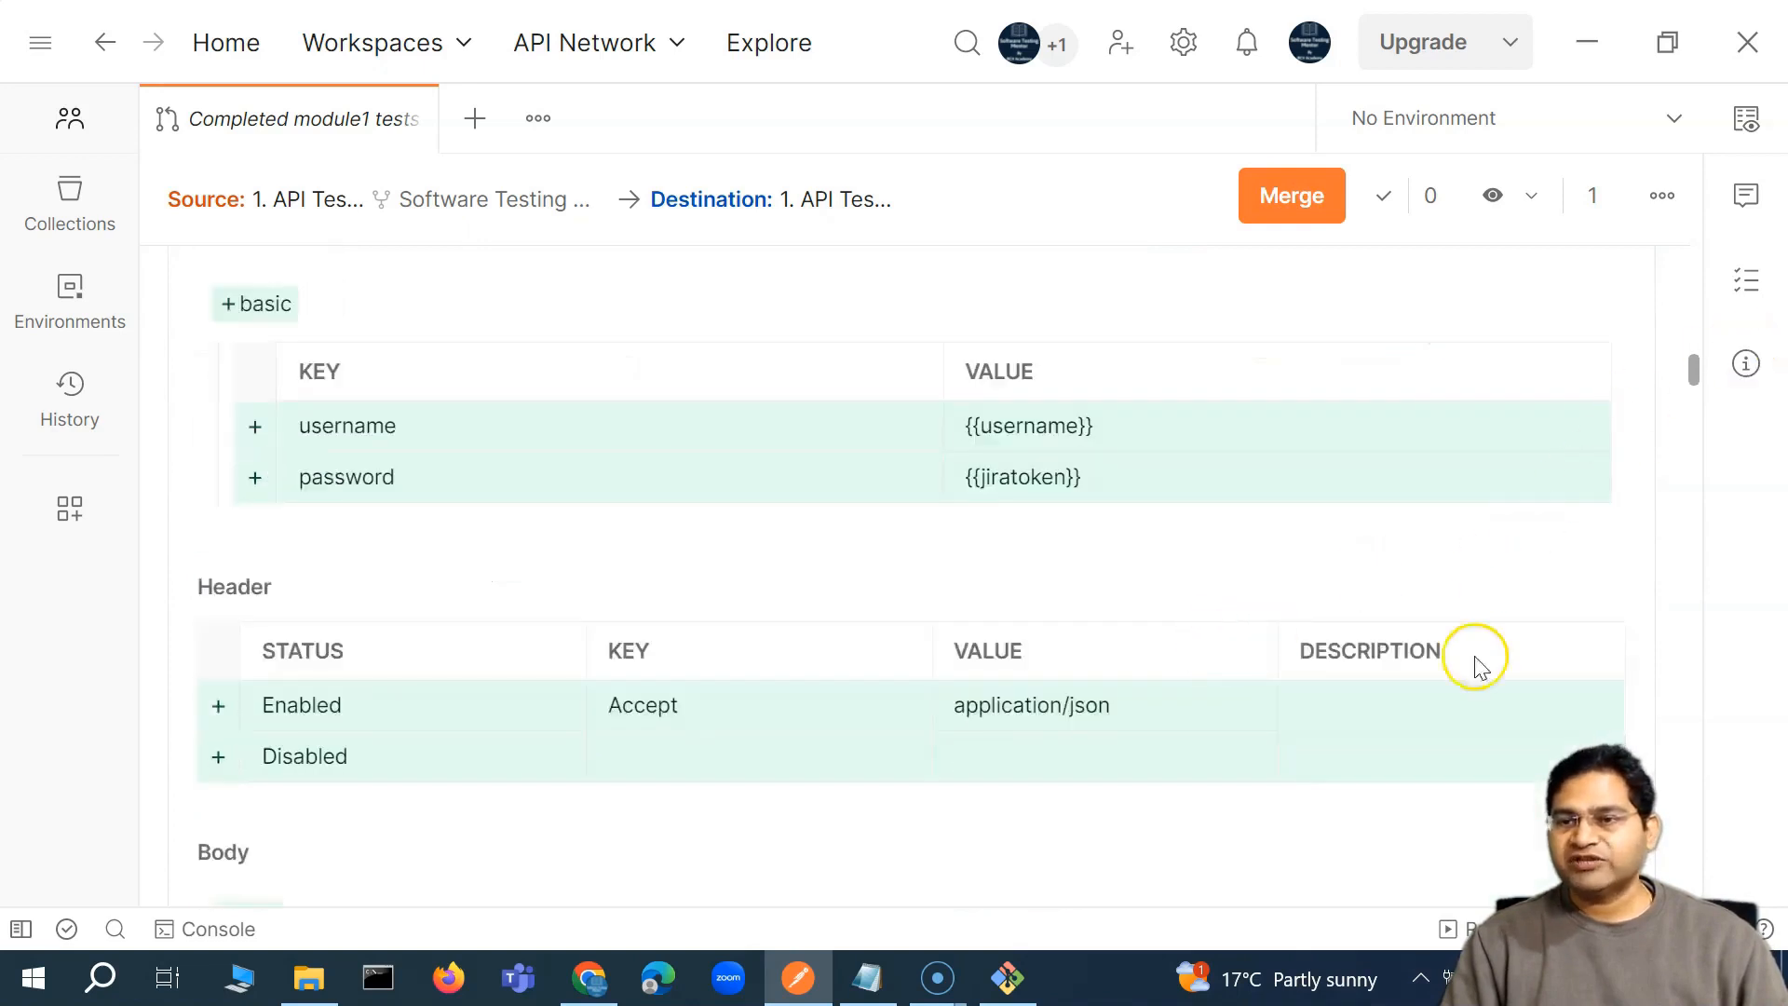
pyautogui.scroll(8, 1553, 627)
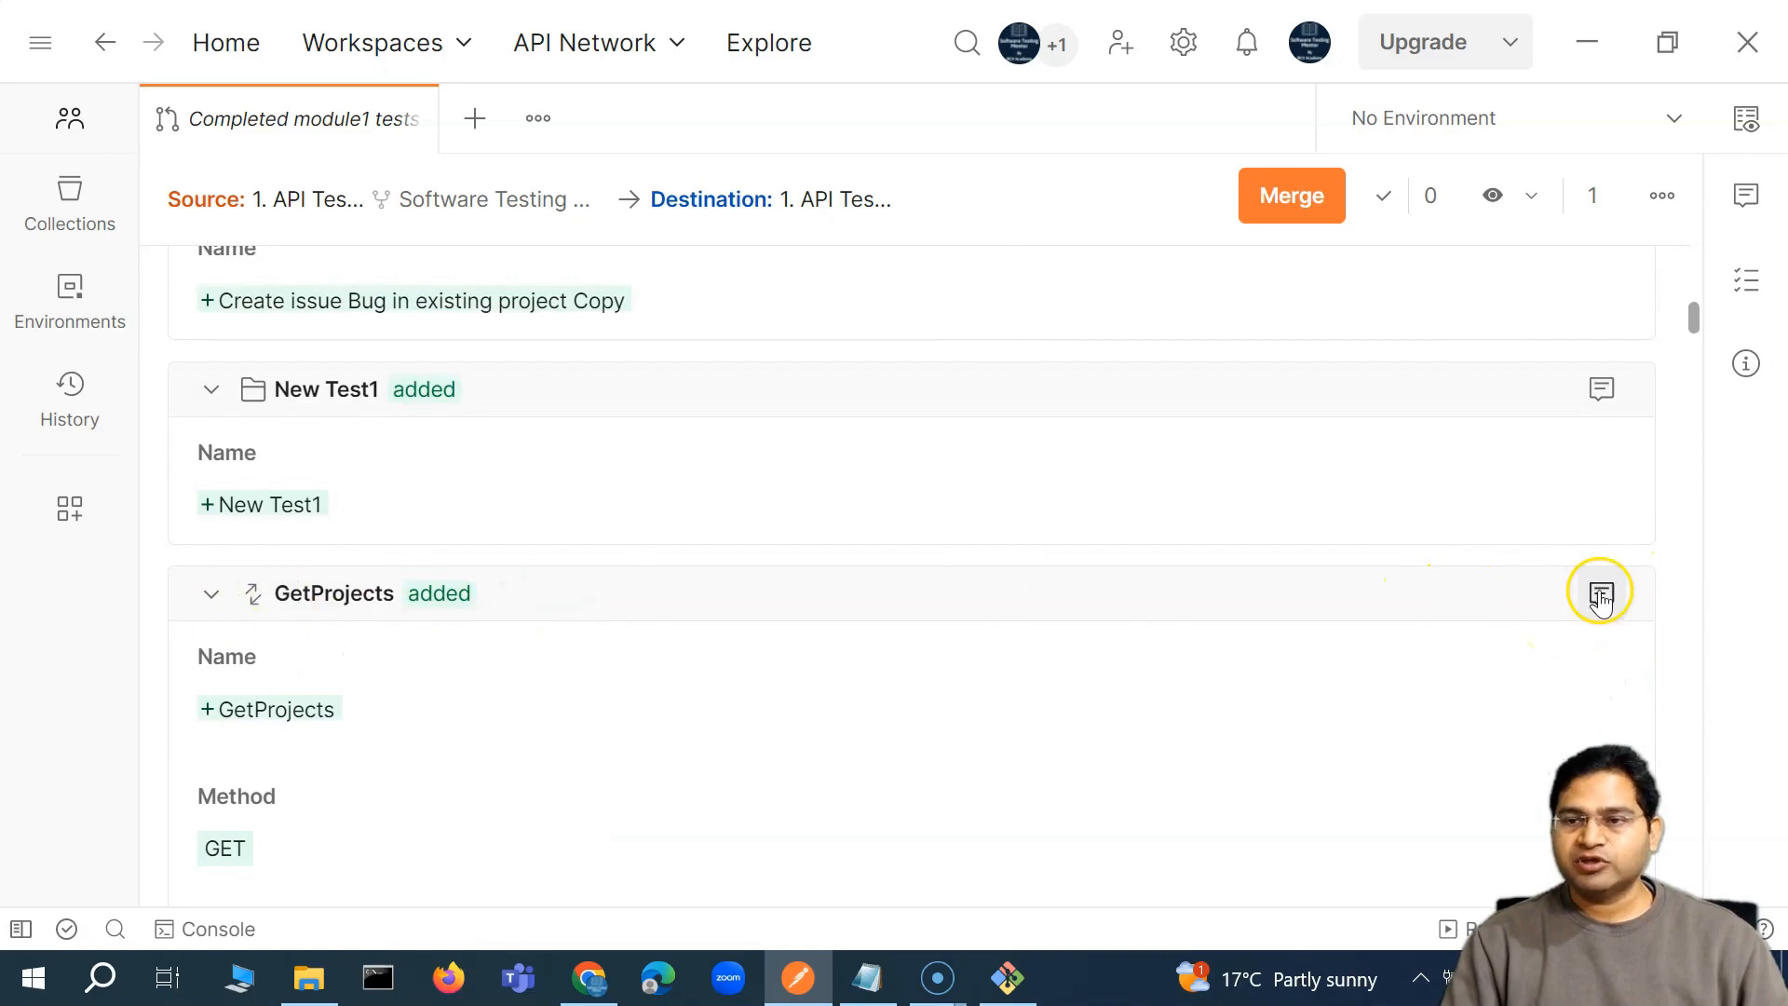
# Open the comment box on the GetProjects change and dismiss it without adding a comment
pyautogui.click(1601, 596)
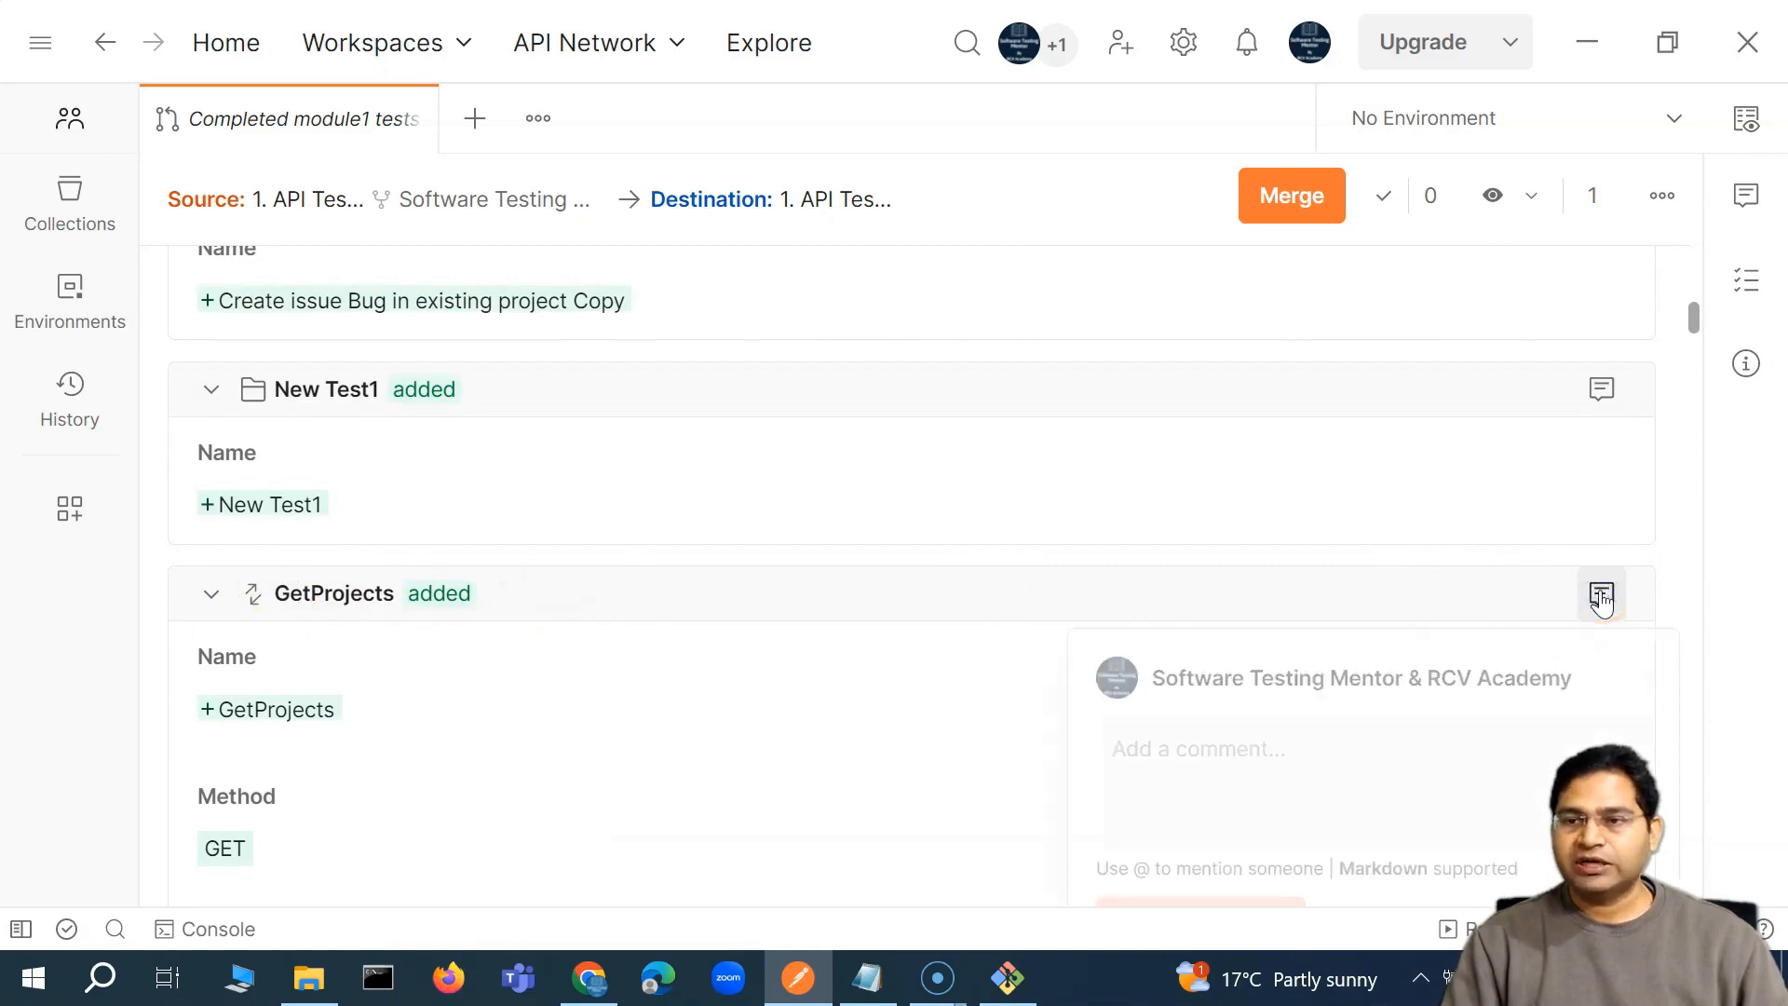
pyautogui.scroll(-5, 1198, 646)
pyautogui.click(1170, 364)
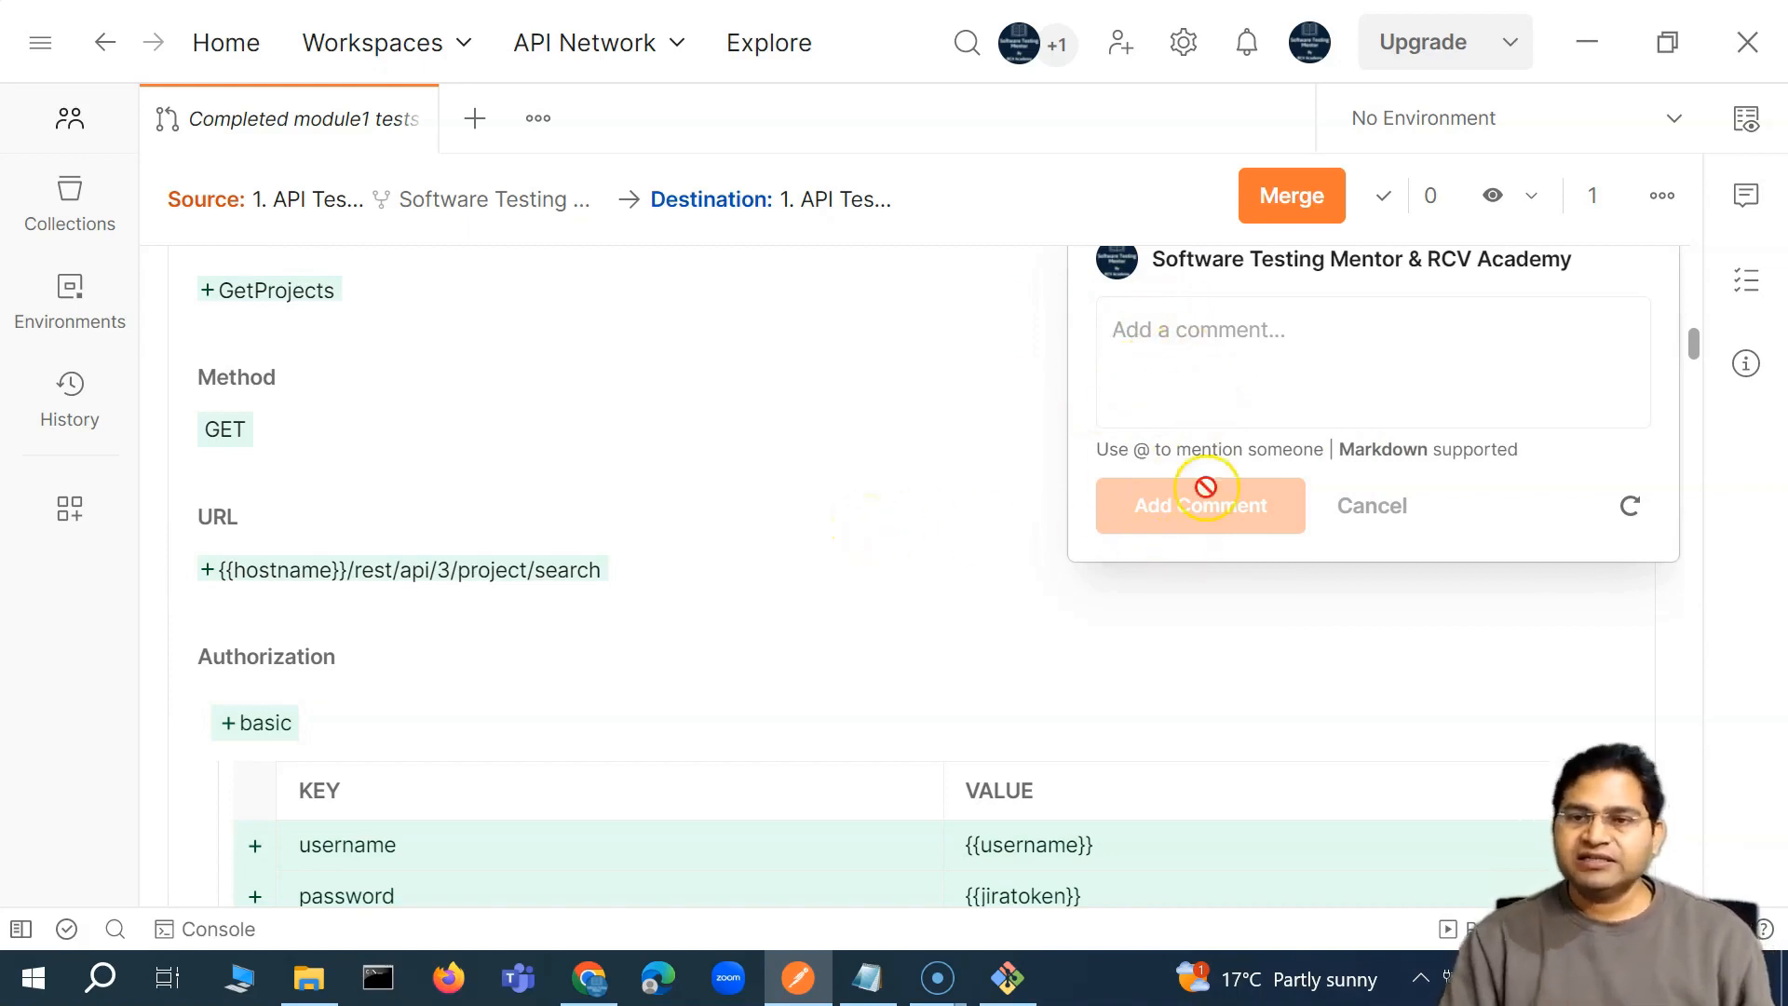
pyautogui.click(974, 465)
# Look through the GetProjects and Get All issueTypes for project changes once more
pyautogui.scroll(3, 1299, 605)
pyautogui.scroll(1, 1294, 601)
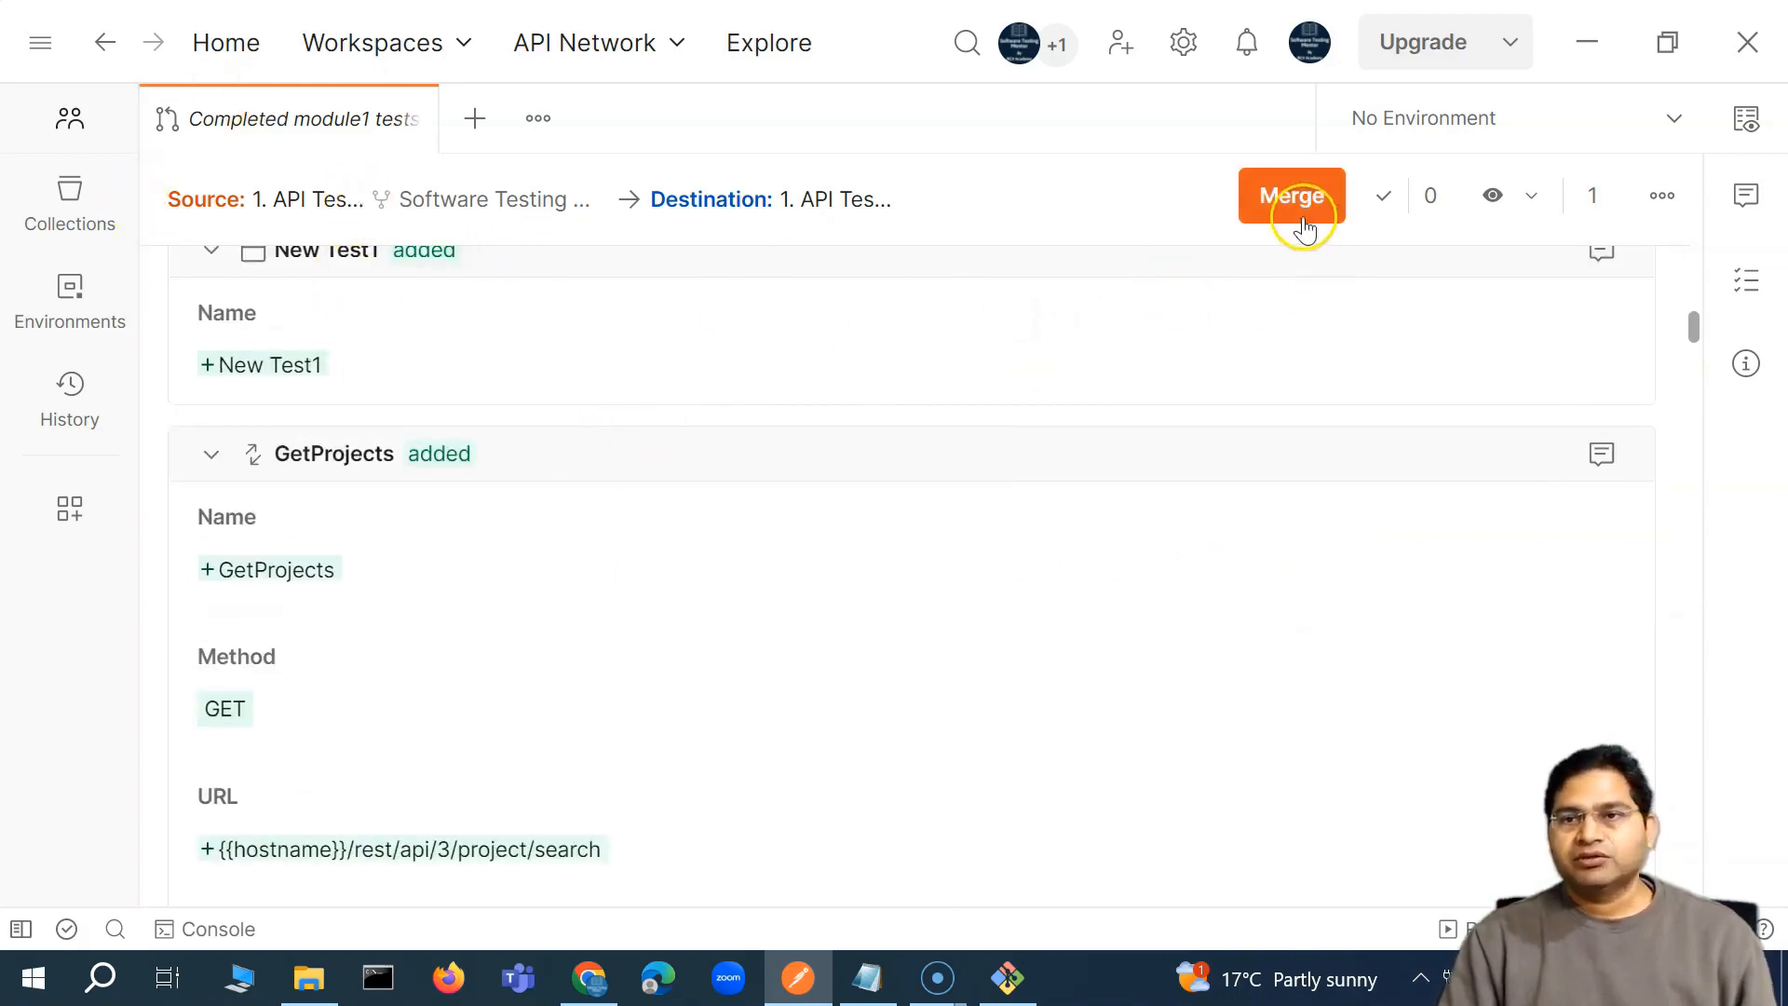
pyautogui.scroll(5, 993, 506)
pyautogui.scroll(-10, 1333, 507)
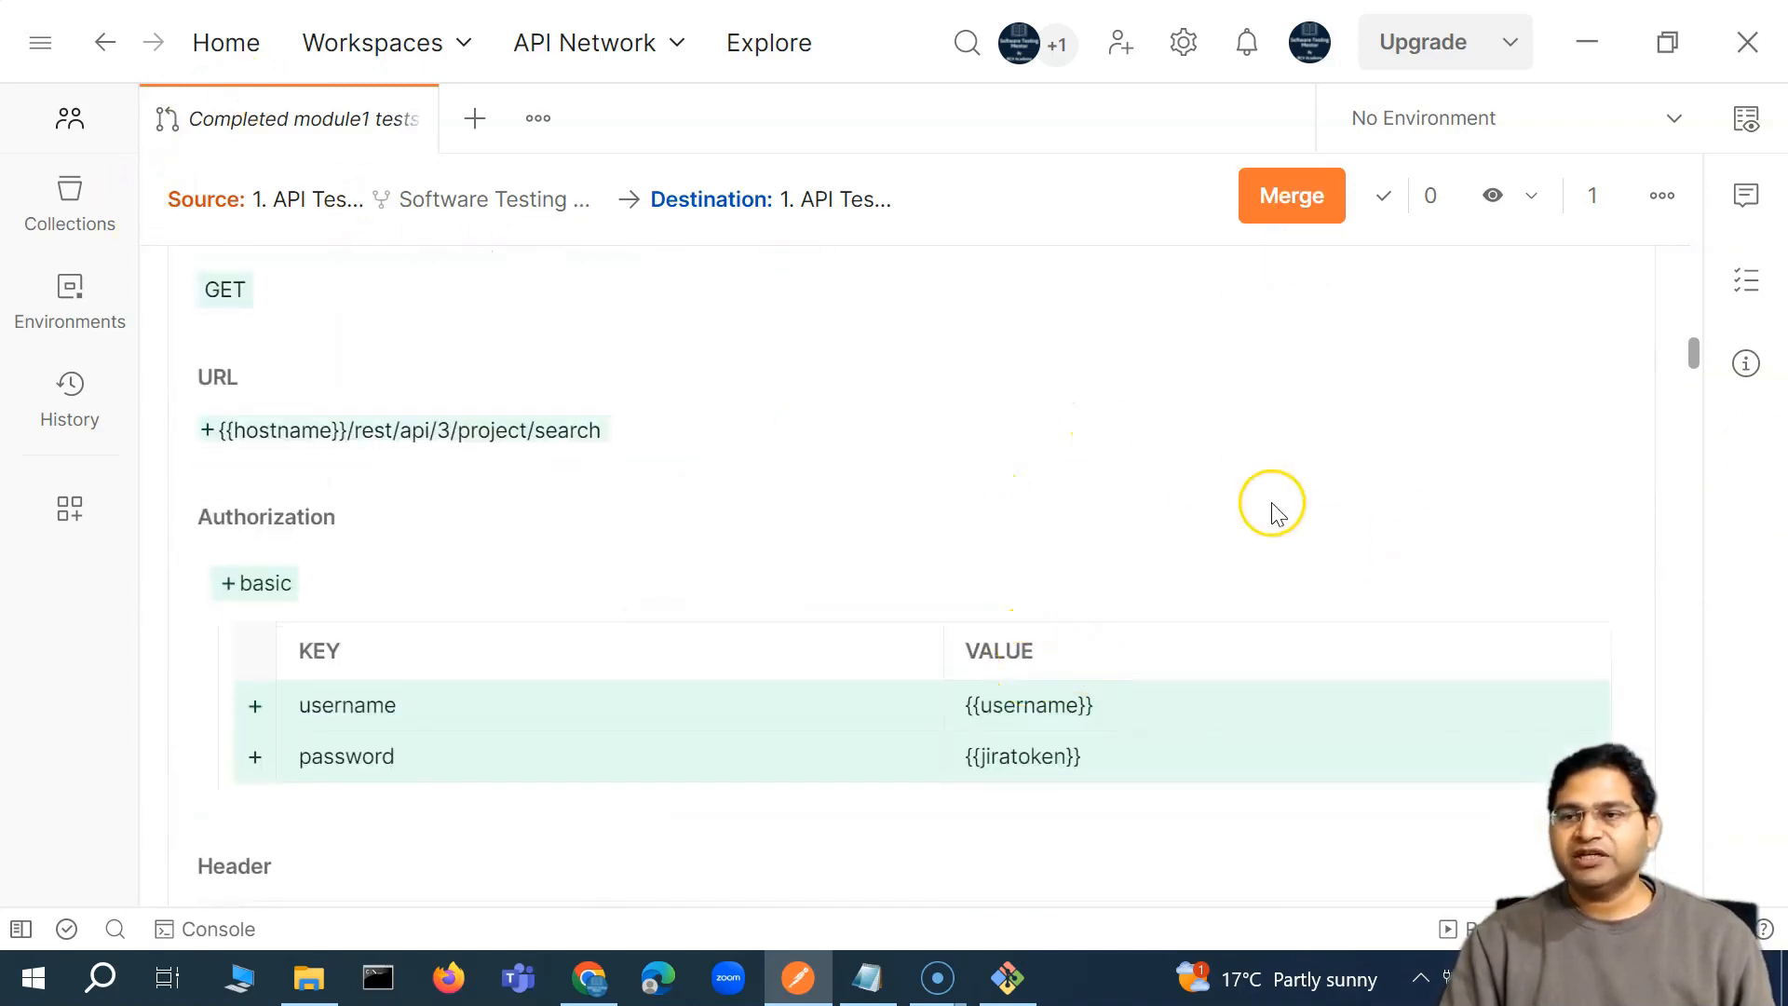
pyautogui.scroll(-10, 1269, 512)
pyautogui.scroll(15, 1317, 307)
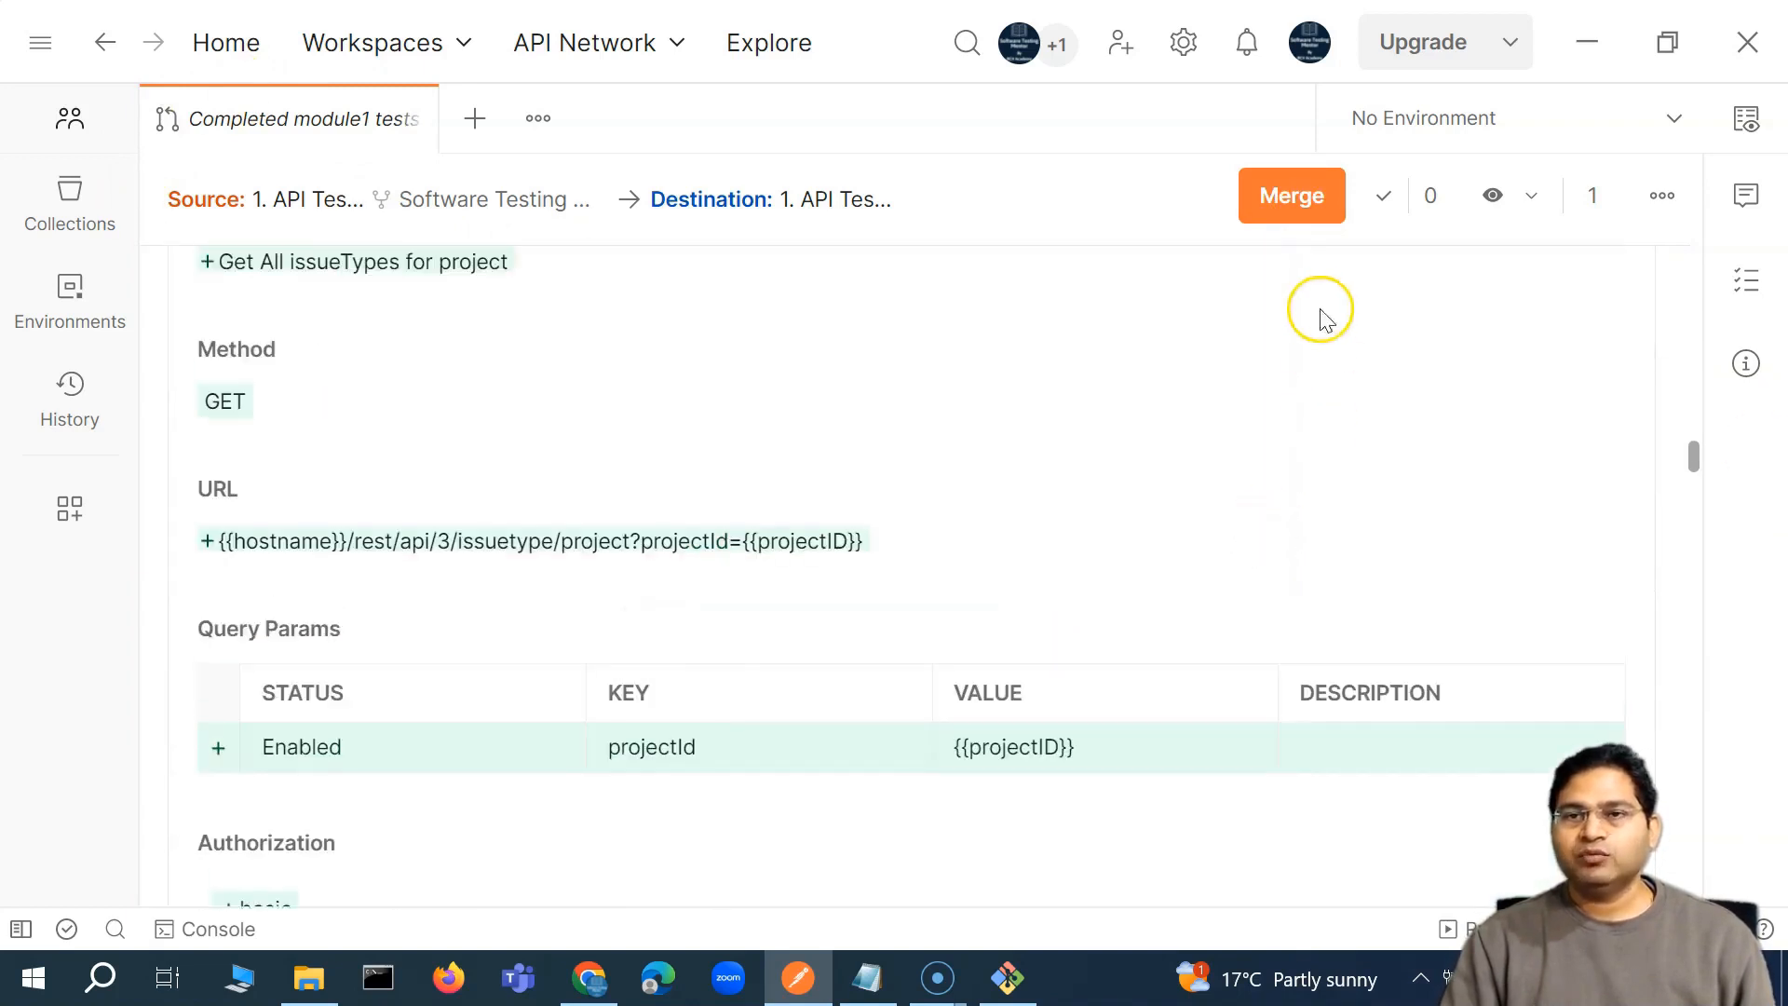
# Merge the Completed module1 tests pull request into 1. API Test Jira Cloud using the Merge changes option
pyautogui.scroll(5, 1323, 307)
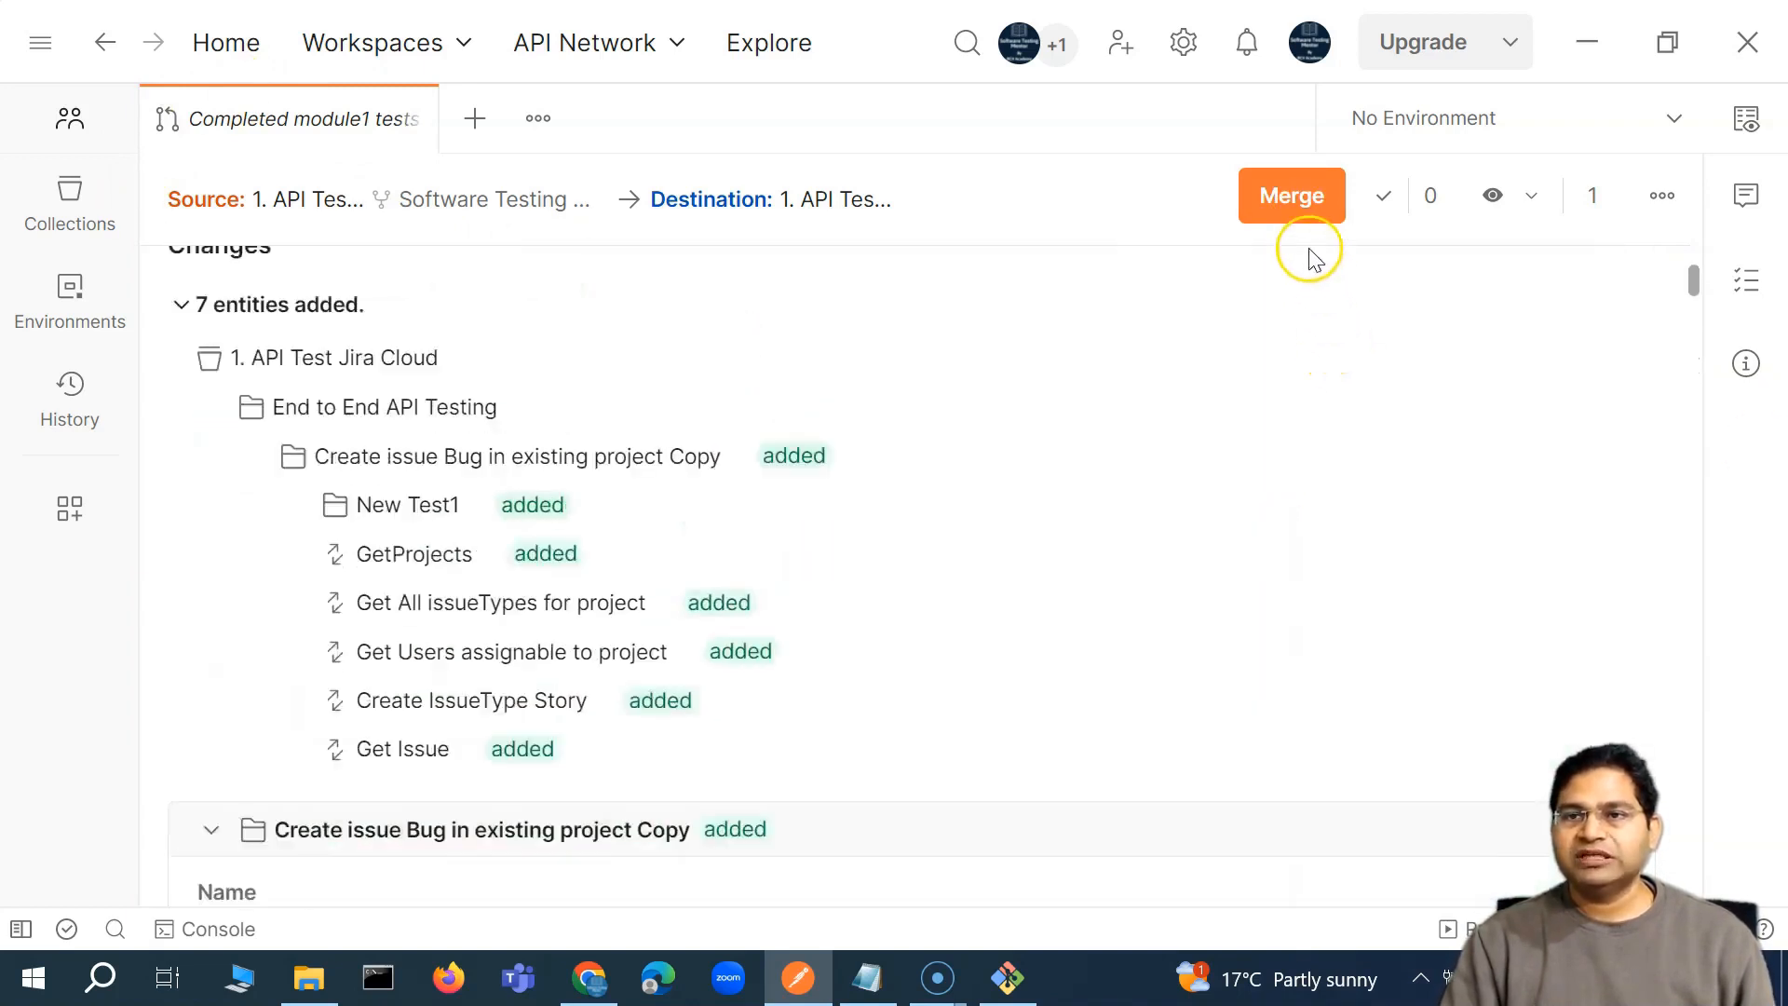
pyautogui.click(1279, 199)
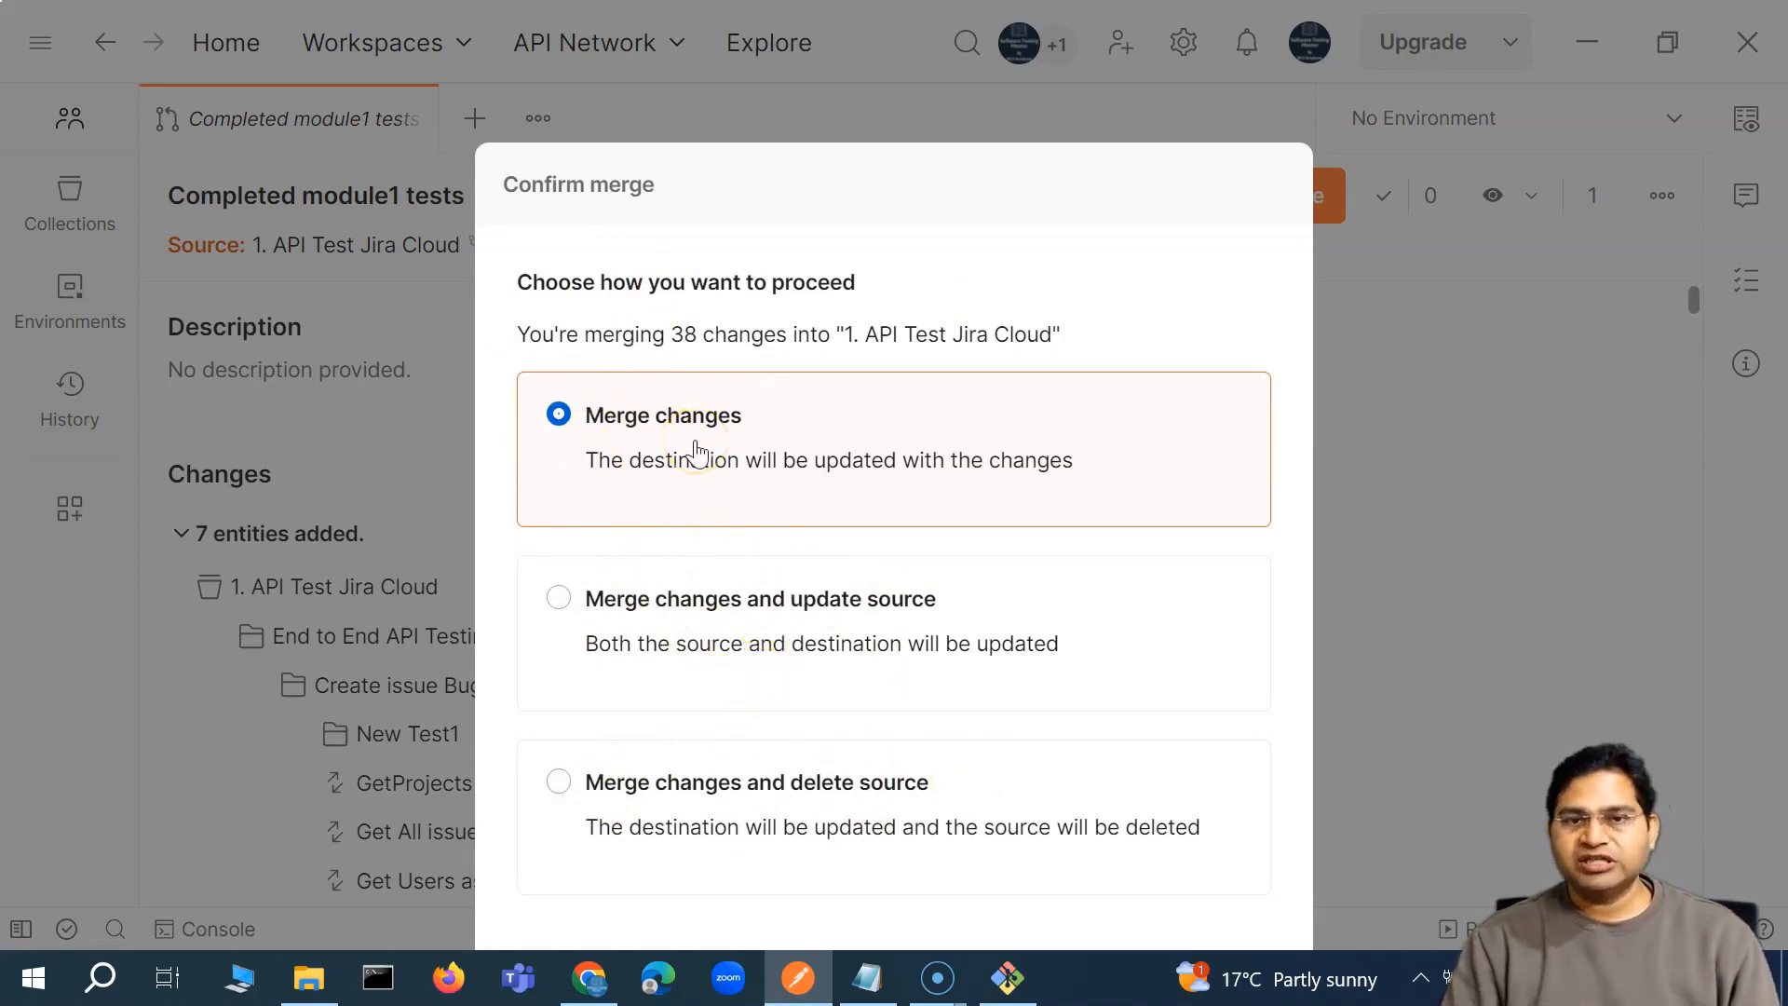
pyautogui.hotkey('ctrl', '-')
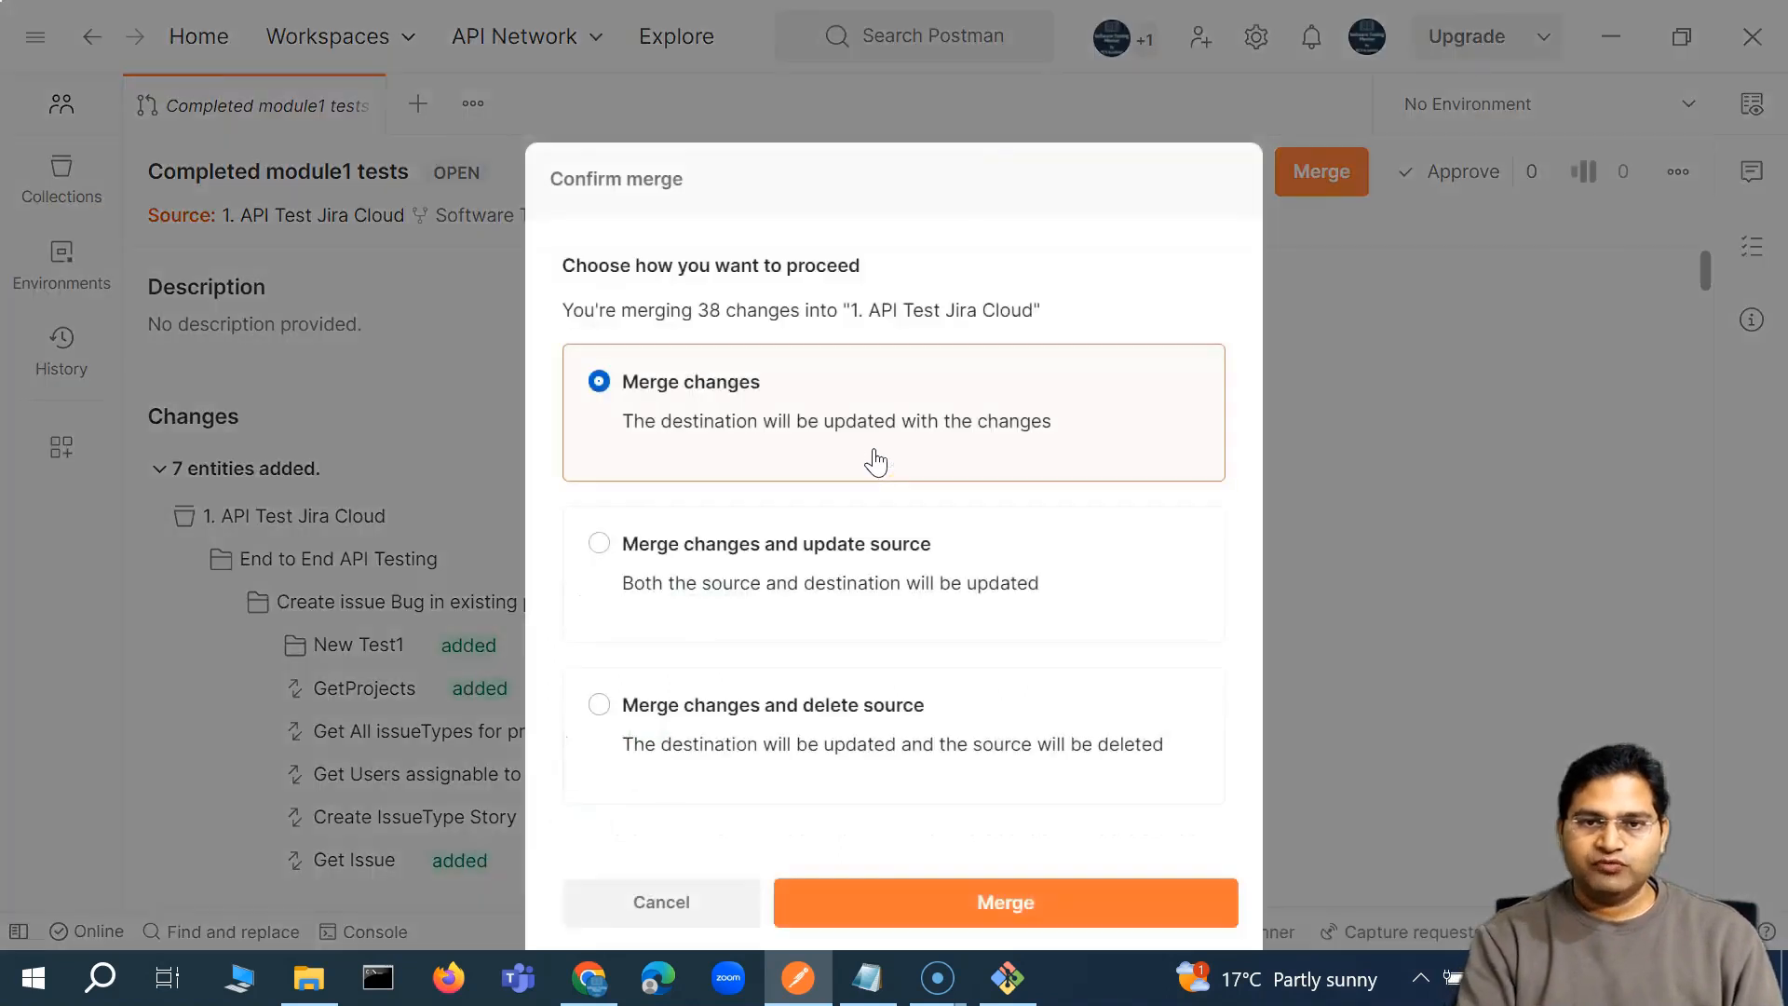
pyautogui.hotkey('ctrl', '-')
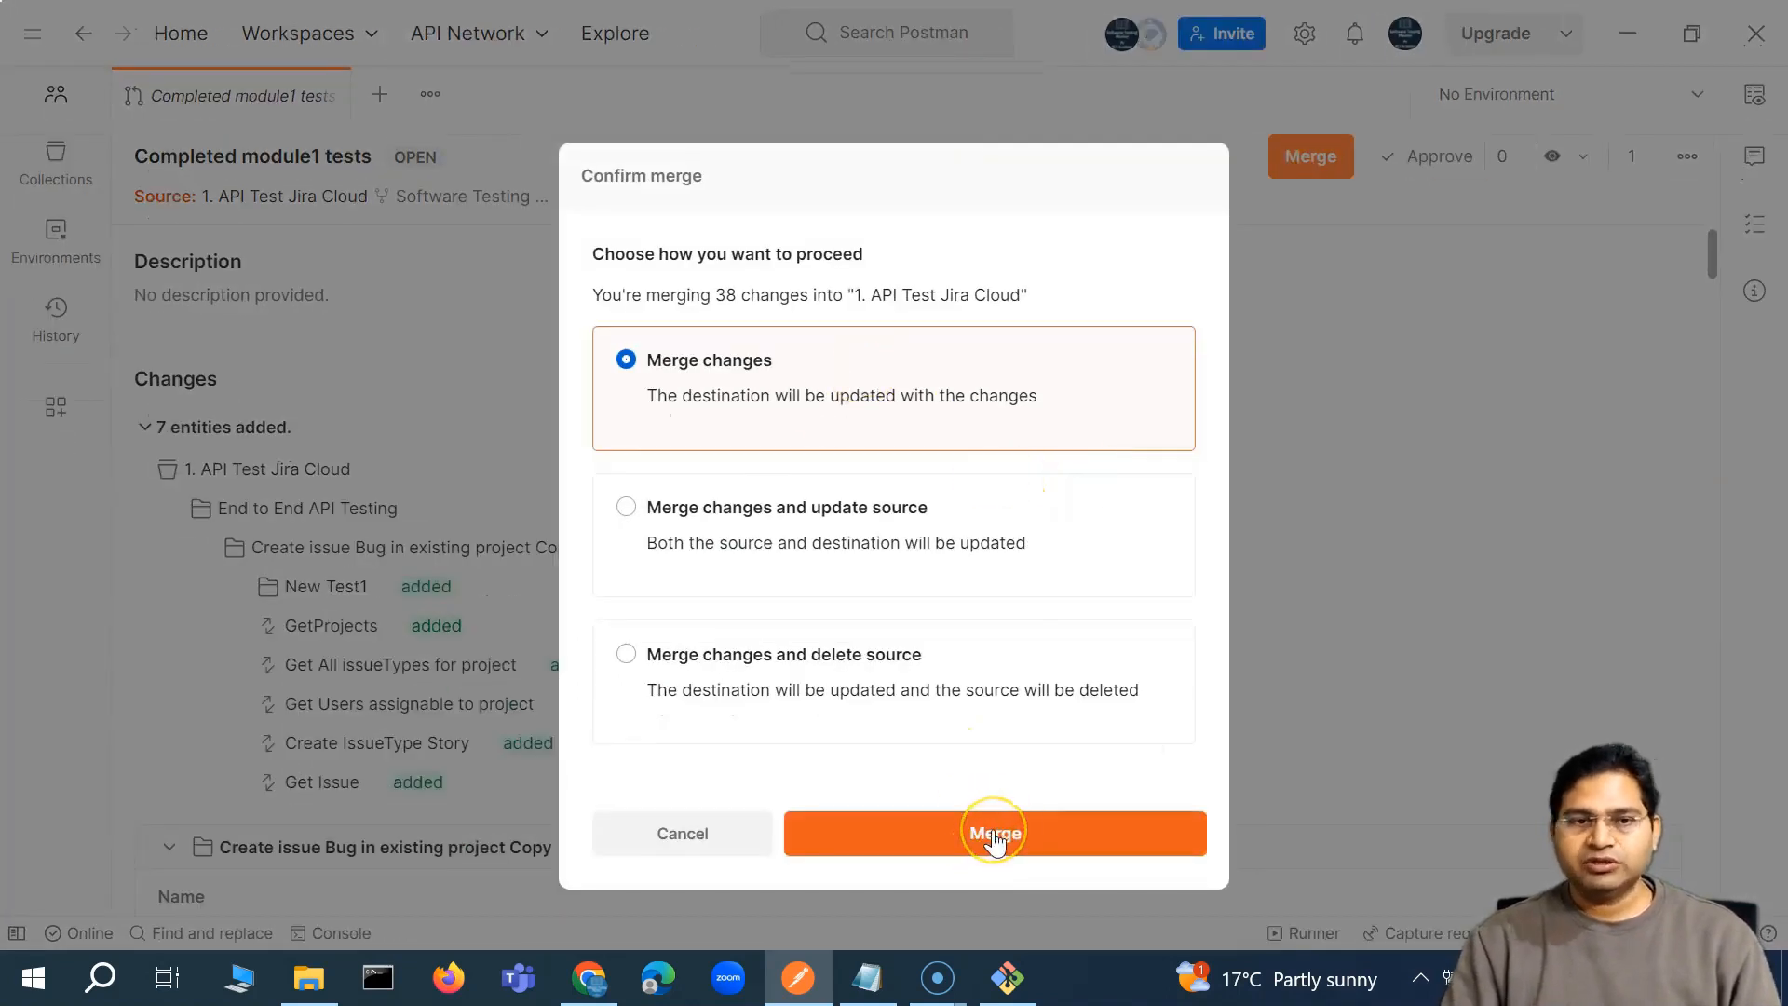
pyautogui.click(995, 834)
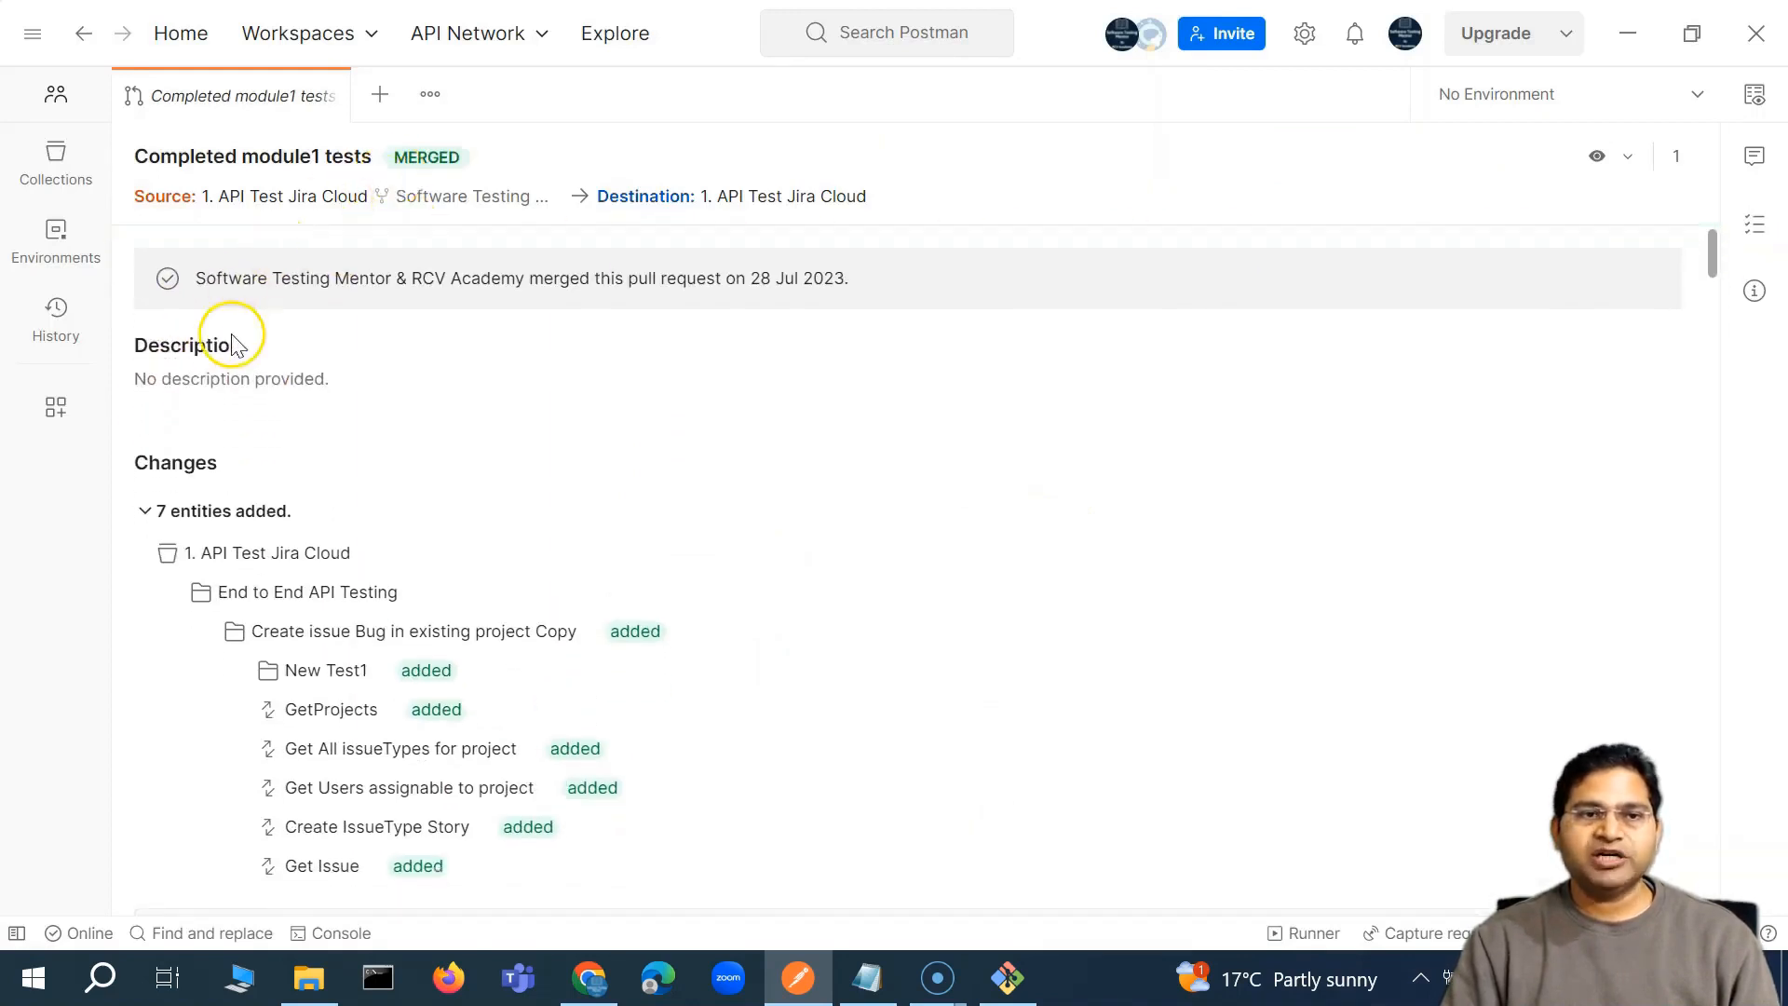
# Show the collections list and examine the End to End API Testing subfolders in 1. API Test Jira Cloud and its fork
pyautogui.click(57, 179)
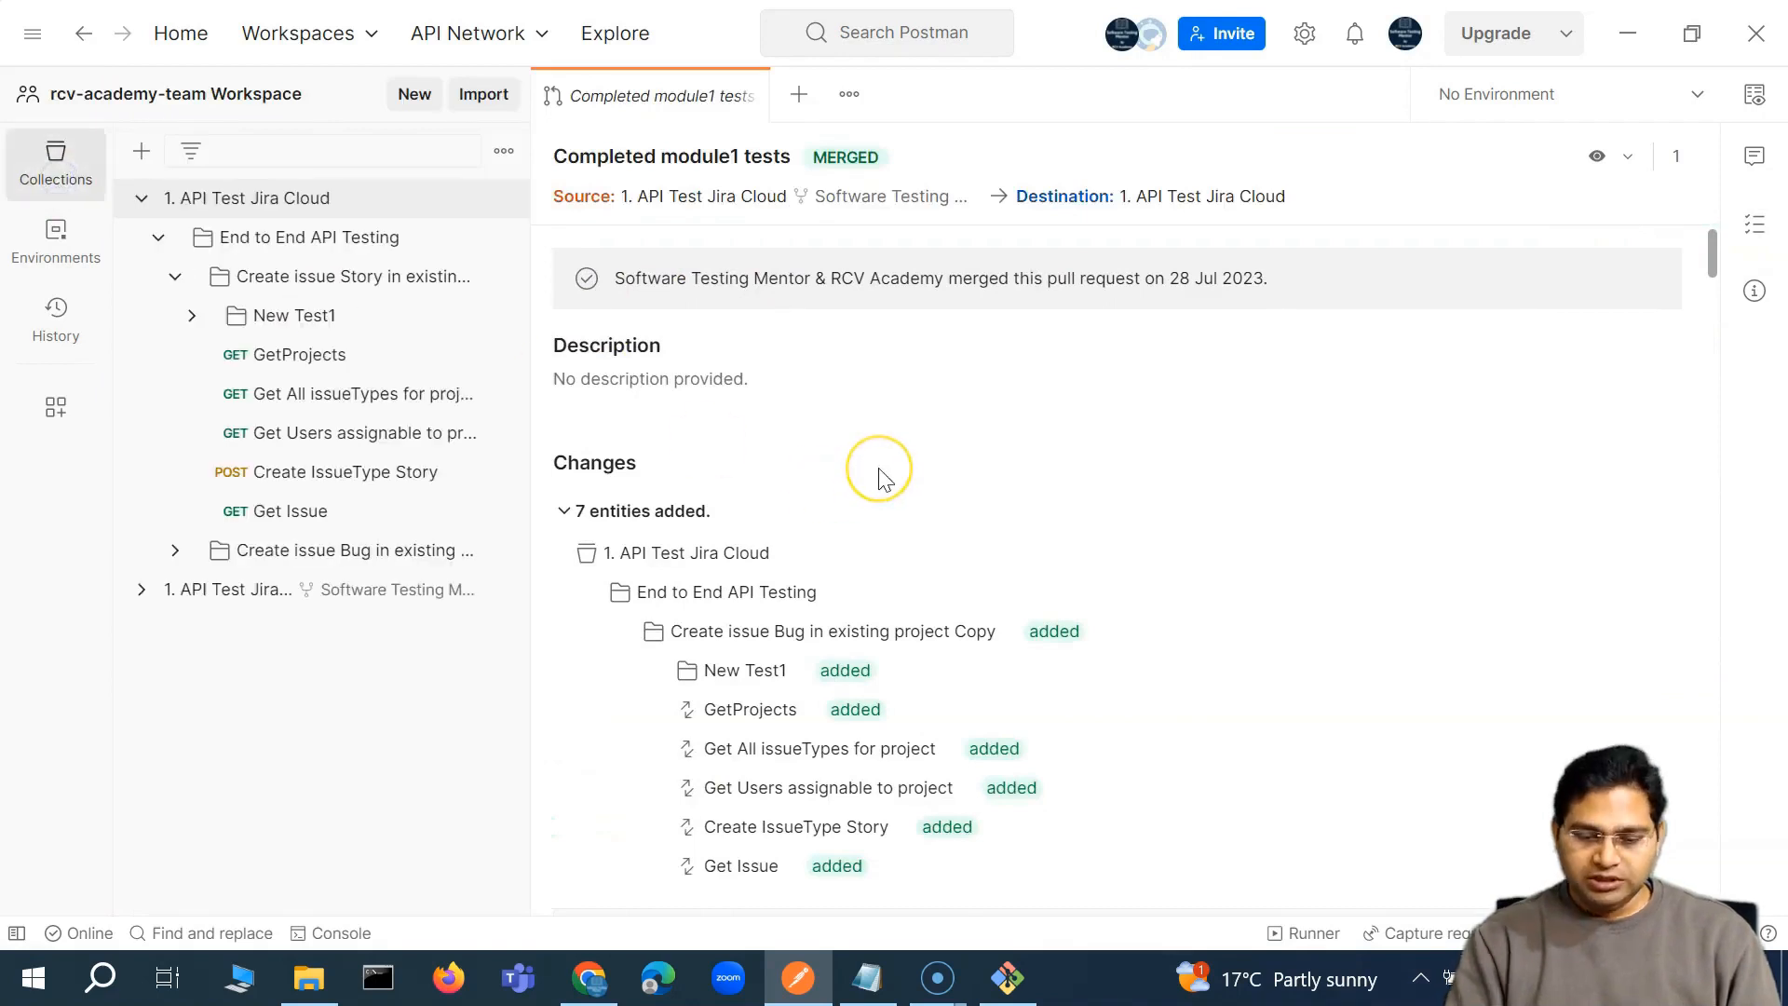
pyautogui.hotkey('ctrl', '=')
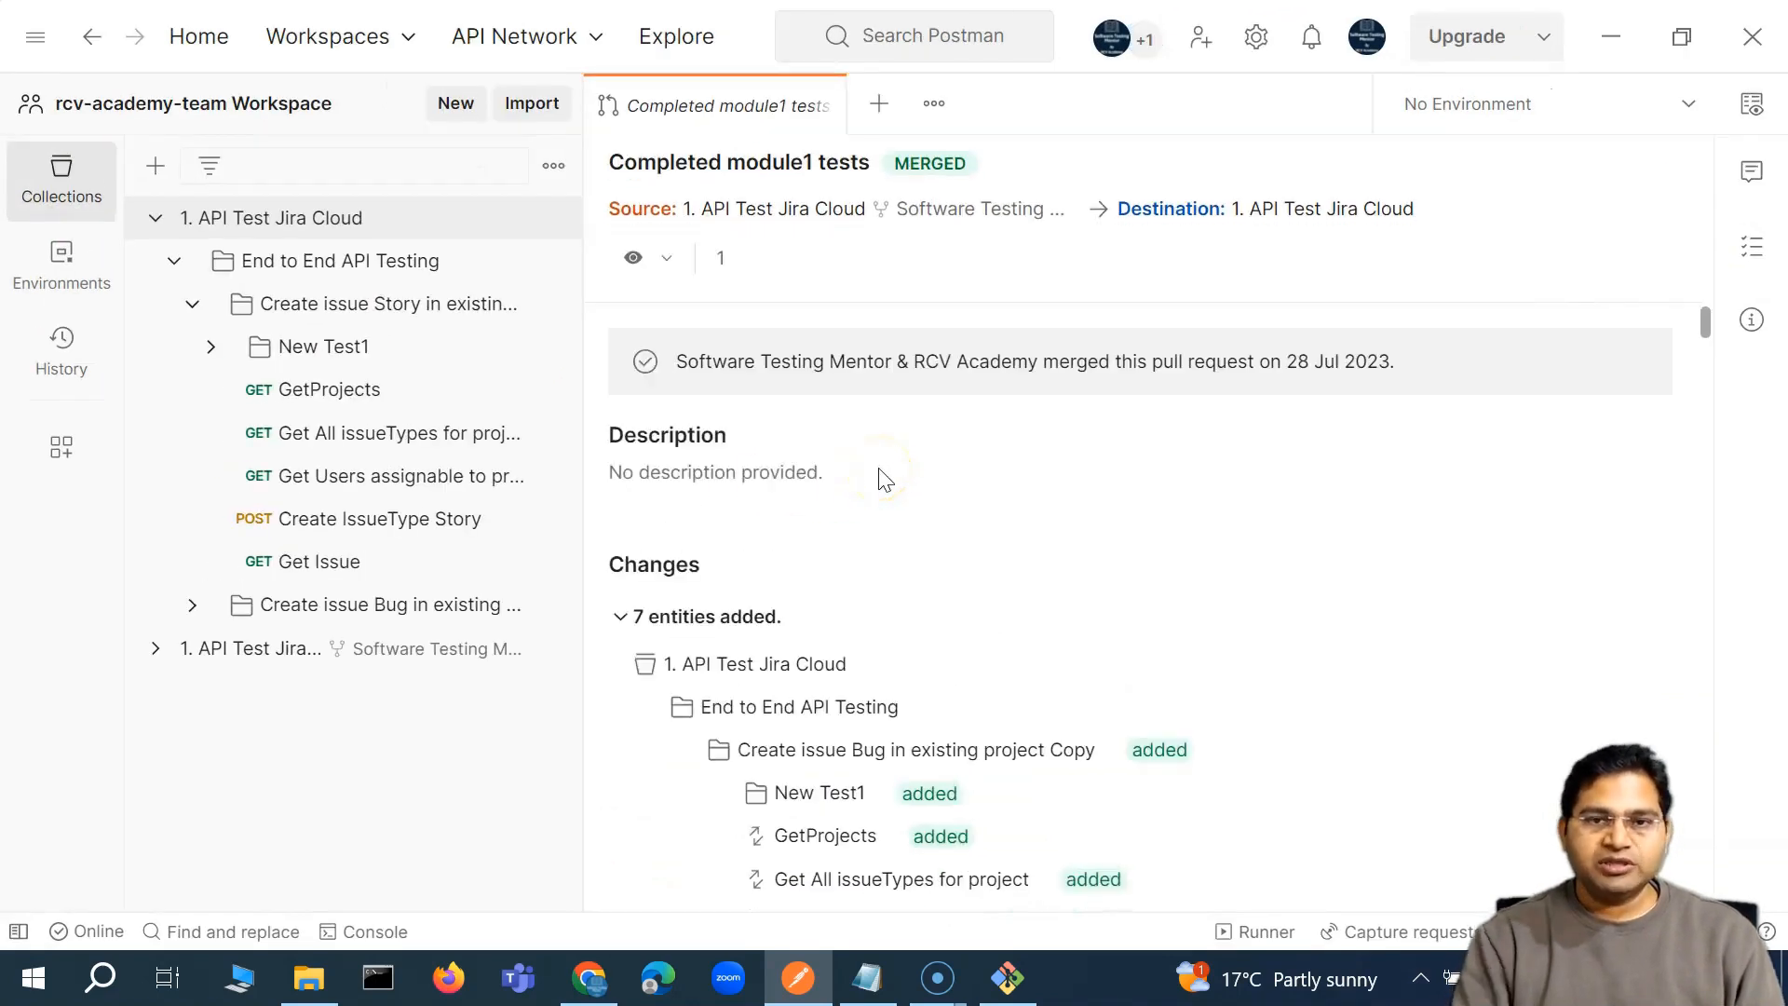
pyautogui.hotkey('ctrl', '=')
pyautogui.click(201, 297)
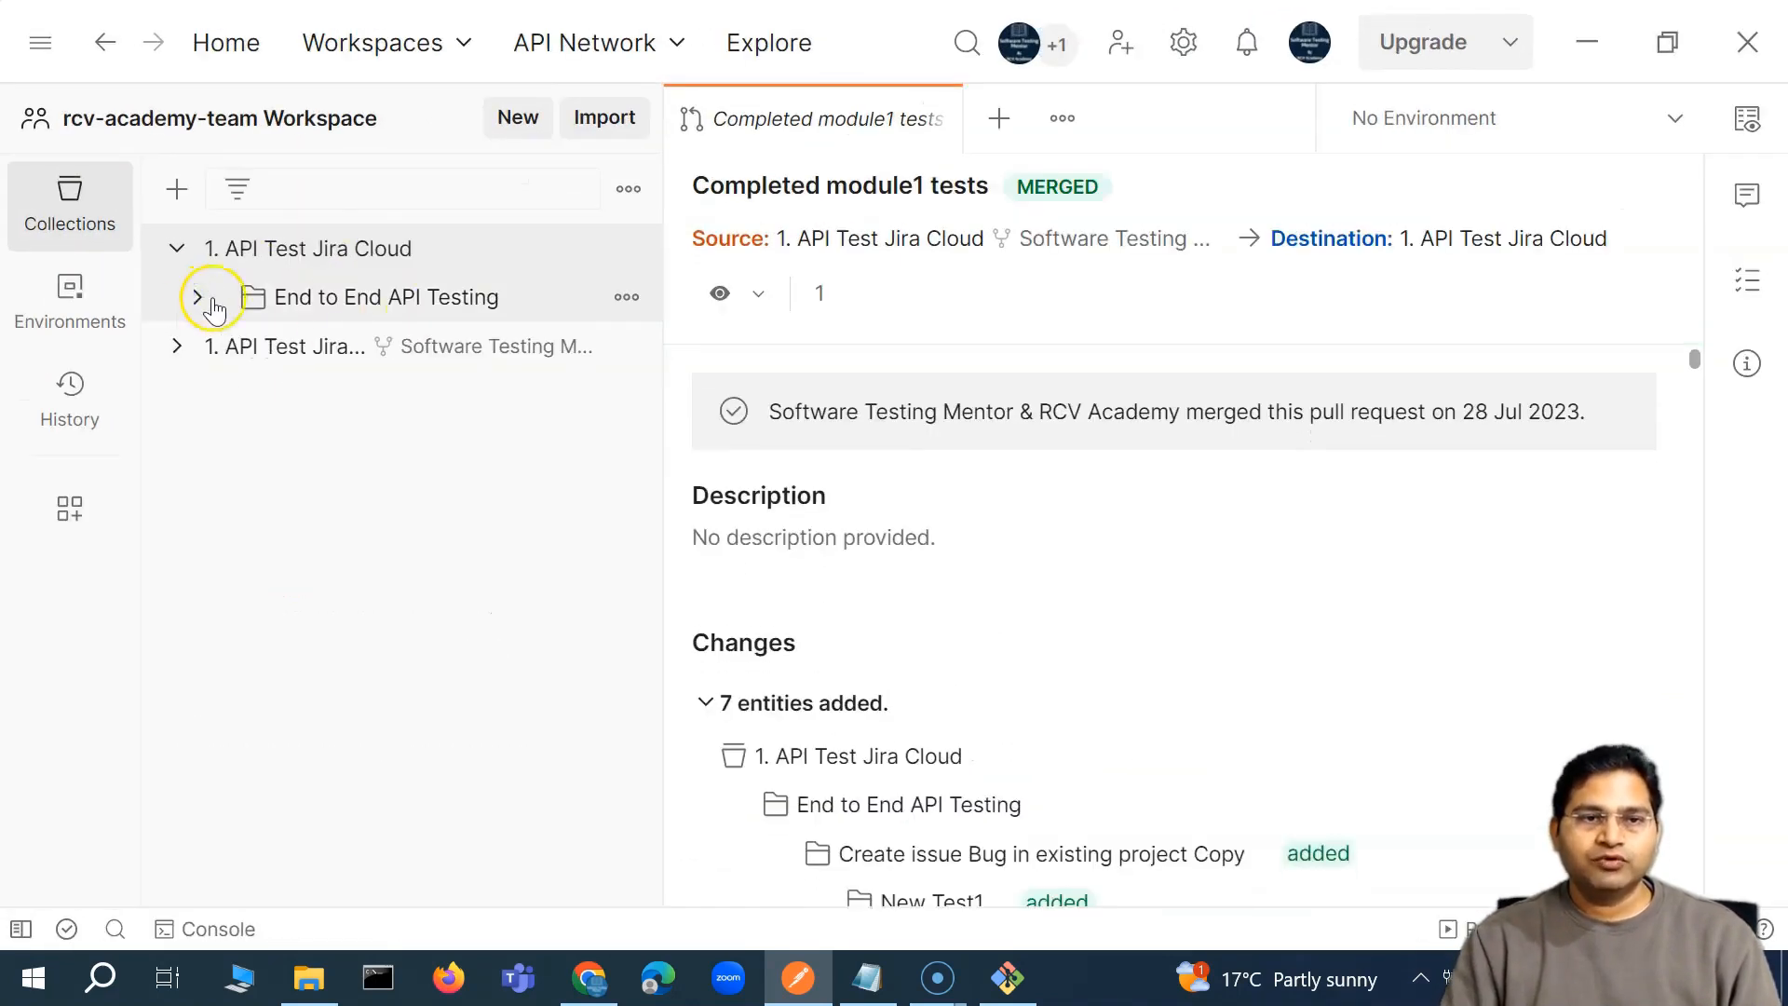
pyautogui.click(189, 294)
pyautogui.click(217, 345)
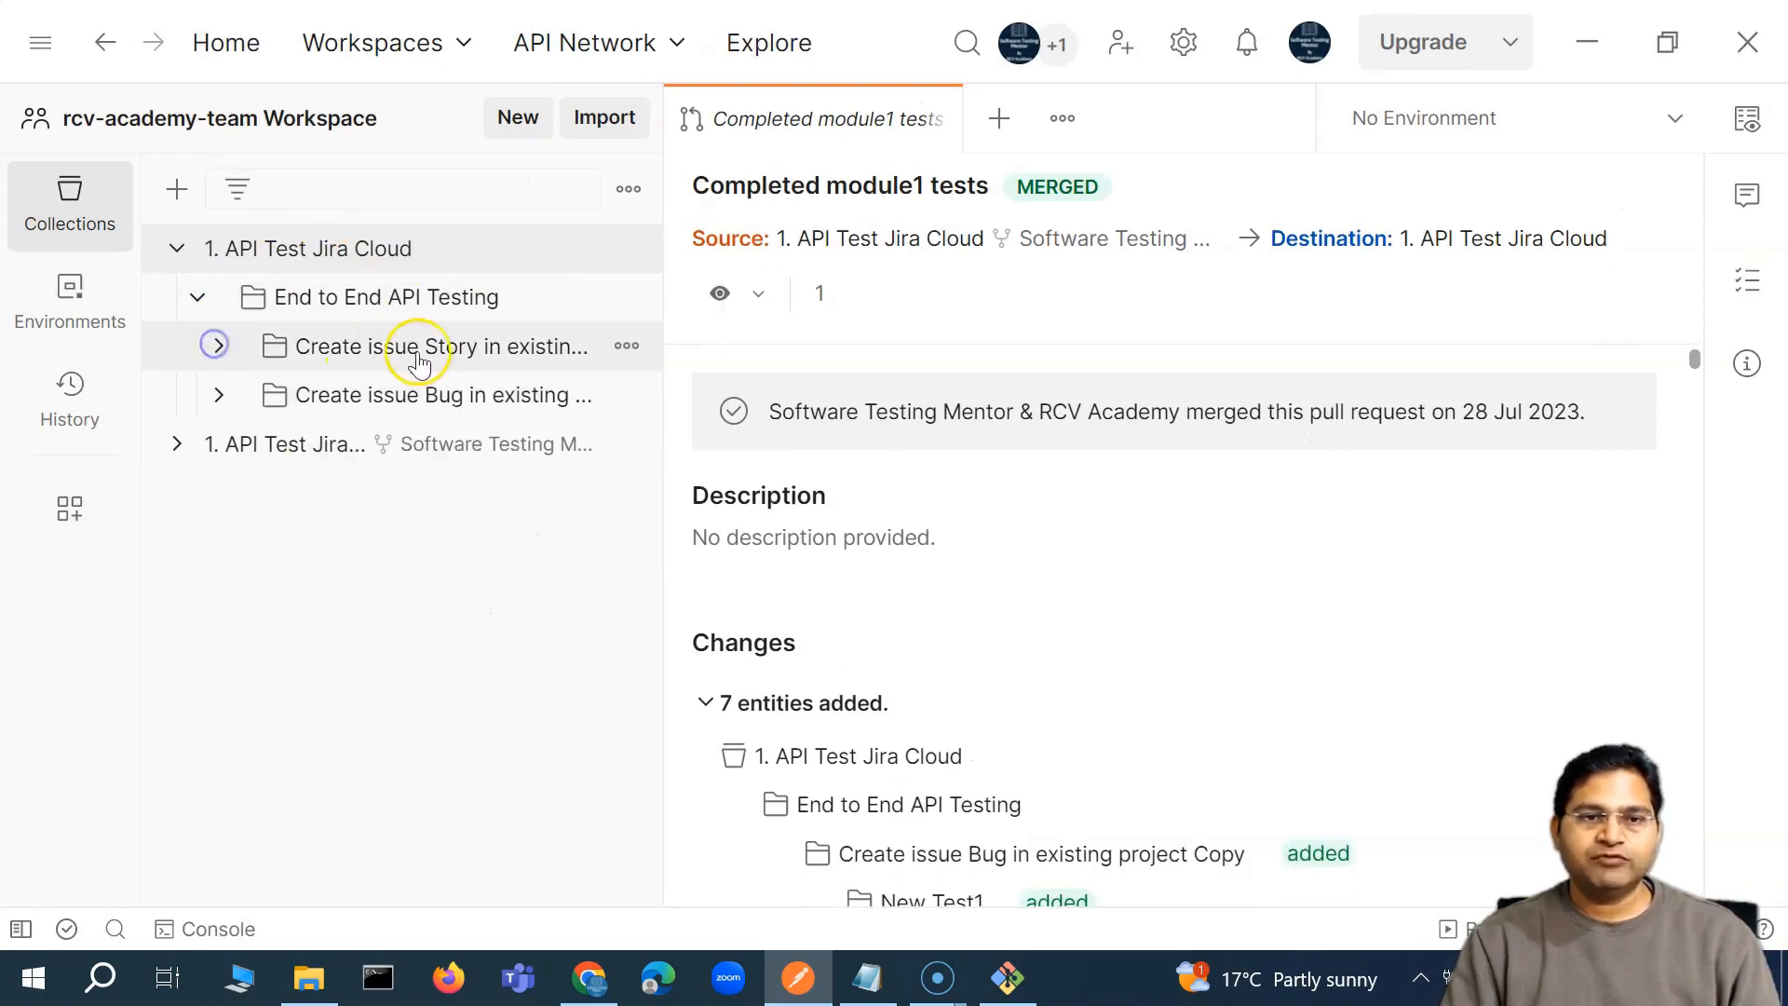
pyautogui.click(230, 403)
pyautogui.click(219, 395)
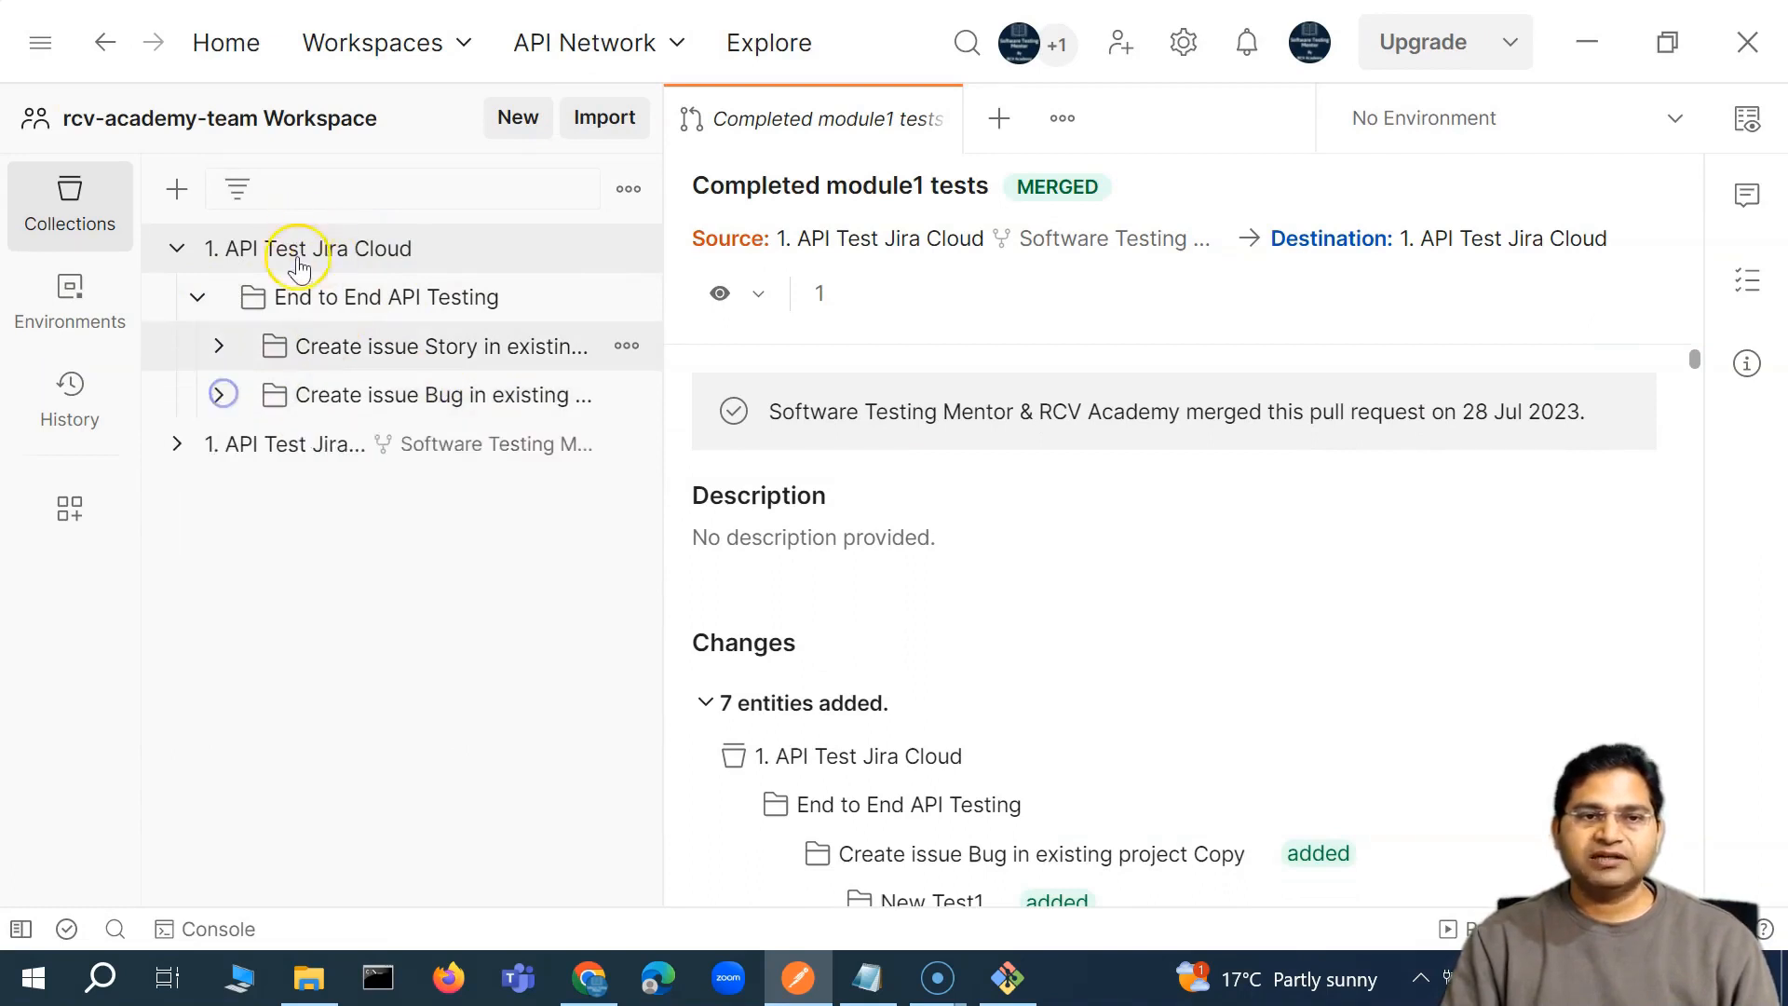
pyautogui.click(177, 444)
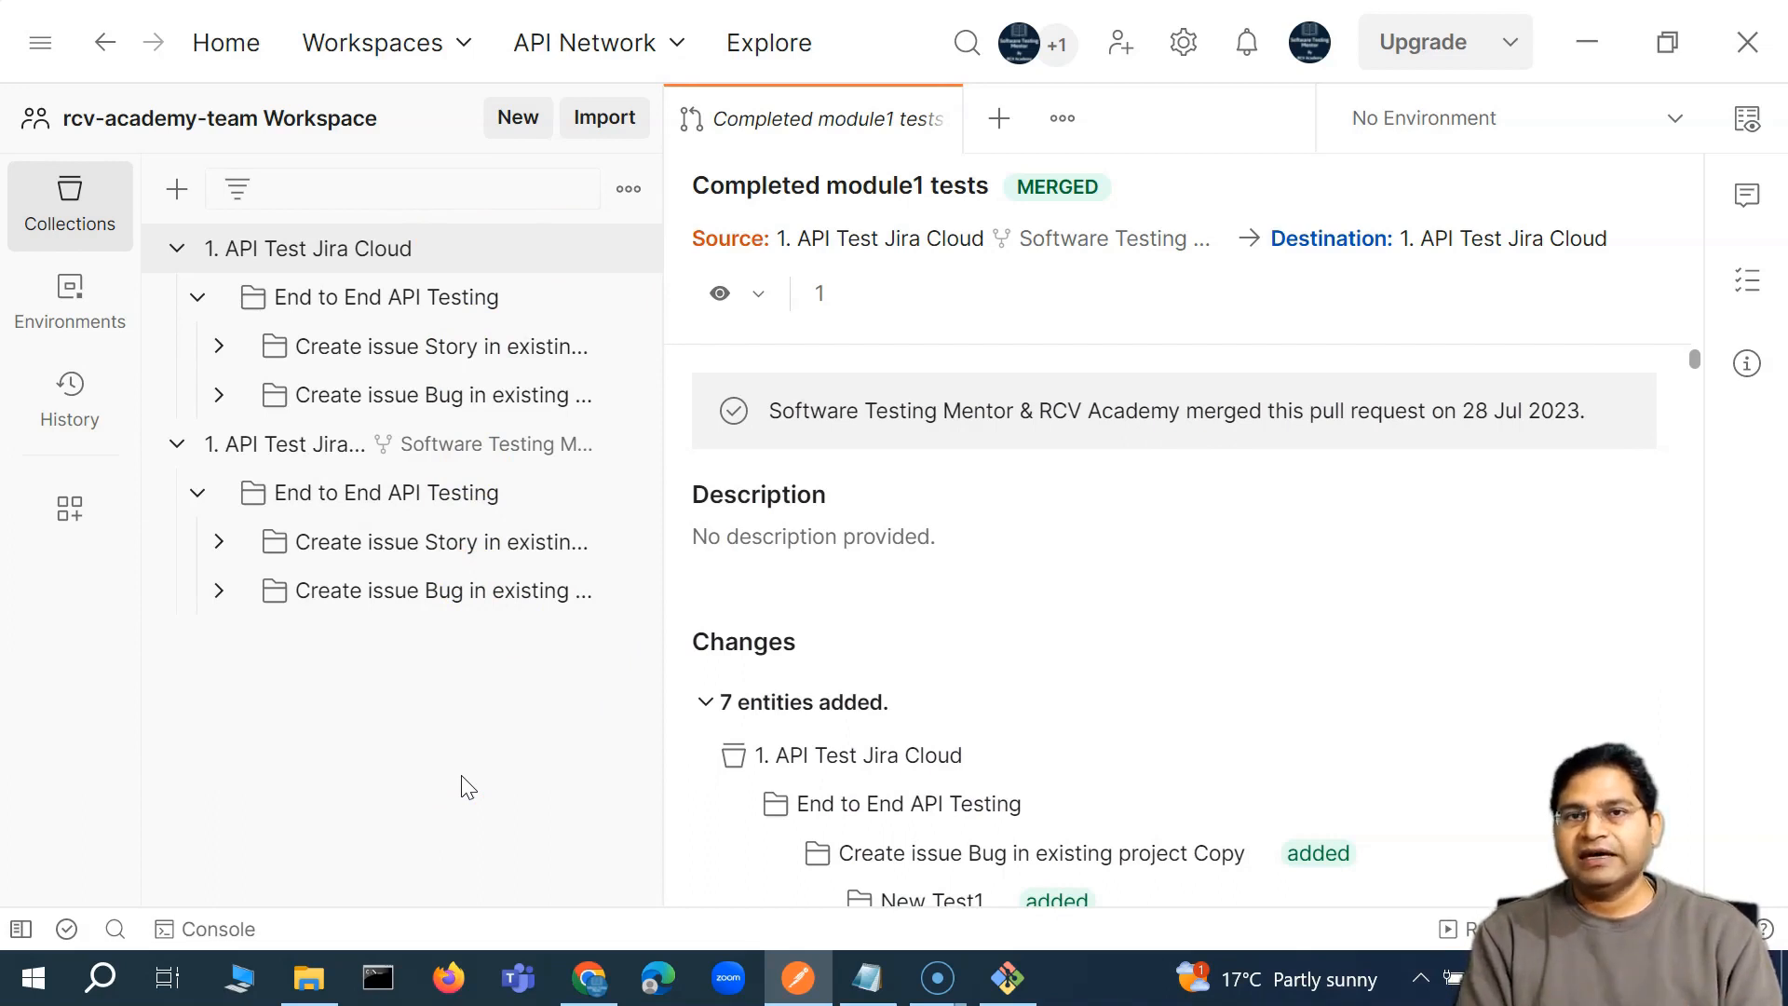
# Check the forked 1. API Test Jira Cloud collection for changes to pull from its source, highlighting the status message
pyautogui.click(627, 450)
pyautogui.scroll(-4, 511, 679)
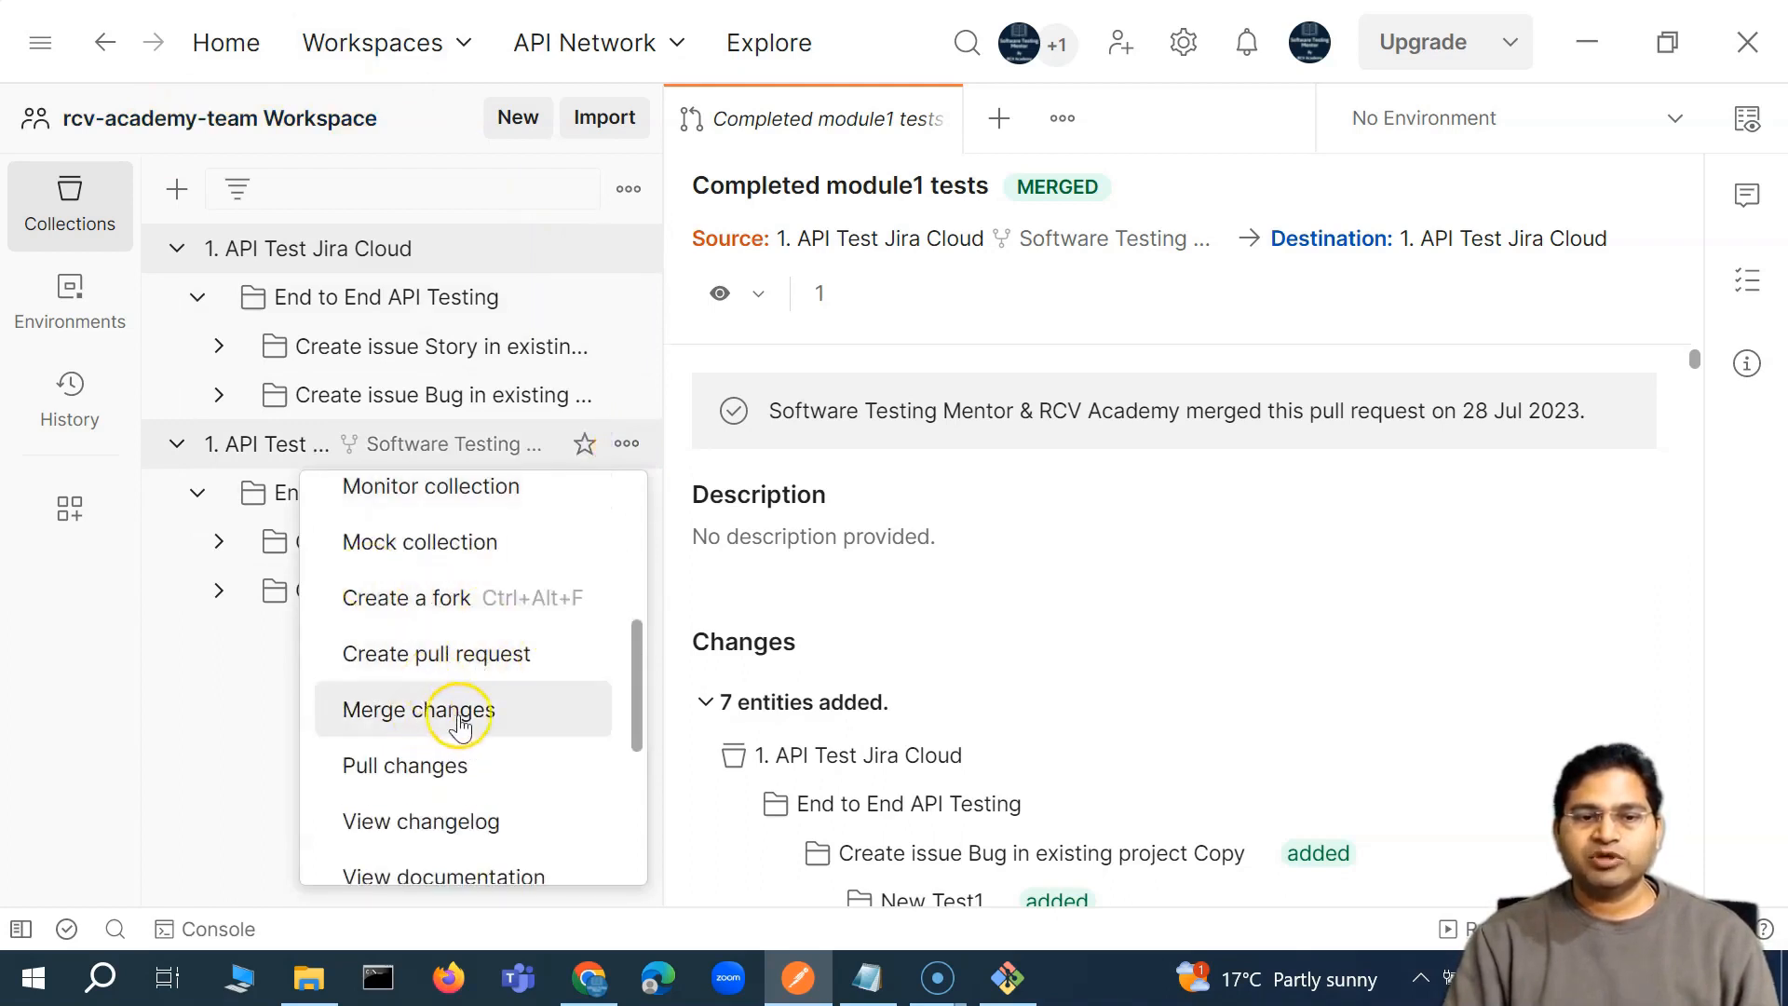
pyautogui.scroll(-2, 448, 725)
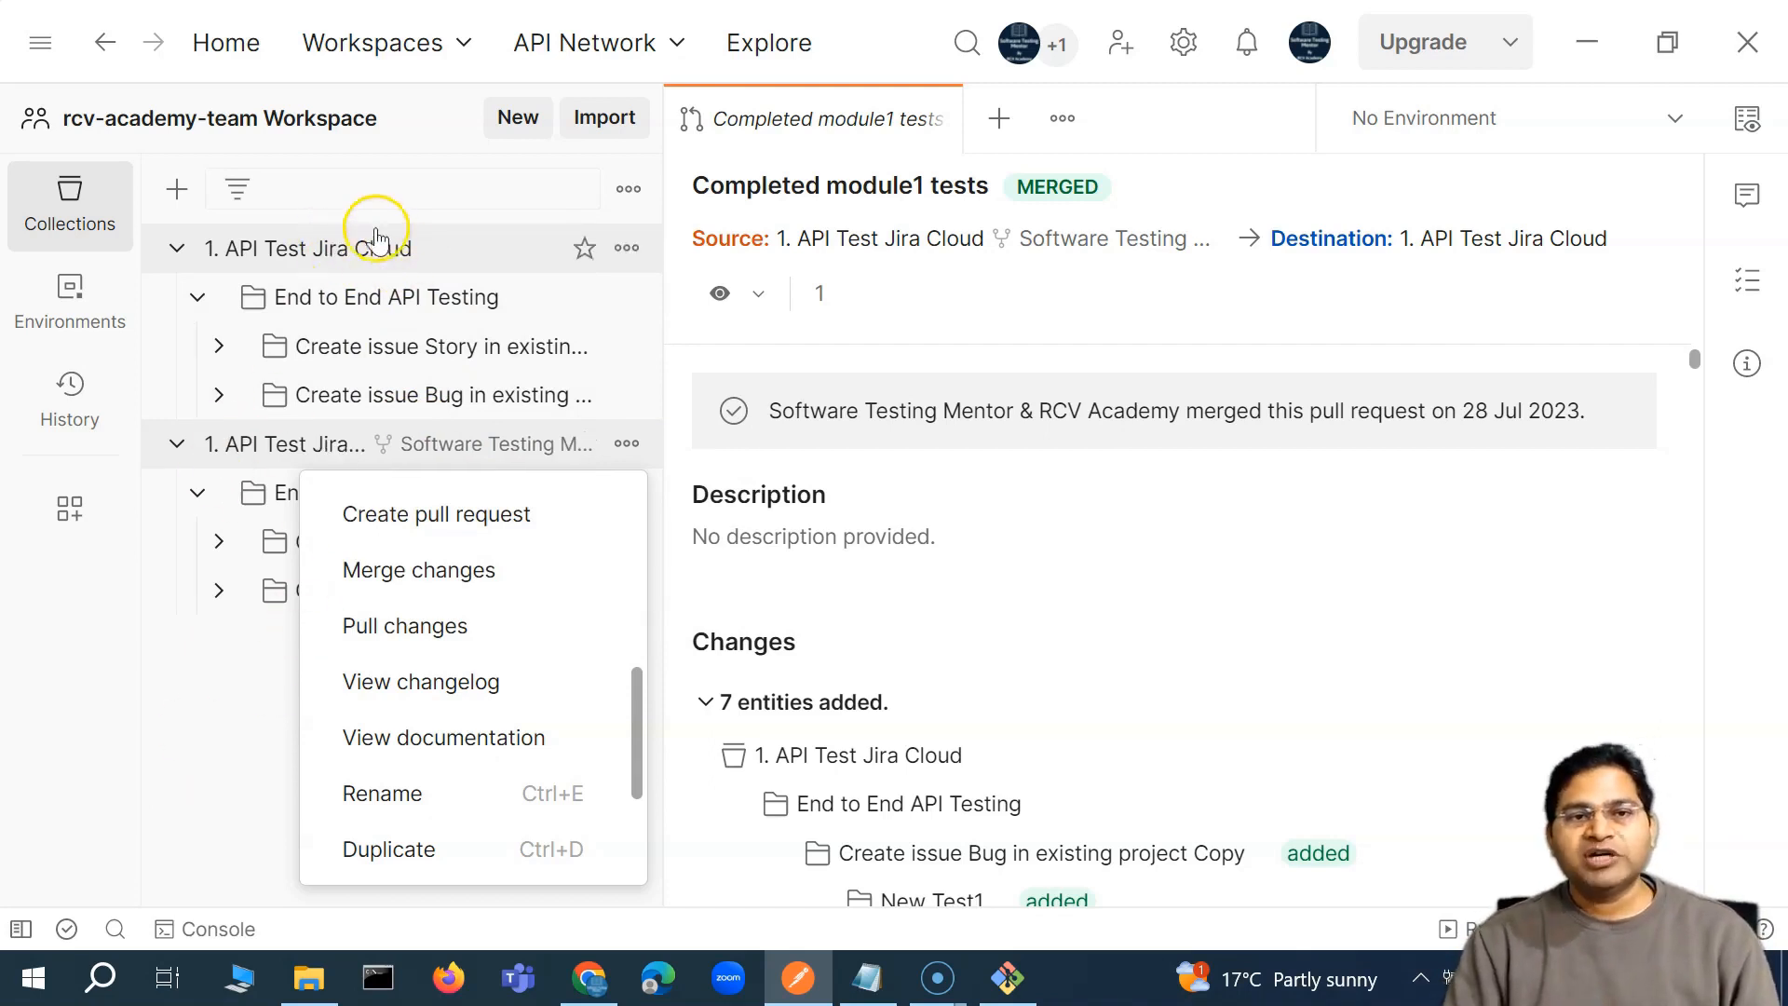
pyautogui.click(447, 636)
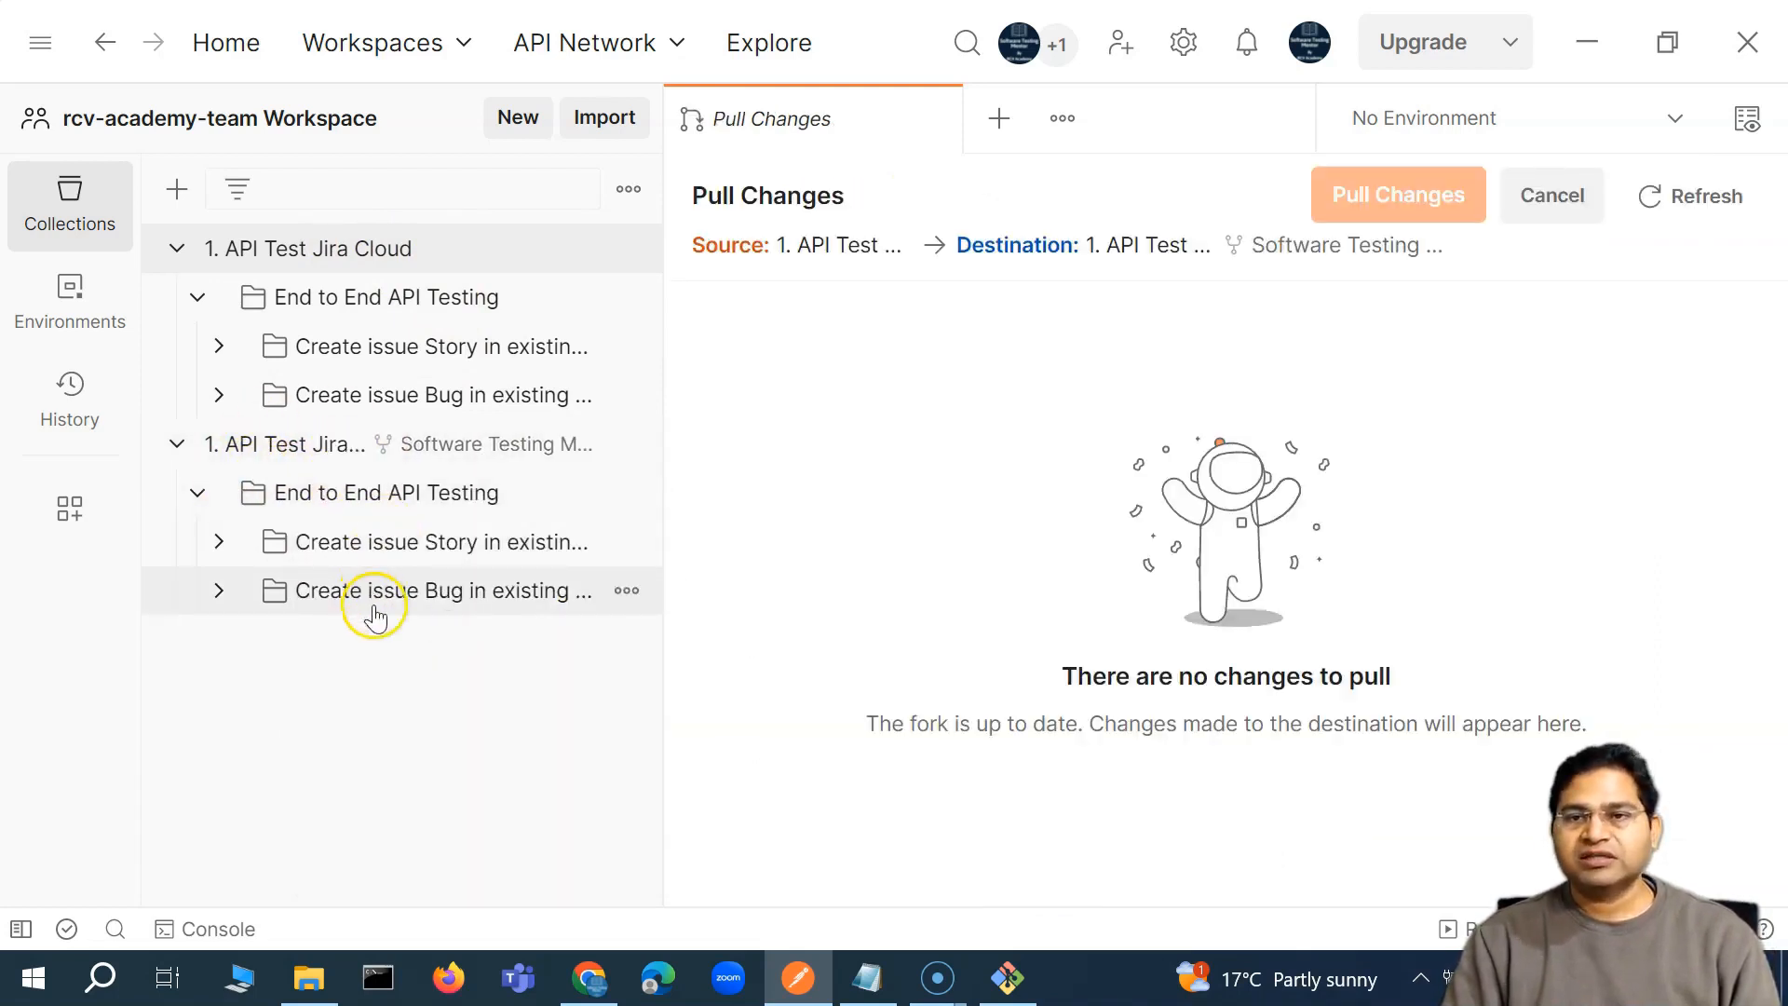
pyautogui.moveTo(1046, 672); pyautogui.dragTo(1571, 714)
pyautogui.moveTo(1451, 717); pyautogui.dragTo(1451, 717)
pyautogui.click(1046, 370)
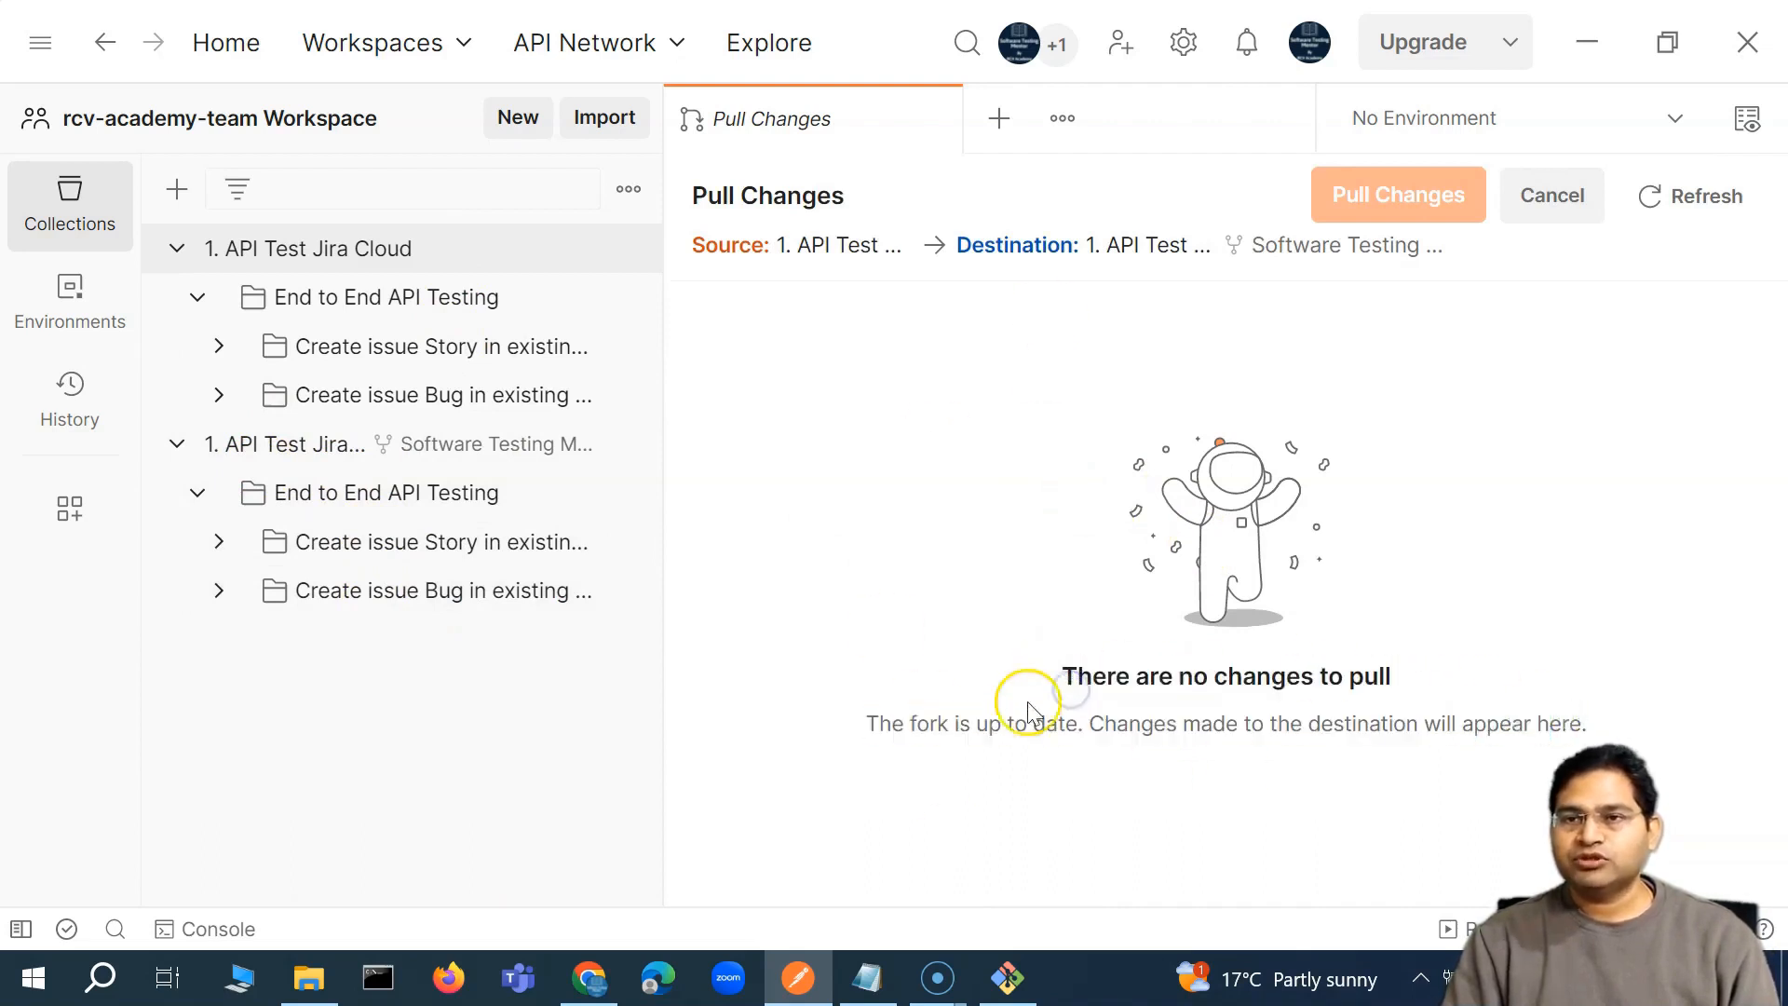
pyautogui.moveTo(1018, 686); pyautogui.dragTo(1629, 730)
pyautogui.click(1629, 732)
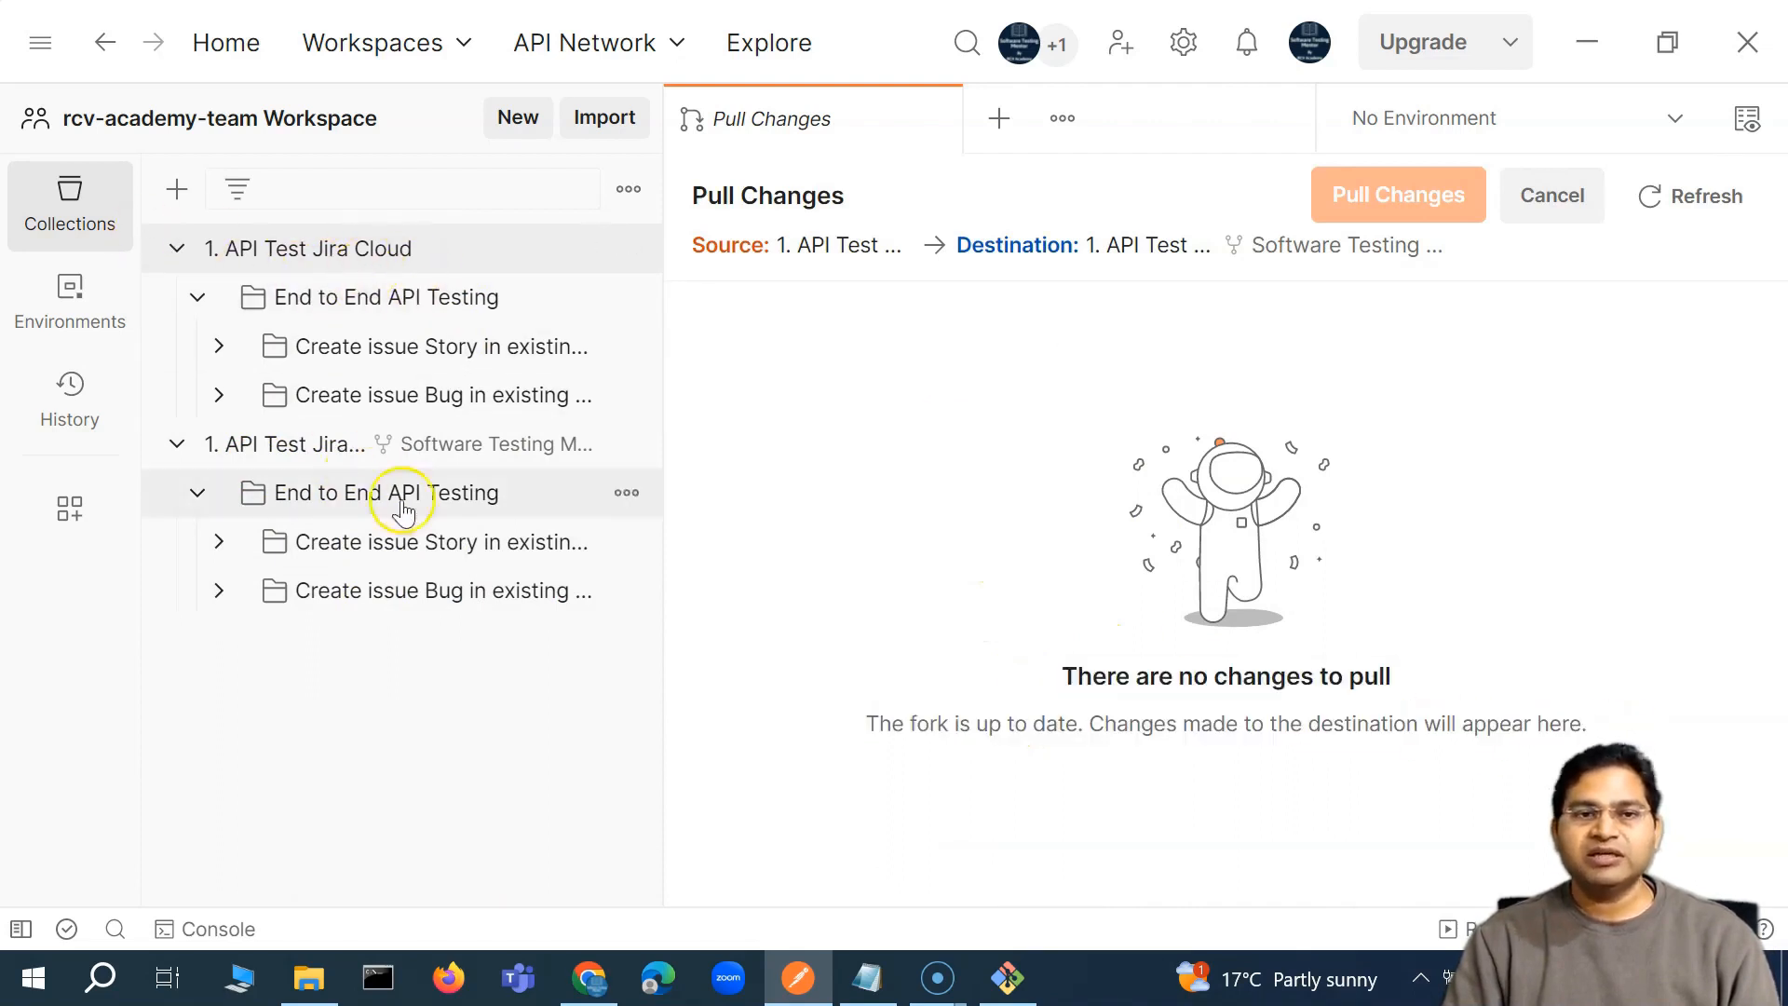
pyautogui.moveTo(1062, 677); pyautogui.dragTo(1632, 722)
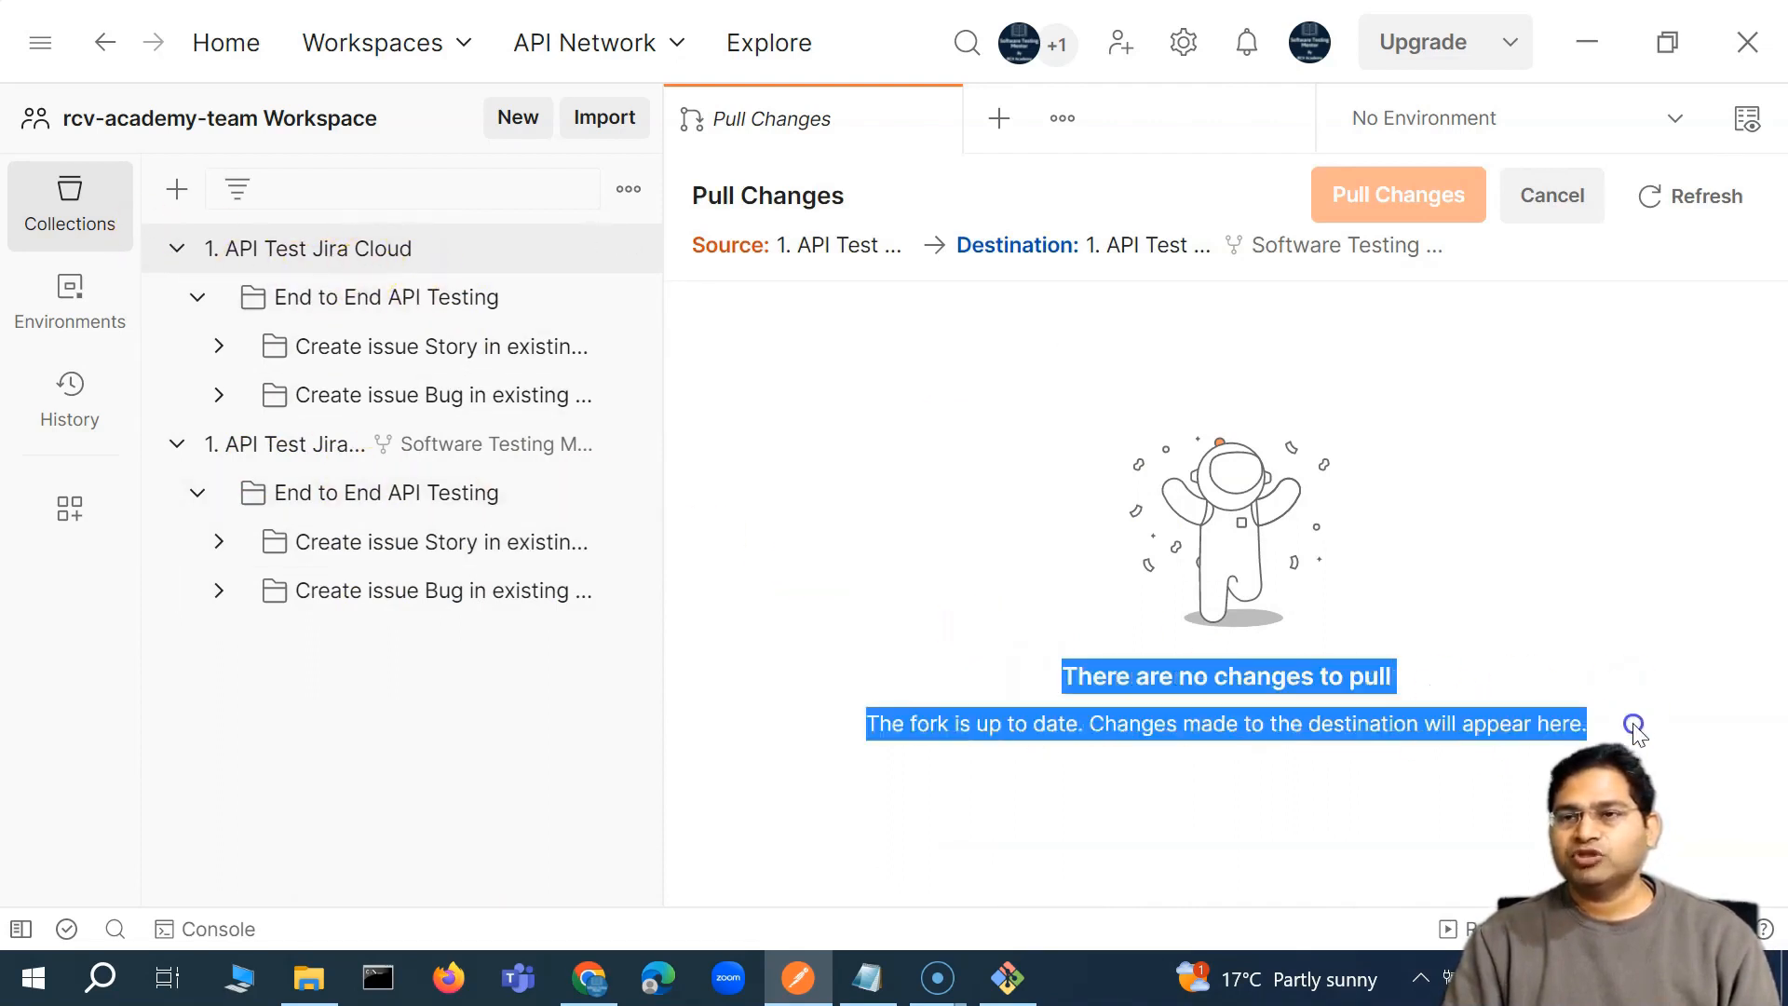
pyautogui.click(1632, 723)
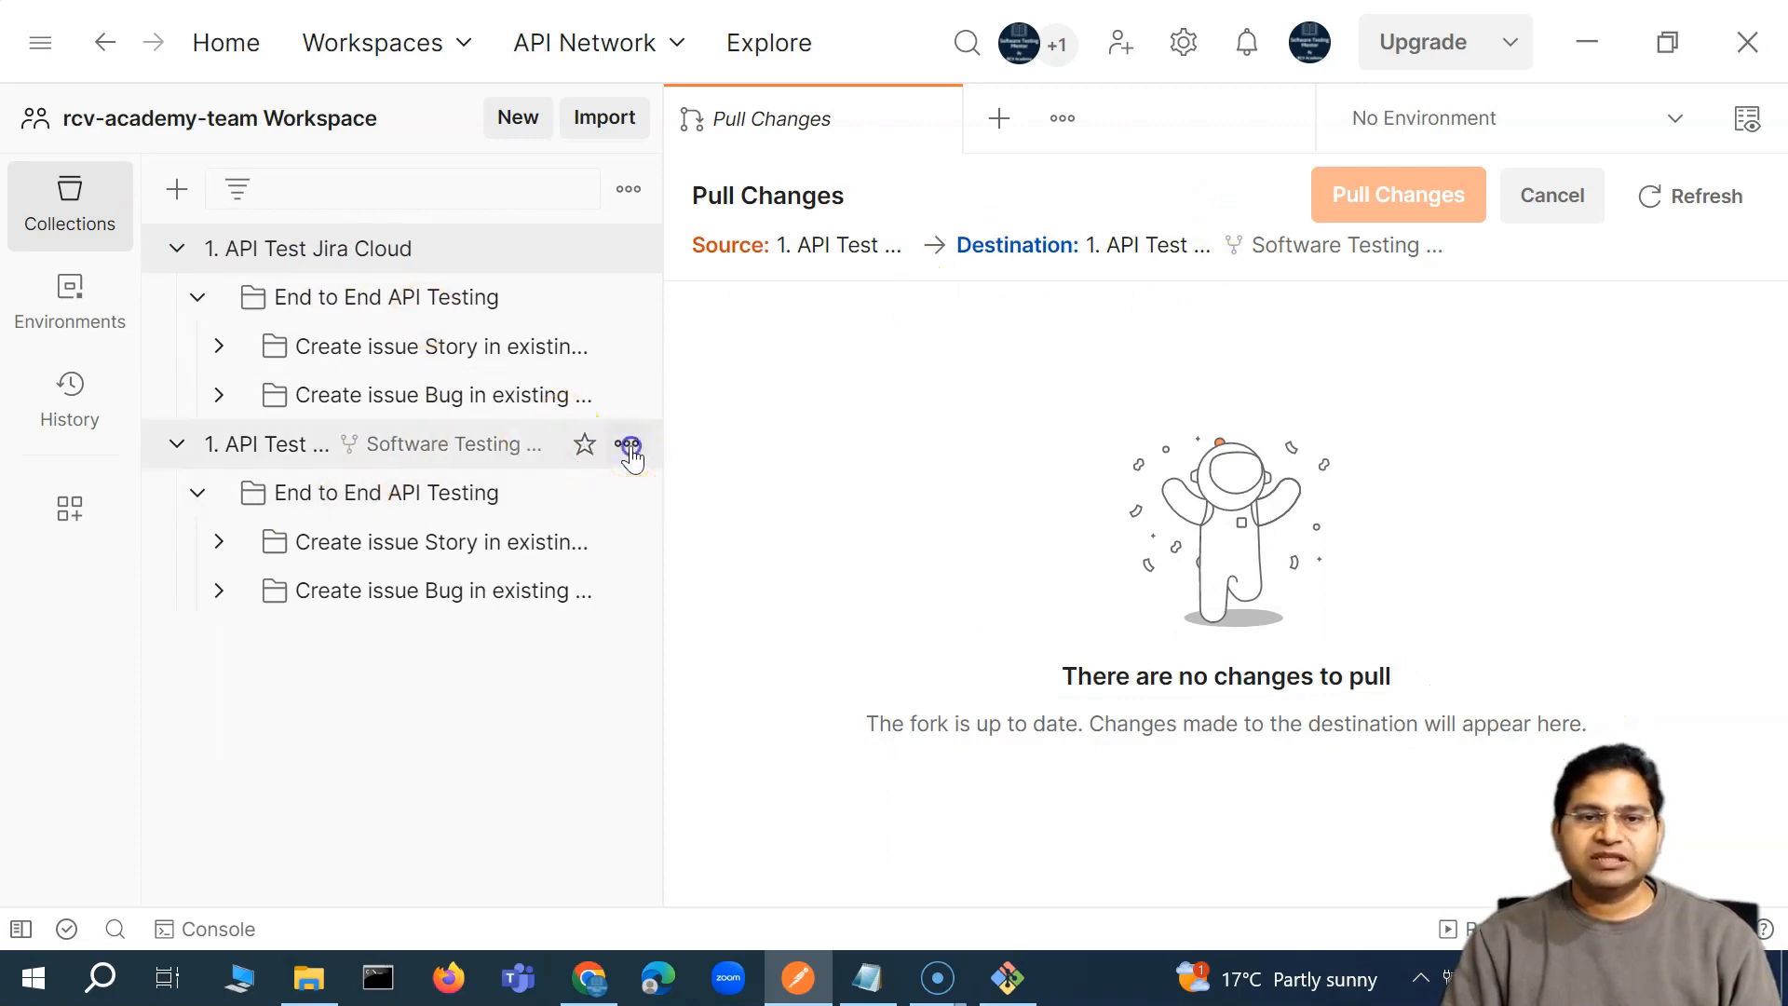
pyautogui.click(626, 445)
pyautogui.scroll(-1, 465, 615)
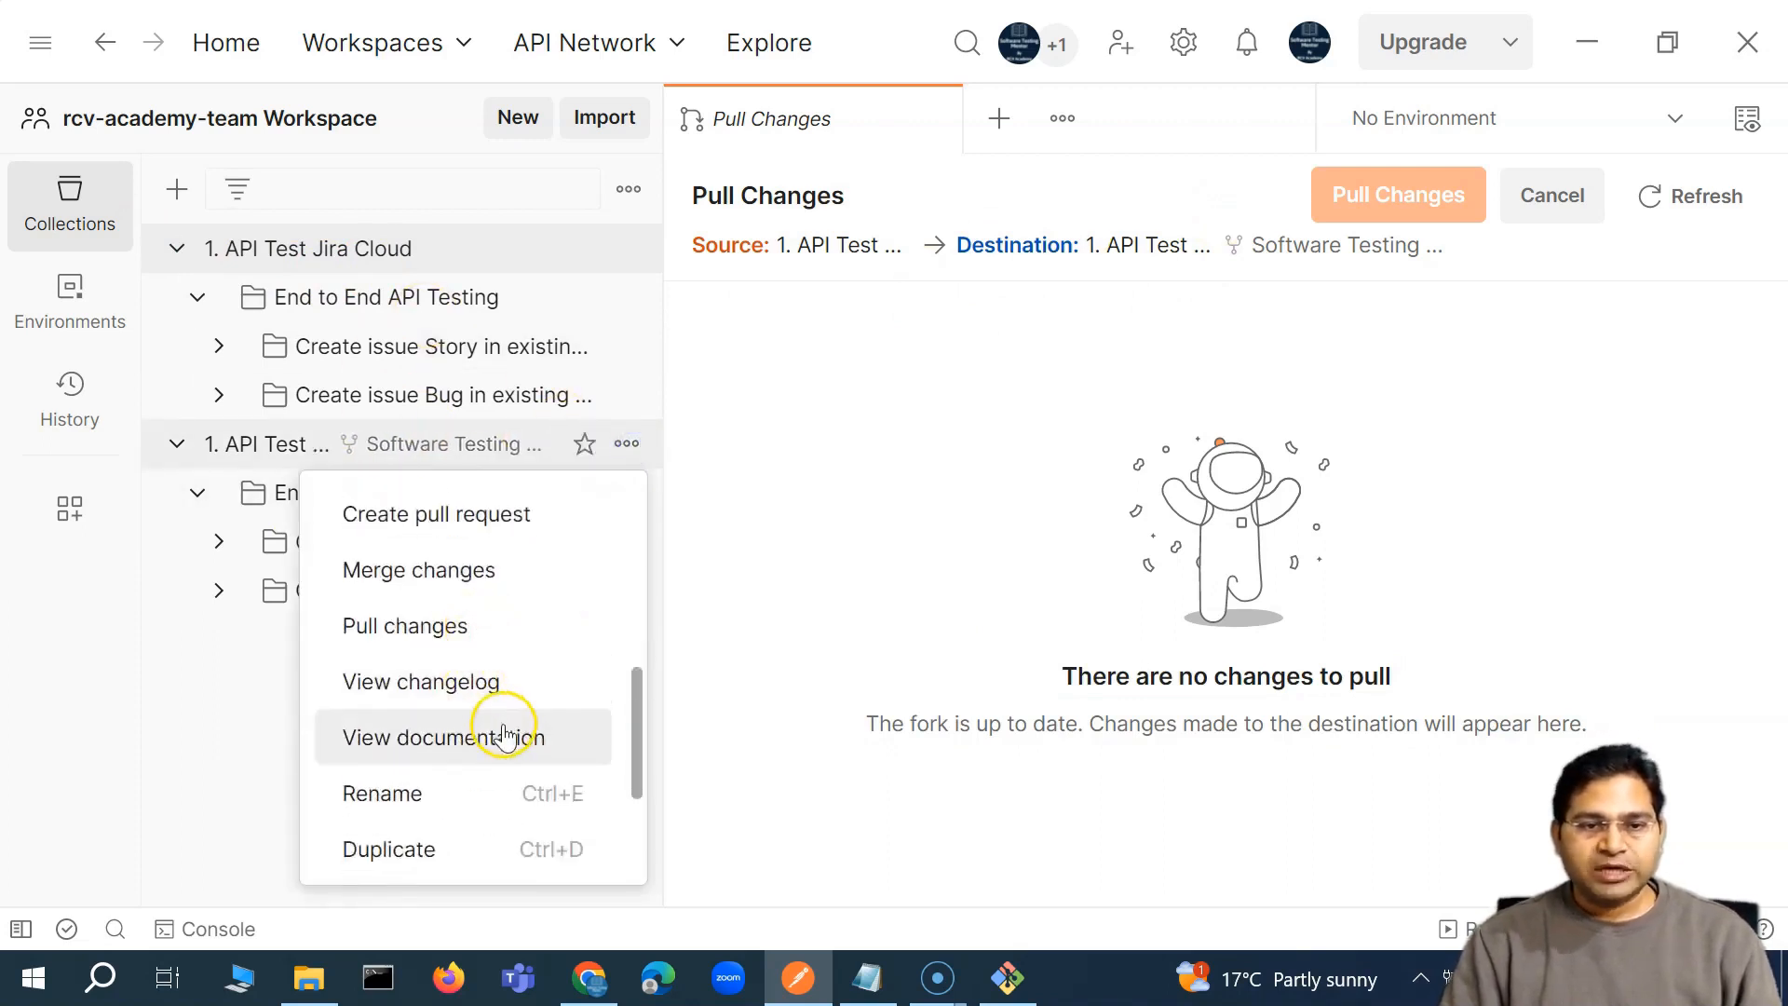
pyautogui.scroll(-2, 471, 734)
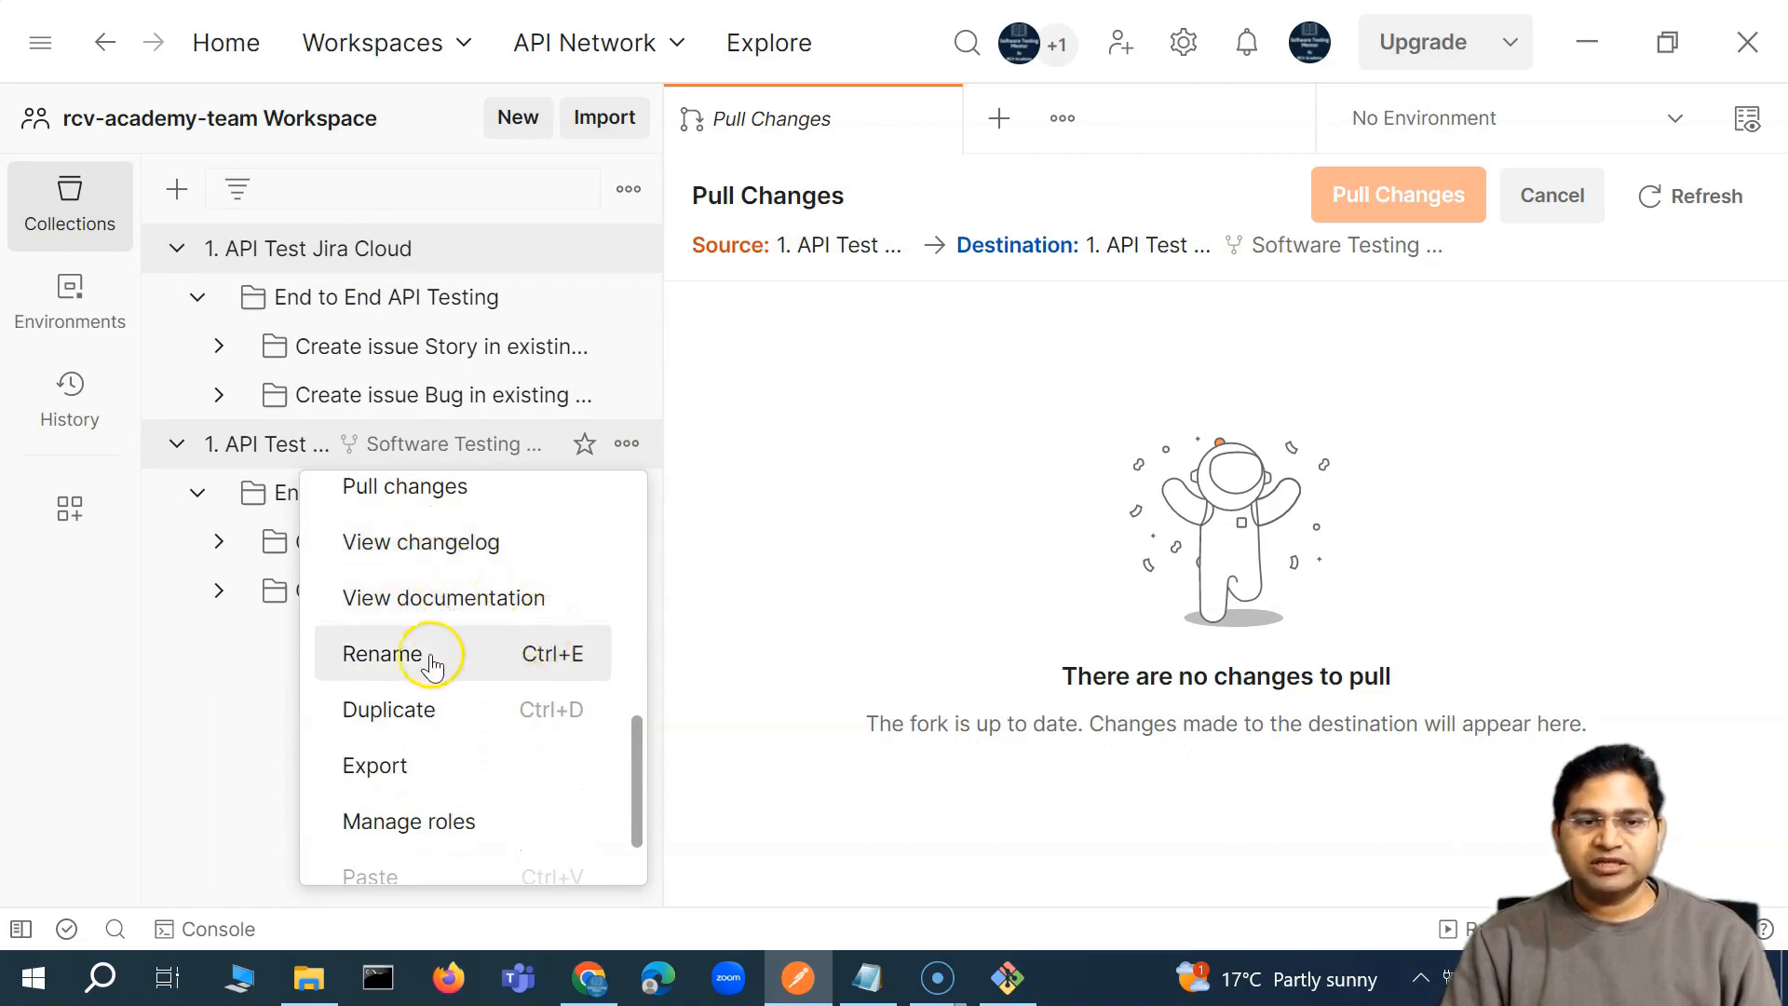
pyautogui.scroll(-1, 471, 730)
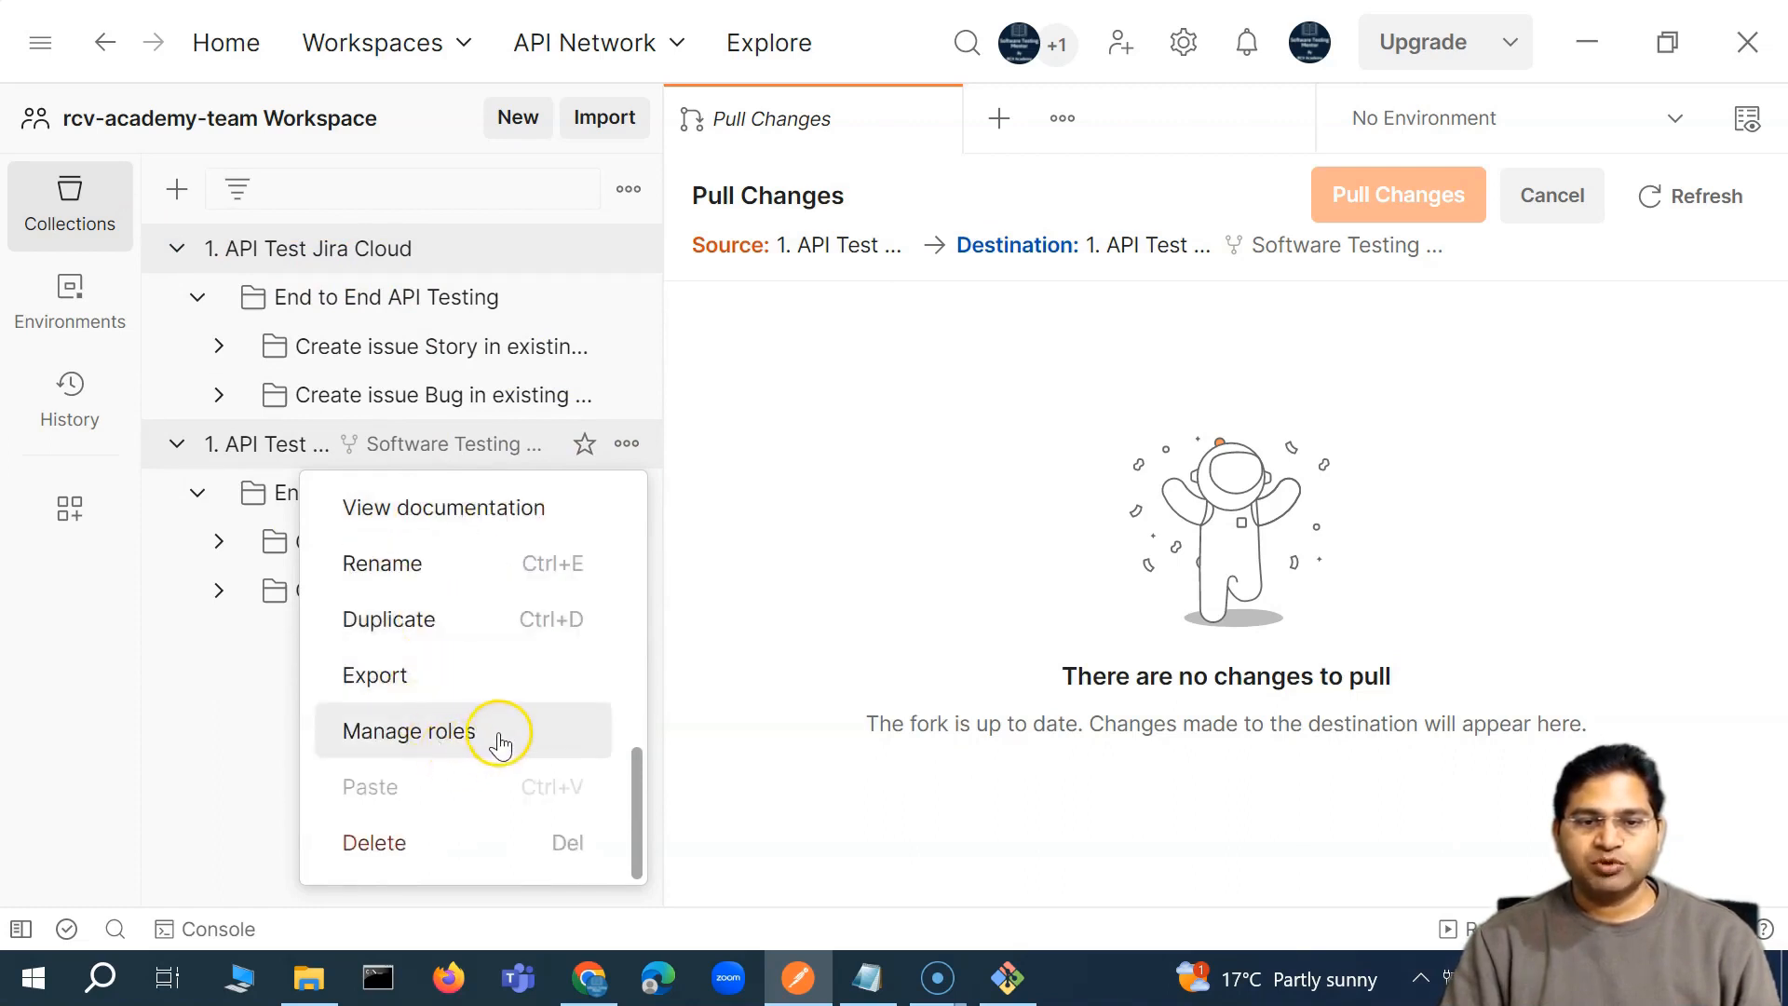
pyautogui.scroll(6, 491, 733)
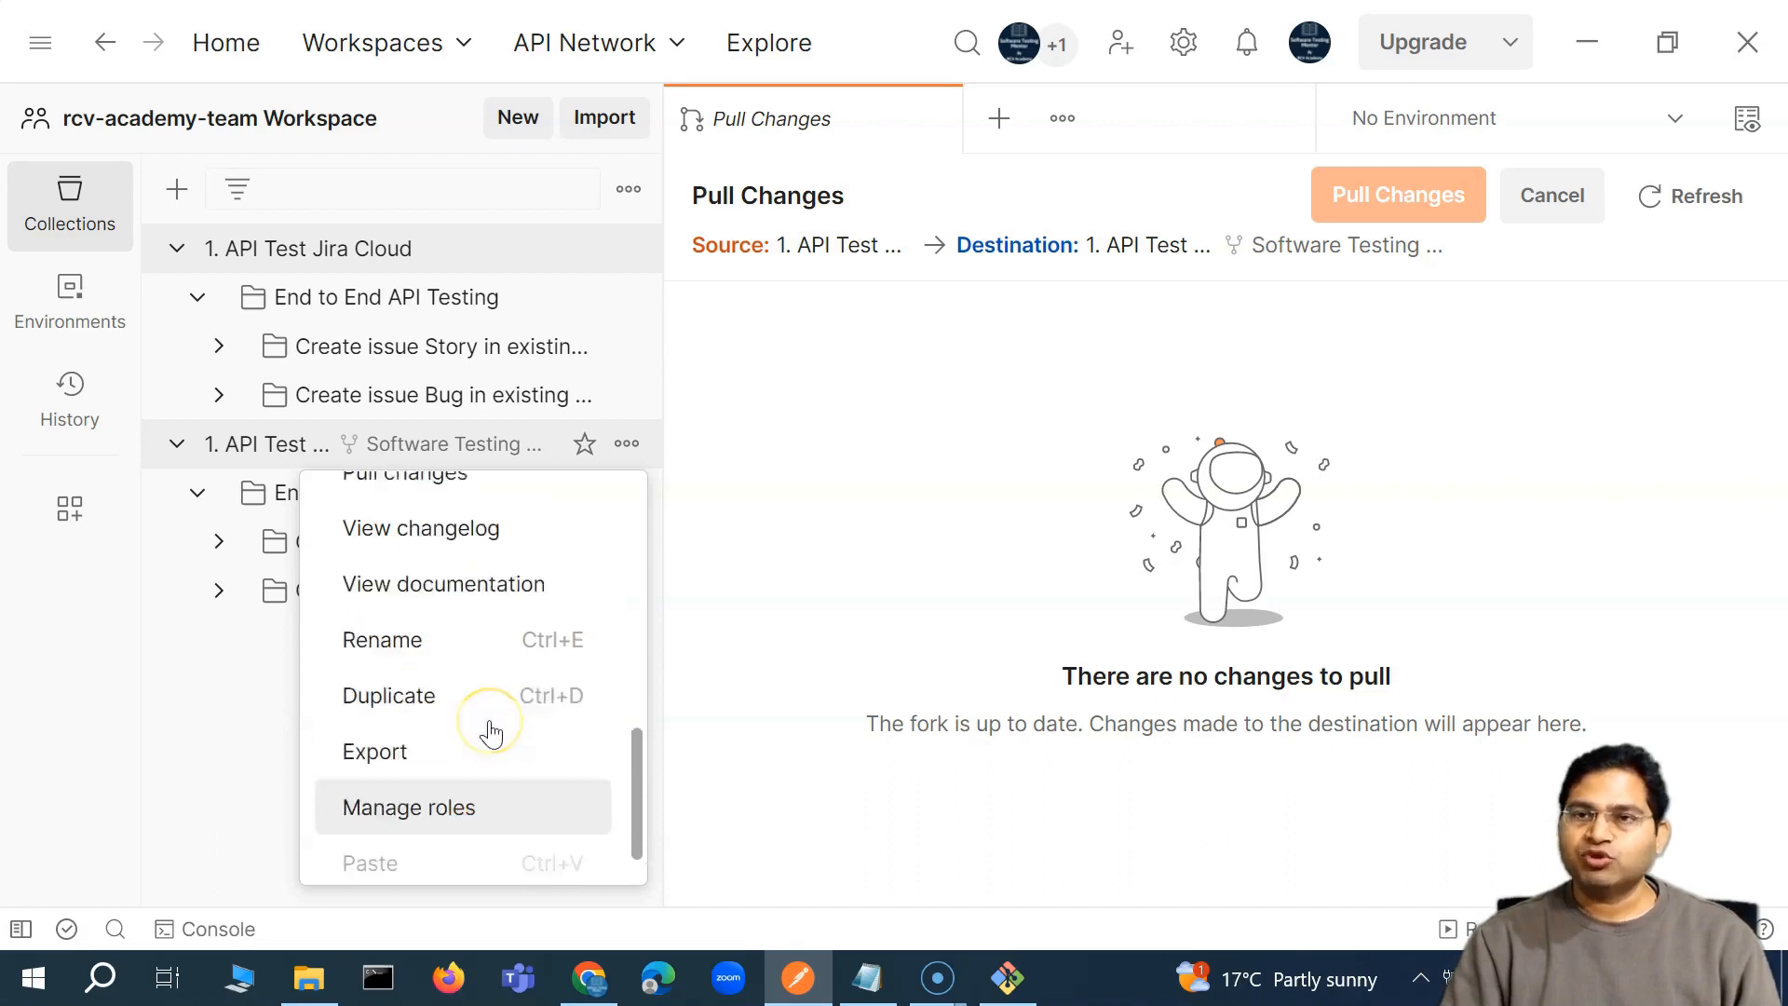
pyautogui.scroll(2, 499, 719)
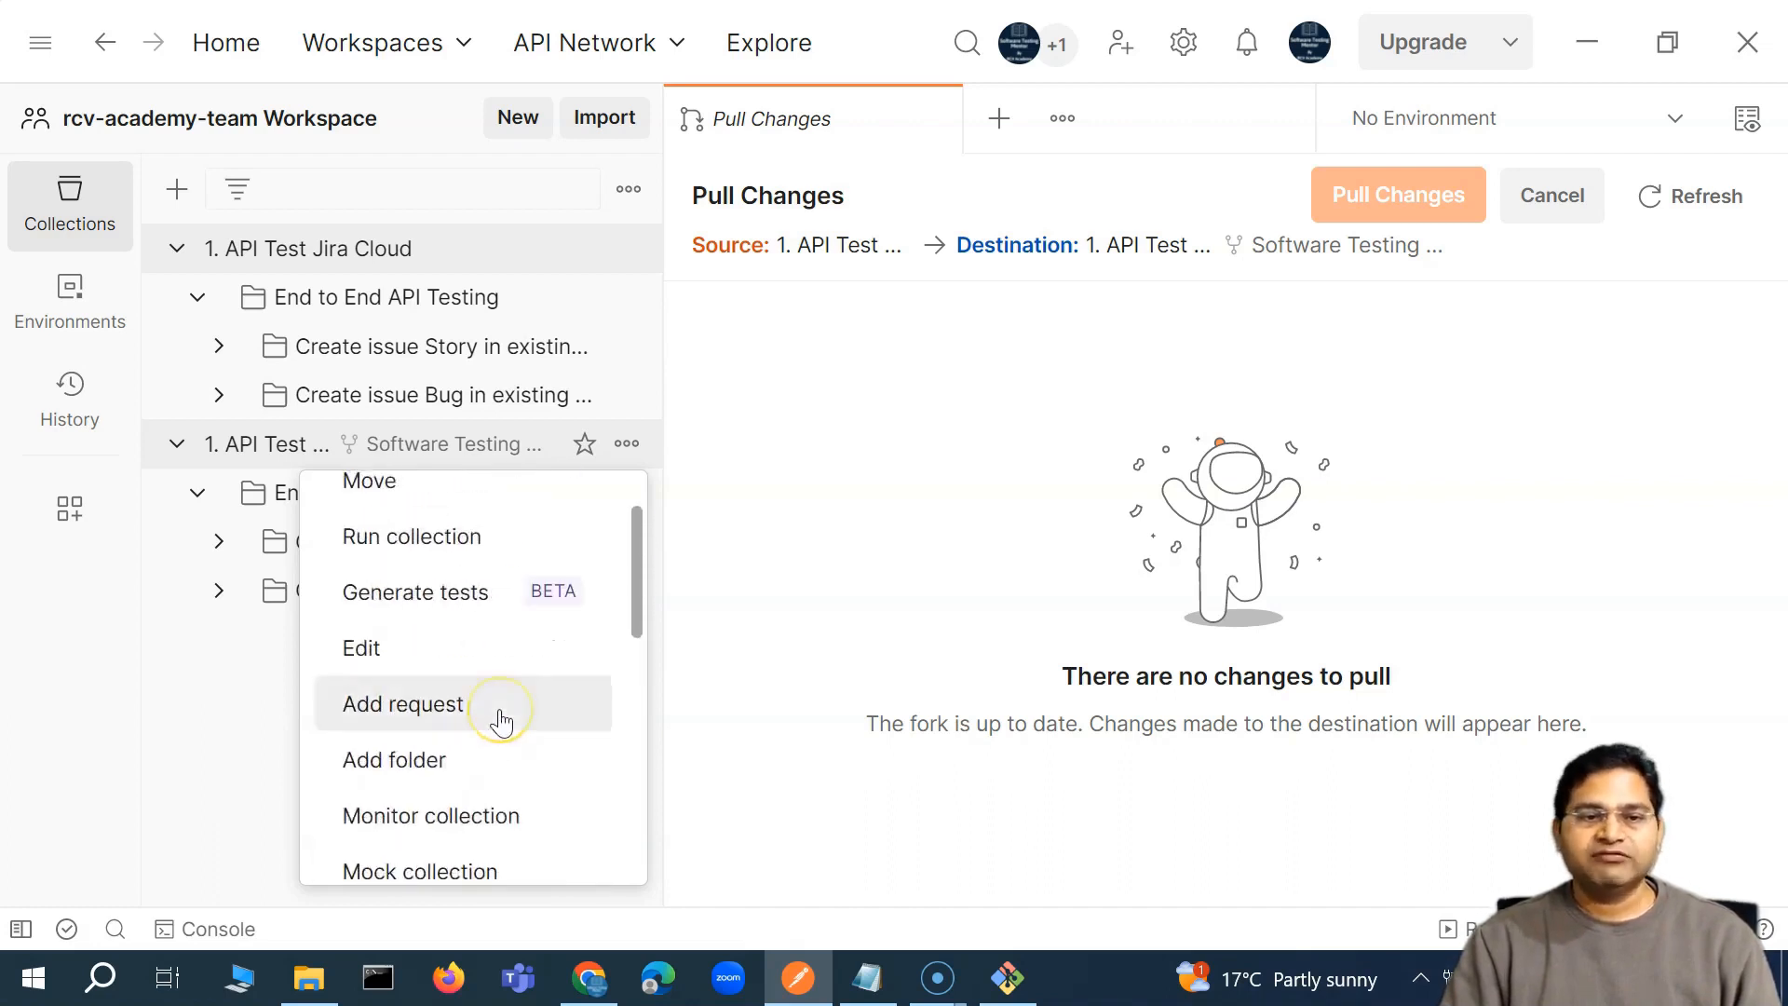
pyautogui.click(252, 751)
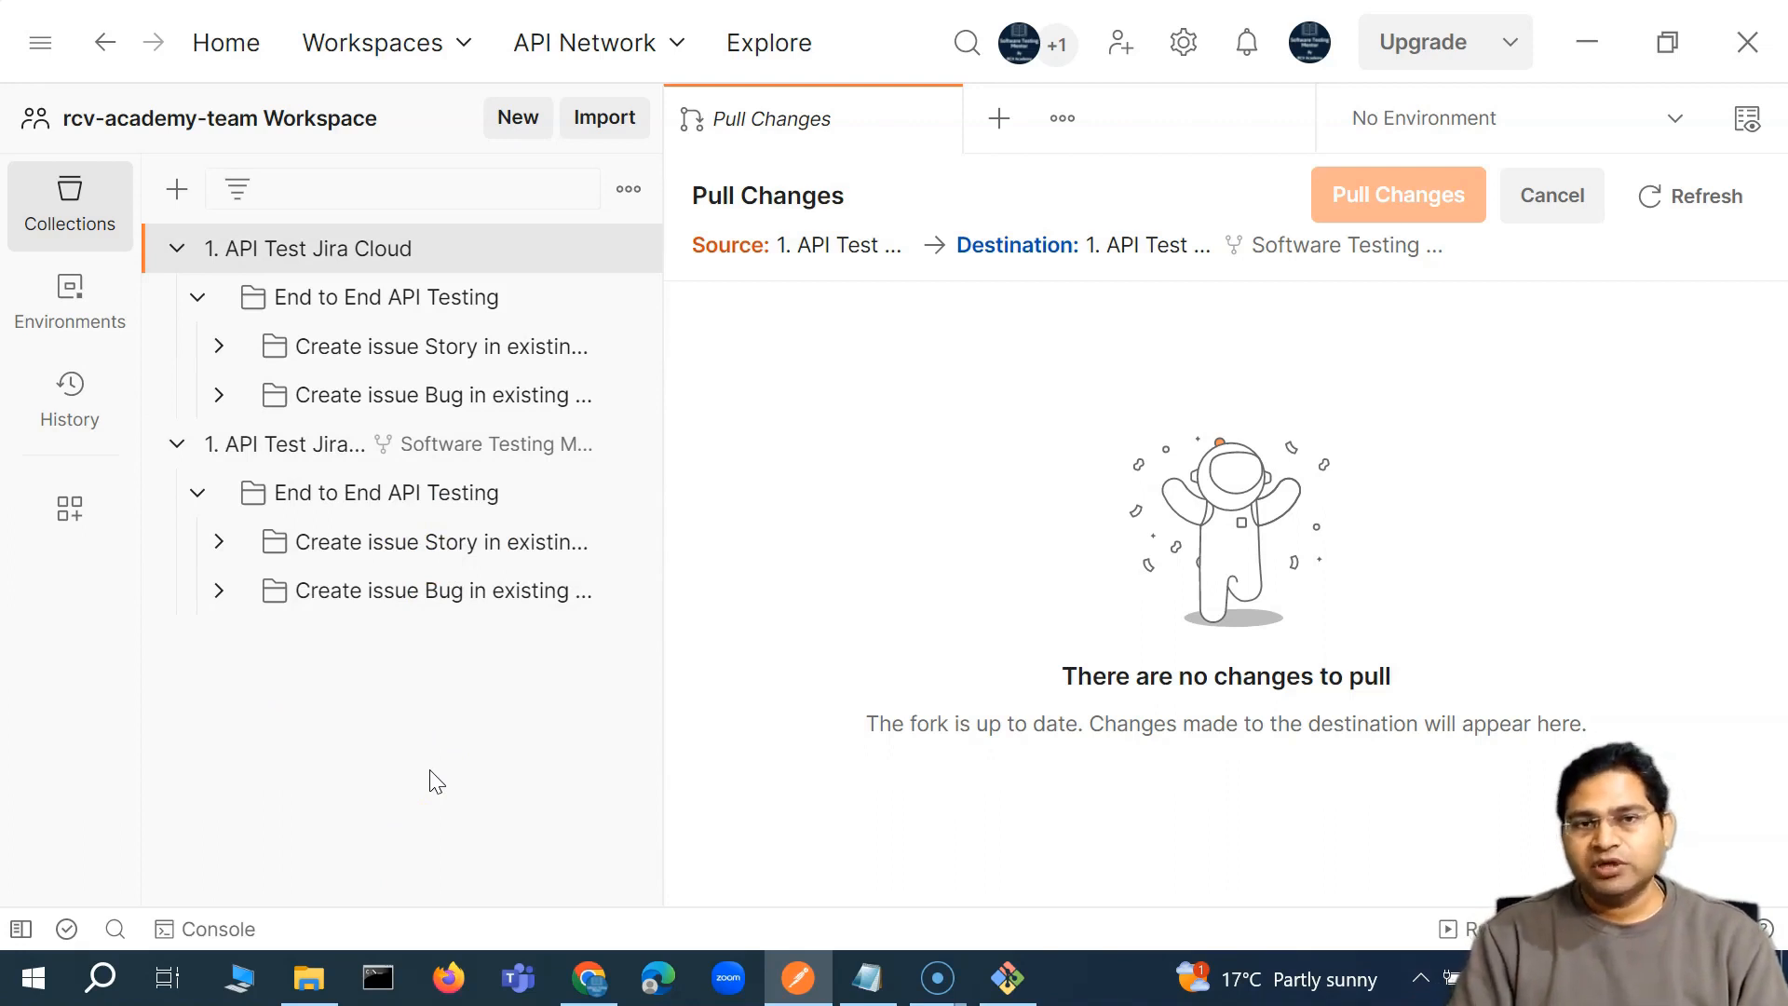
pyautogui.click(422, 755)
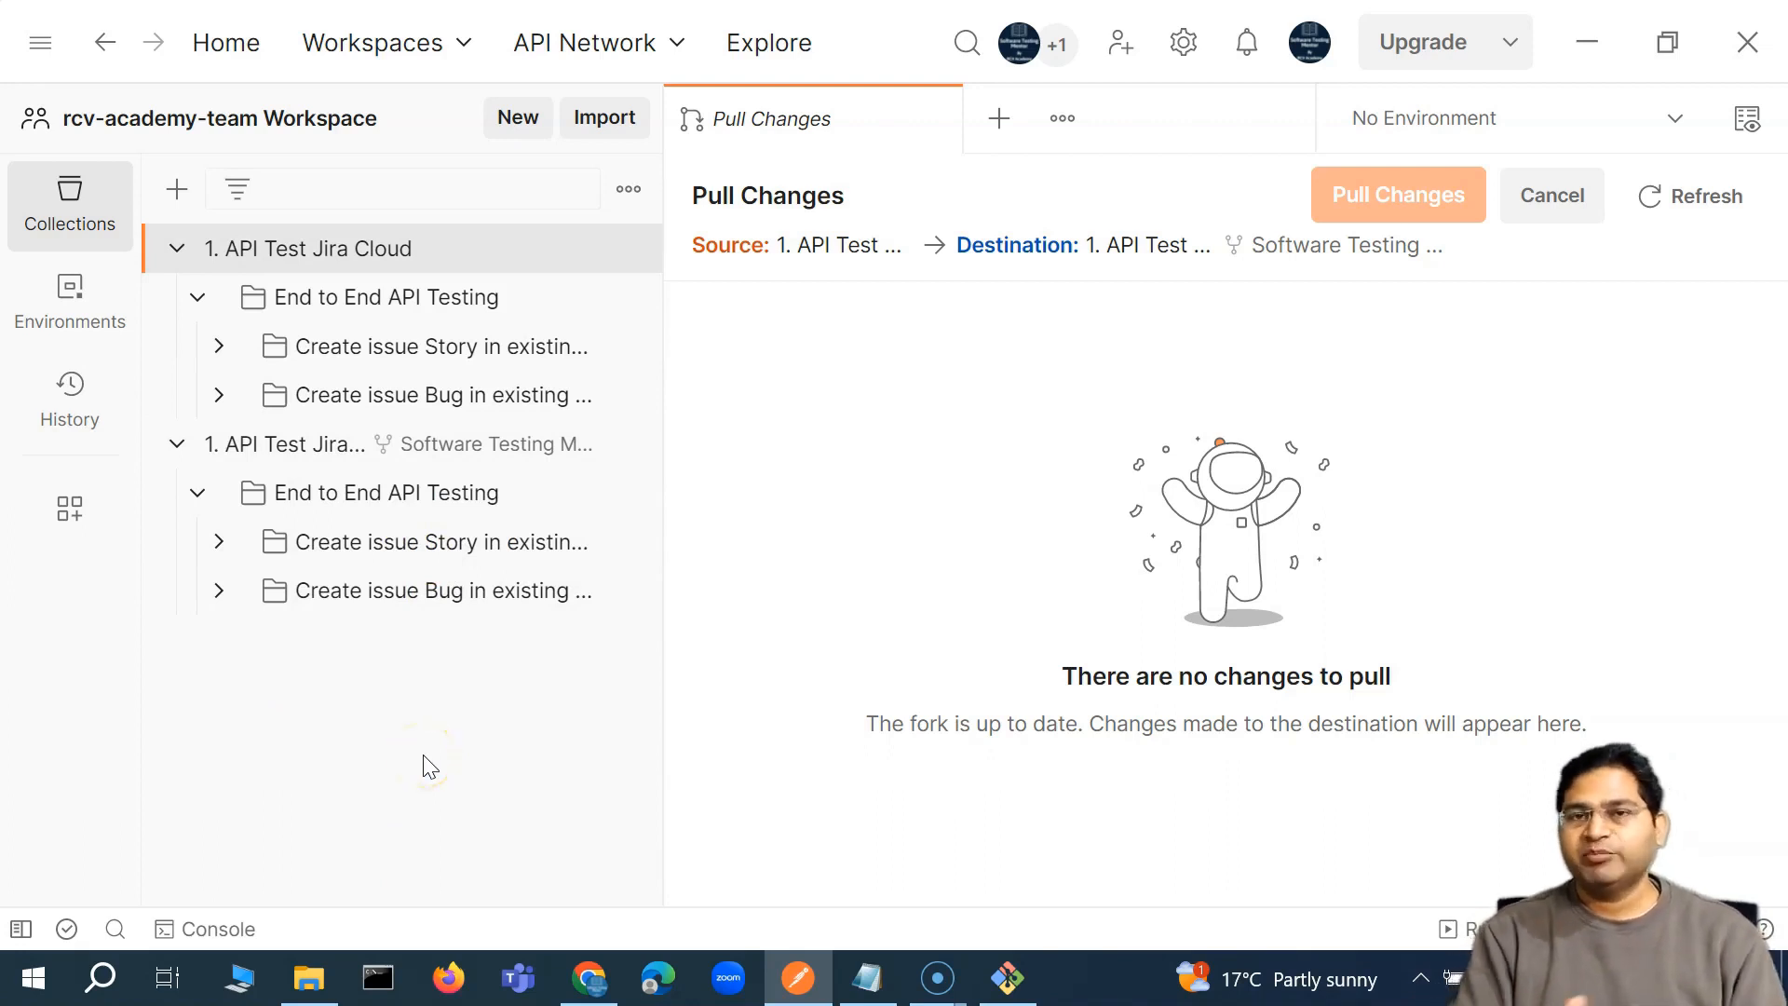